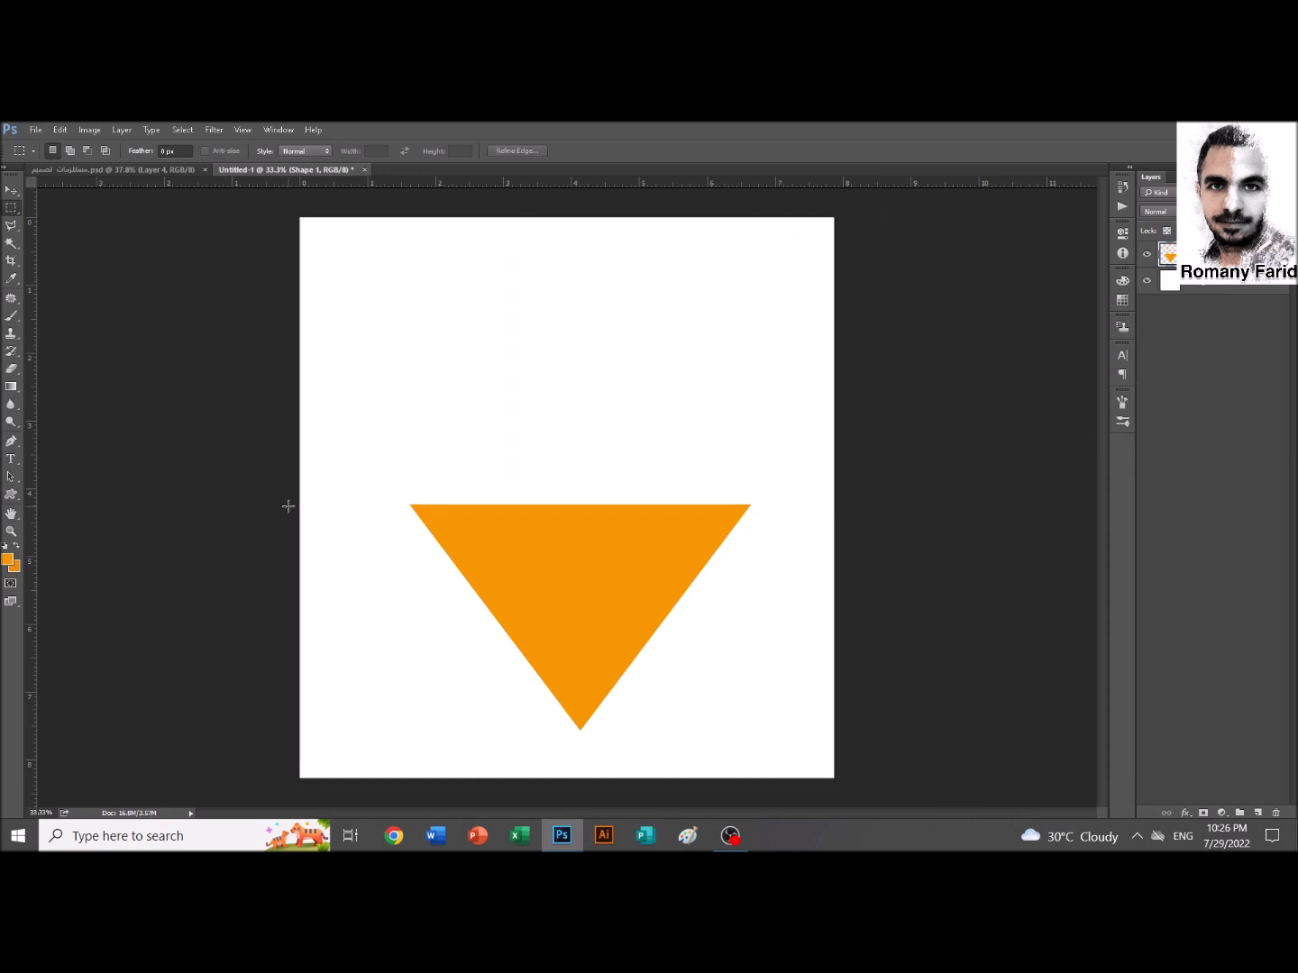
Place orange triangles at the canvas's upper-left and lower-left corners, flipping the lower one vertically so it points up
left_click(1057, 405)
key("v")
left_click_drag(585, 574, 421, 675)
key("ctrl+t")
right_click(395, 634)
left_click(440, 623)
key("Return")
Rasterize both triangle shape layers
right_click(1206, 256)
left_click(1073, 424)
right_click(1195, 282)
left_click(1073, 424)
Sample the yellow swatch from the asset document and fill both triangles with it
left_click(159, 170)
key("b")
left_click(838, 296, "alt")
key("x")
left_click(239, 170)
key("v")
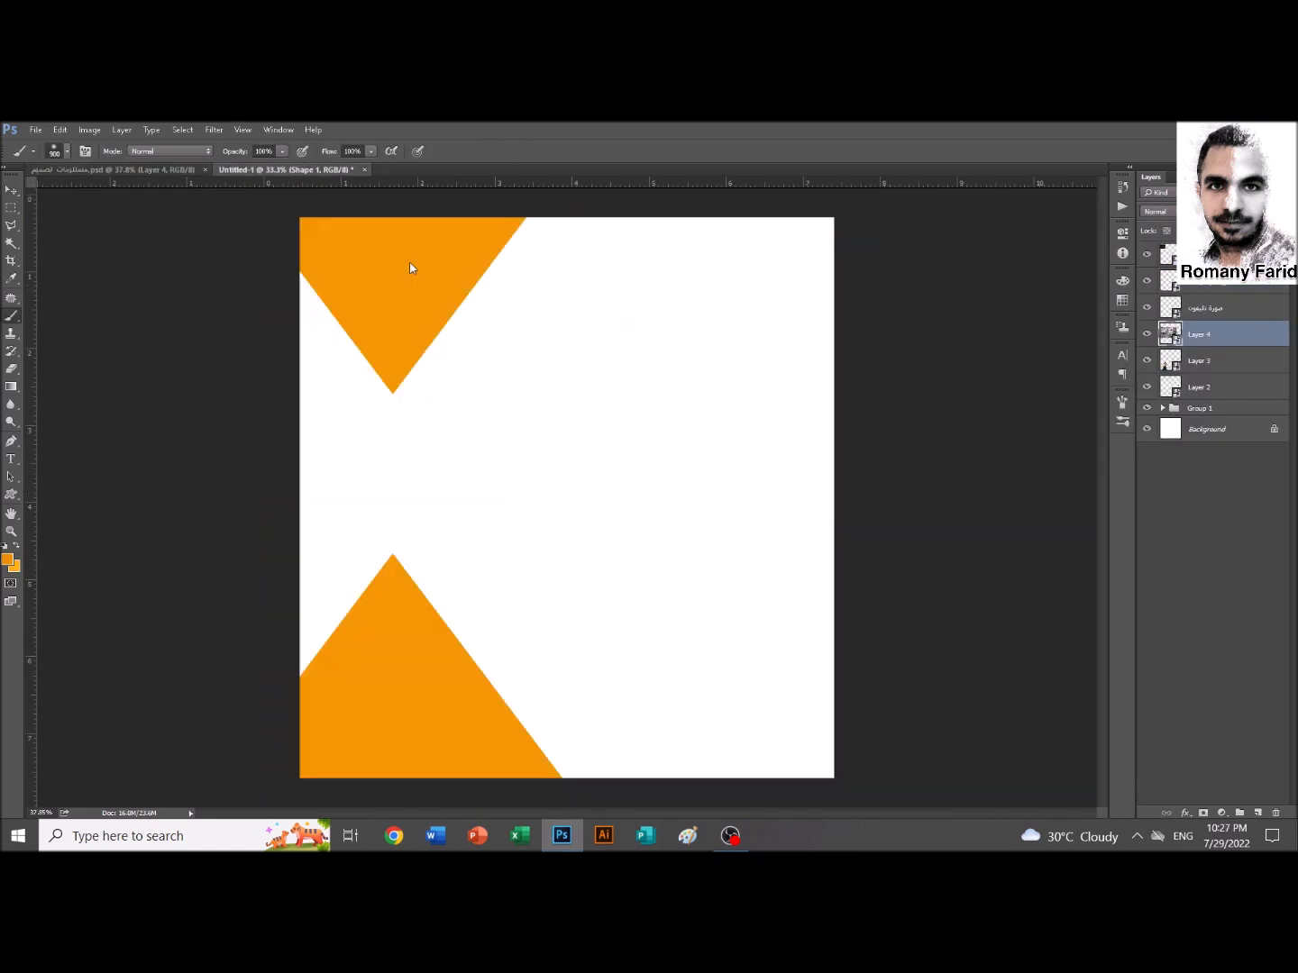
key("ctrl+BackSpace")
left_click(405, 677)
key("ctrl+BackSpace")
Bring the living-room photo from the asset document into the poster and flip it horizontally
left_click(135, 169)
left_click_drag(506, 468, 794, 328)
key("ctrl+t")
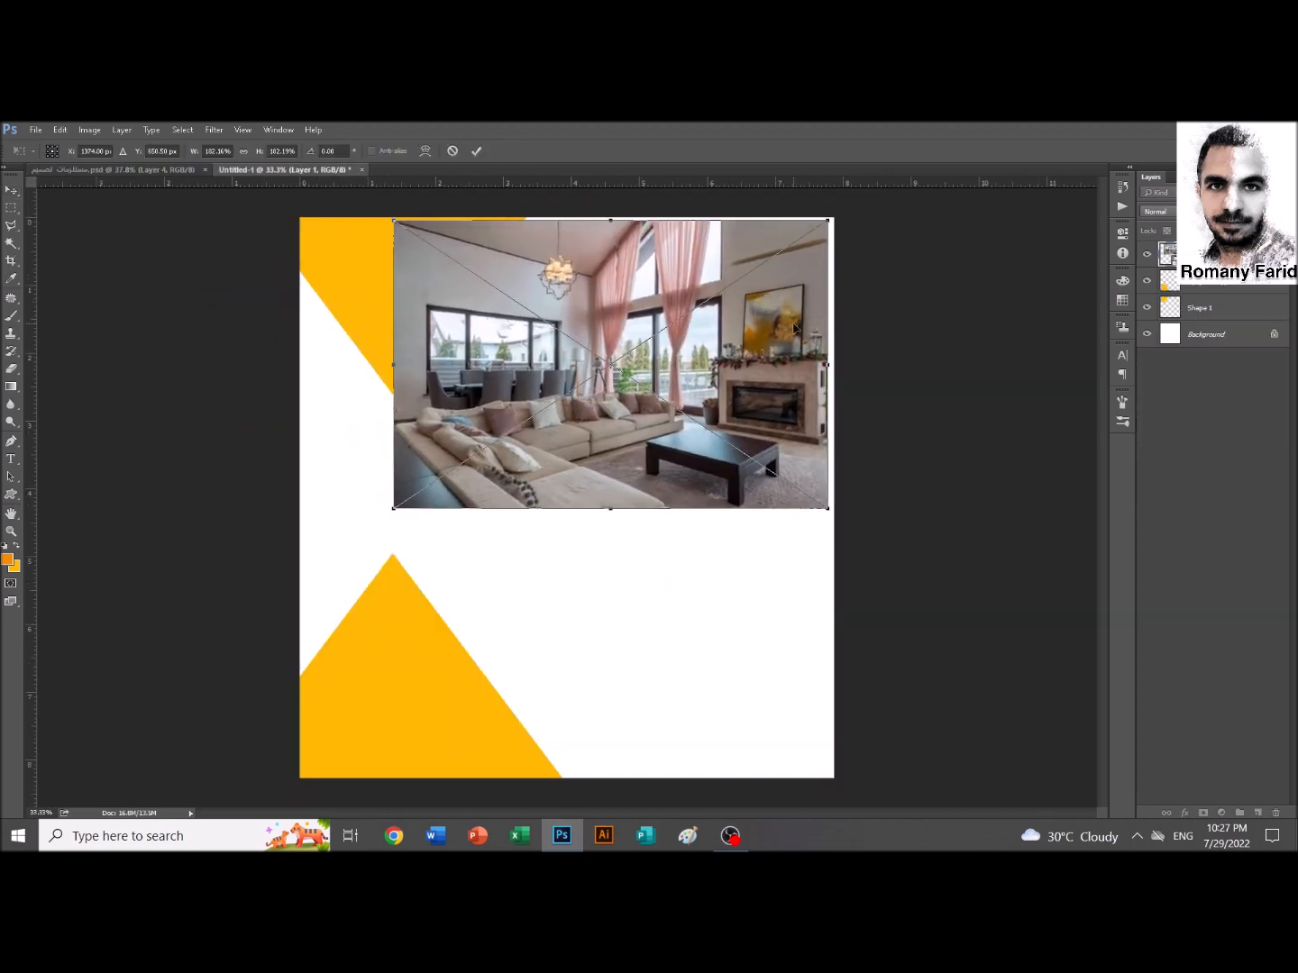
right_click(734, 346)
left_click(804, 553)
Stretch the living-room photo down to the canvas's bottom edge and out towards both sides
left_click_drag(612, 509, 634, 780)
left_click_drag(829, 500, 839, 500)
left_click_drag(394, 500, 317, 501)
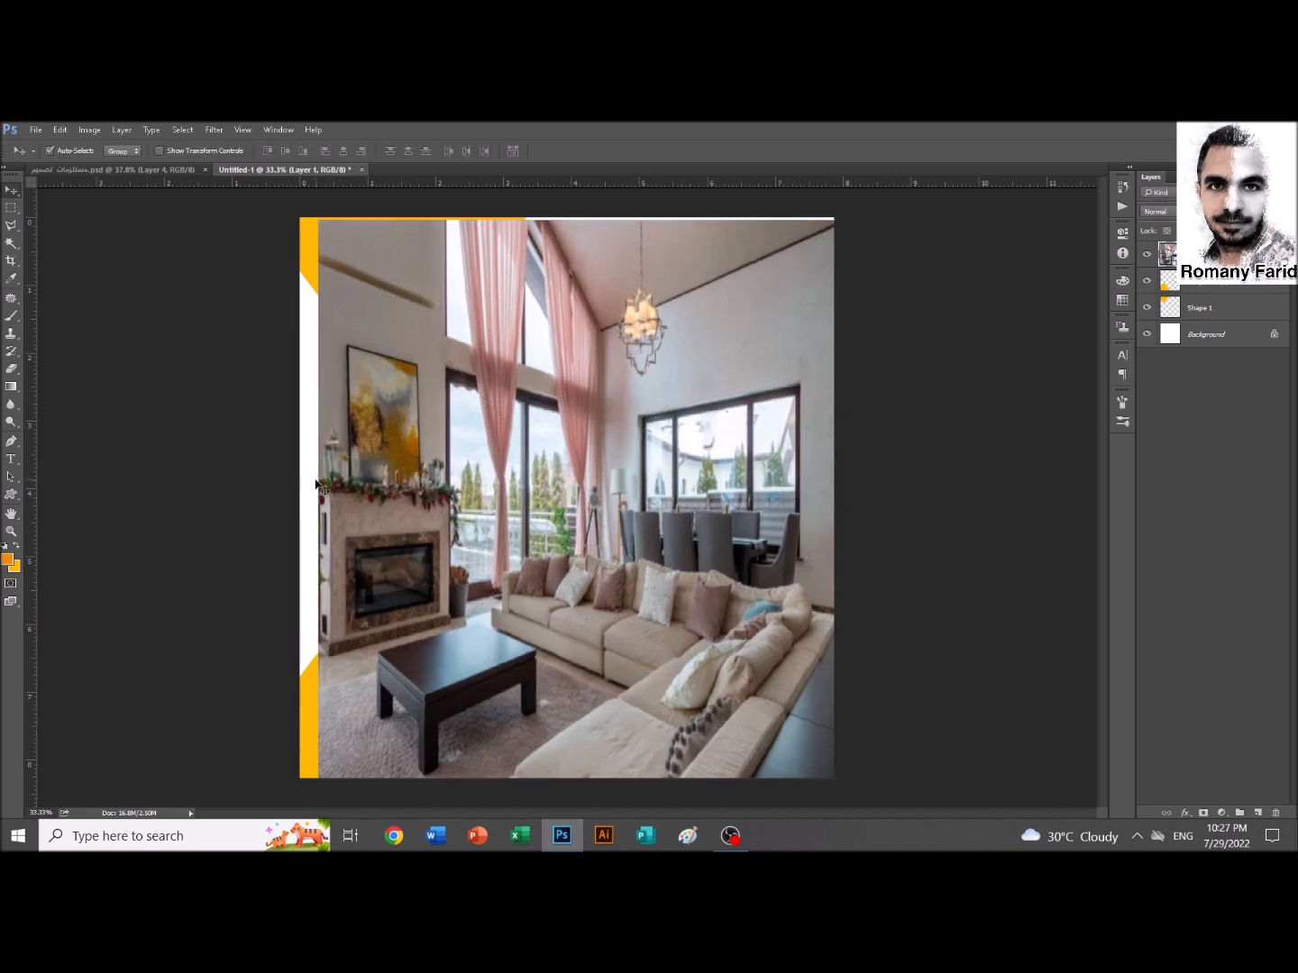
key("Return")
Send the photo behind both triangles and extend it up to the canvas's top edge
key("ctrl+bracketleft")
key("ctrl+bracketleft")
key("alt+shift")
key("ctrl+t")
left_click_drag(580, 221, 583, 215)
key("Return")
Add a new layer above the photo and fill it with the purple sampled from the asset document
key("ctrl+alt+shift+n")
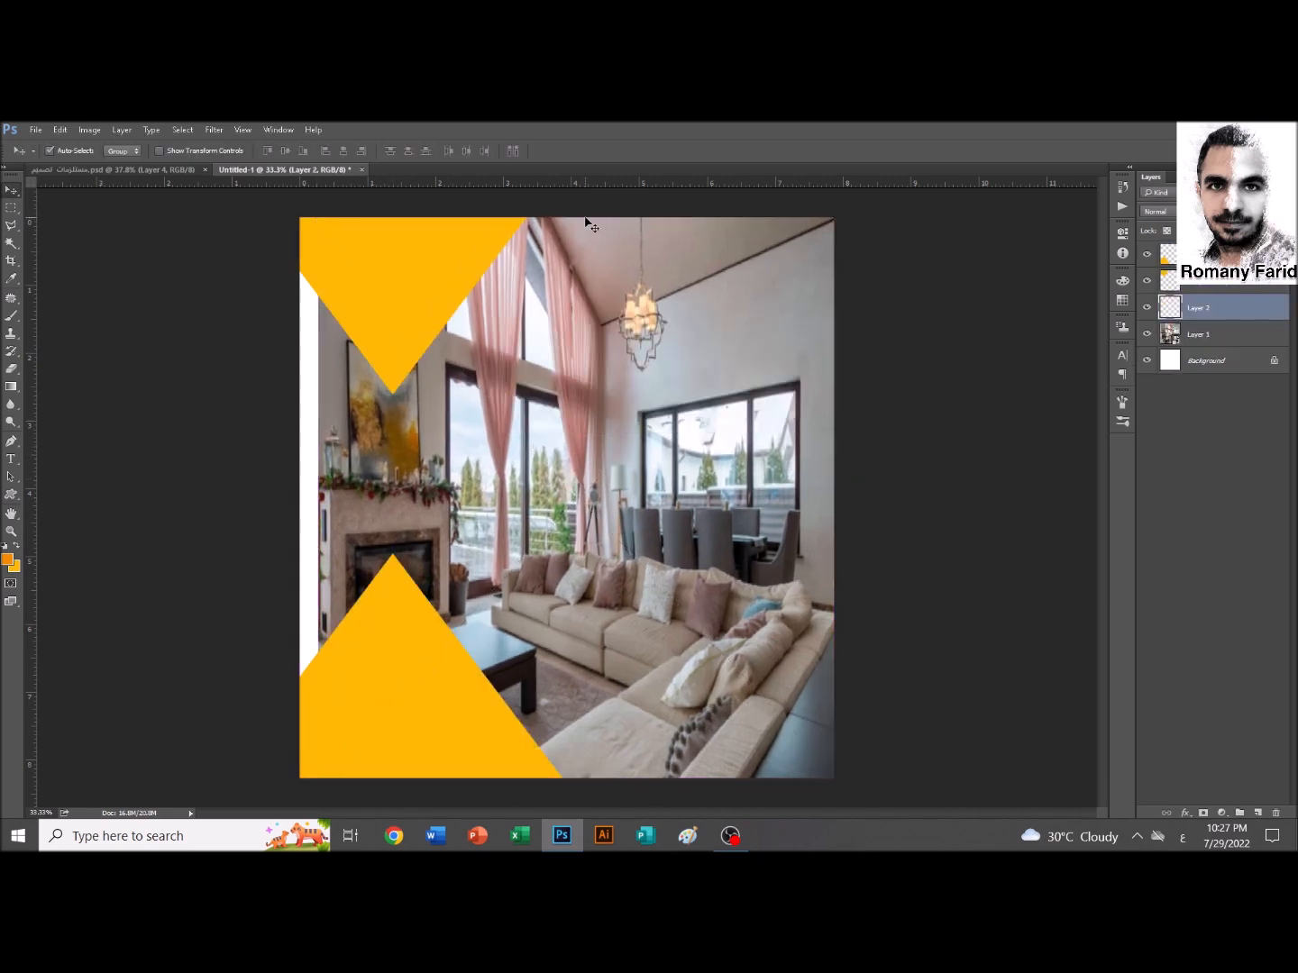
left_click(192, 178)
key("b")
left_click(308, 175)
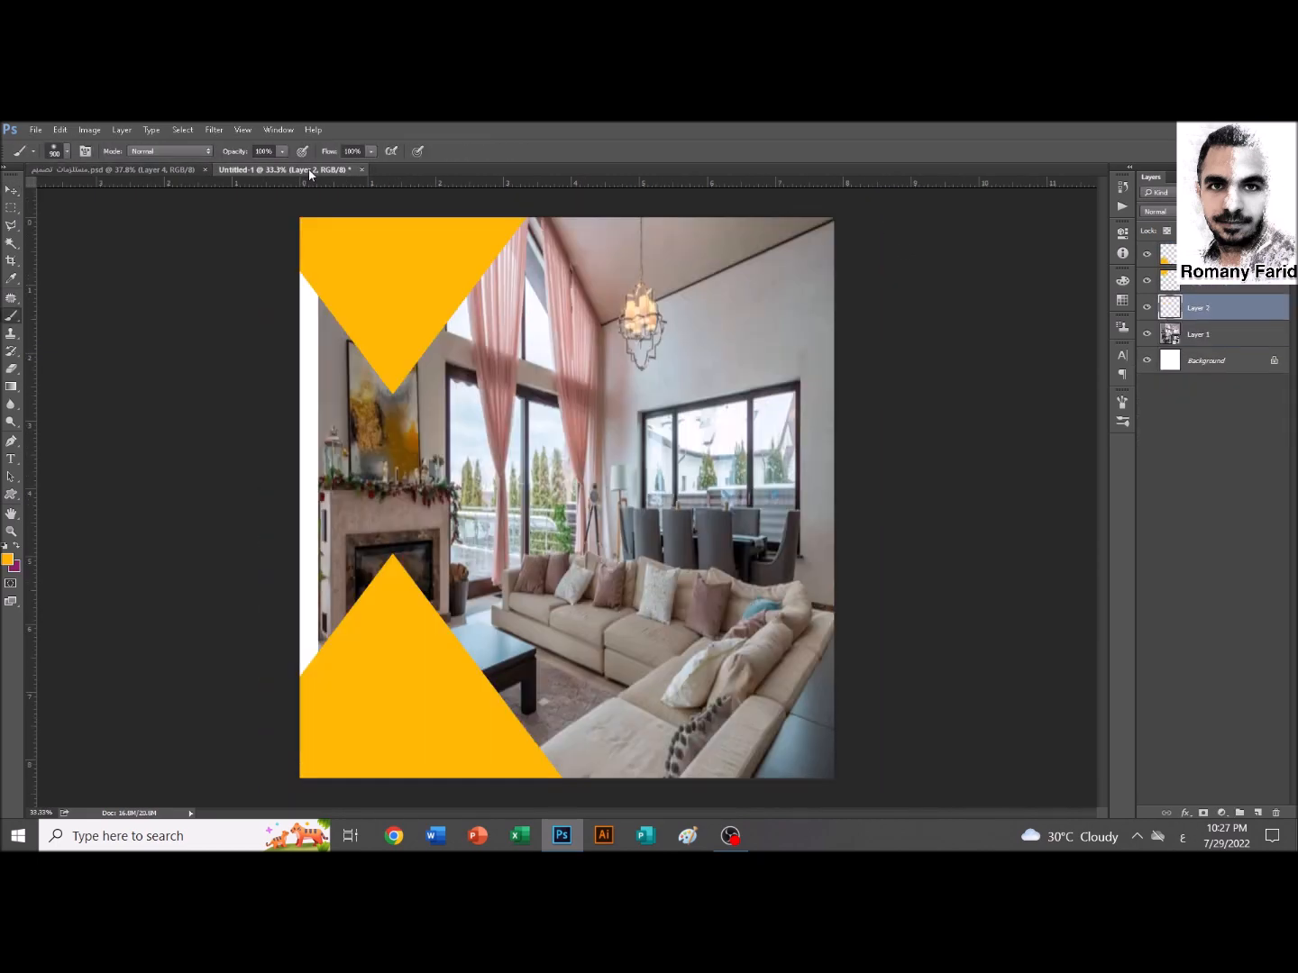
key("ctrl+BackSpace")
Lower the purple layer's opacity to 70%, keeping the Normal blend mode
key("v")
left_click(1157, 211)
left_click(1162, 241)
key("ctrl+z")
key("5")
key("1")
key("7")
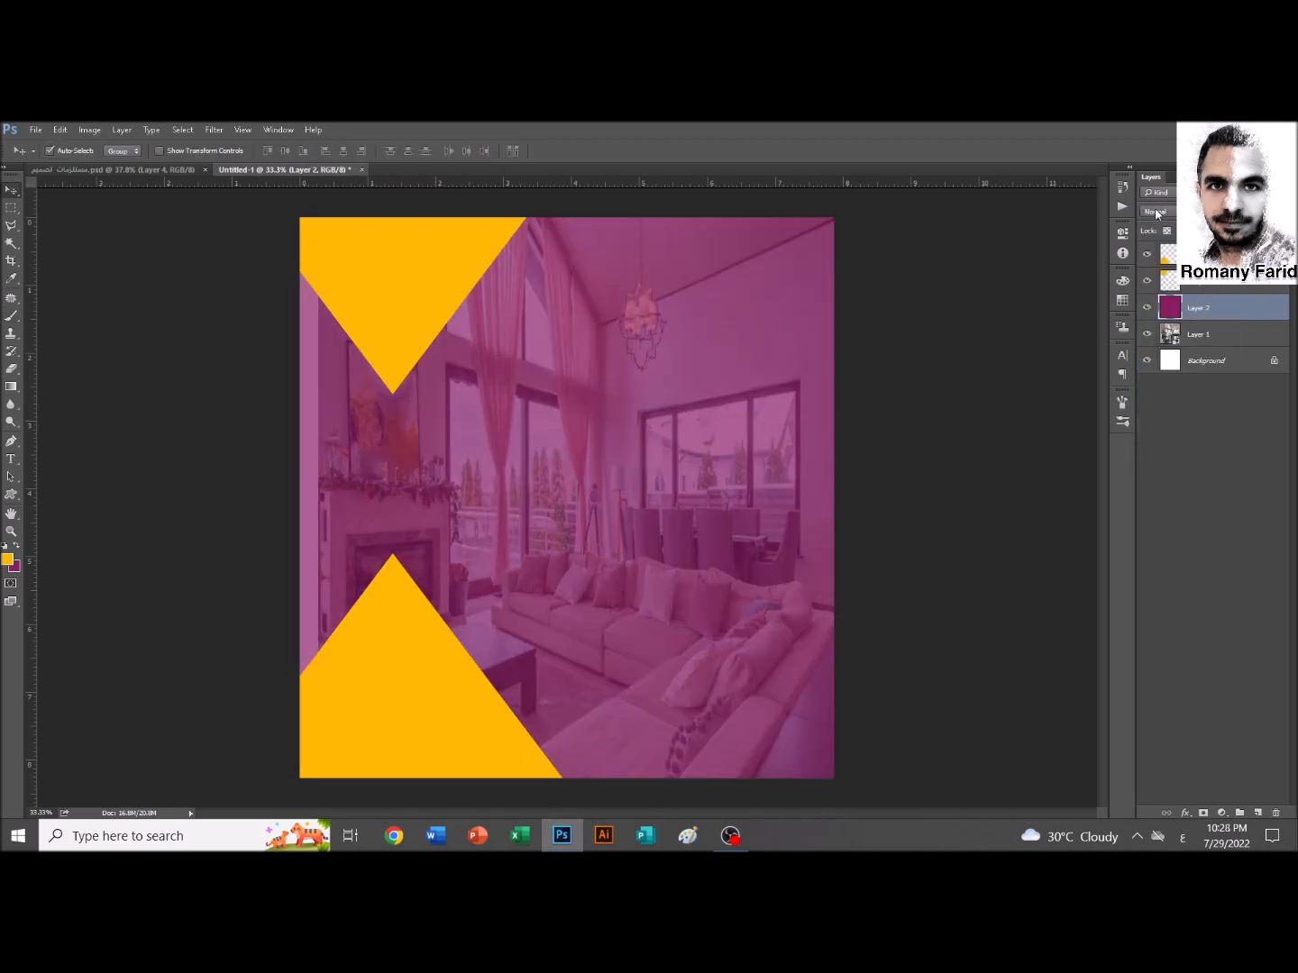
left_click(1157, 212)
left_click(1164, 343)
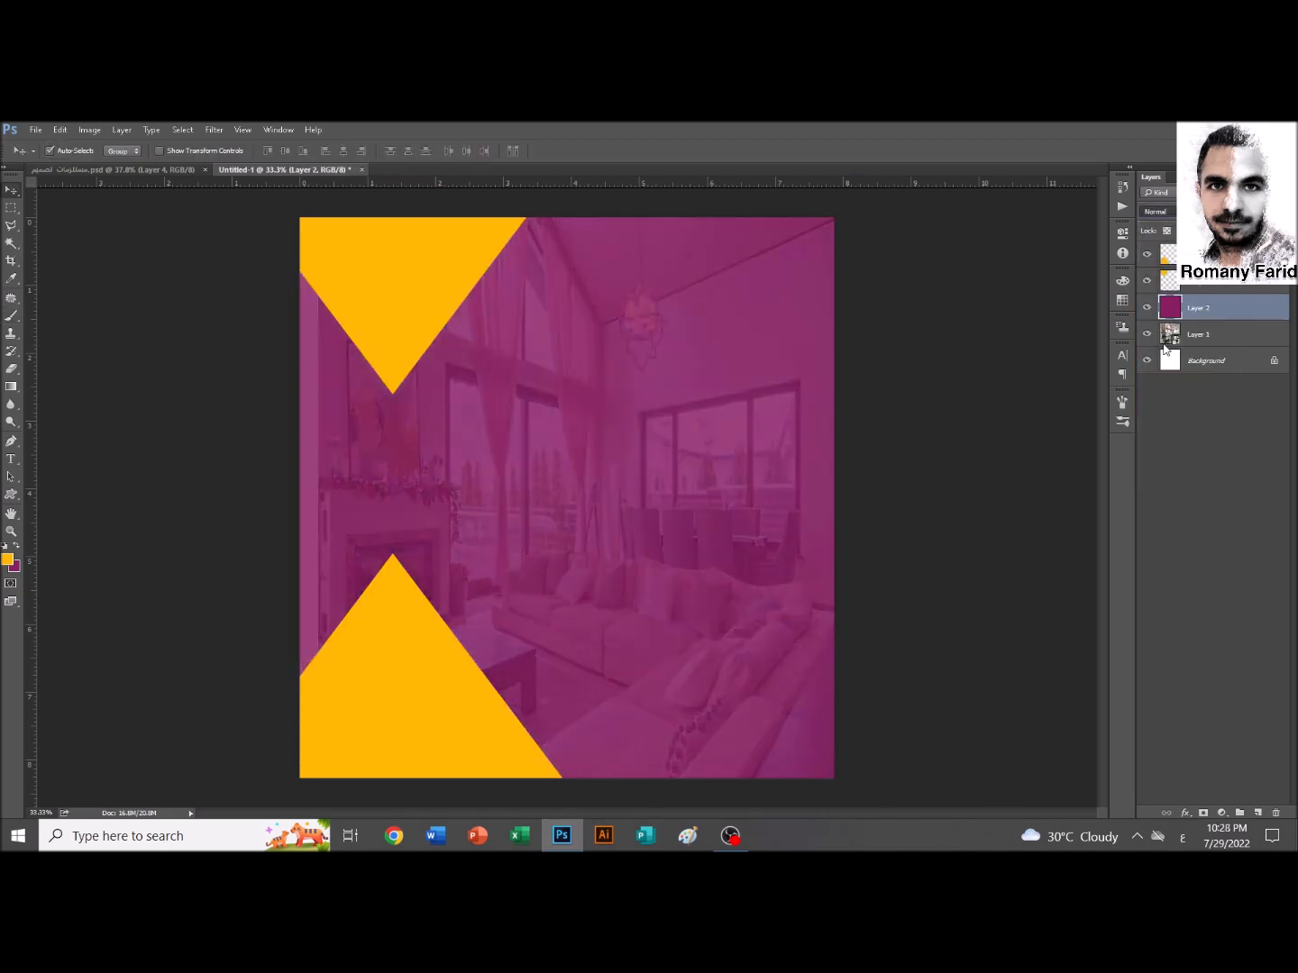
Duplicate the purple overlay layer and set the copy's opacity to 80%
key("ctrl+j")
left_click(1157, 211)
left_click(1161, 211)
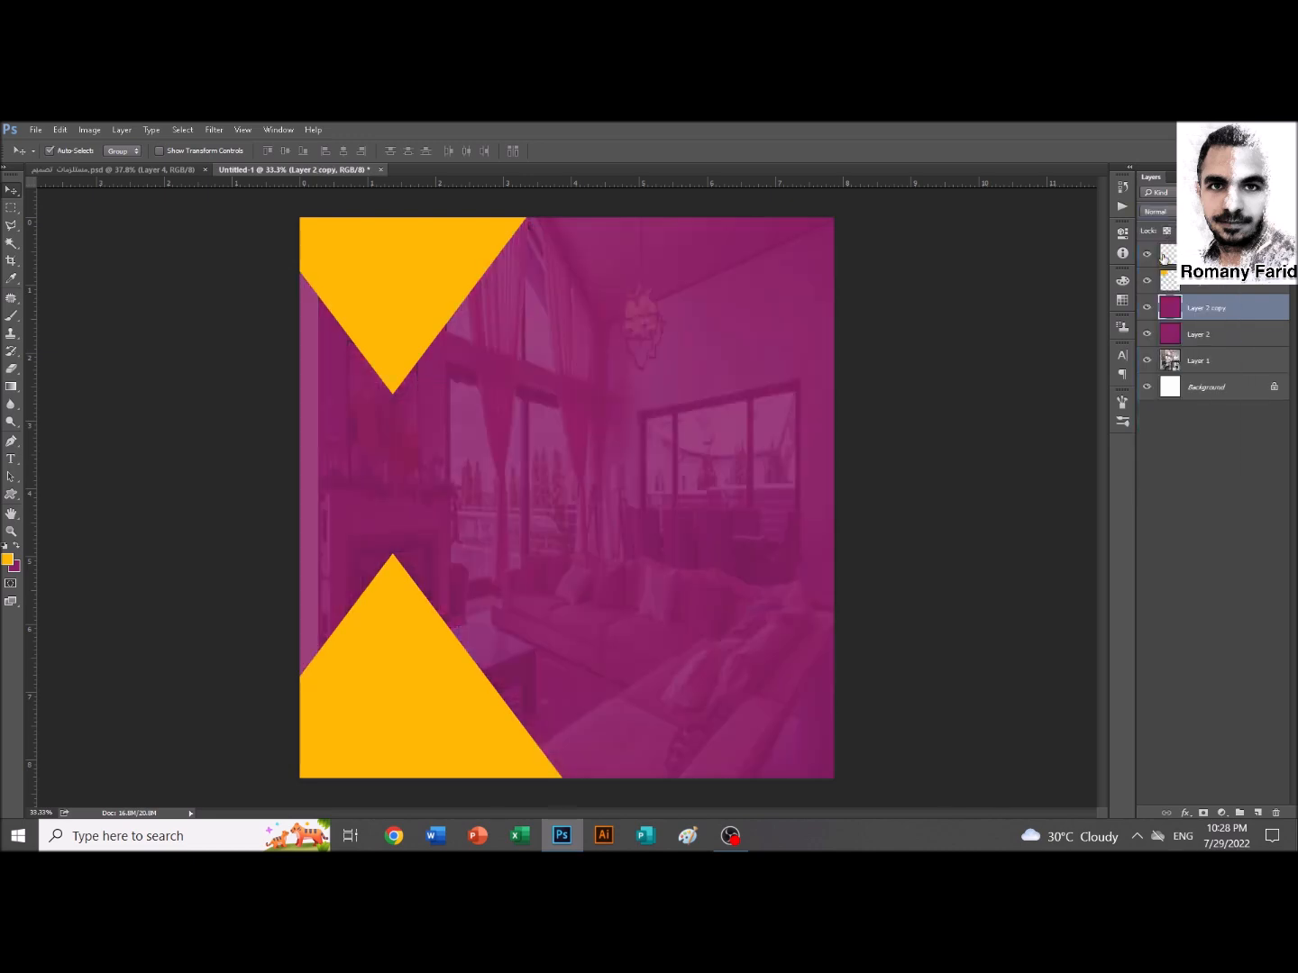
key("alt+shift")
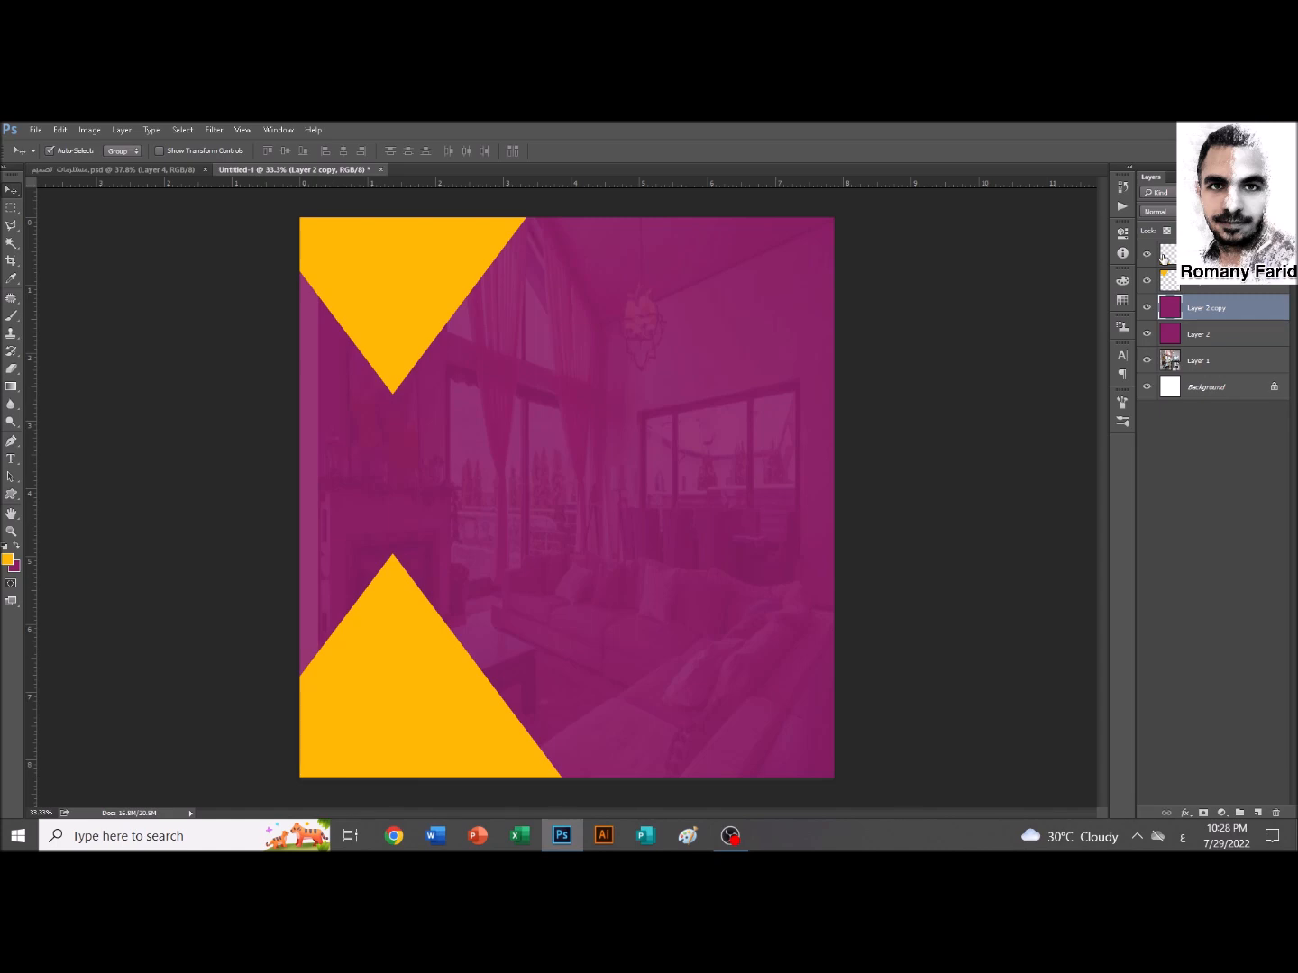
key("8")
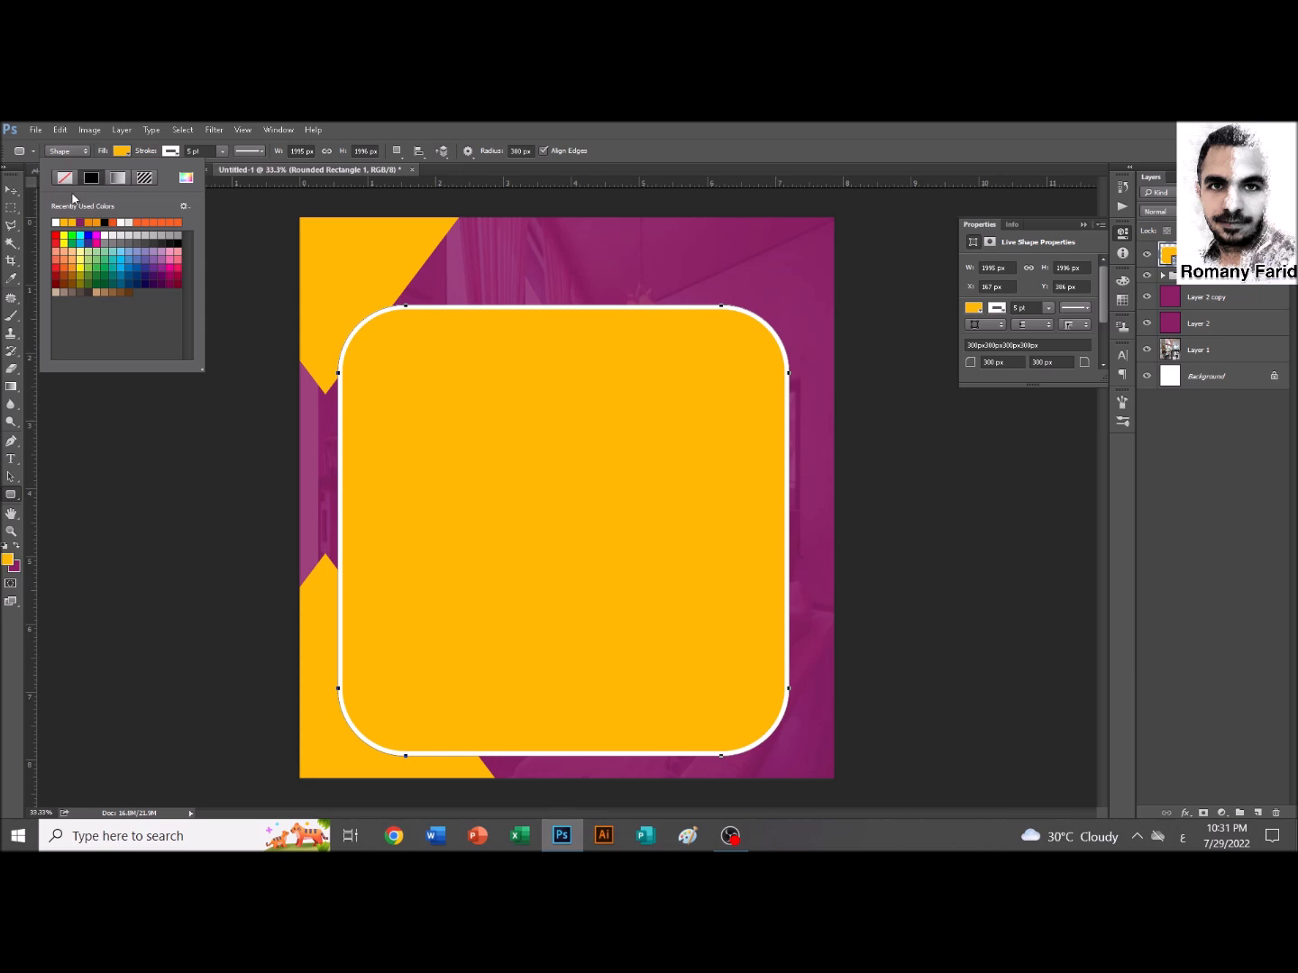
Remove the rounded rectangle's fill and rotate the white outline into a diamond
left_click(65, 179)
key("Return")
key("ctrl+t")
left_click_drag(800, 767, 839, 556)
key("Return")
Move the diamond outline partly off the canvas's left side and enlarge it slightly
key("v")
left_click_drag(780, 467, 519, 442)
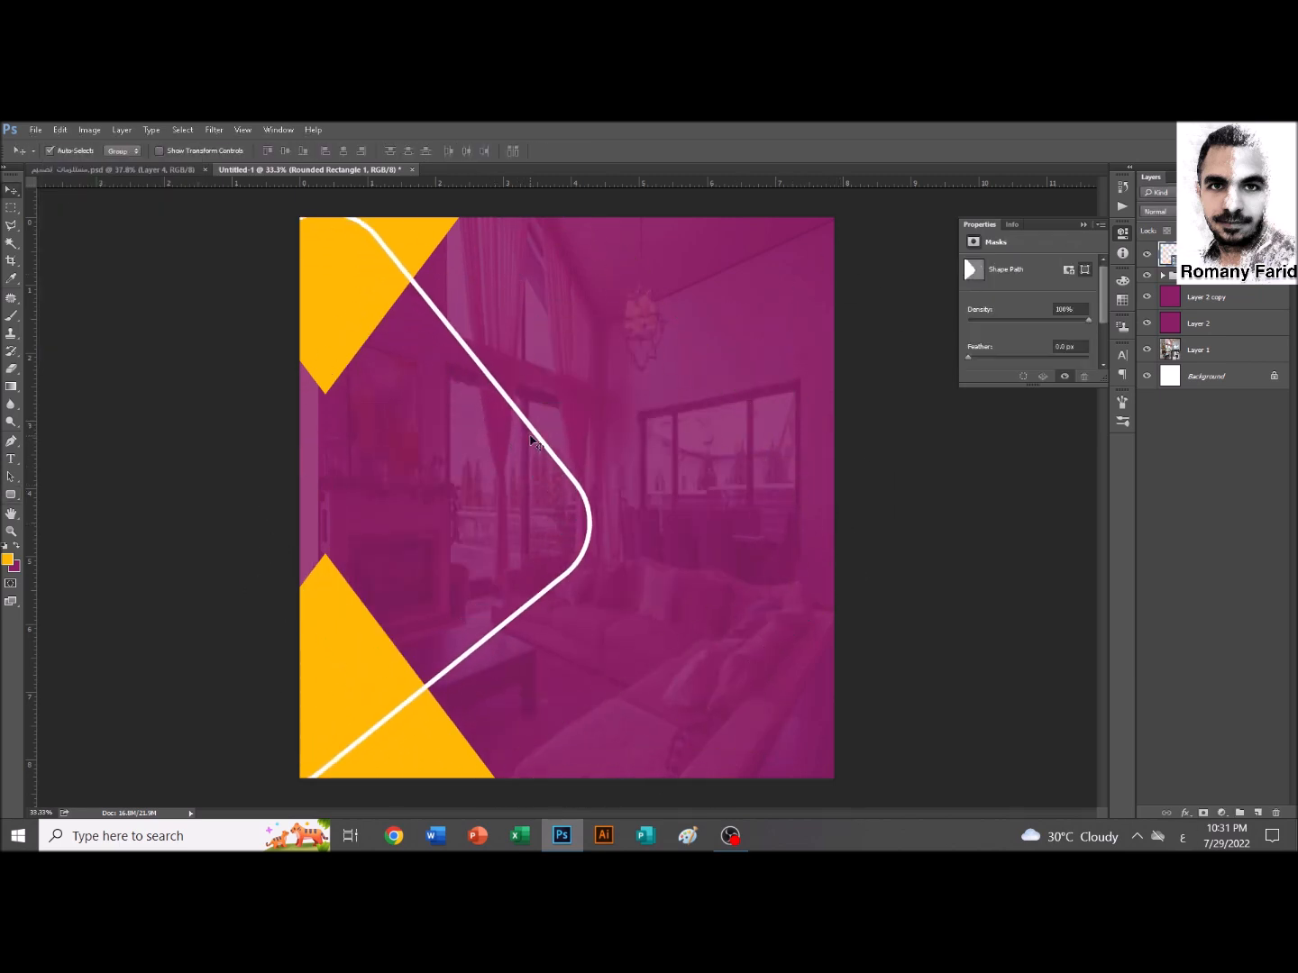
key("ctrl+t")
left_click_drag(593, 212, 630, 208)
key("Return")
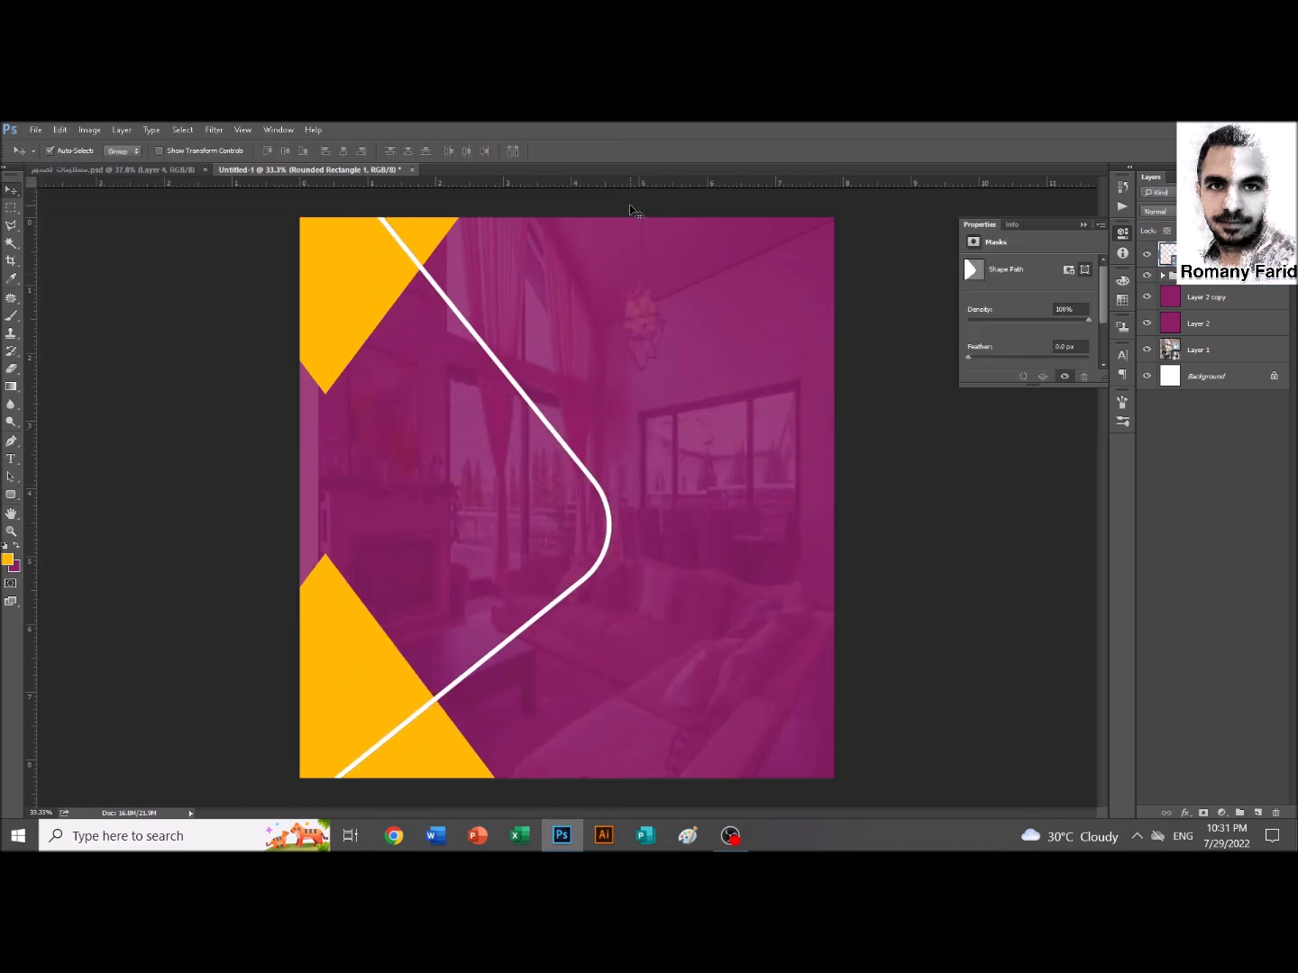
left_click_drag(556, 438, 536, 409)
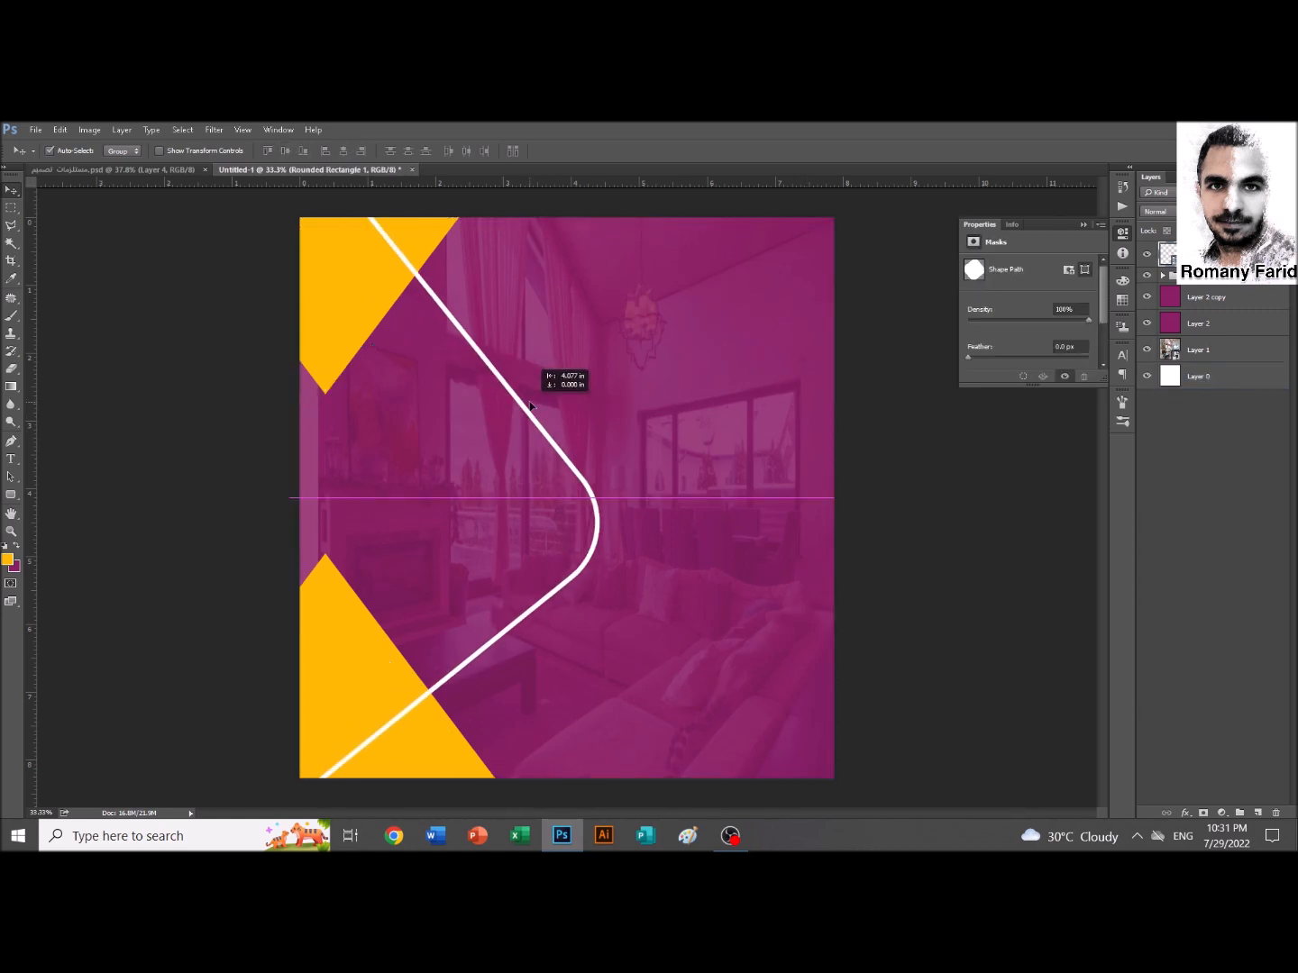
Use the full-canvas layer as a reference and adjust the outline's vertical position towards the canvas centre
left_click(1170, 377)
left_click(1170, 377, "ctrl")
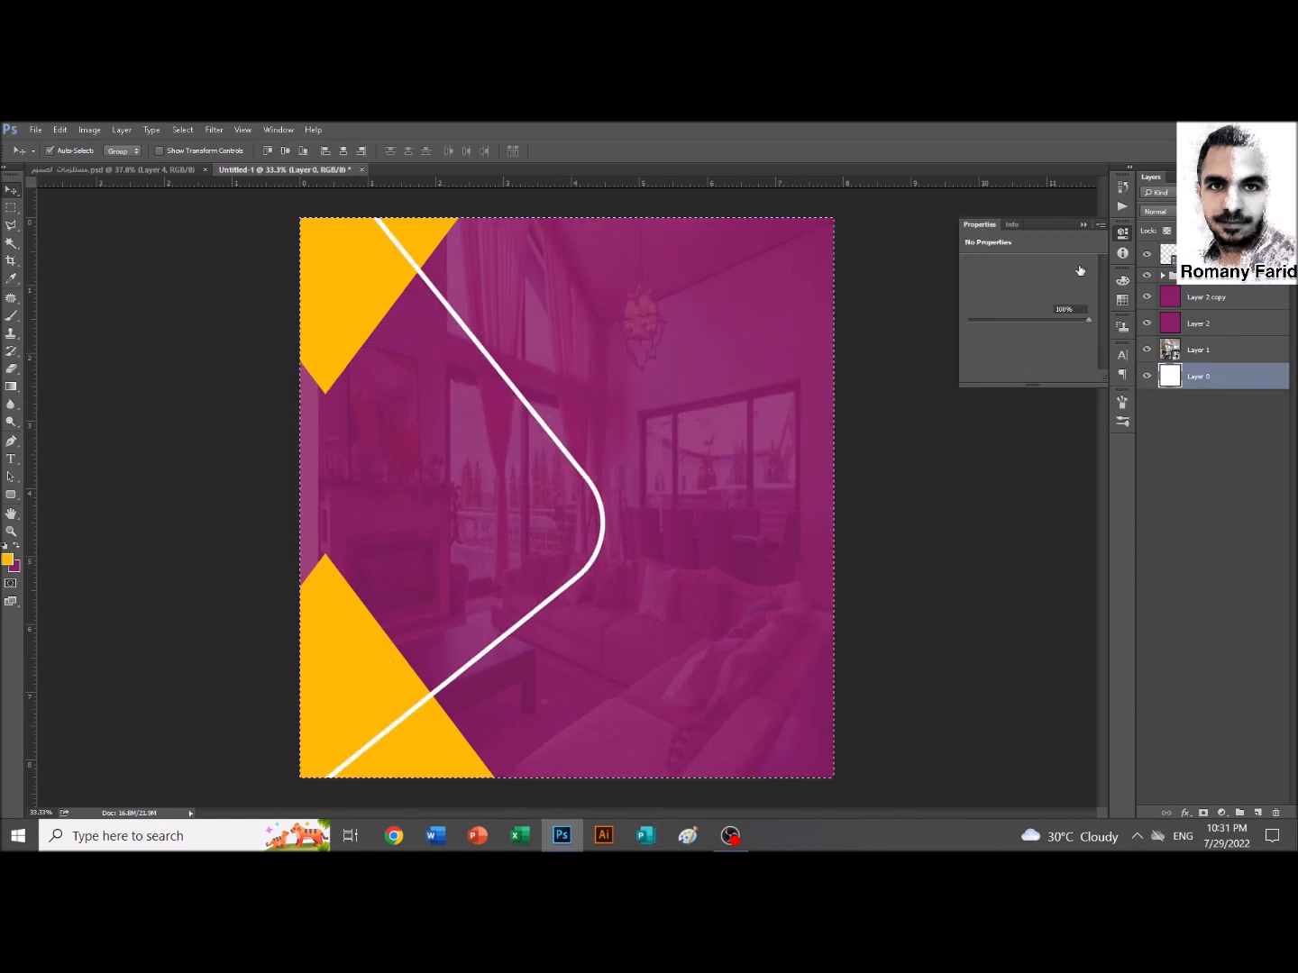
left_click(1172, 256)
key("ctrl+d")
key("shift+Down")
key("shift+Down")
key("shift+Down")
key("shift+Down")
key("shift+Down")
key("shift+Down")
key("shift+Down")
key("shift+Up")
key("shift+Up")
key("shift+Up")
key("shift+Up")
key("shift+Up")
key("shift+Up")
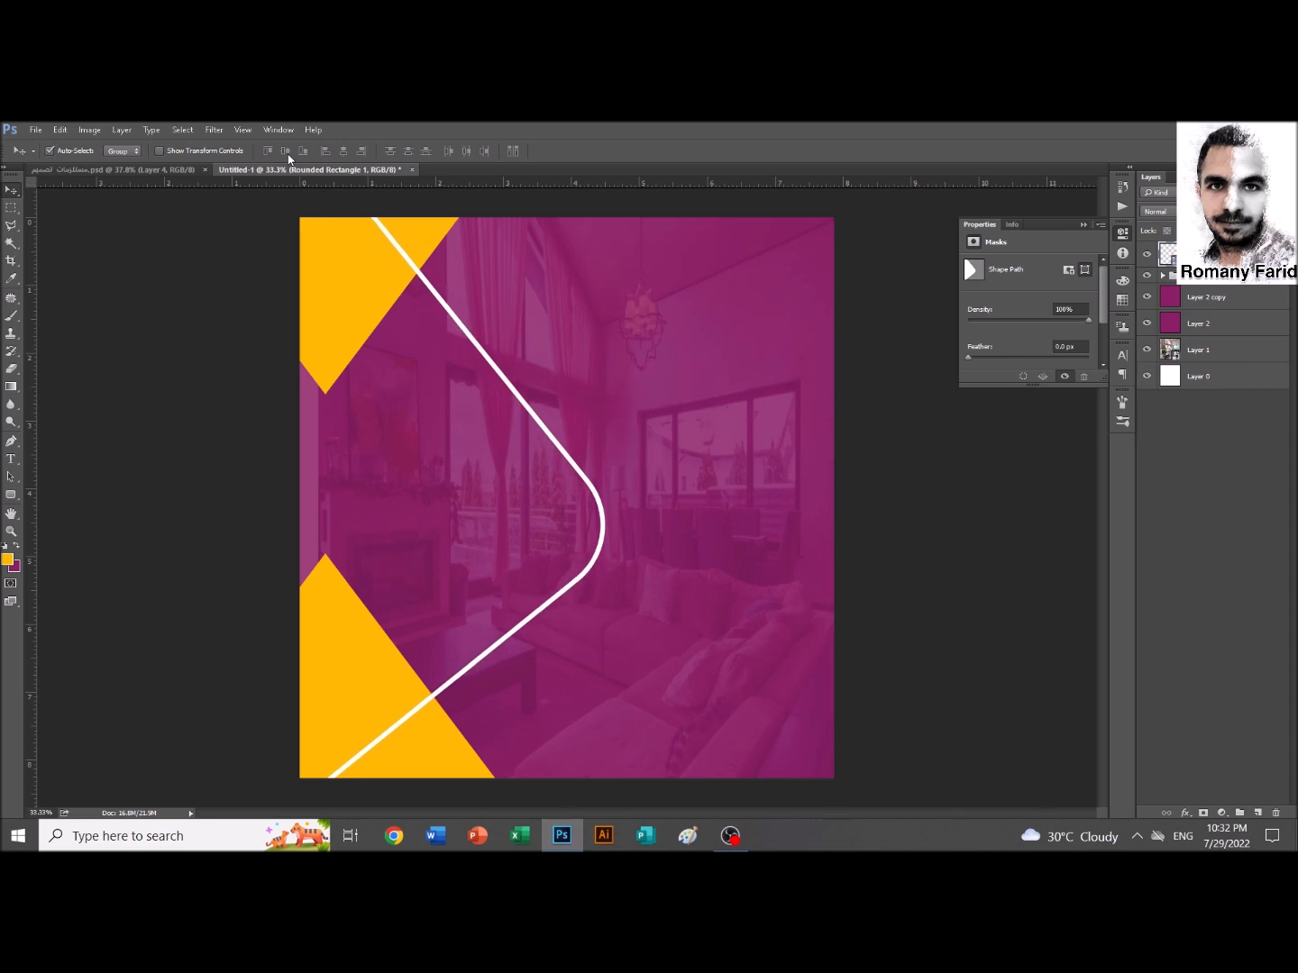
Rotate the white outline about -3.6° and nudge it into place
key("ctrl+t")
left_click_drag(779, 357, 787, 318)
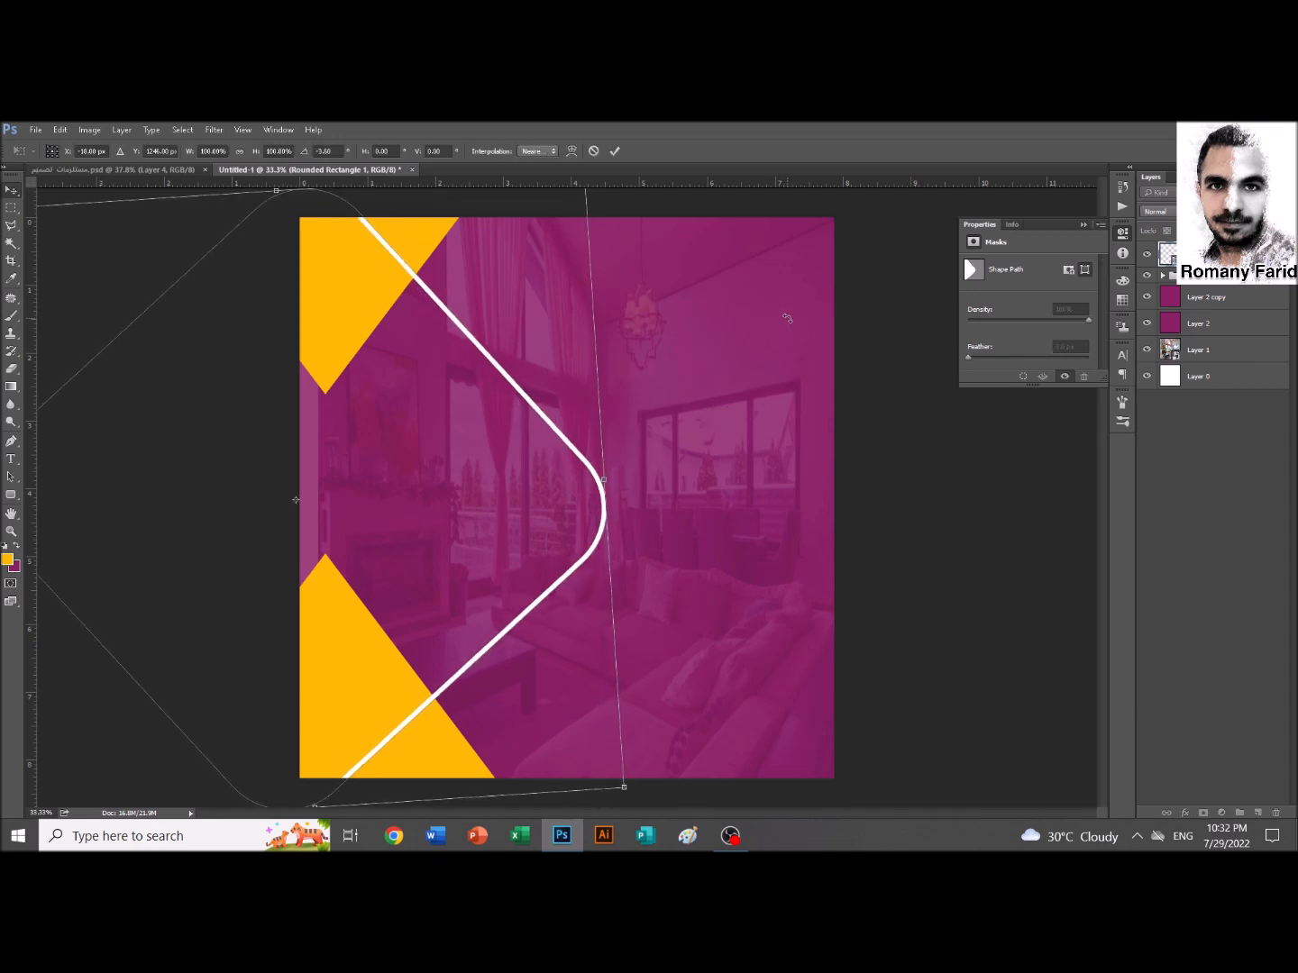
key("Return")
key("alt+shift")
key("shift+Left")
key("shift+Left")
key("shift+Up")
key("shift+Right")
key("shift+Right")
key("shift+Right")
key("shift+Right")
key("alt+shift")
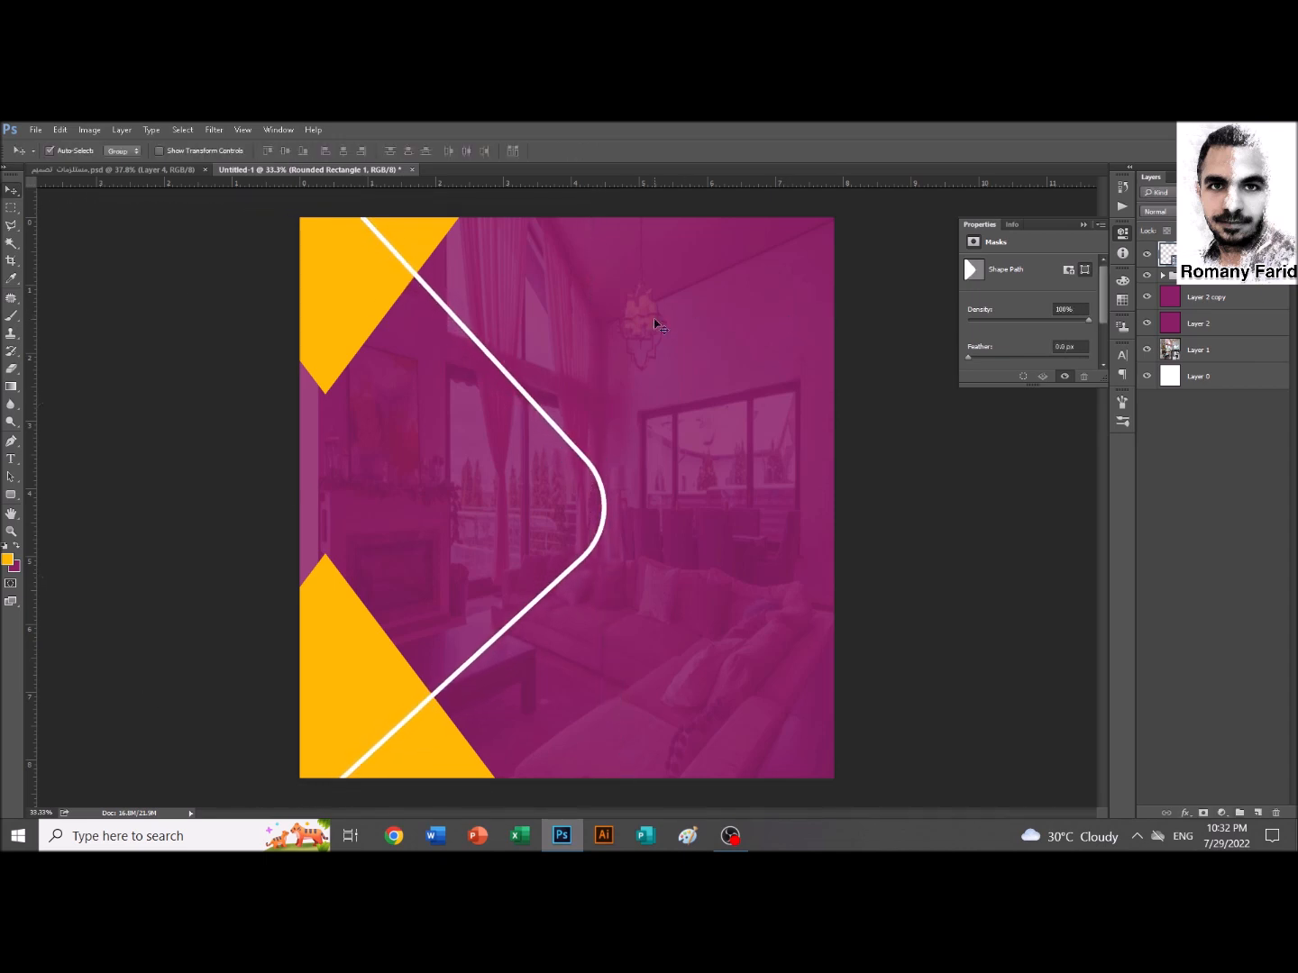
Duplicate the white outline just inside the original and thin the copy by contracting its selection and trimming the excess
left_click_drag(584, 459, 566, 462, "alt")
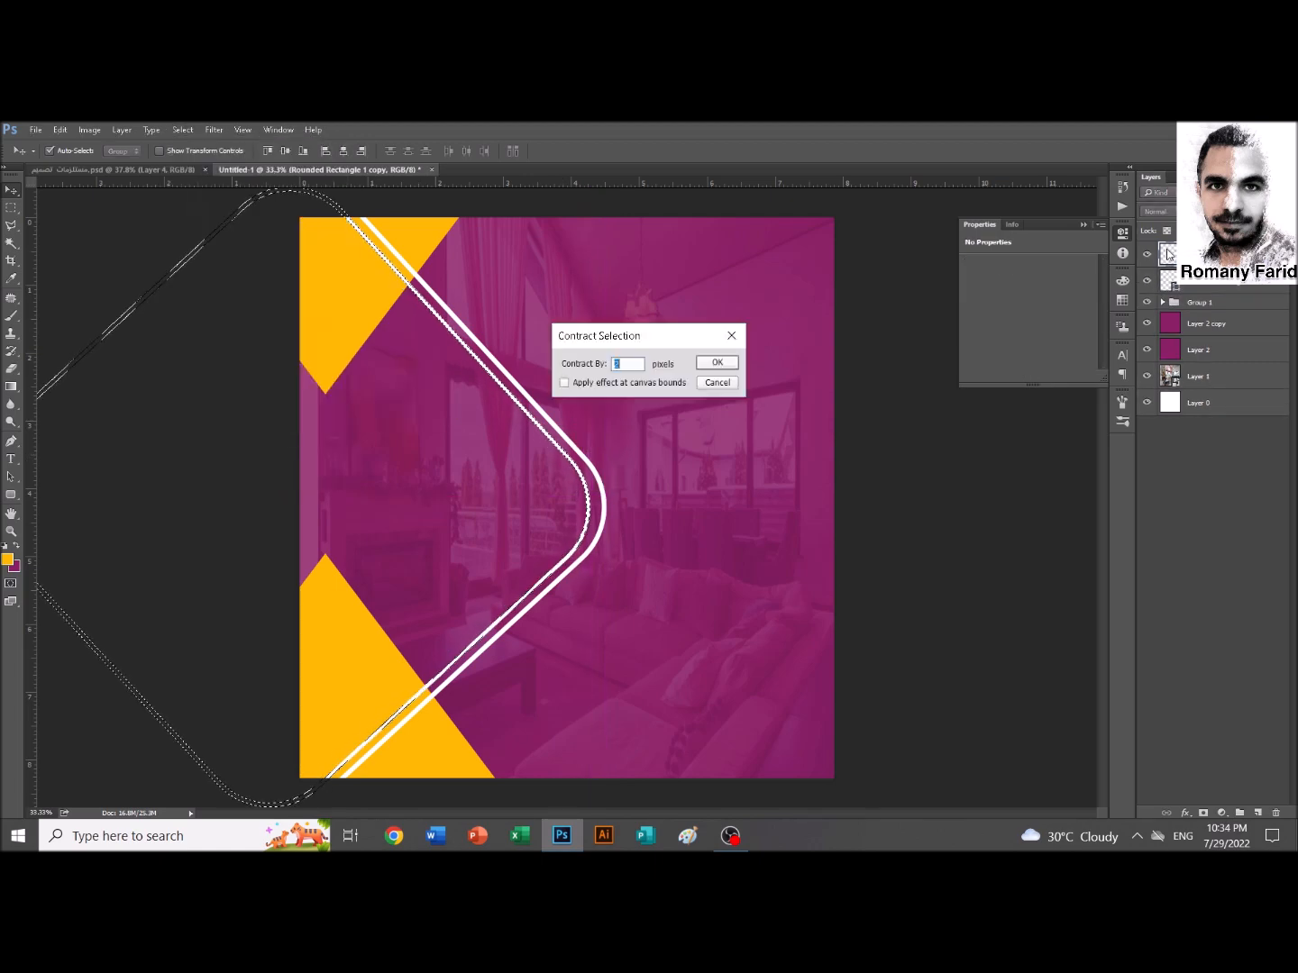
key("Return")
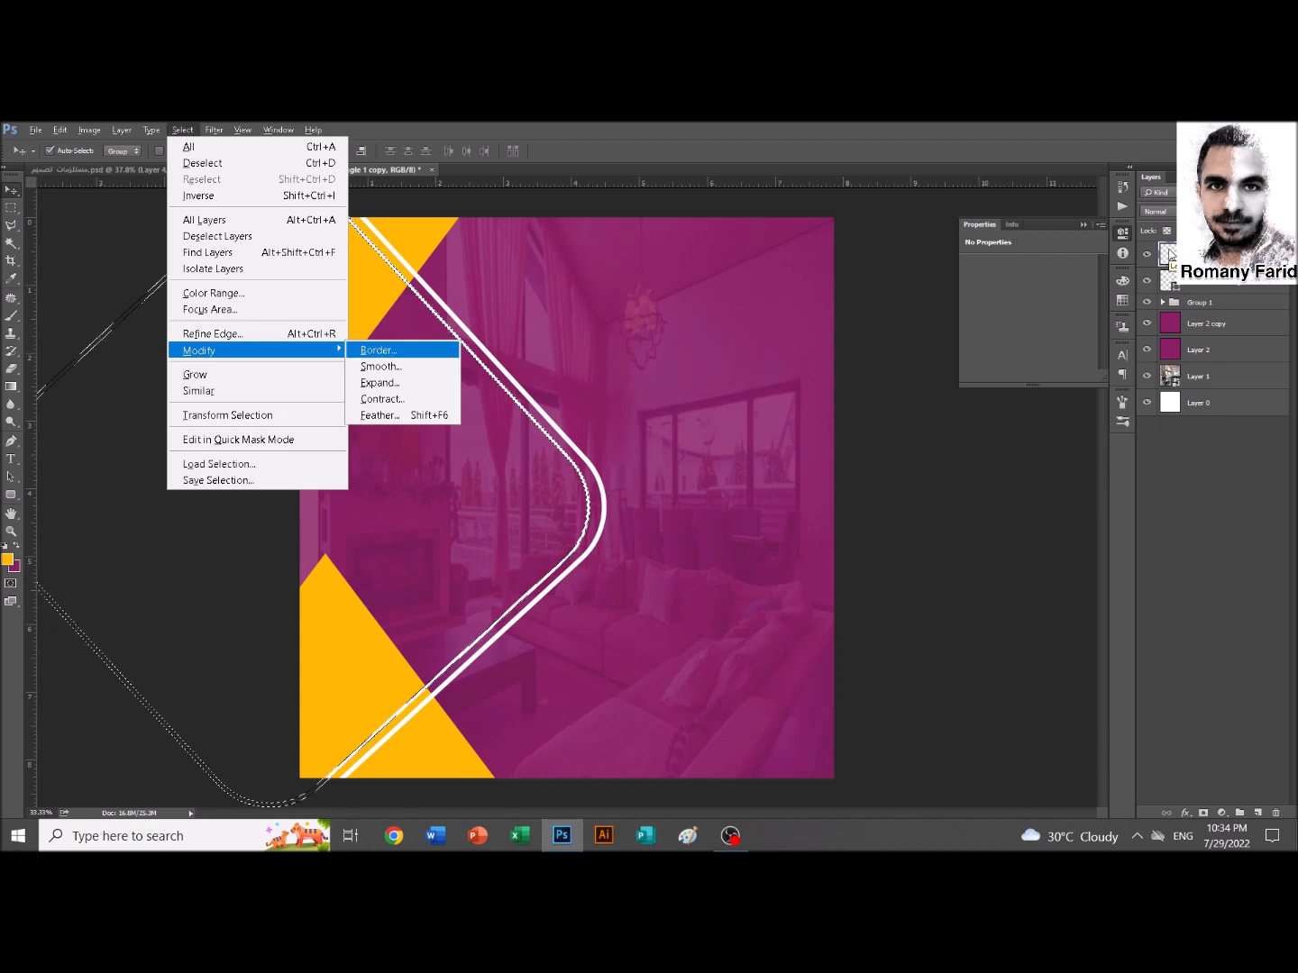
left_click(386, 350)
key("Return")
key("Return")
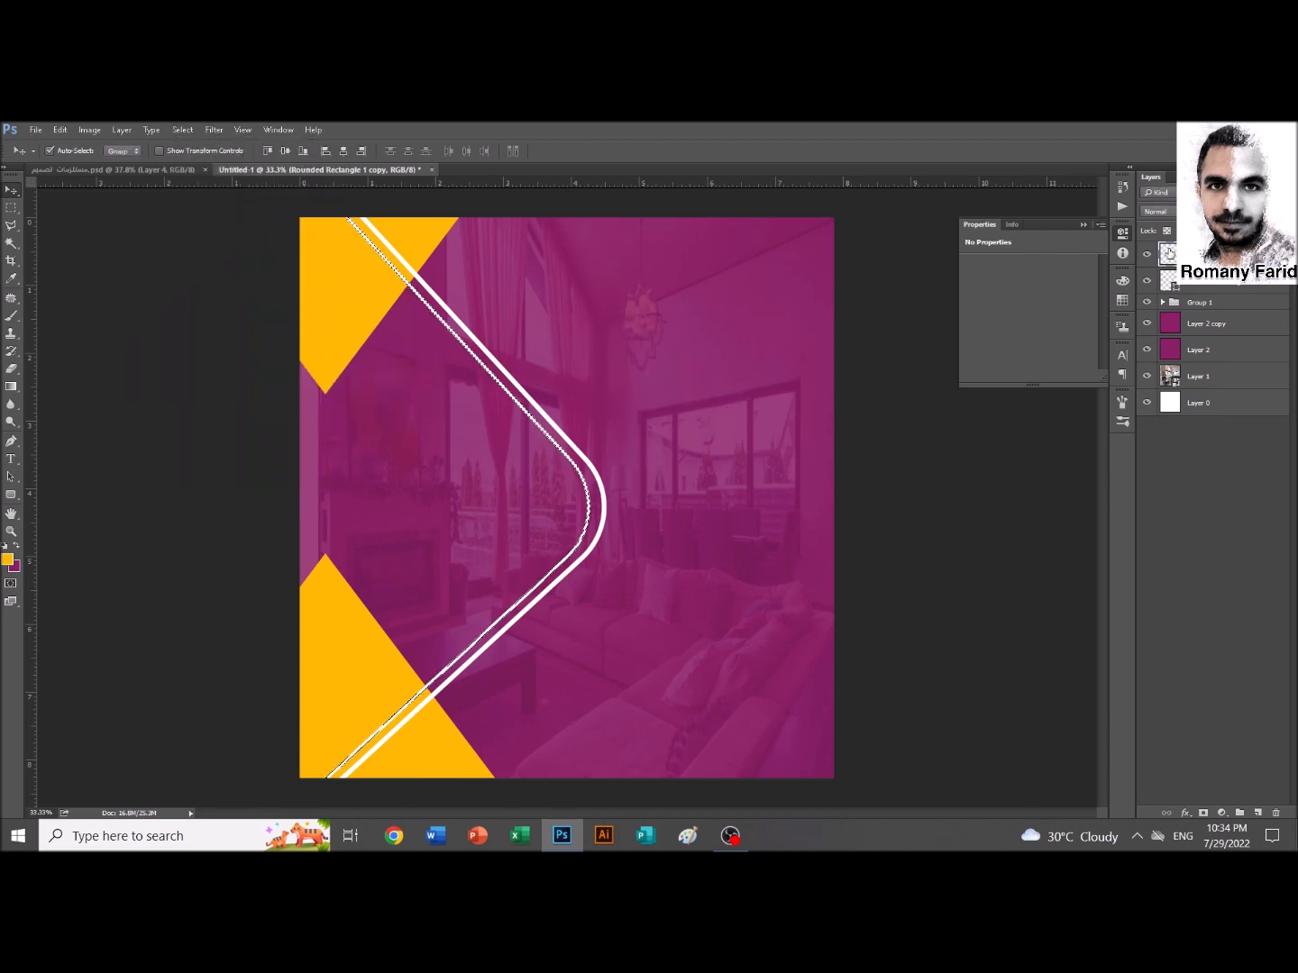
key("ctrl+shift+i")
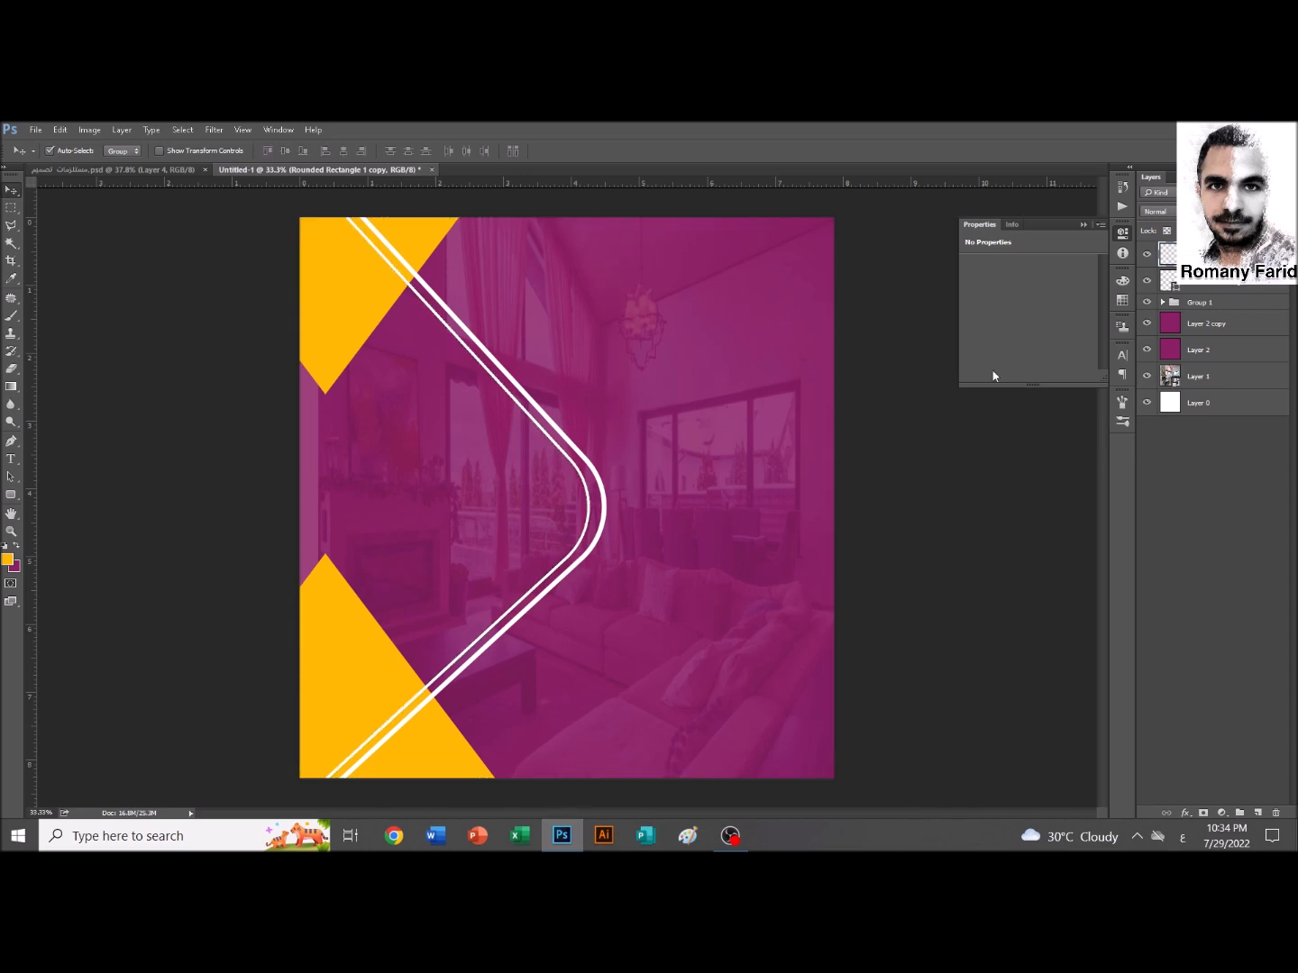
Duplicate the outline further inward and recolour this third line with orange sampled from the asset document
left_click_drag(602, 497, 571, 499)
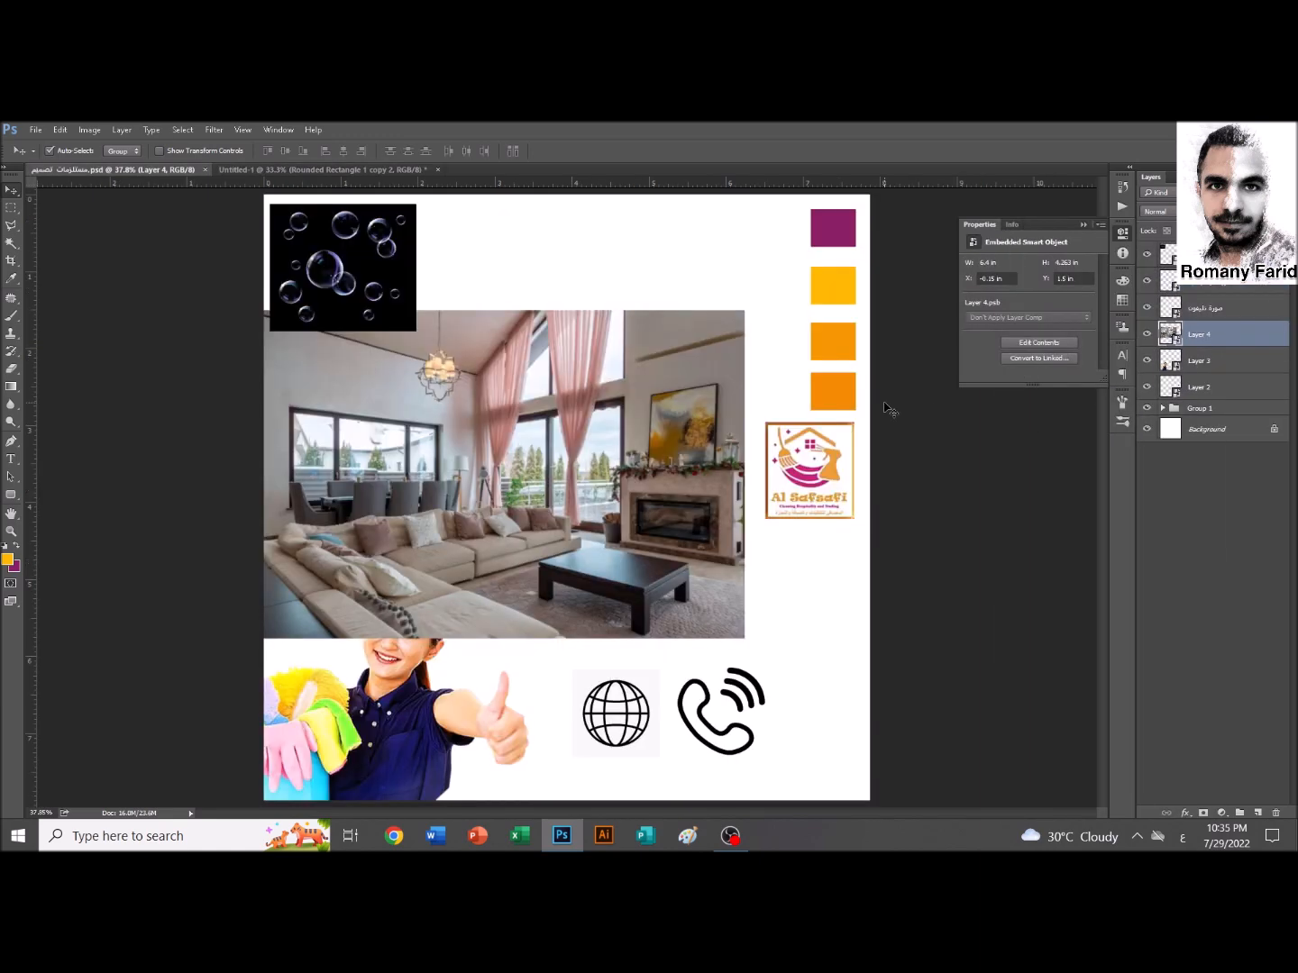
left_click(352, 171)
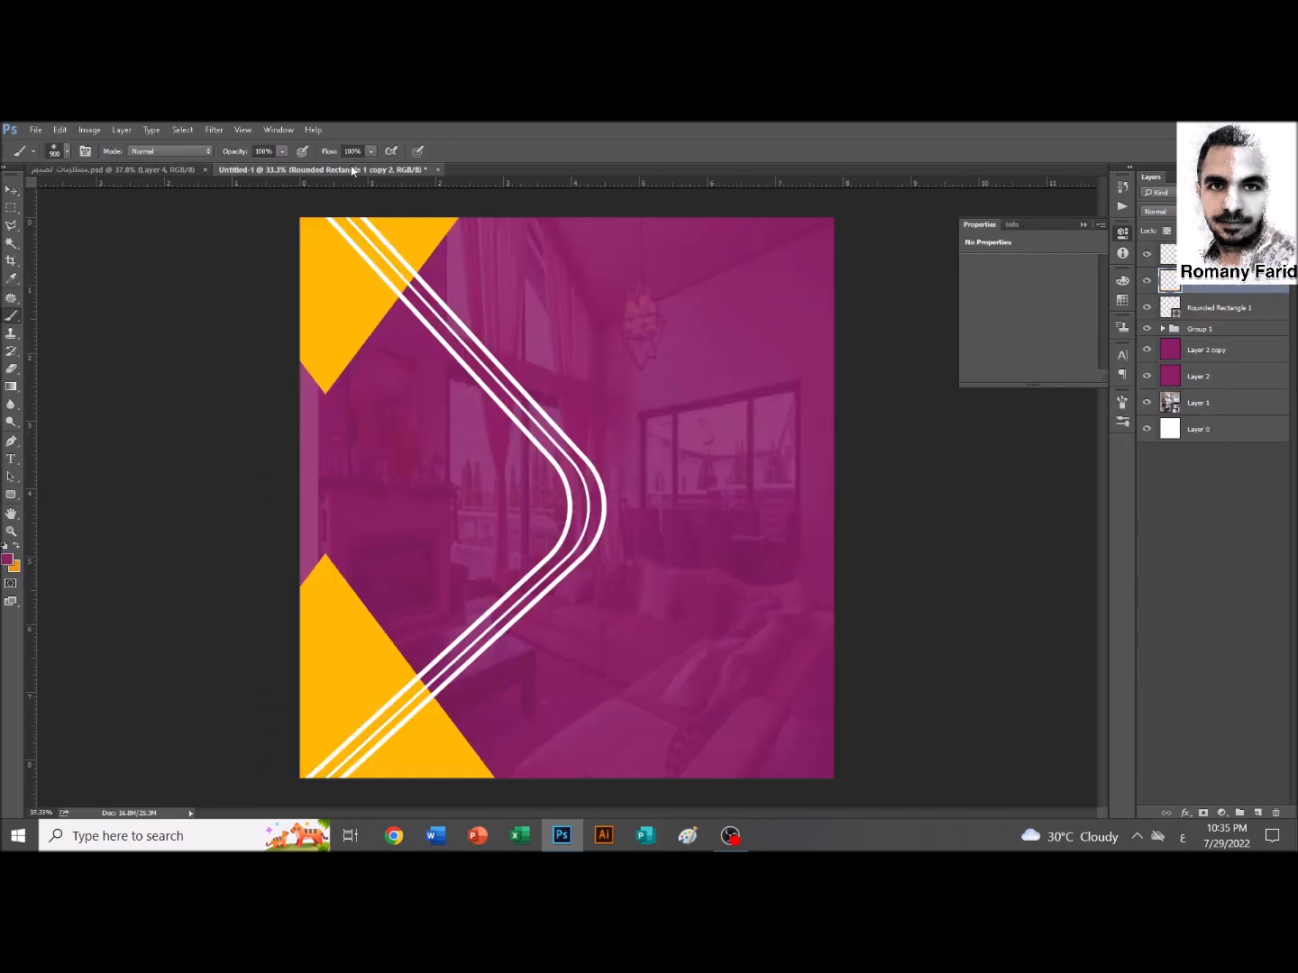
Trace a closed Pen path along the orange line's curve and around the outside of the canvas's left edge
key("p")
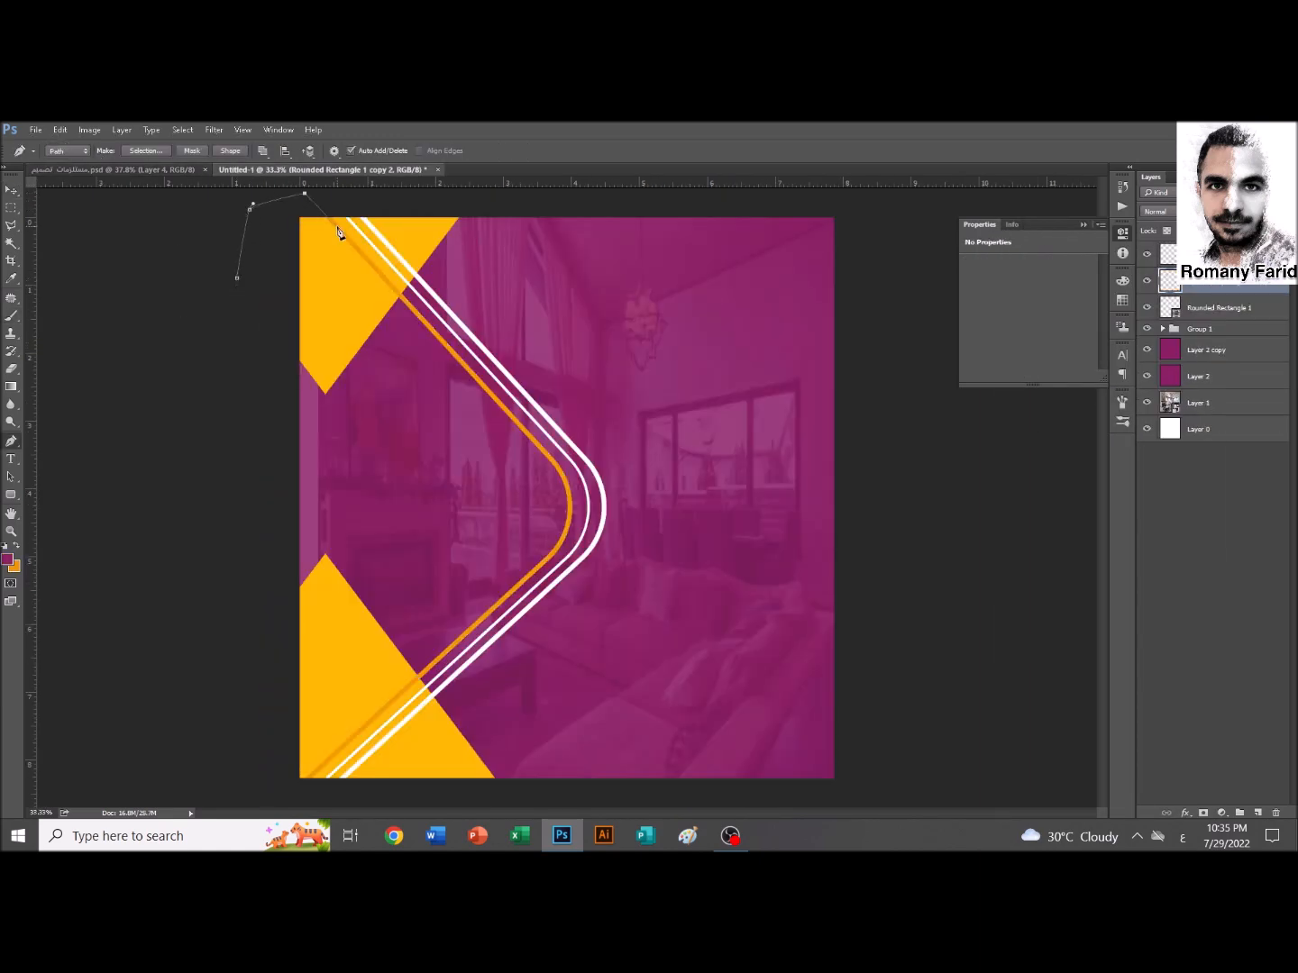
left_click_drag(437, 402, 573, 398)
left_click(616, 416)
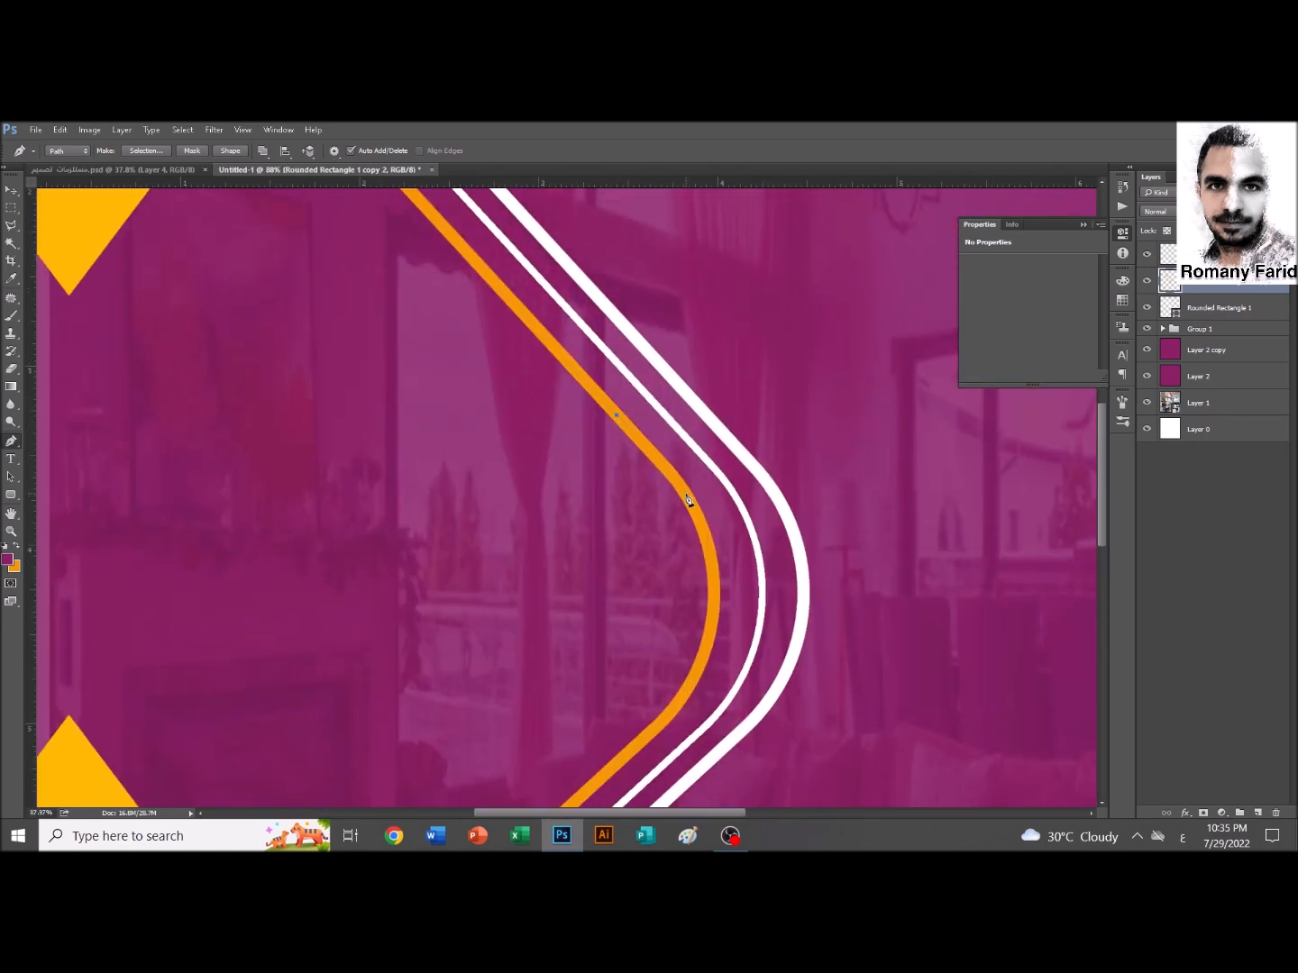
left_click_drag(705, 640, 671, 393)
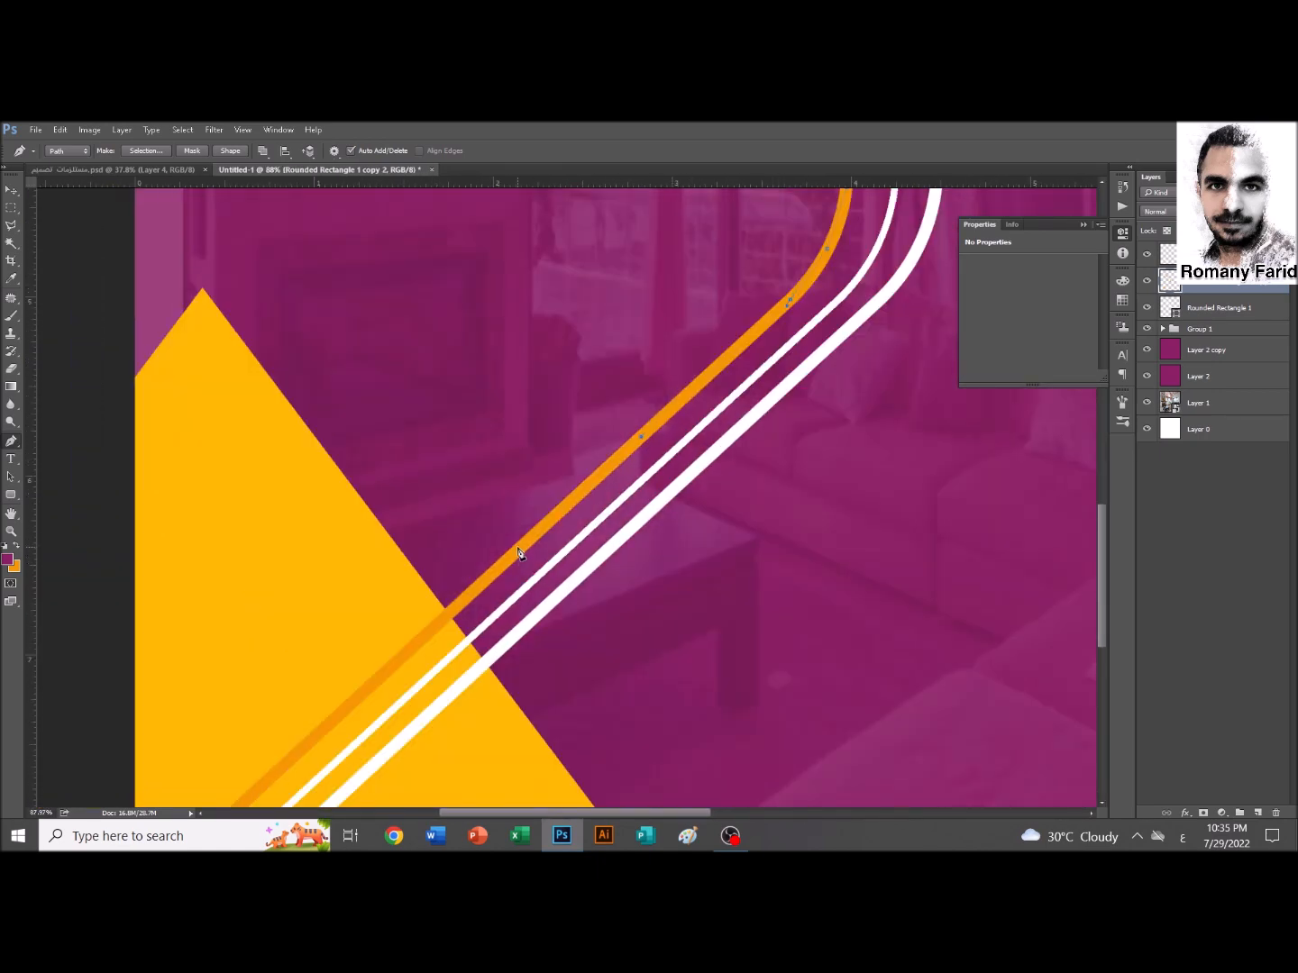
left_click_drag(519, 550, 657, 358)
left_click(255, 732)
key("ctrl+minus")
key("ctrl+minus")
key("ctrl+minus")
key("ctrl+minus")
left_click(311, 464)
Convert the path to a selection, fill it with the orange background colour and deselect
key("ctrl+Return")
key("ctrl+BackSpace")
key("ctrl+d")
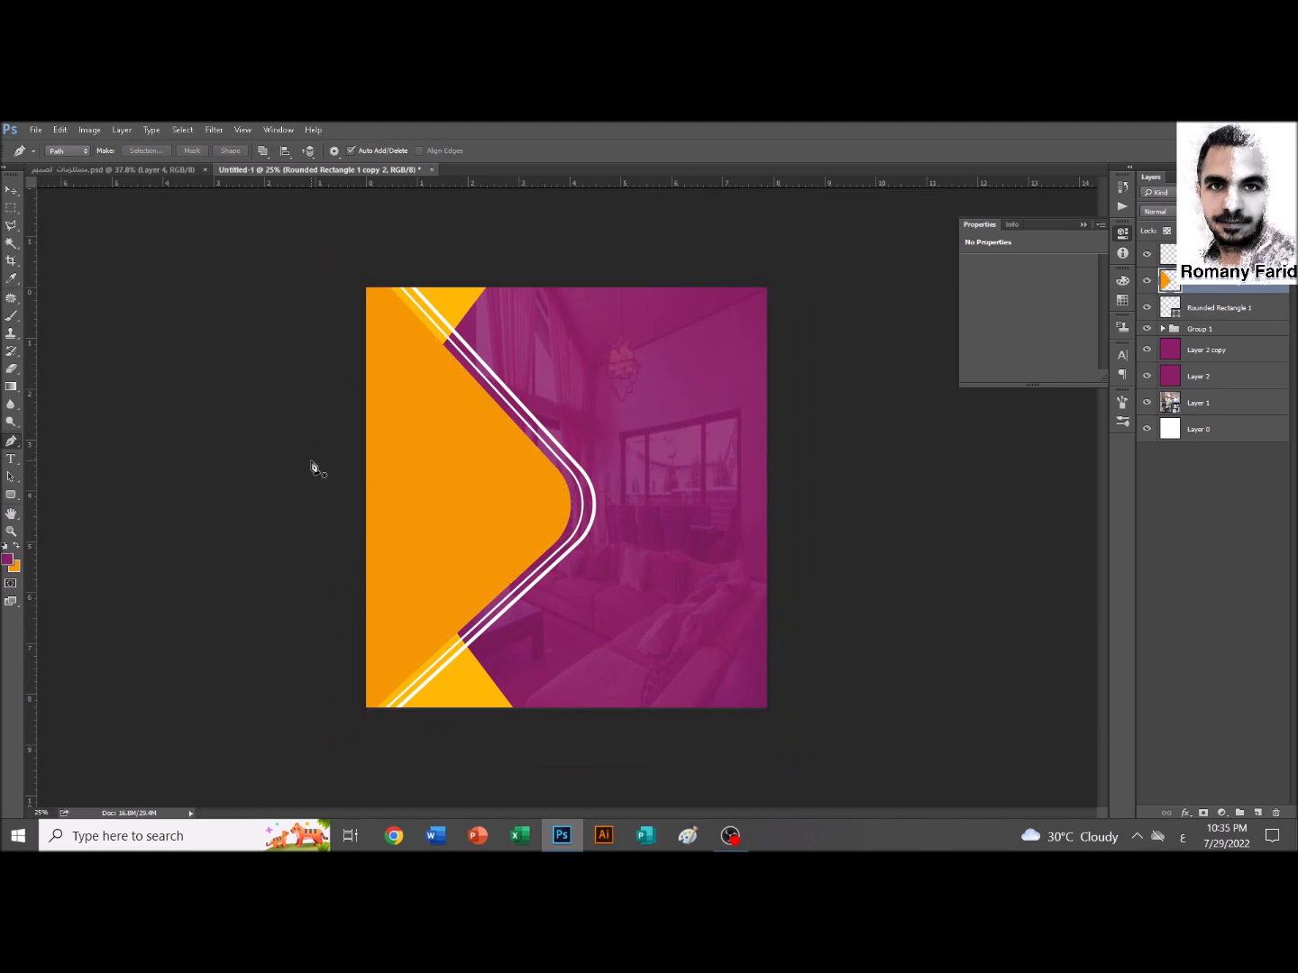
key("ctrl+0")
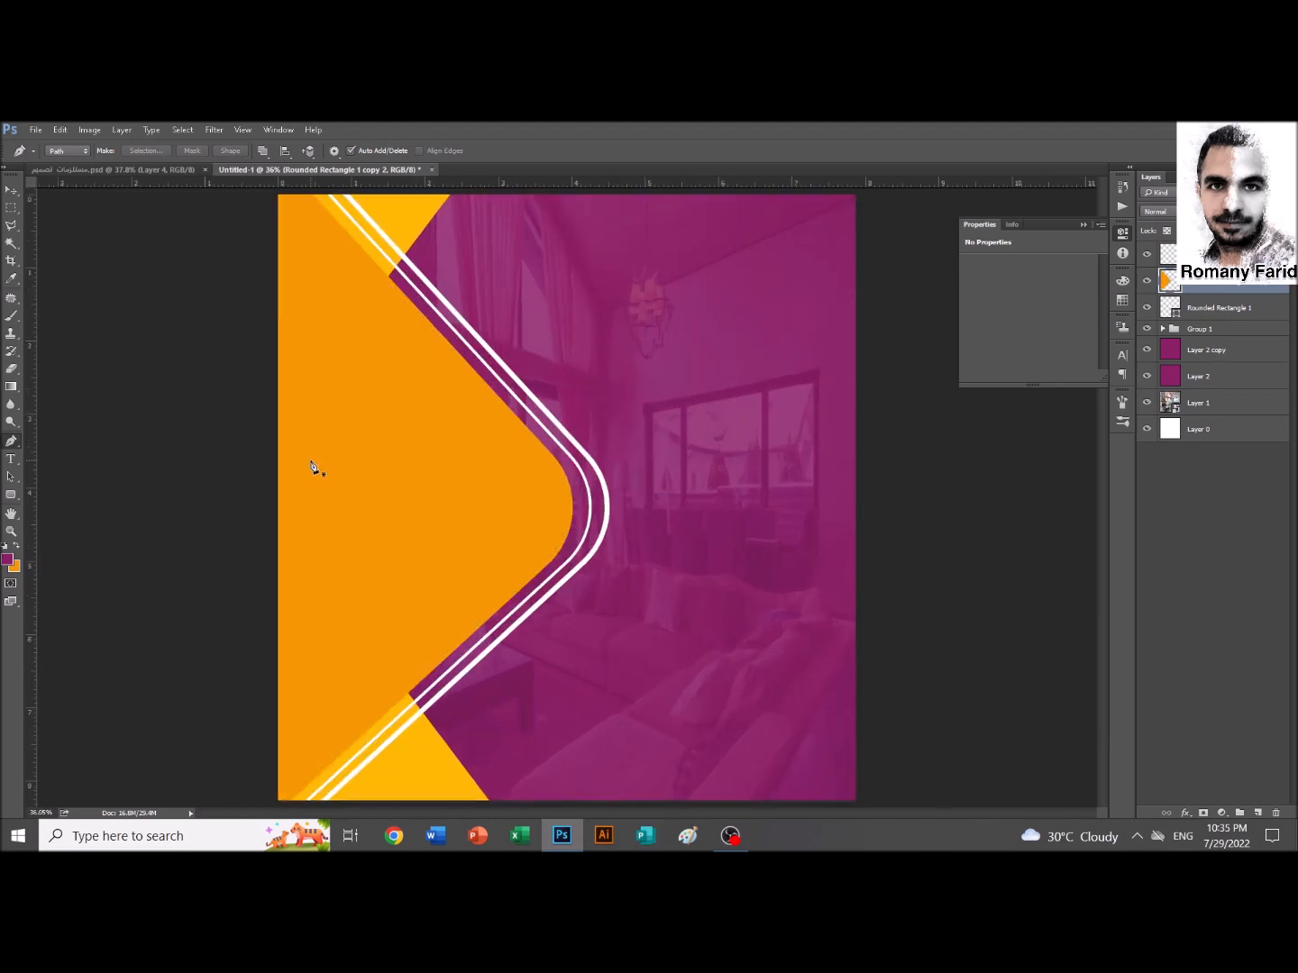
Thin the inner white outline by contracting its selection by 1 pixel and deleting the excess
key("v")
left_click(1166, 258, "ctrl")
key("alt+s")
key("m")
key("c")
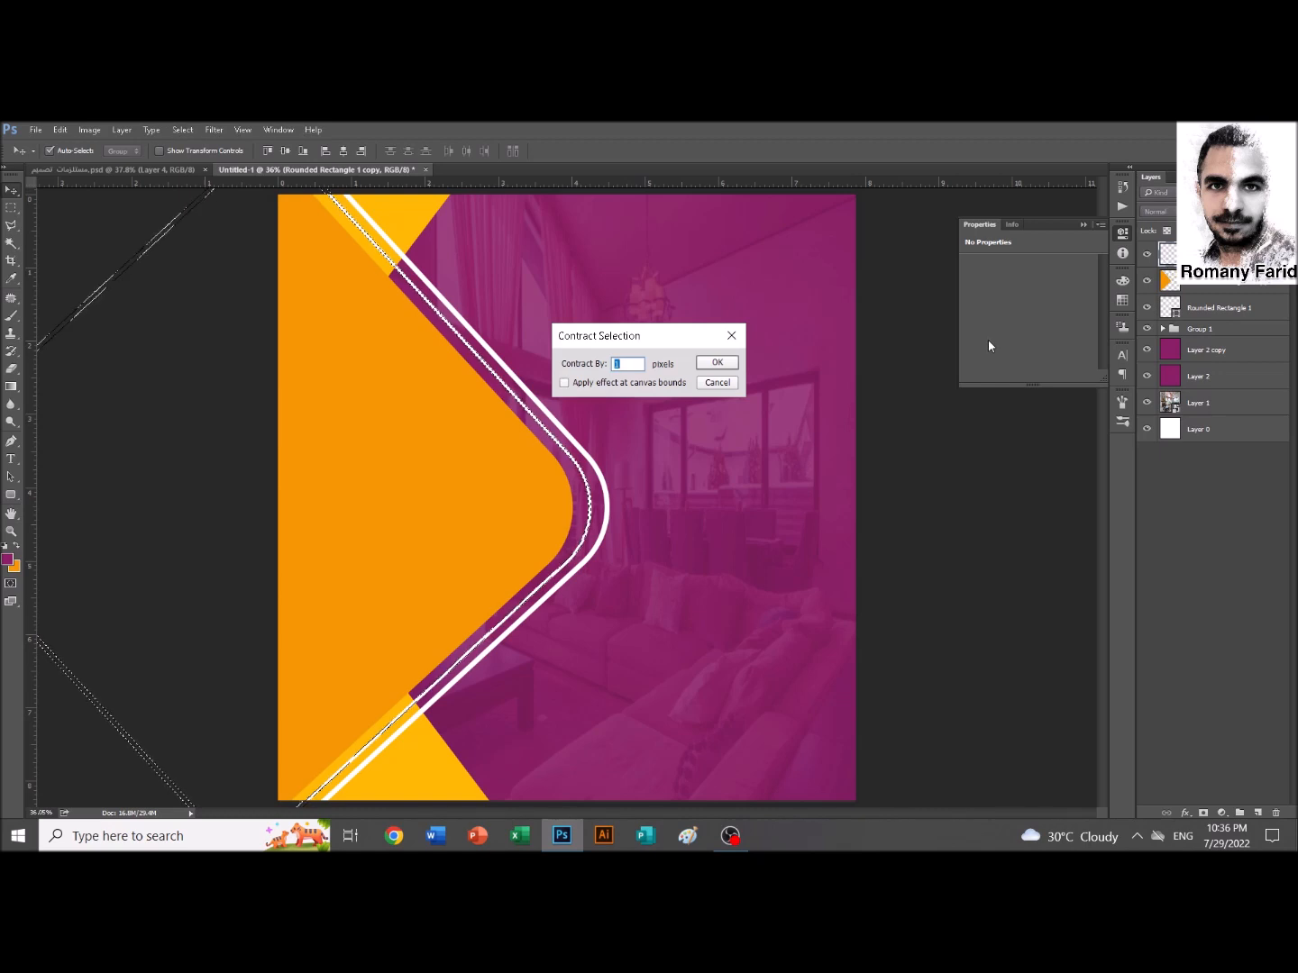
key("Return")
left_click(1167, 258, "ctrl")
key("alt+s")
key("m")
key("c")
key("Return")
key("Delete")
key("ctrl+d")
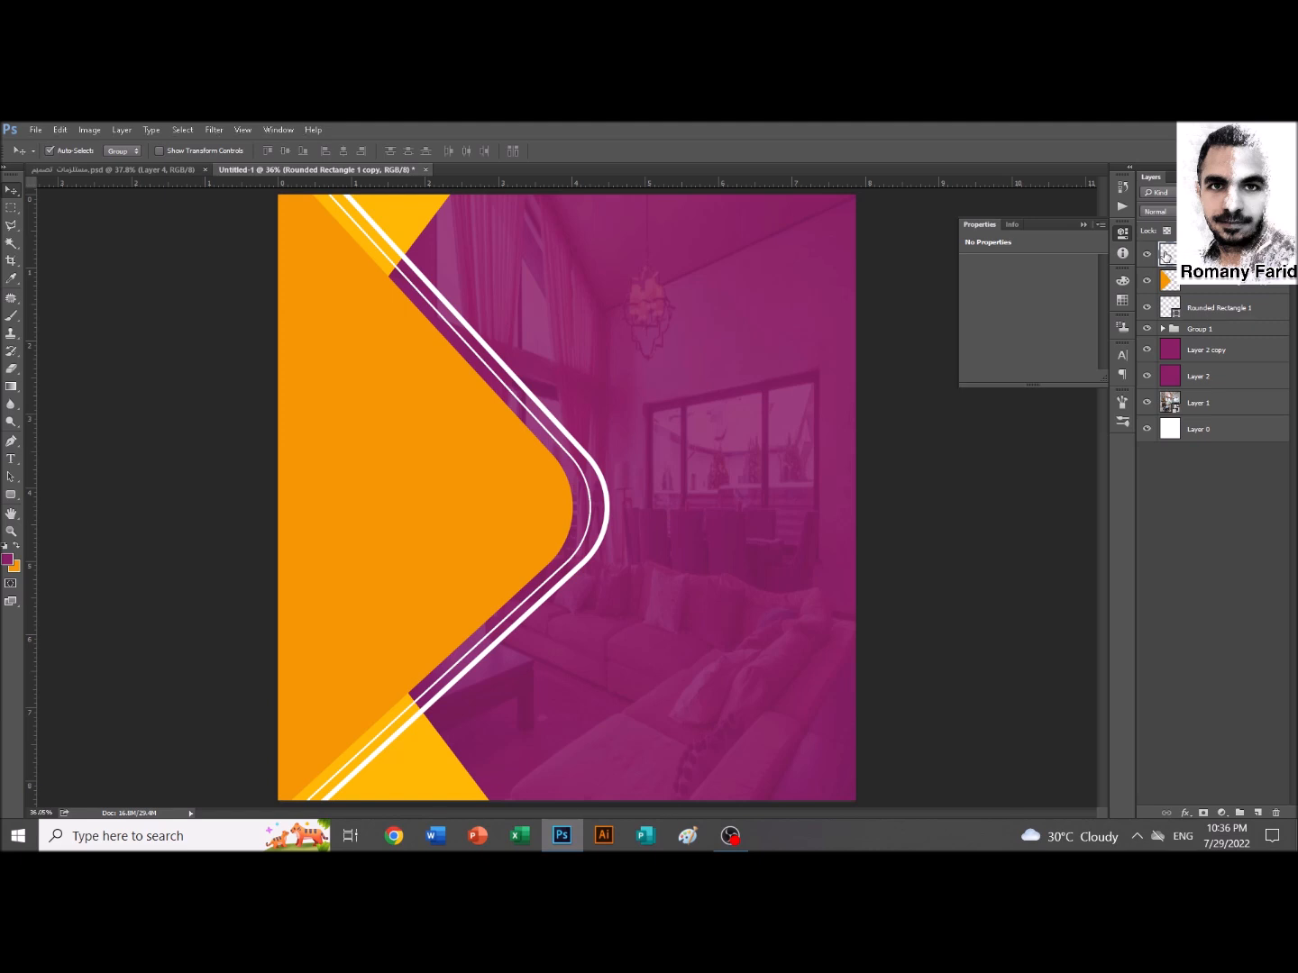
Ungroup the two yellow triangles and refill the lower one with the orange background colour
left_click(408, 221)
key("ctrl+shift+g")
left_click(1203, 364)
key("b")
left_click(442, 762, "alt")
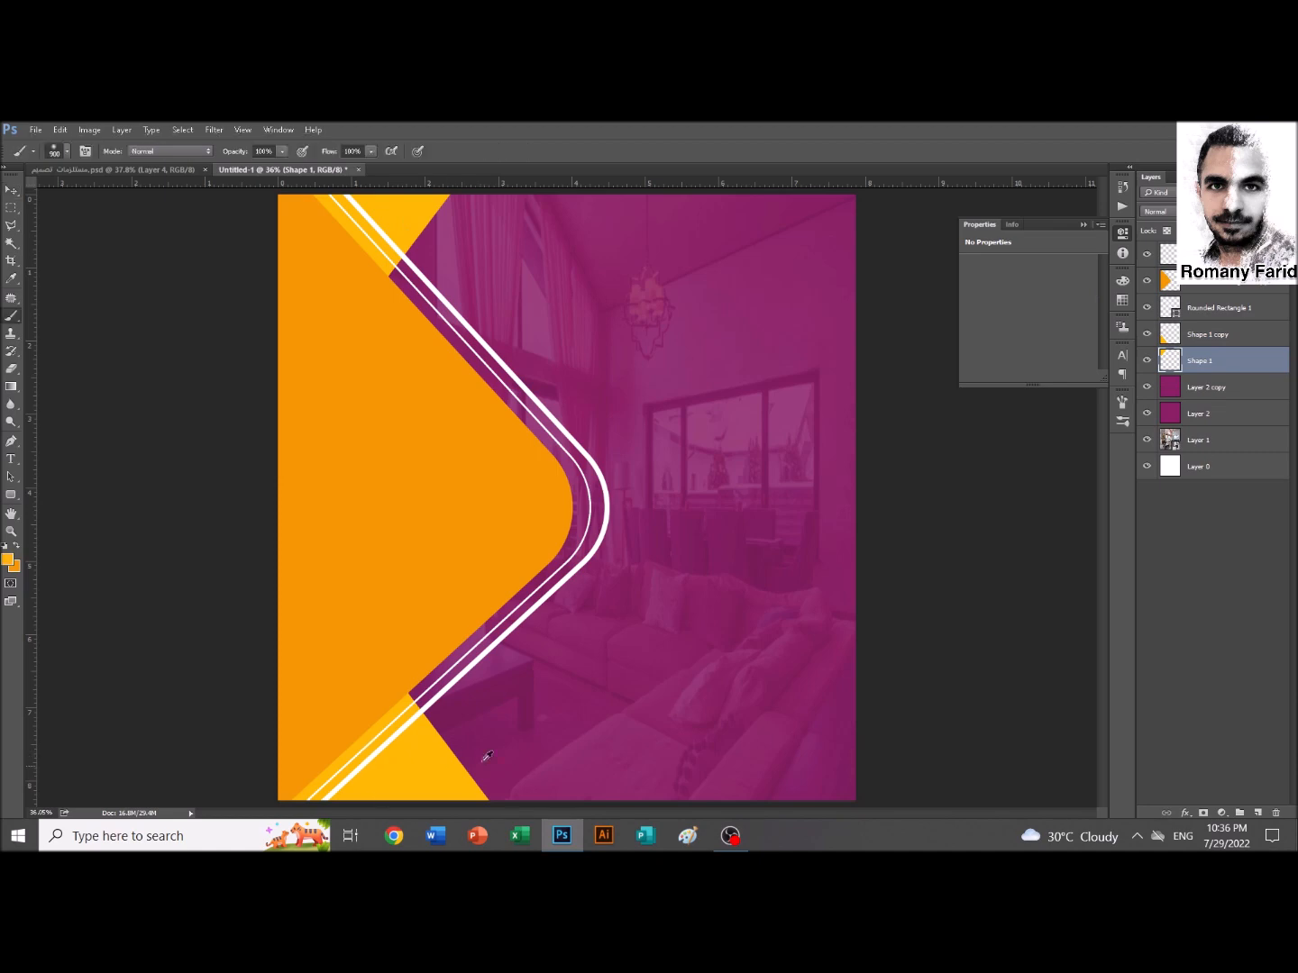
left_click(1181, 341)
key("ctrl+shift+BackSpace")
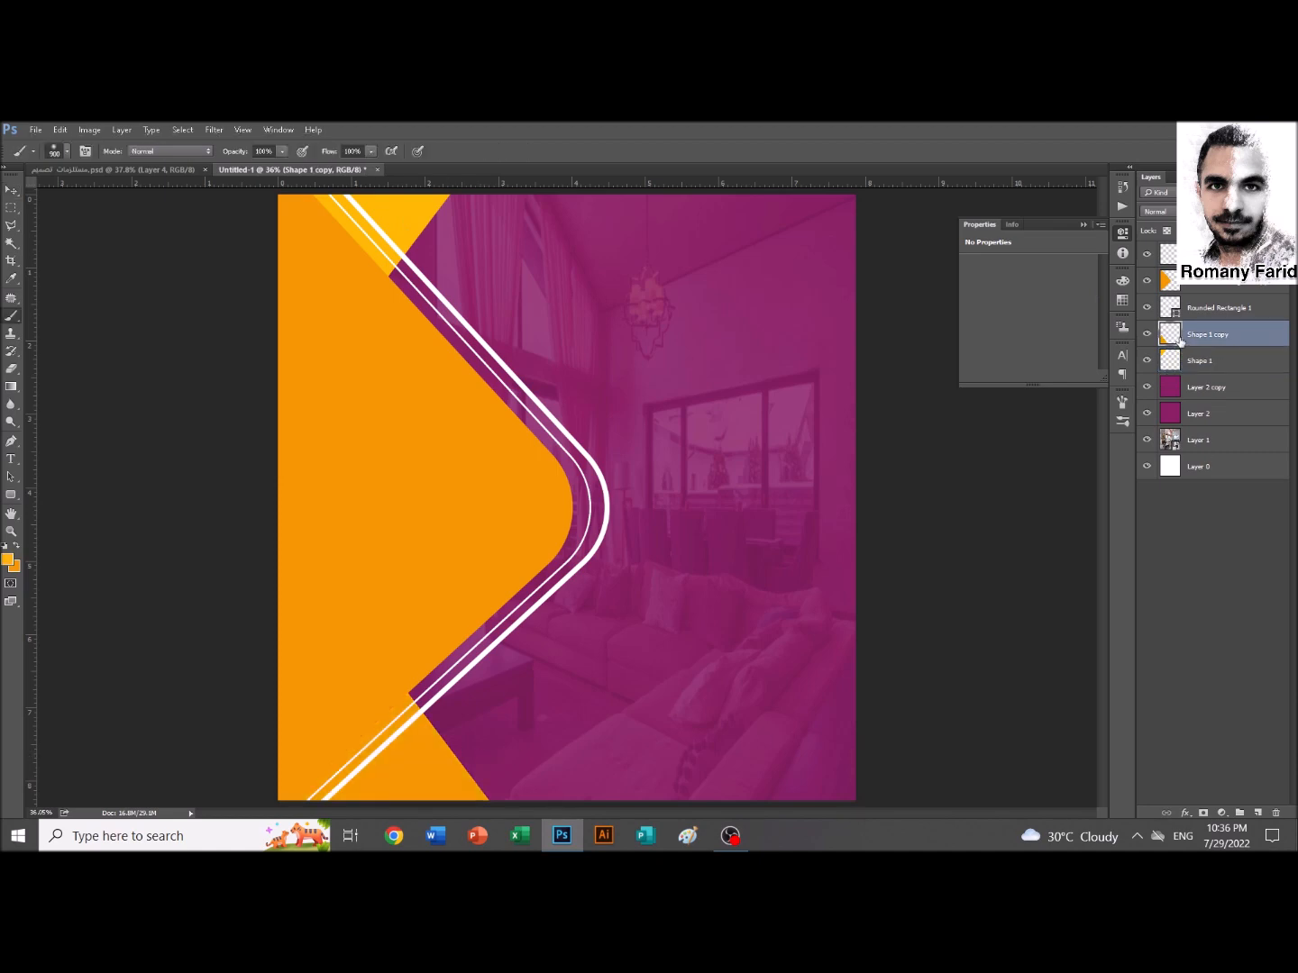
Try to duplicate the outer white outline and resize and reposition the copy
key("v")
left_click(493, 517, "ctrl")
left_click(608, 516, "ctrl")
left_click(1169, 314, "ctrl")
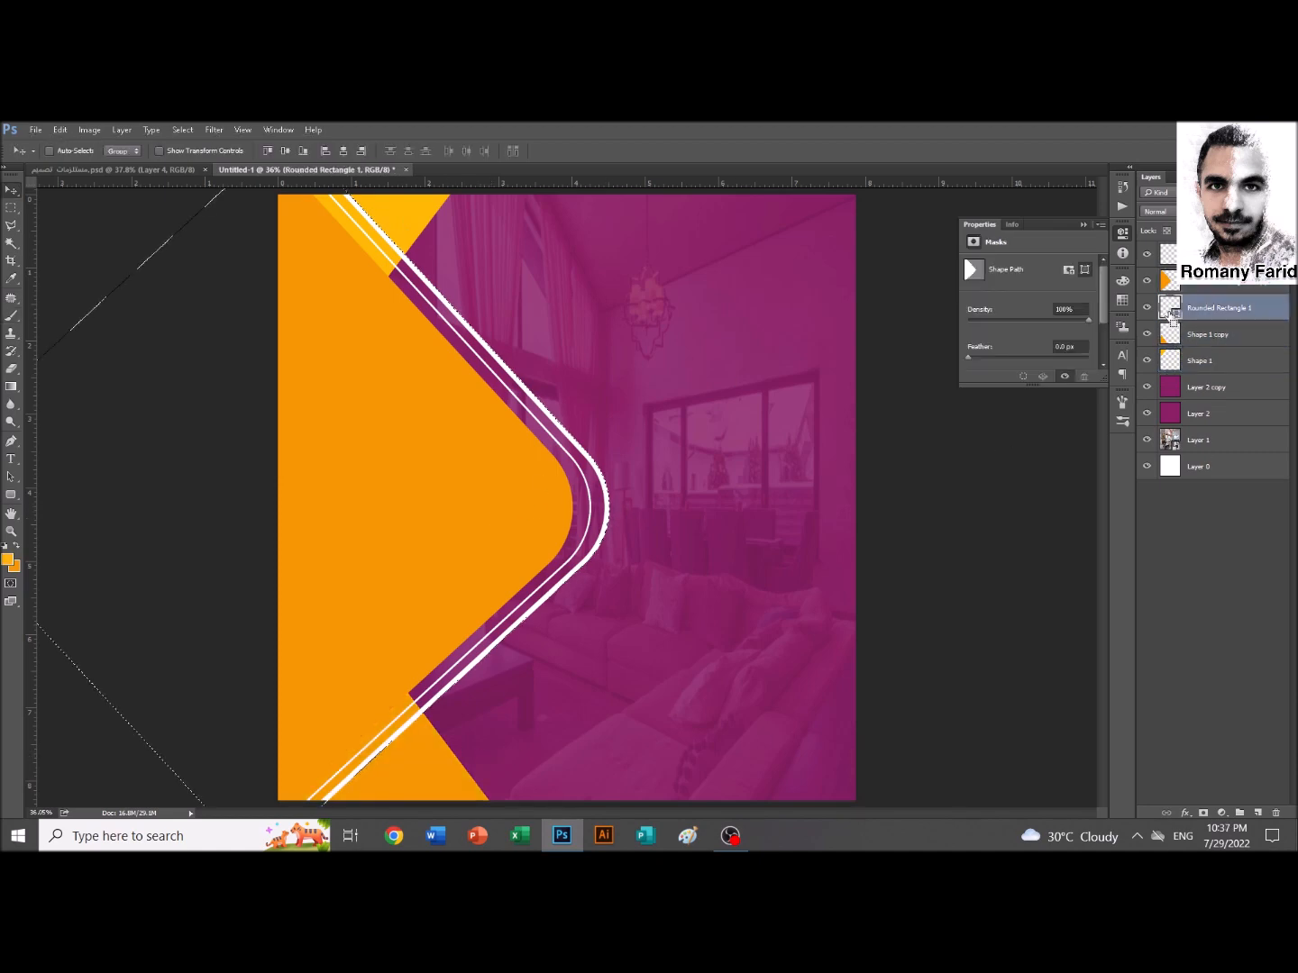
key("ctrl+d")
key("ctrl+j")
key("ctrl+t")
key("ctrl+minus")
key("ctrl+minus")
left_click_drag(597, 264, 460, 401)
key("Return")
key("ctrl+t")
left_click_drag(415, 486, 504, 491)
key("Return")
right_click(1206, 308)
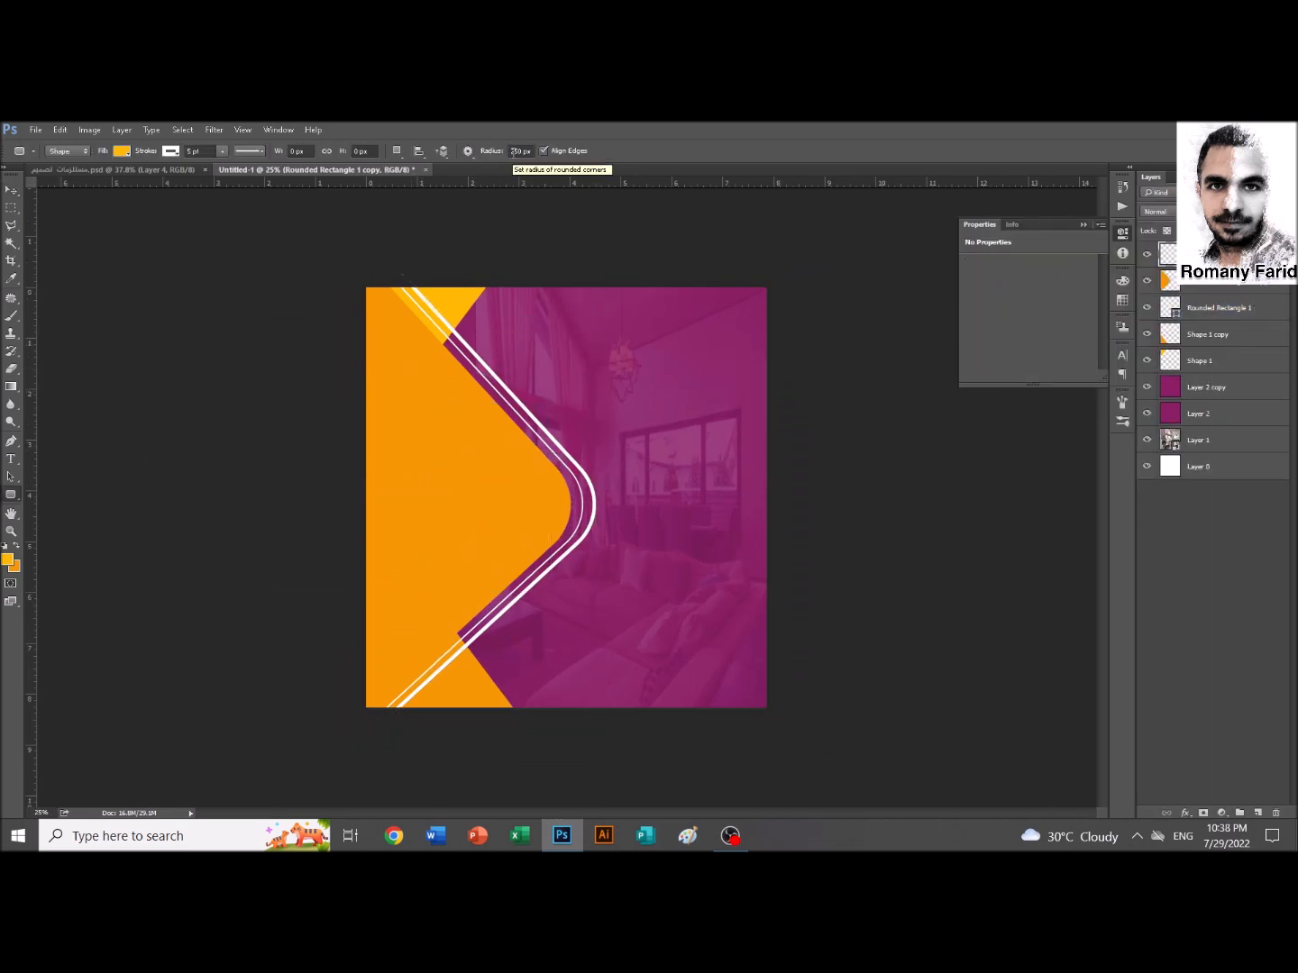
Draw a rounded rectangle over the orange shape, fill it white and set its stroke width to 0
left_click_drag(537, 566, 560, 585)
key("v")
left_click_drag(487, 506, 481, 507)
key("u")
left_click(122, 151)
left_click(62, 223)
left_click_drag(203, 151, 152, 155)
type("0")
Transform the white rounded rectangle into a diamond orientation and move it inside the orange shape
key("ctrl+t")
left_click_drag(558, 395, 462, 450)
key("Return")
key("ctrl+t")
key("Return")
left_click_drag(531, 485, 569, 503)
Fine-tune the white rounded diamond's size and position so it leaves a narrow orange border inside the shape's curved corner
key("ctrl+t")
left_click_drag(584, 313, 592, 308)
key("Return")
key("shift+Down")
key("ctrl+t")
left_click_drag(587, 707, 581, 703)
left_click_drag(392, 703, 391, 698)
key("Return")
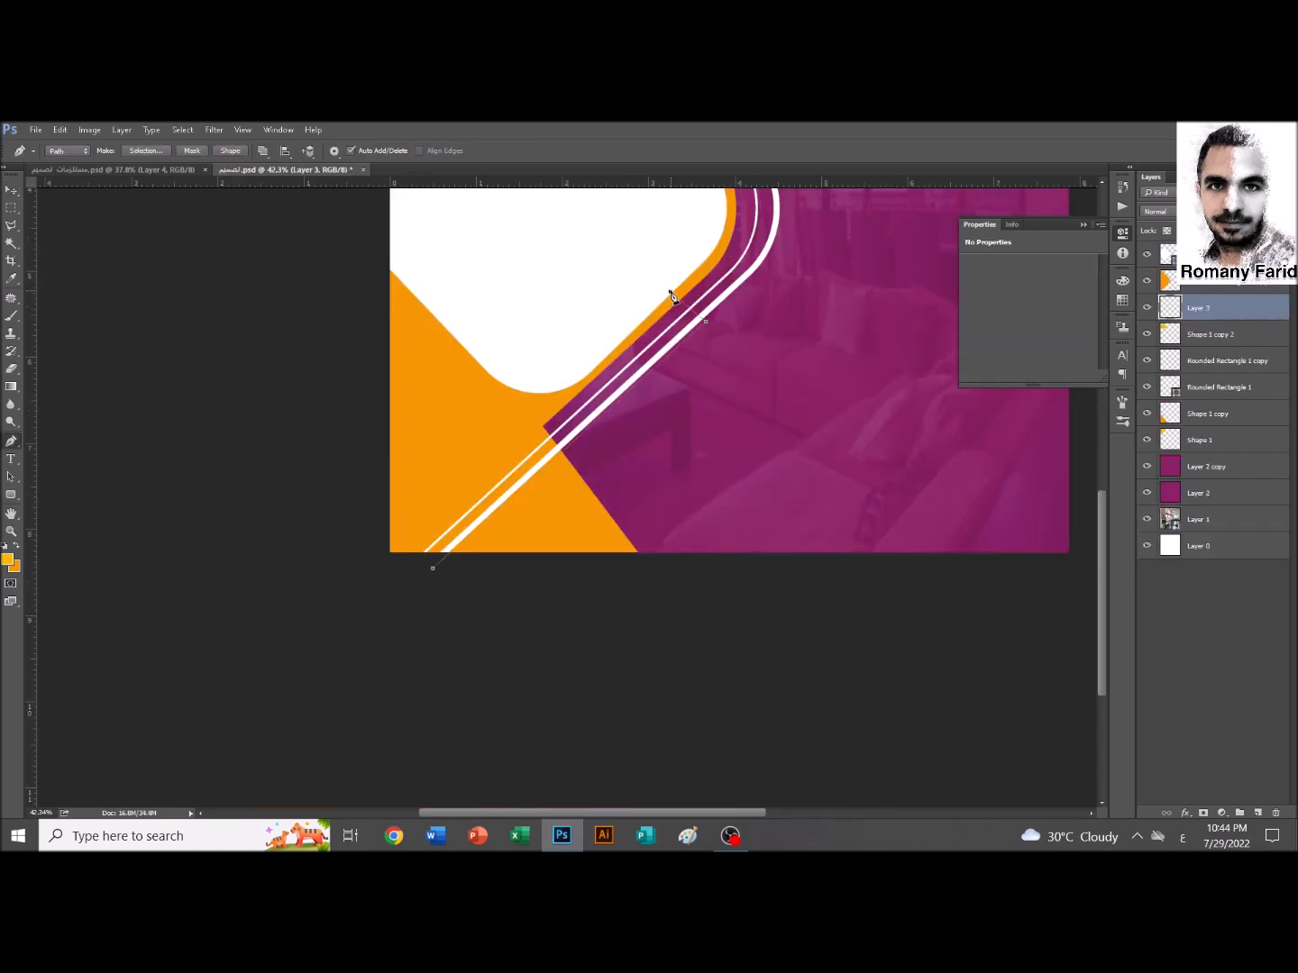
Close the path around the lower ends of the white outlines, convert it to a selection, fill it with orange and deselect
left_click(410, 577)
key("ctrl+Return")
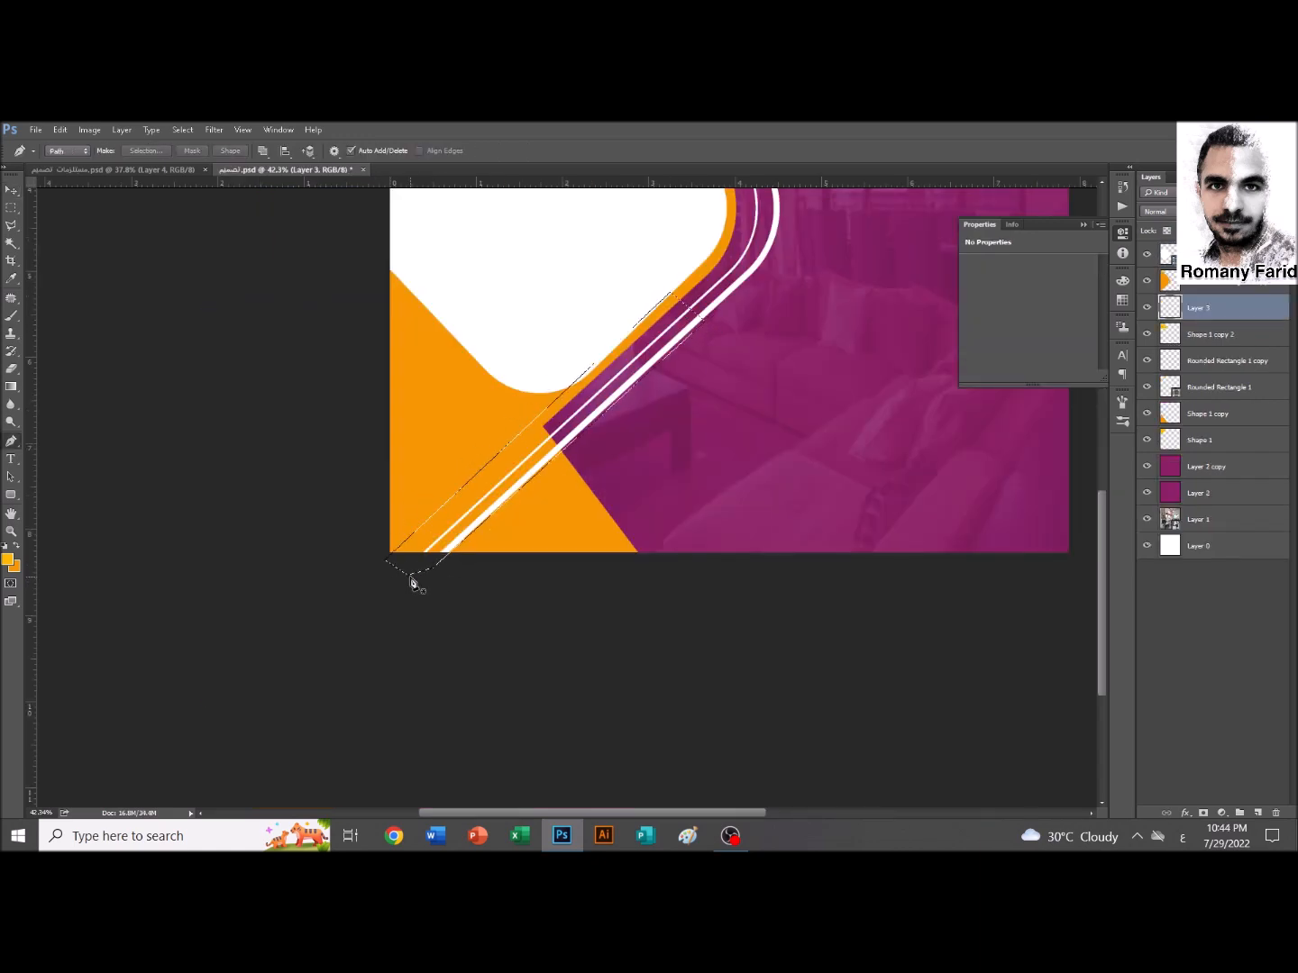
key("ctrl+BackSpace")
key("ctrl+d")
key("ctrl+0")
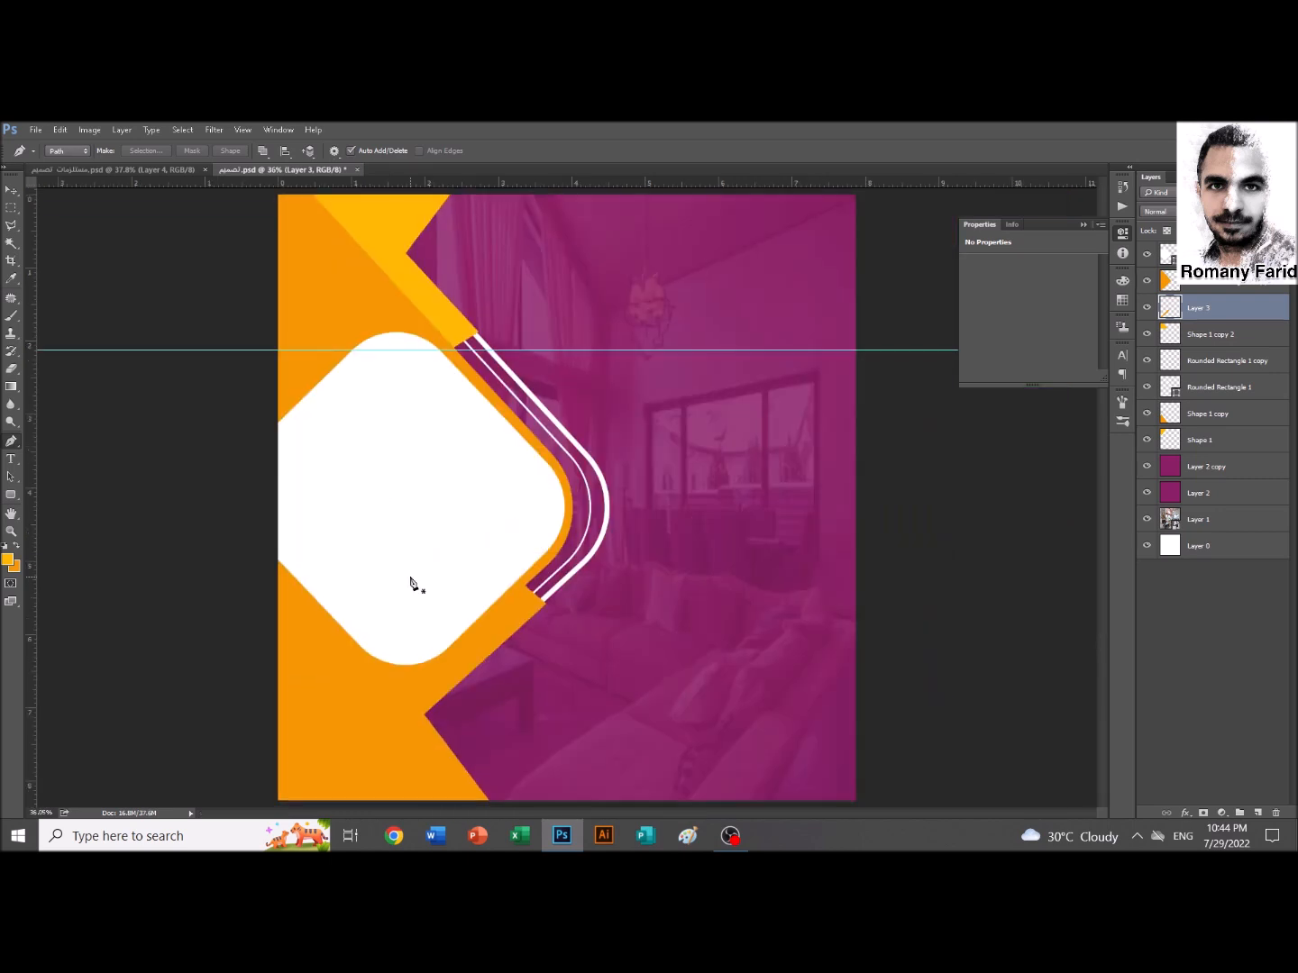
Bring the lower orange triangle forward in the stacking order, above the new orange strip
left_click(319, 308)
key("ctrl+]")
key("ctrl+z")
key("v")
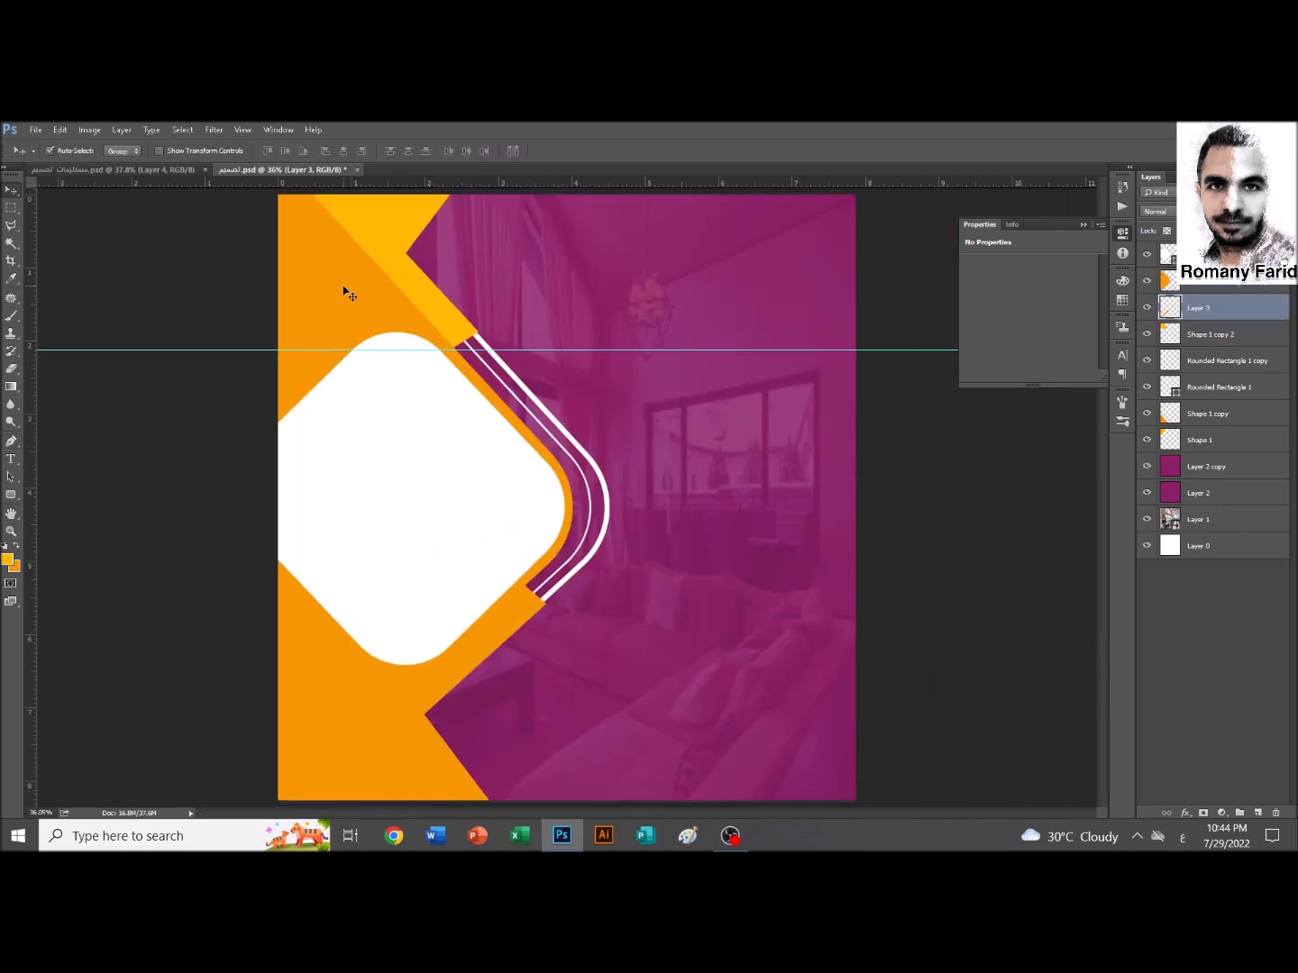
left_click(344, 291, "ctrl")
key("ctrl+]")
left_click(344, 290, "ctrl")
left_click(433, 769, "ctrl")
key("ctrl+]")
key("ctrl+]")
key("ctrl+]")
key("ctrl+]")
key("alt+shift")
Place two horizontal guides across the white outlines' upper and lower arms and align the orange strip's end with the lower guide
left_click(508, 631, "ctrl")
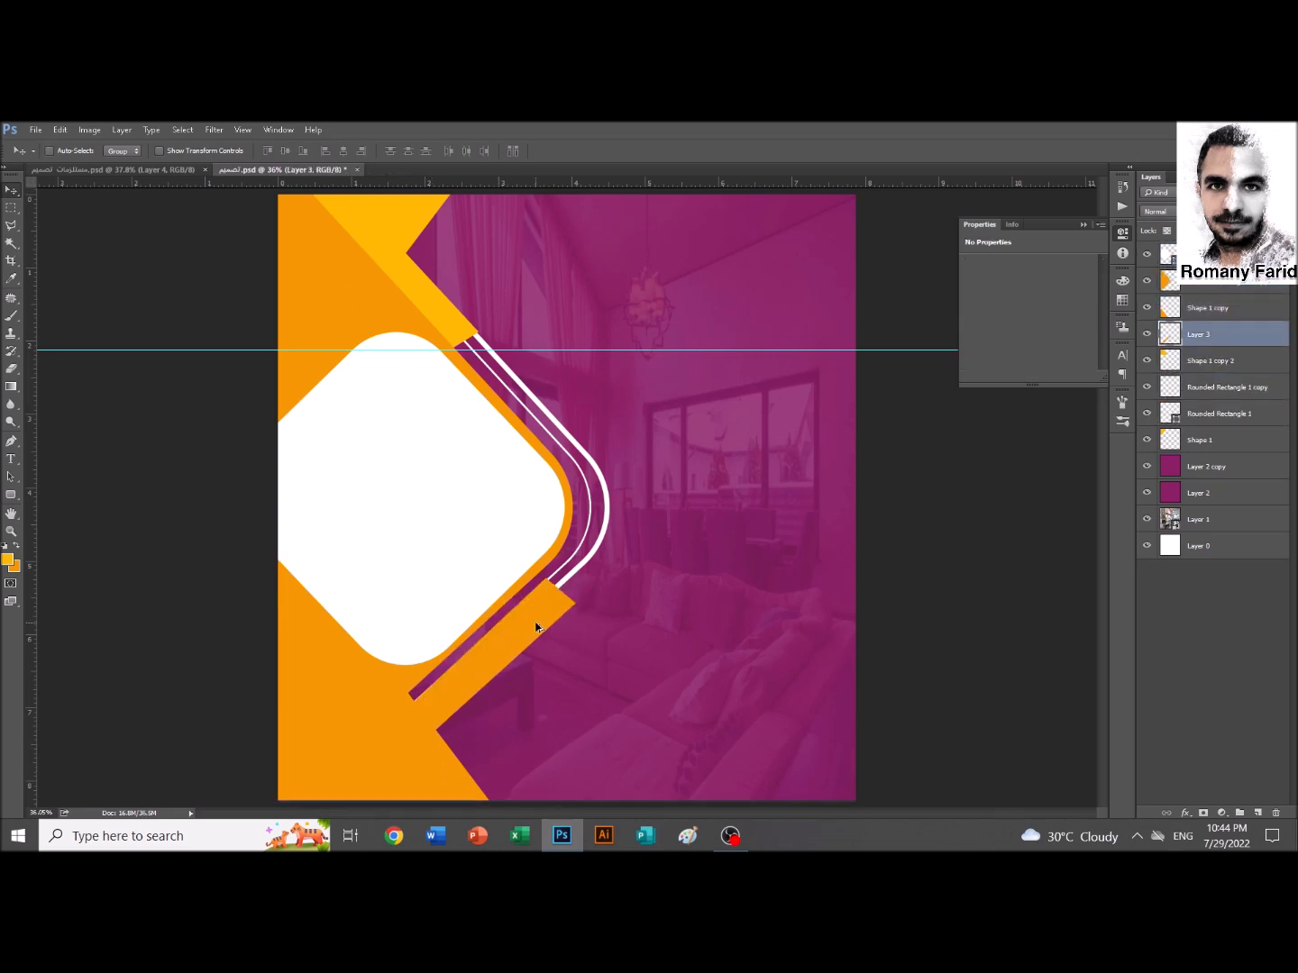
key("ctrl+minus")
scroll(477, 506, "up", 1)
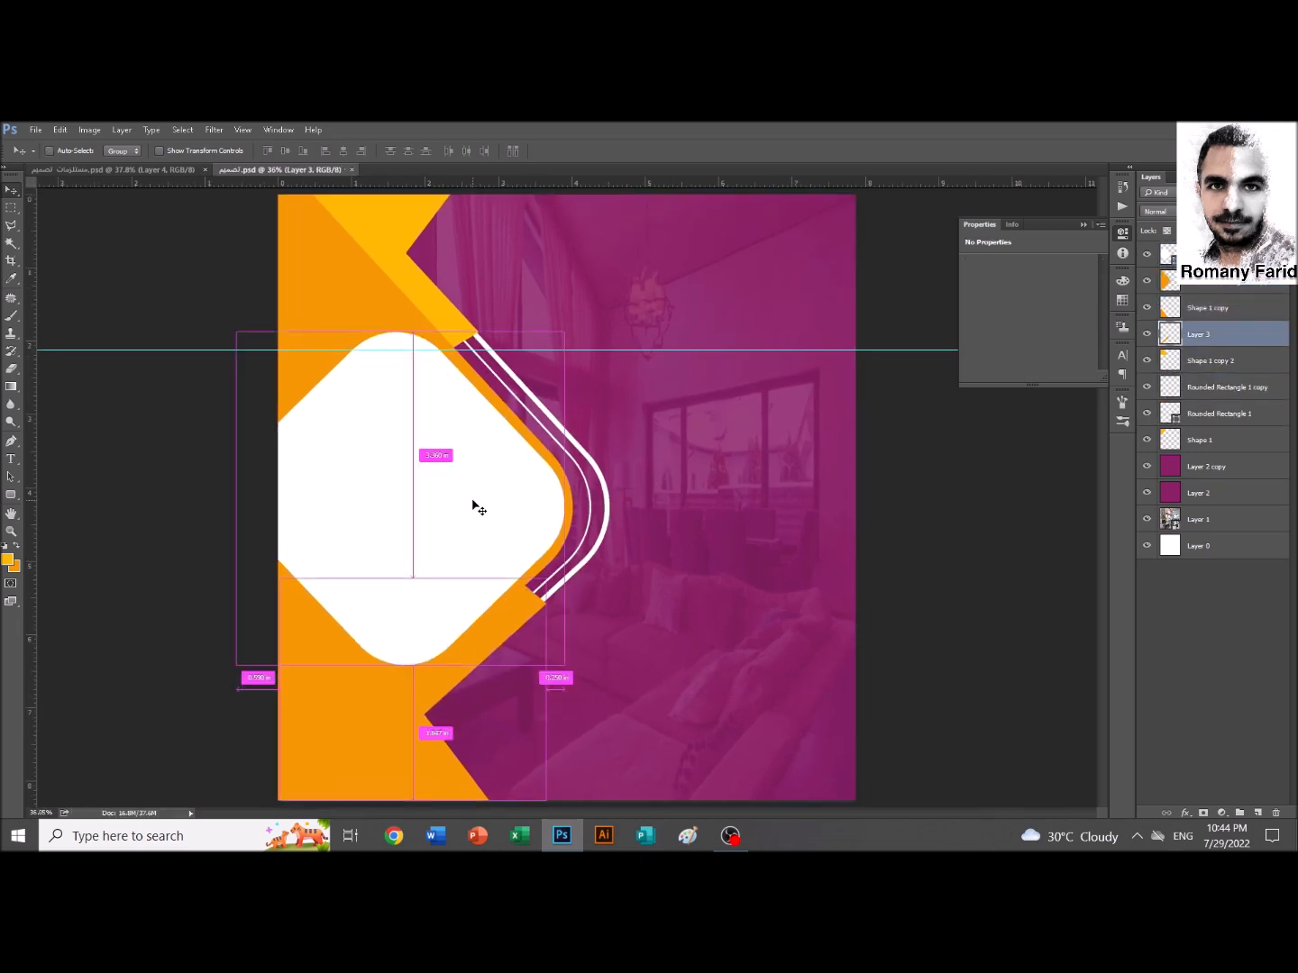
left_click_drag(737, 184, 704, 600)
left_click_drag(541, 184, 560, 372)
left_click_drag(608, 601, 610, 620)
Centre the white rounded rectangle vertically on the canvas
left_click(1198, 546)
key("ctrl+a")
left_click(1216, 256)
left_click(287, 152)
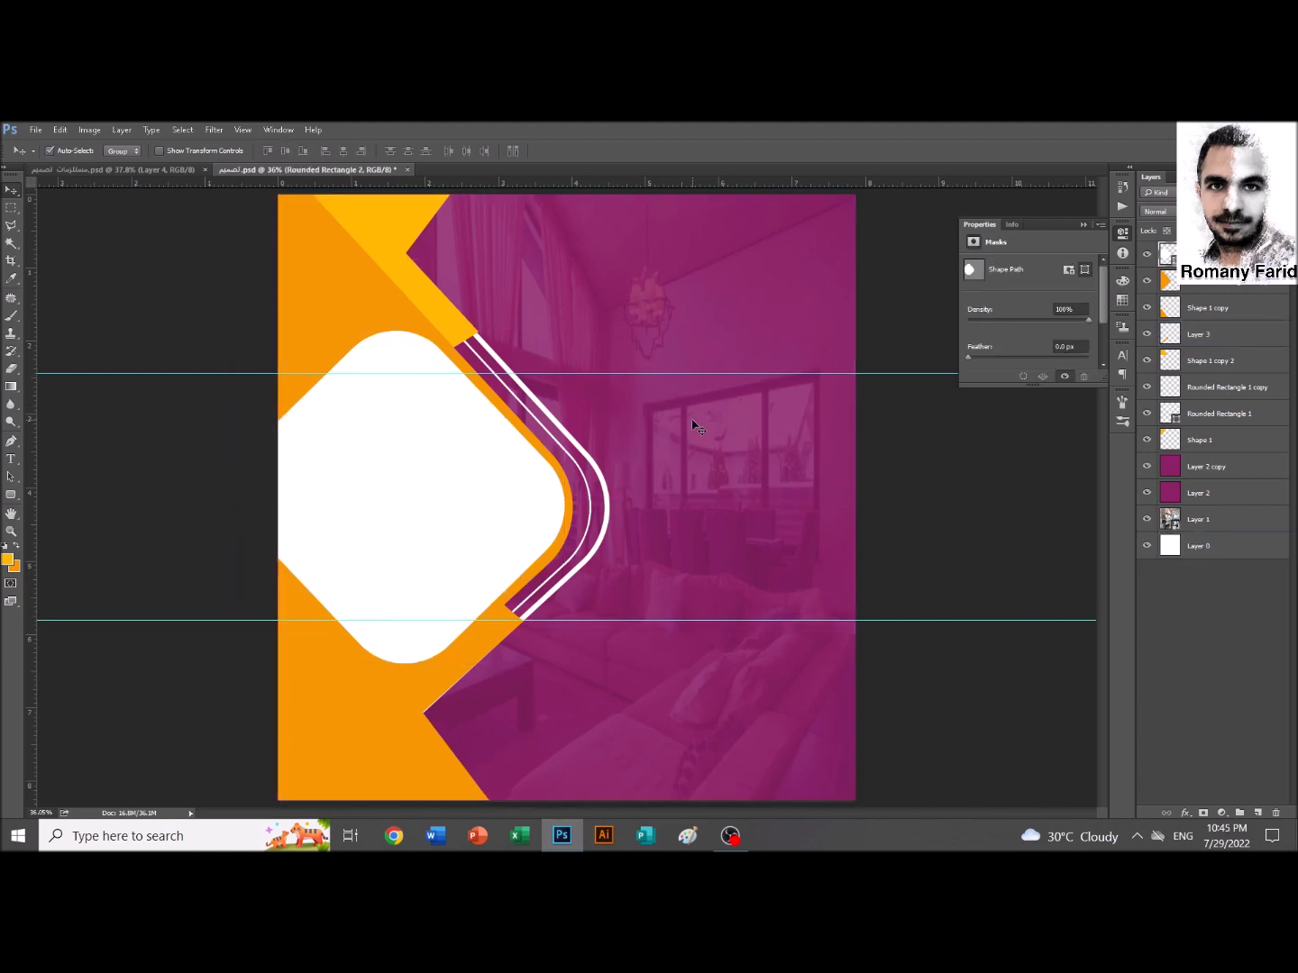
Centre the large orange rounded shape vertically on the canvas and deselect
left_click(1196, 522)
left_click(1197, 546)
key("ctrl+a")
left_click(1146, 281)
left_click(1148, 281)
left_click(1203, 284)
left_click(286, 150)
key("ctrl+d")
Delete the upper yellow strip and duplicate the lower orange strip to the upper side
left_click(460, 671)
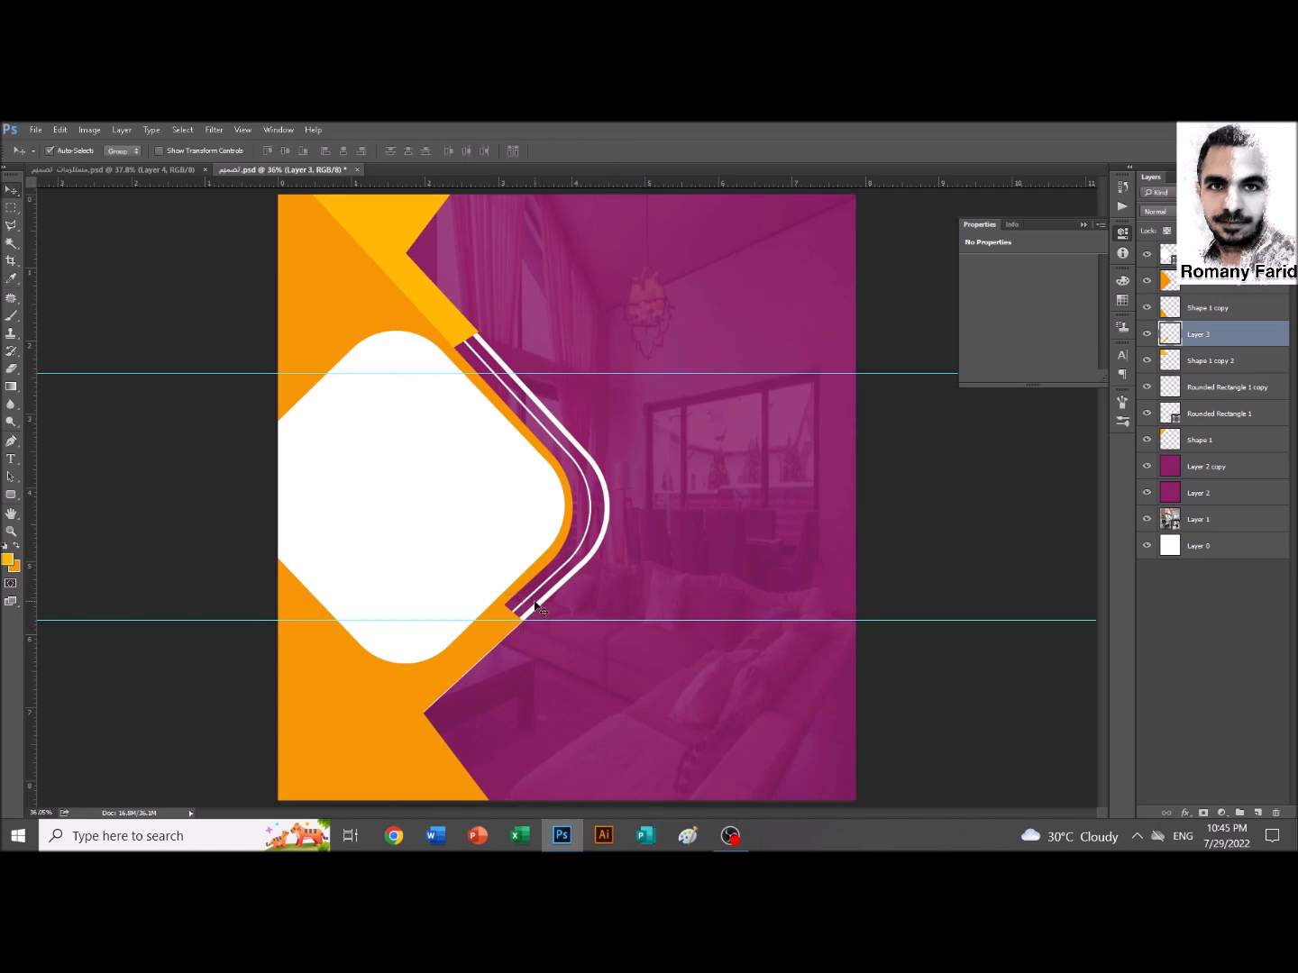
left_click(463, 330)
key("Delete")
left_click_drag(466, 654, 504, 270)
Cancel the strip copy's transform and undo the last changes
key("ctrl+t")
key("Escape")
key("ctrl+alt+z")
key("ctrl+alt+z")
key("ctrl+alt+z")
scroll(539, 248, "up", 5)
key("ctrl+0")
Convert the strip copy to a smart object, rotate it 90° and place it along the orange shape's upper diagonal edge
right_click(1214, 336)
left_click(1091, 341)
key("ctrl+t")
left_click_drag(647, 254, 512, 565)
left_click_drag(466, 344, 437, 285)
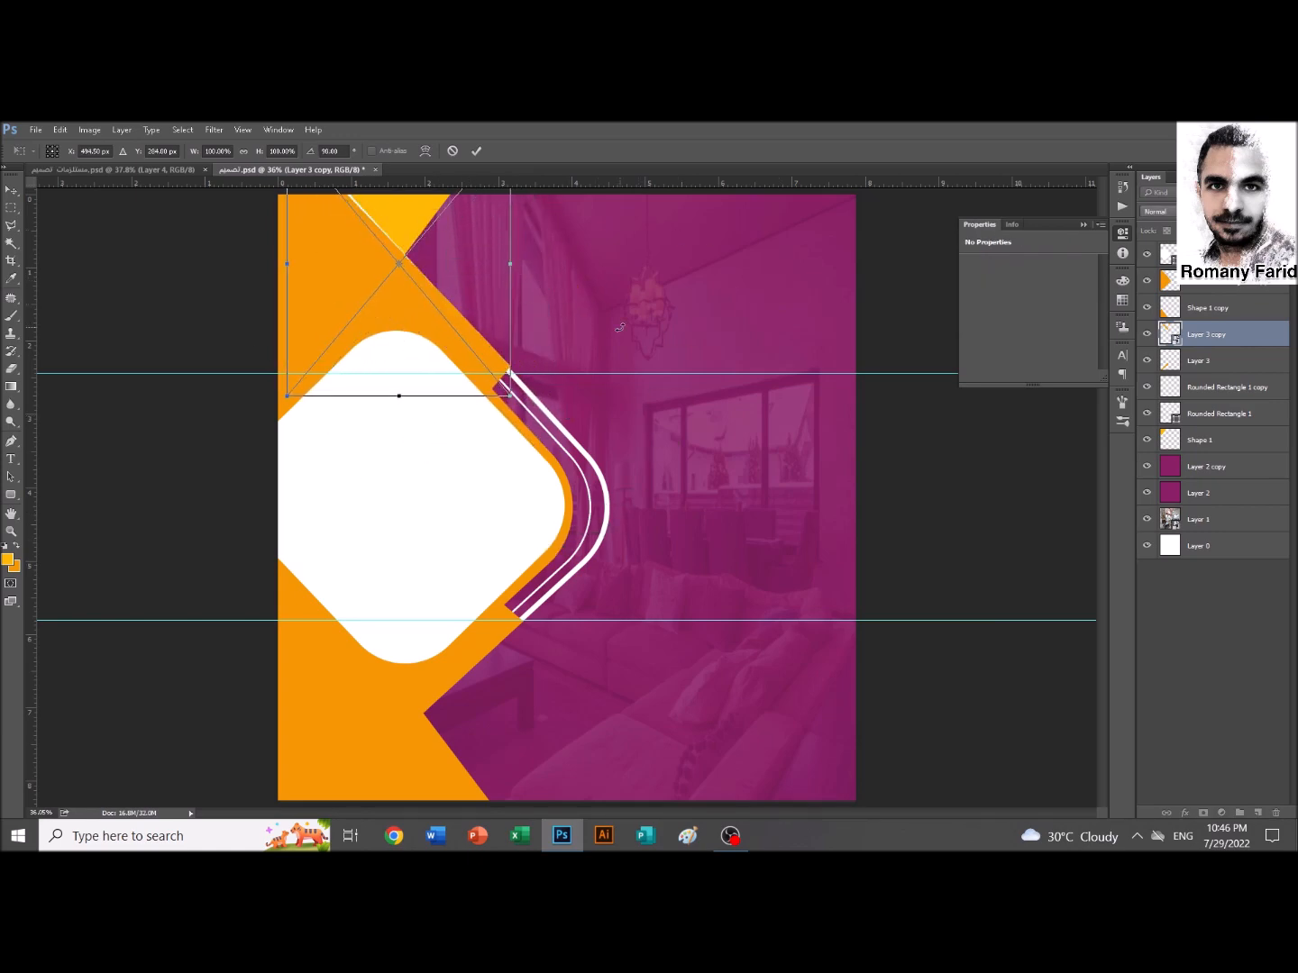
key("Return")
Adjust the upper orange strip so its end meets the white outlines at the upper guide, and save the document
scroll(495, 355, "up", 3)
key("ctrl+t")
left_click_drag(655, 315, 661, 322)
key("Return")
scroll(631, 343, "down", 3)
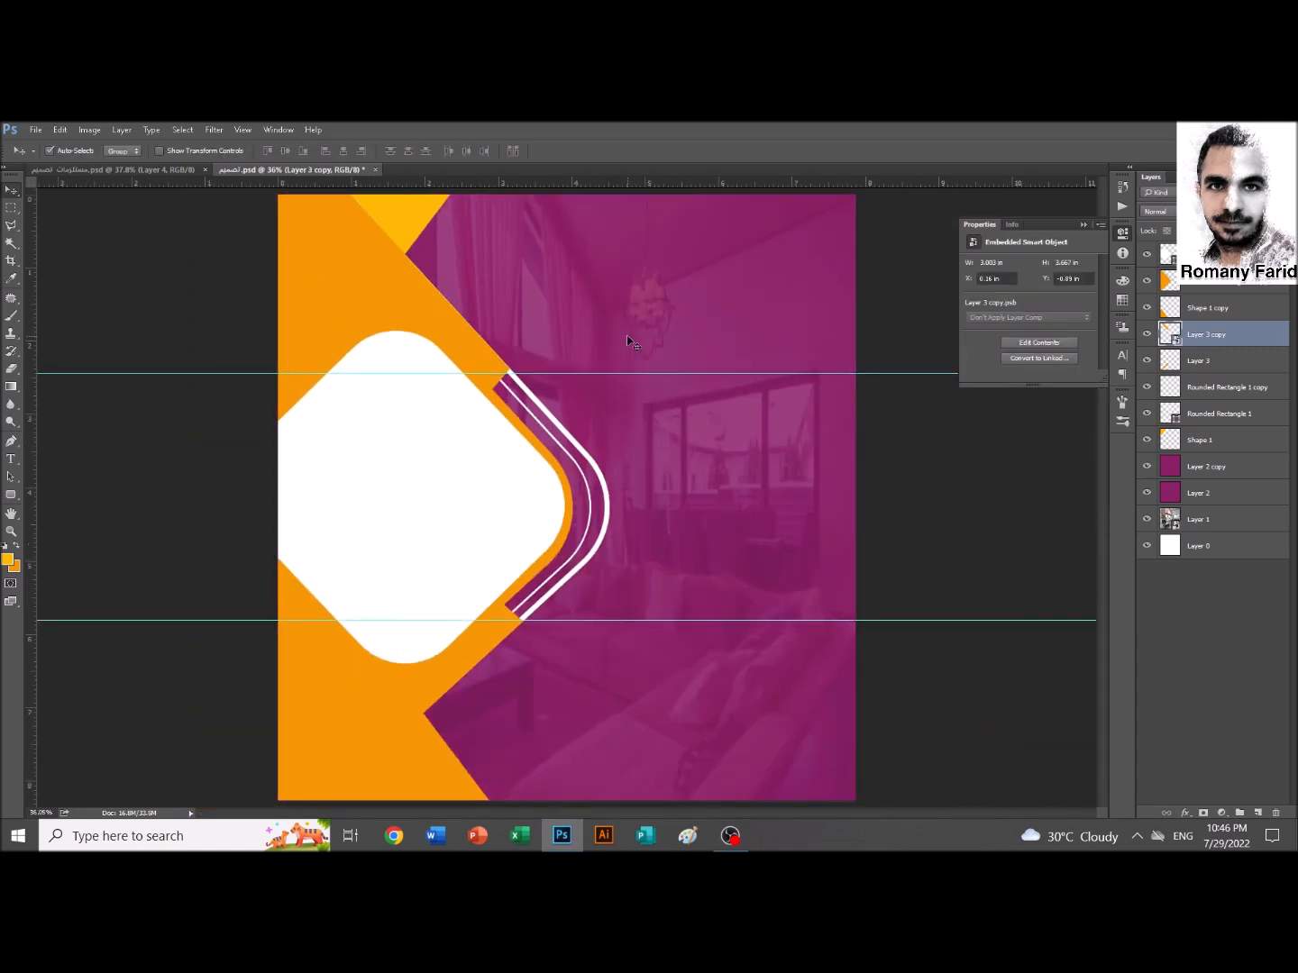
scroll(565, 423, "up", 3)
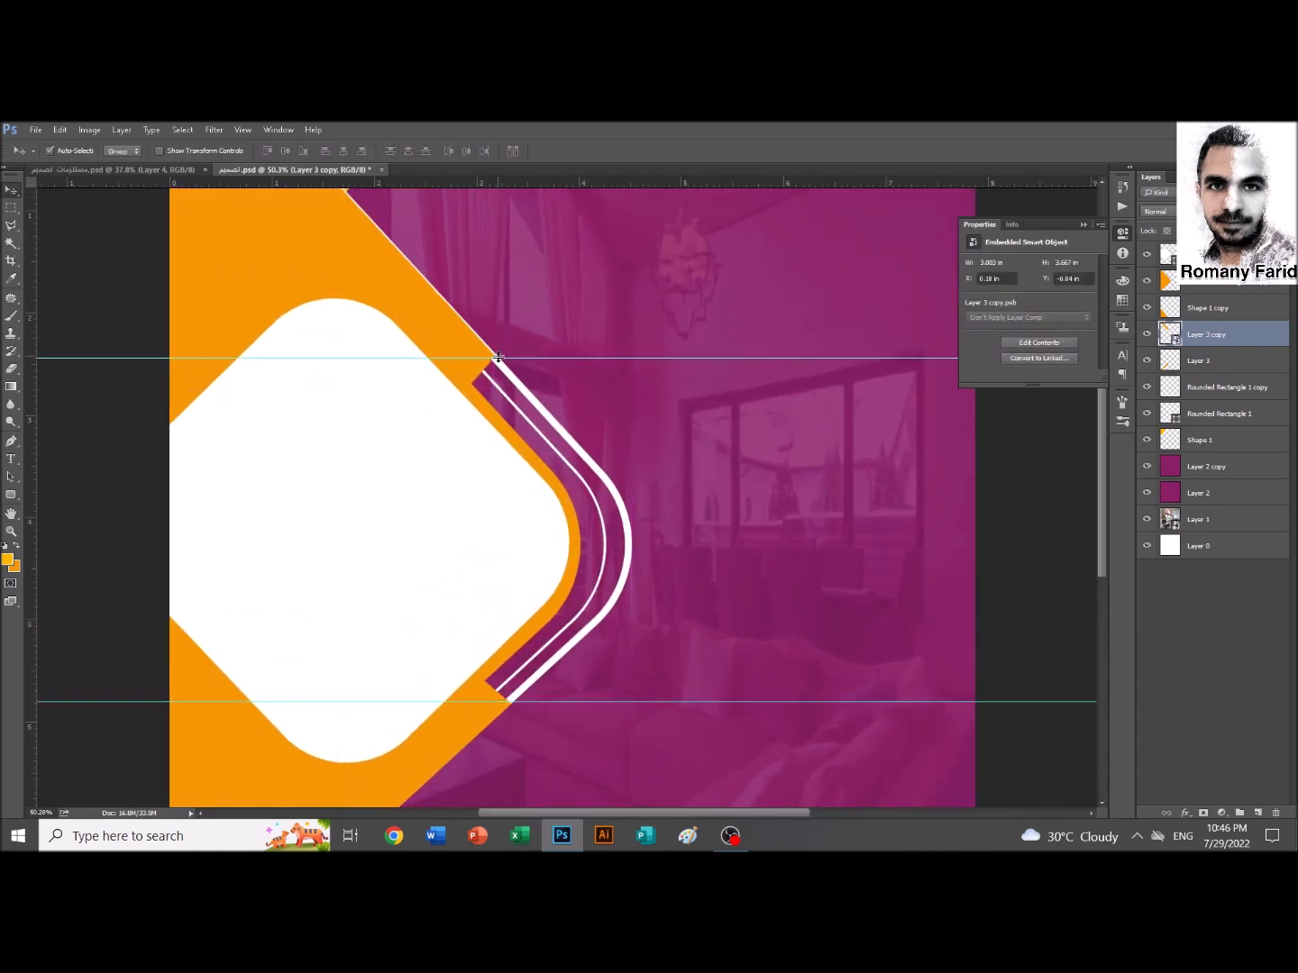
key("Right")
key("ctrl+0")
key("ctrl+s")
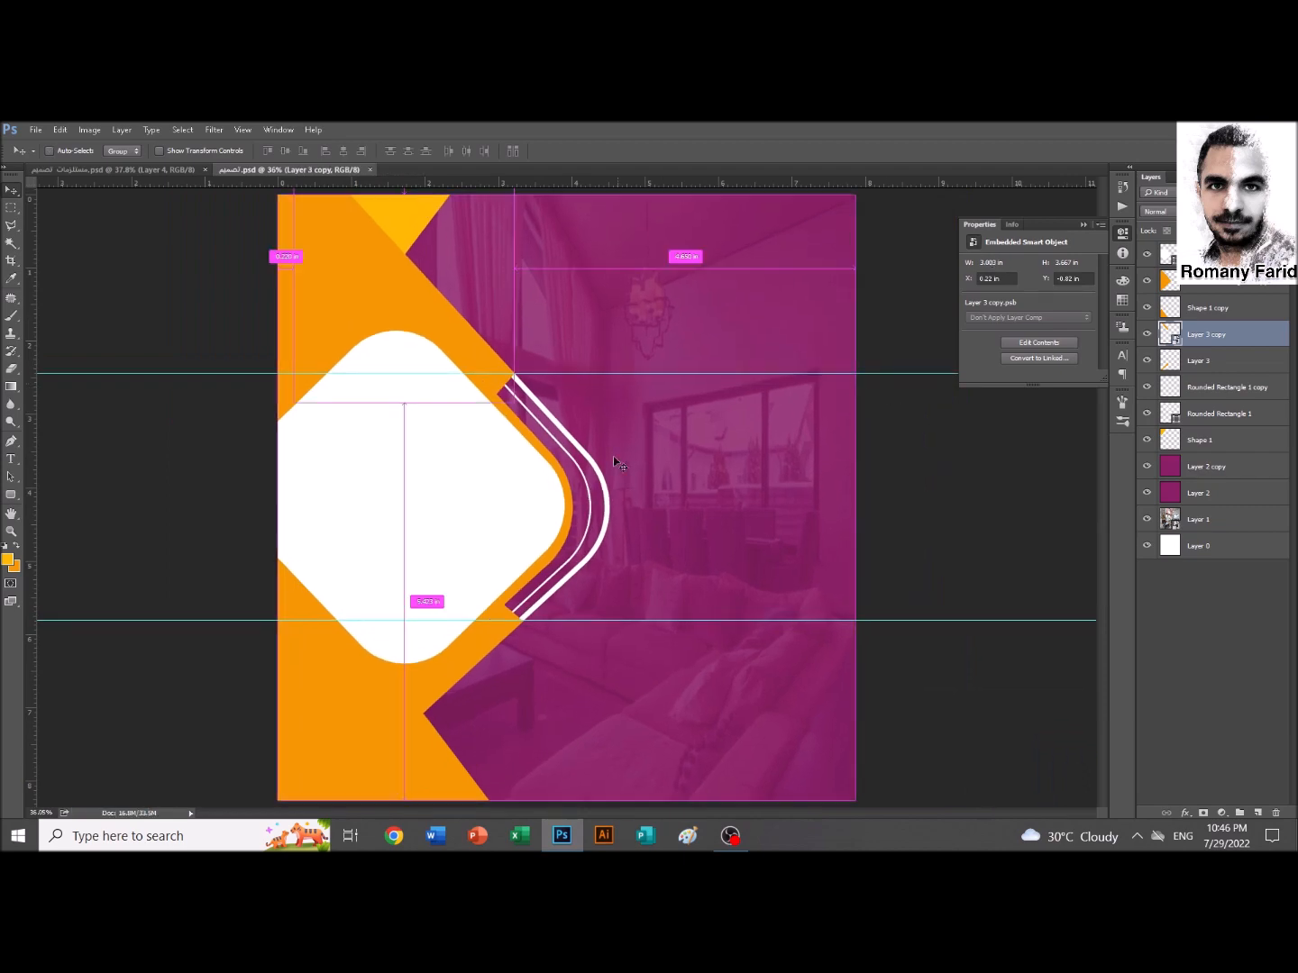
Add a drop shadow to the white rounded rectangle with angle -154°, distance 11 px, spread 8% and size 16 px
left_click(487, 481, "ctrl")
left_click(1185, 813)
left_click(1182, 801)
left_click_drag(523, 516, 527, 511)
left_click_drag(1011, 377, 984, 377)
left_click_drag(956, 454, 946, 437)
left_click_drag(959, 420, 950, 421)
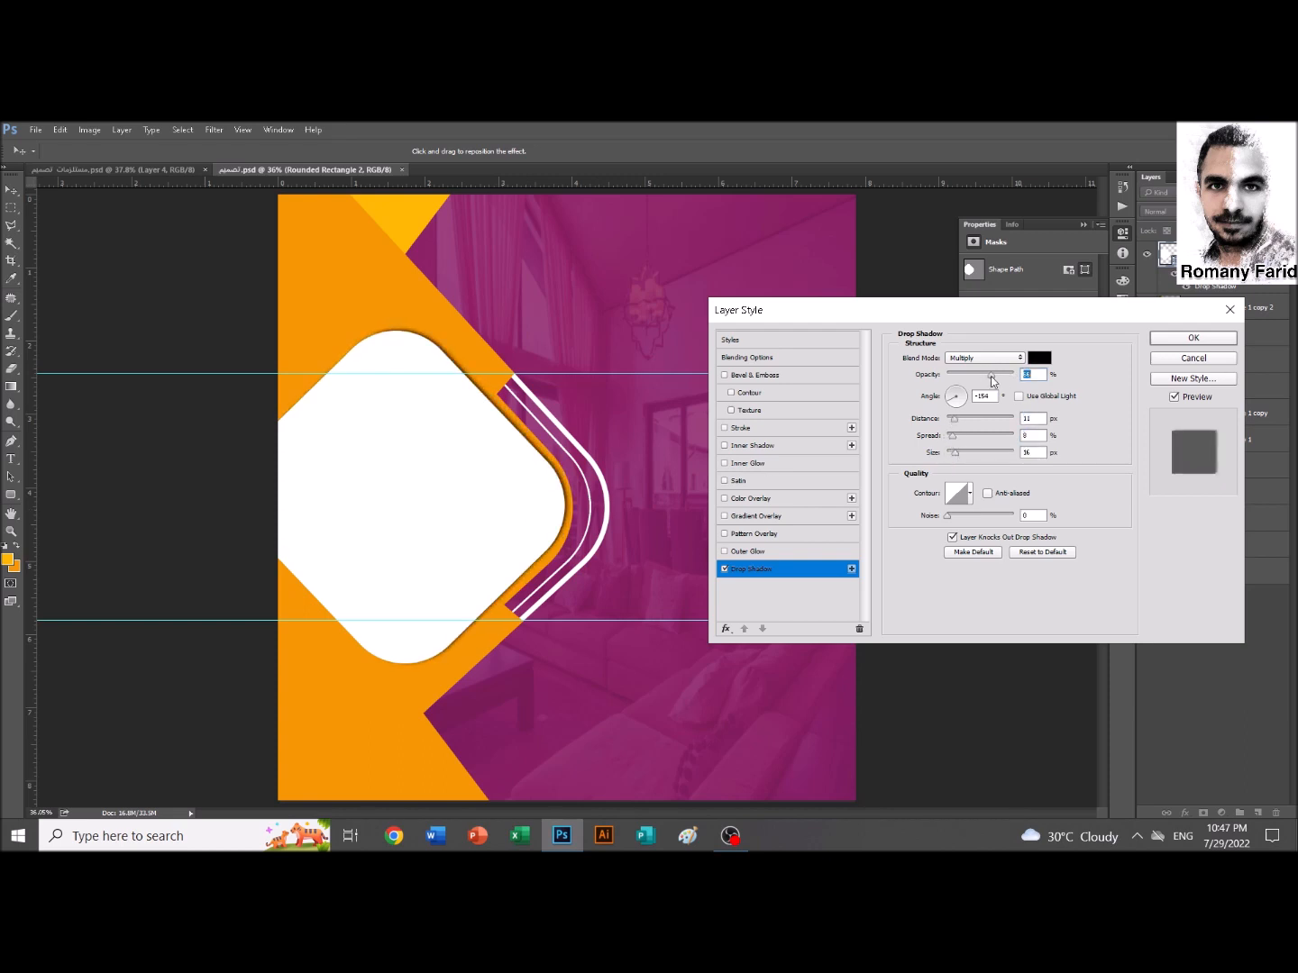
key("Return")
Copy the white rounded rectangle's drop shadow onto the large orange rounded shape
left_click(314, 322)
left_click(1184, 815)
left_click(1159, 805)
left_click(1190, 358)
left_click_drag(1192, 274, 1180, 311)
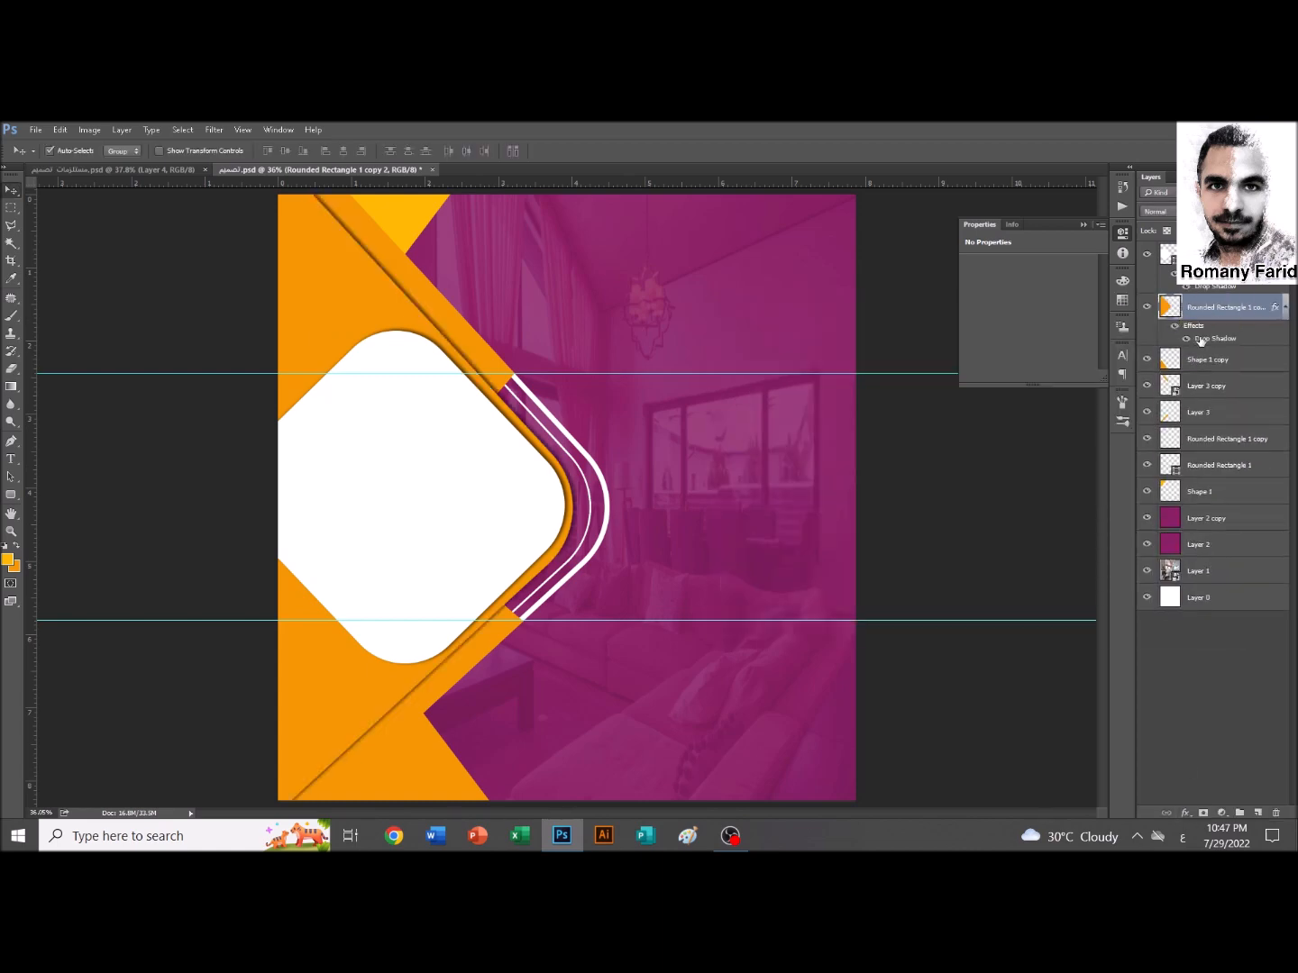
Set the orange shape's drop shadow angle to 0° and increase its opacity, spread and size
double_click(1199, 340)
type("0")
left_click_drag(1000, 374, 1005, 373)
mouse_move(952, 452)
left_mouse_down()
mouse_move(975, 455)
mouse_move(959, 436)
left_mouse_up()
key("Return")
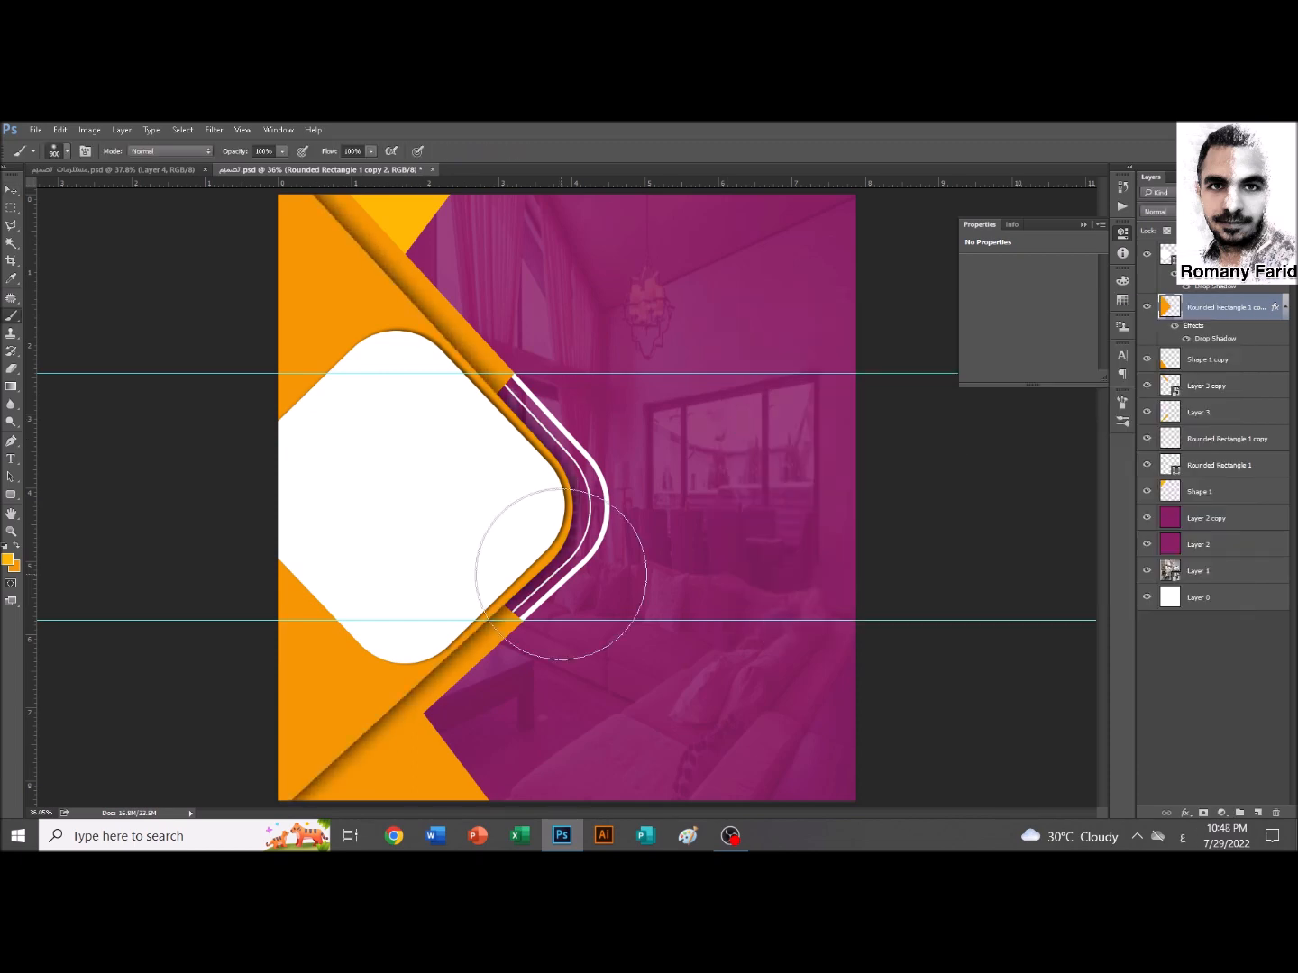
Rasterize the upper orange strip and check both strips with the large orange shape temporarily hidden
right_click(1225, 389)
left_click(1169, 385)
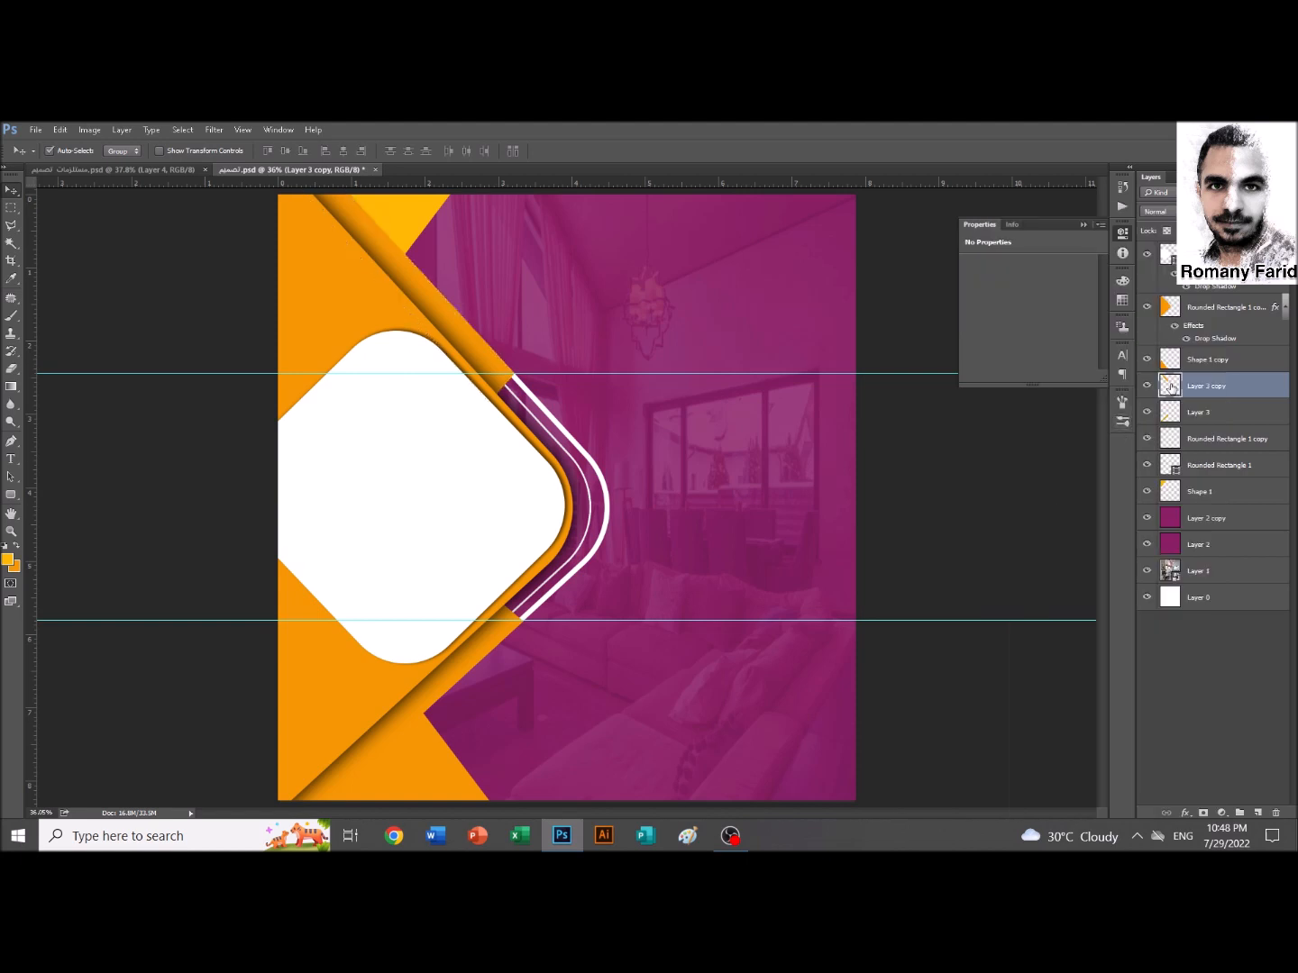
left_click(284, 288)
left_click(1147, 308)
left_click(1188, 387)
key("b")
left_click(464, 337, "alt")
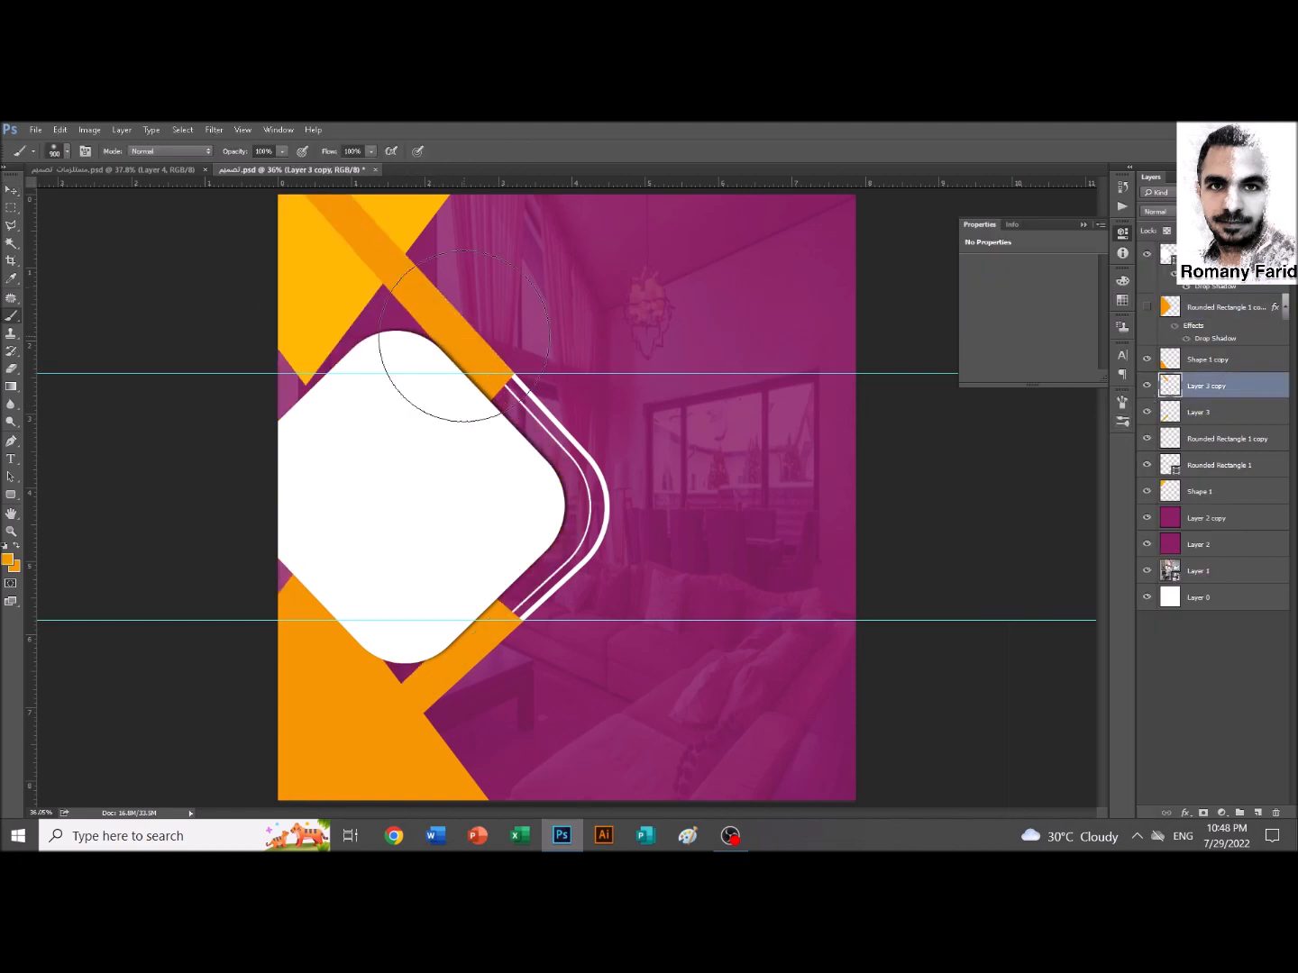
key("x")
key("v")
left_click(489, 645, "ctrl")
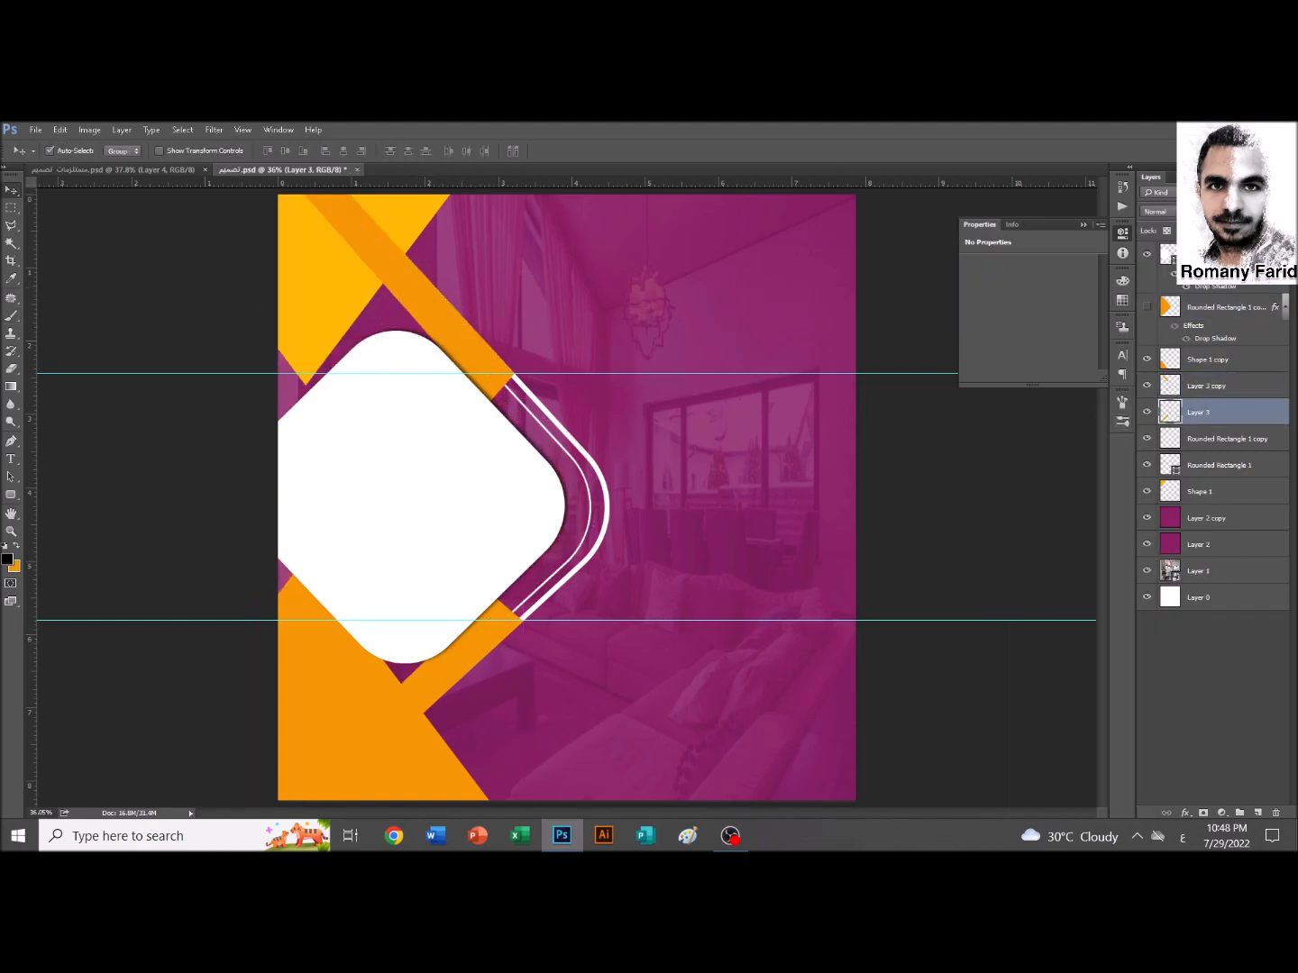
left_click(1148, 307)
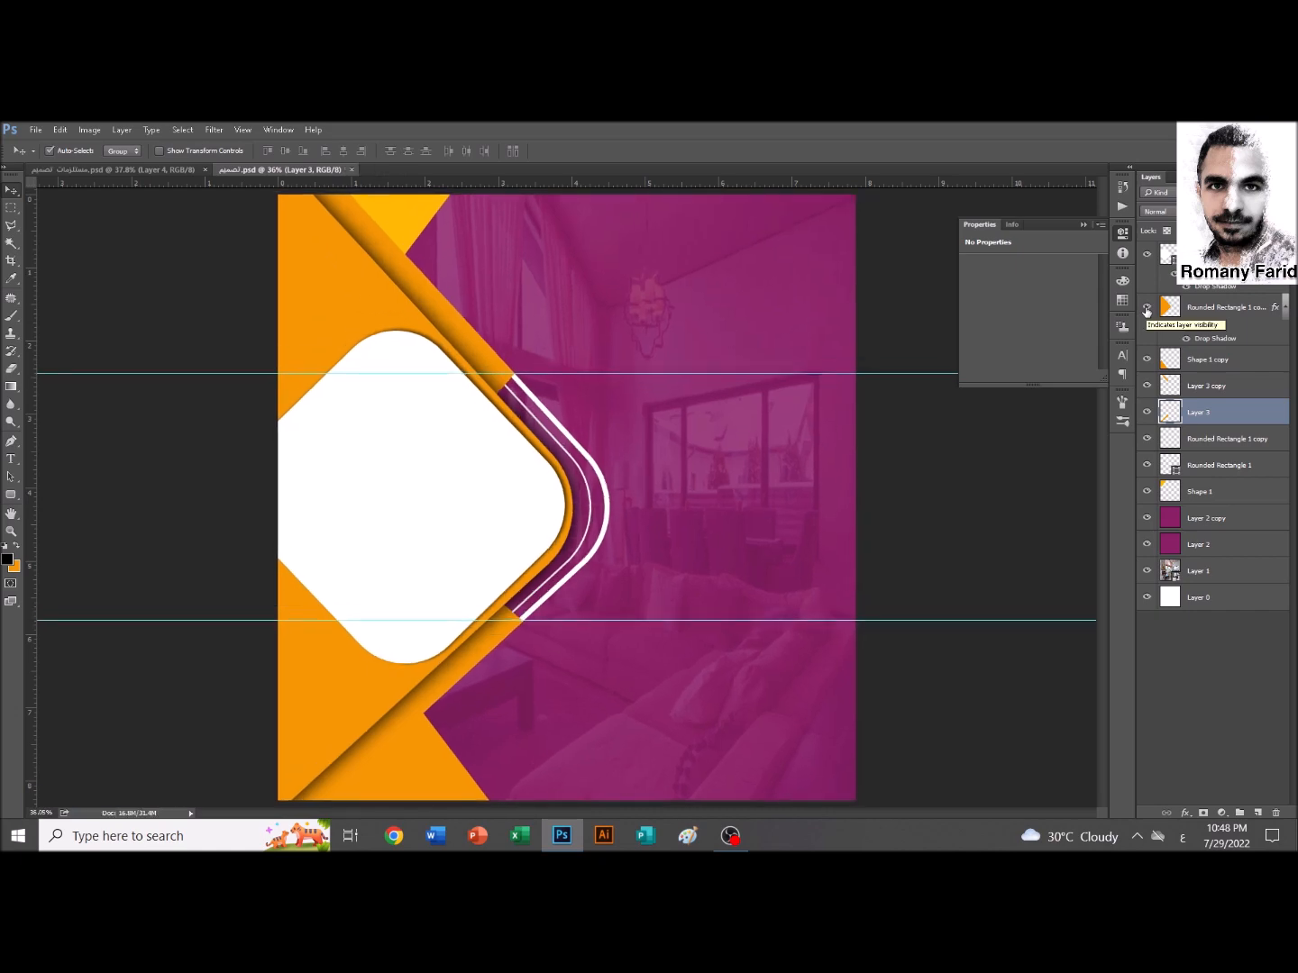
Add drop shadows to the upper and lower orange strips with angle 0°, distance 9 px, spread 17% and size 29 px
left_click(1192, 328)
left_click(367, 226)
left_click(1185, 813)
left_click(1169, 801)
left_click_drag(974, 453, 958, 453)
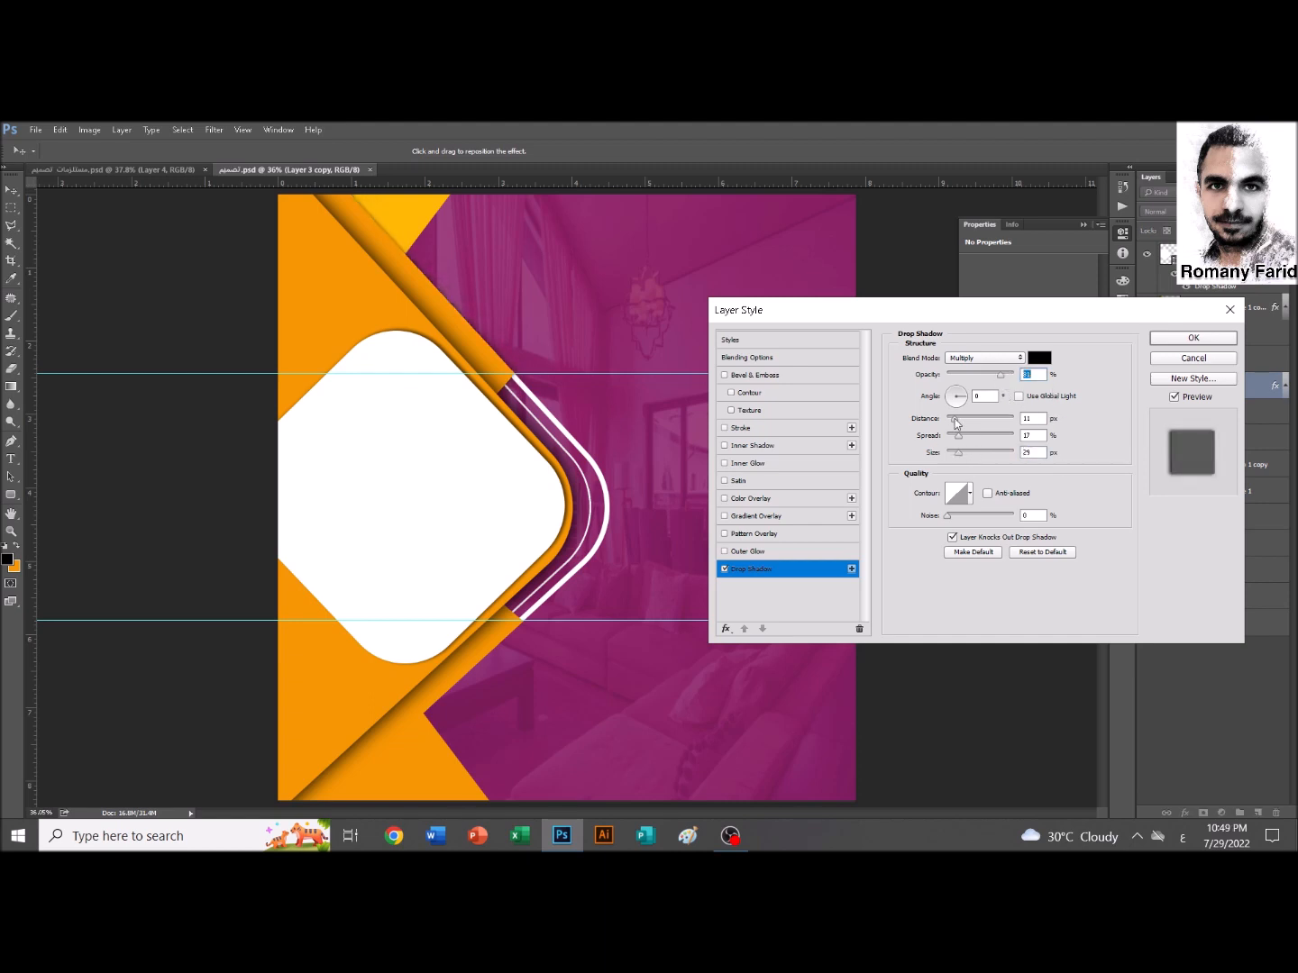
key("Return")
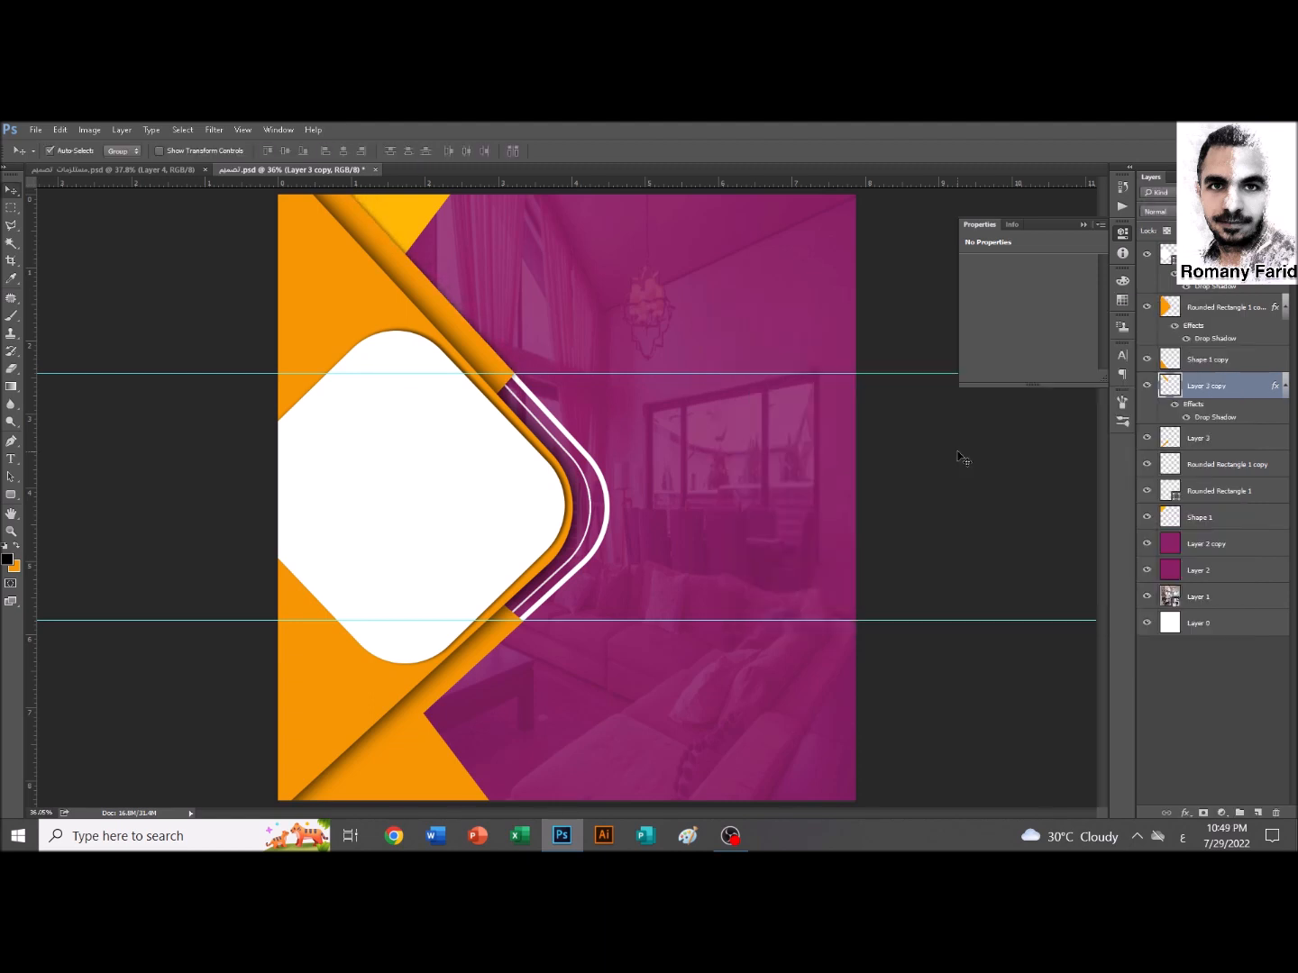
double_click(1196, 442)
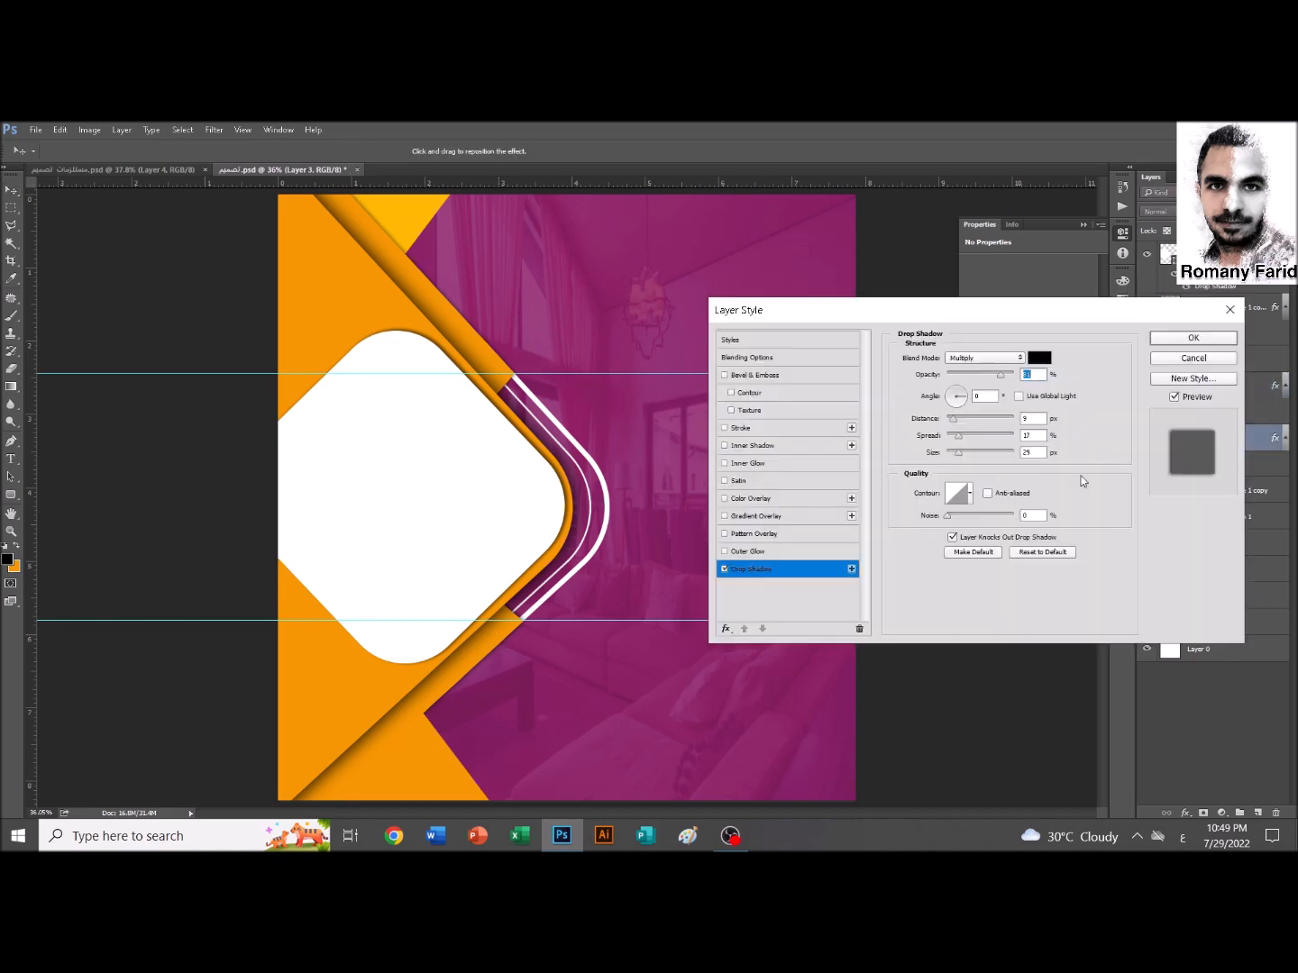
left_click_drag(963, 457, 958, 456)
Send the lower orange triangle behind both orange strips and save the document
key("ctrl+bracketleft")
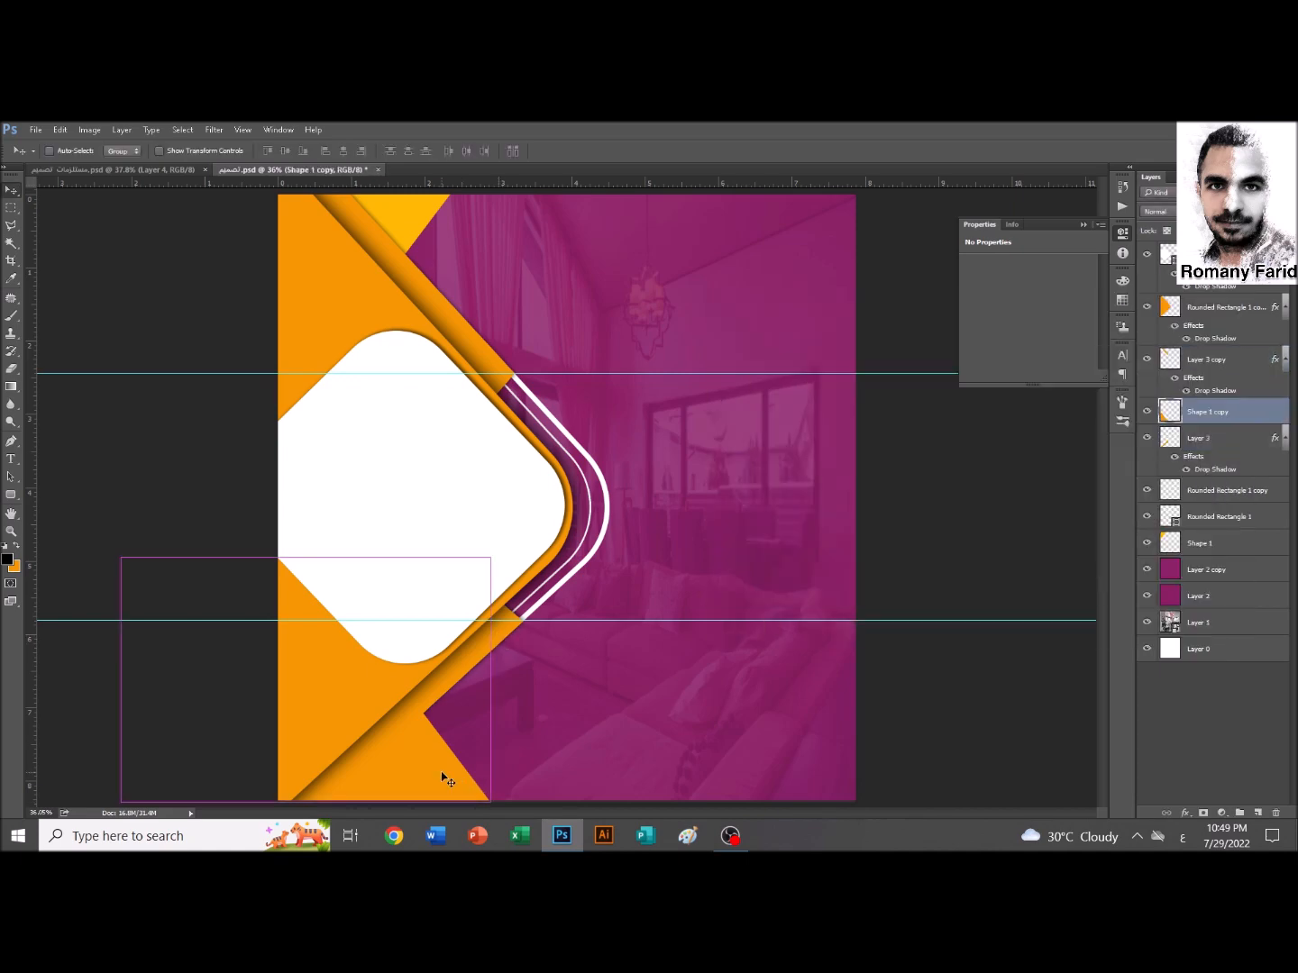
key("ctrl+bracketleft")
key("ctrl+s")
Bring the cleaning woman's cut-out photo from the other open document into the poster and raise it above the white rounded rectangle
left_click(109, 171)
left_click_drag(397, 777, 448, 564)
key("ctrl+bracketright")
key("ctrl+bracketright")
key("ctrl+bracketright")
key("ctrl+bracketright")
Try clipping the cleaner's photo to the white rounded rectangle and enlarging it
key("ctrl+alt+g")
key("ctrl+t")
left_click_drag(551, 390, 567, 380)
key("Return")
key("ctrl+z")
Release the clipping and enlarge the cleaner's photo over the white shape, with her thumb overlapping the curved outlines
left_click_drag(409, 472, 456, 577)
key("ctrl+alt+g")
key("ctrl+t")
left_click_drag(571, 409, 597, 393)
mouse_move(391, 537)
left_mouse_down()
mouse_move(385, 504)
mouse_move(398, 559)
left_mouse_up()
key("Return")
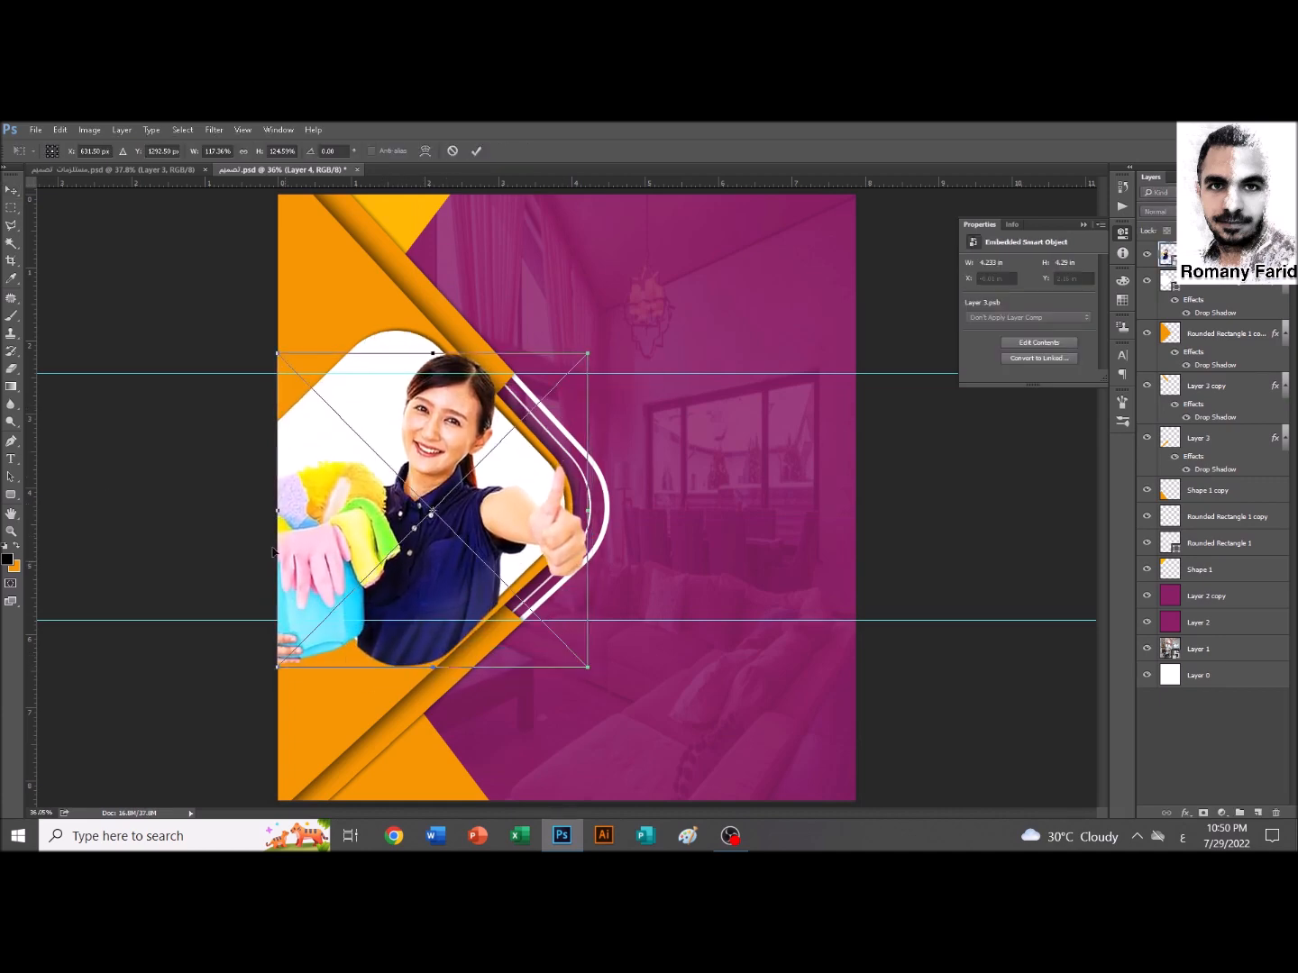
key("ctrl+t")
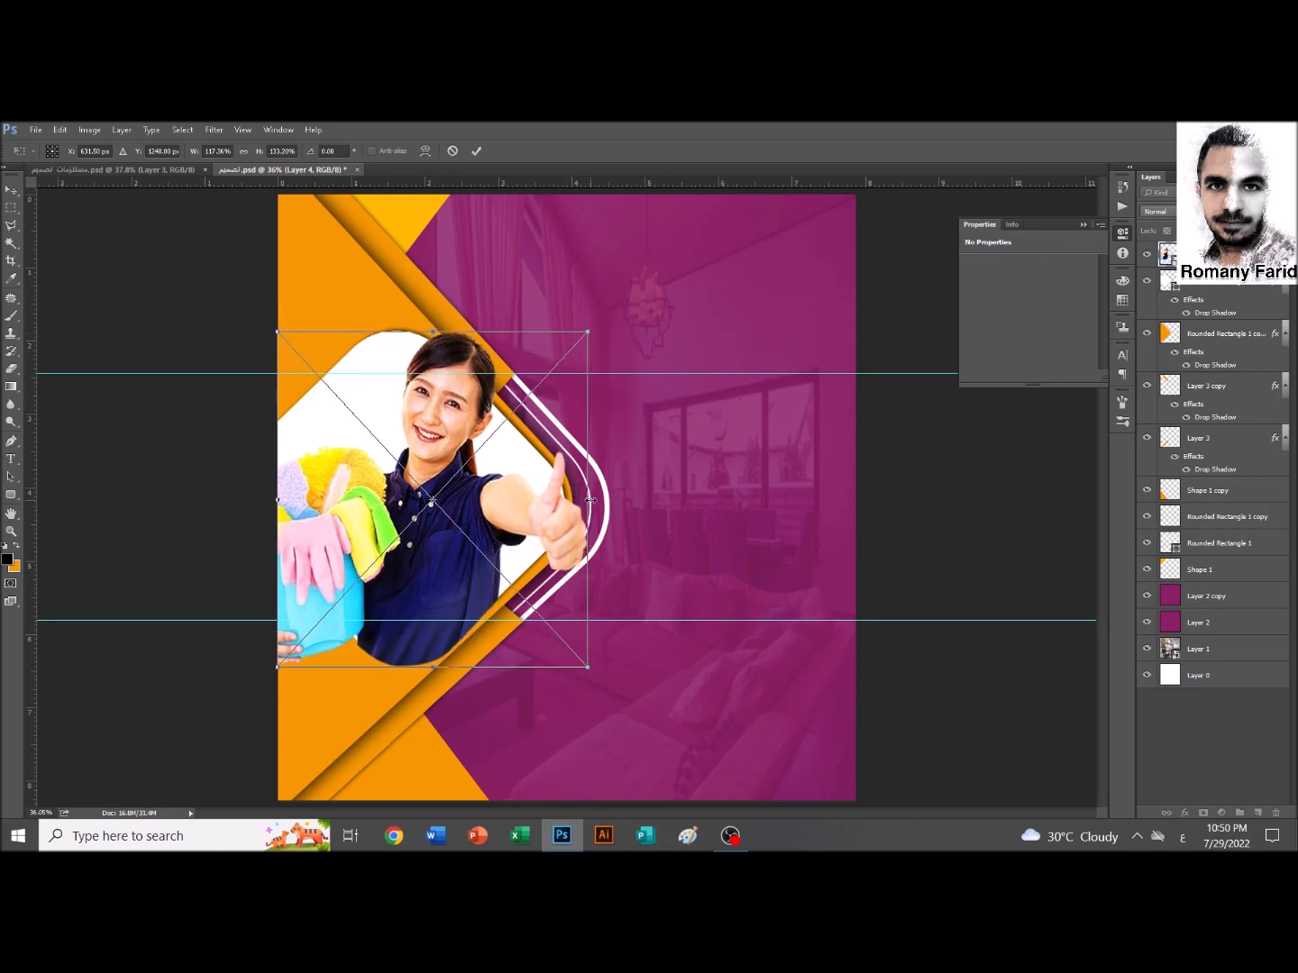
left_click_drag(587, 356, 600, 344)
key("Return")
Remove both horizontal guides and rasterize the white rounded rectangle layer
left_click_drag(675, 373, 680, 184)
left_click_drag(901, 620, 856, 184)
left_click(602, 478)
right_click(1204, 285)
left_click(1059, 428)
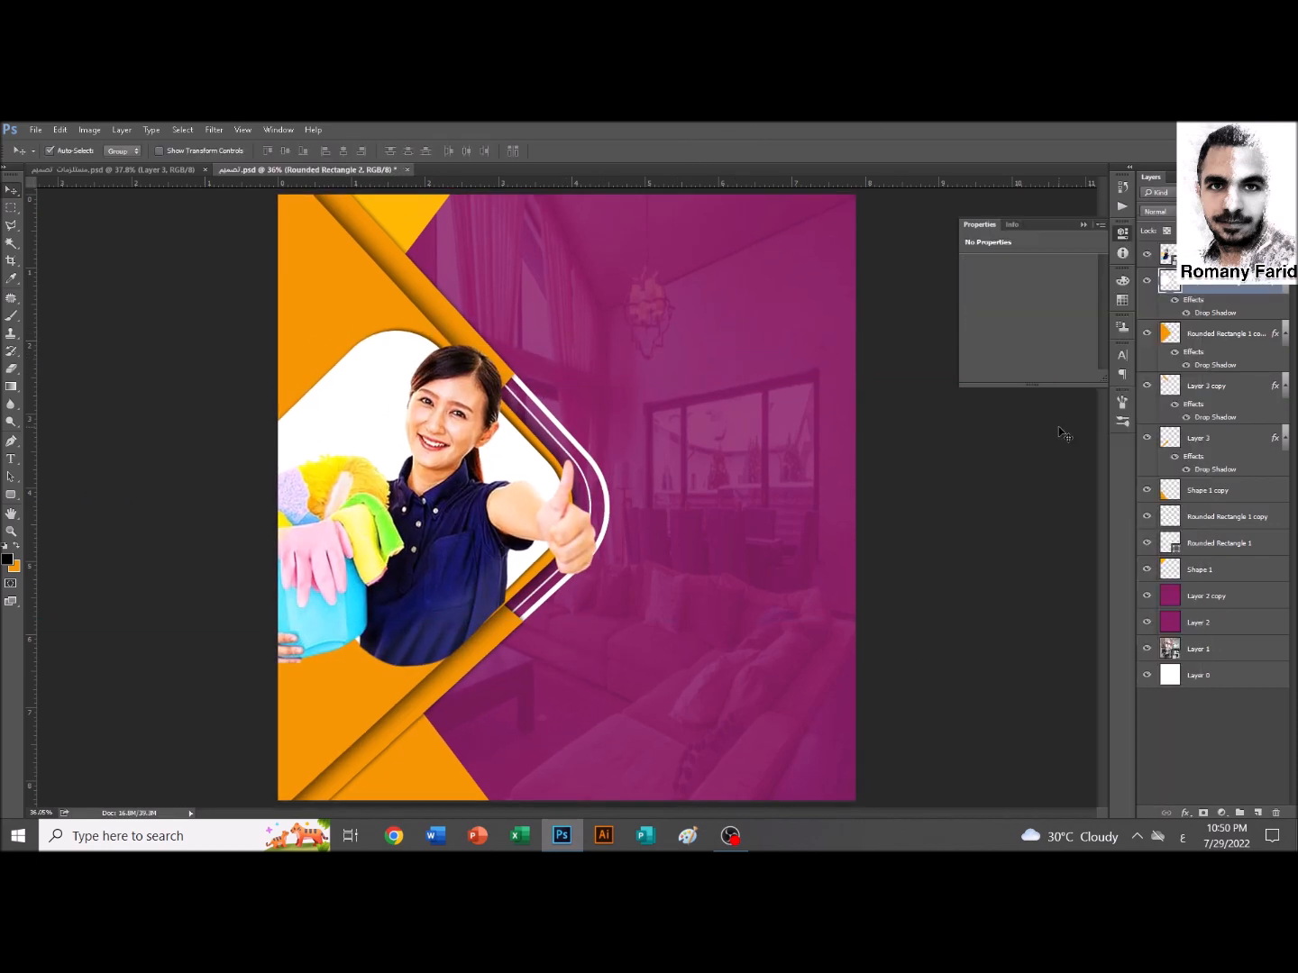
Select everything outside the white rounded rectangle and rasterize the cleaner's photo layer
left_click(1169, 284, "ctrl")
left_click(1213, 256)
key("ctrl+shift+i")
right_click(1215, 257)
left_click(1046, 502)
Undo a trial deletion outside the selection, erase only the shirt's overflow below the white shape, deselect and save
key("Delete")
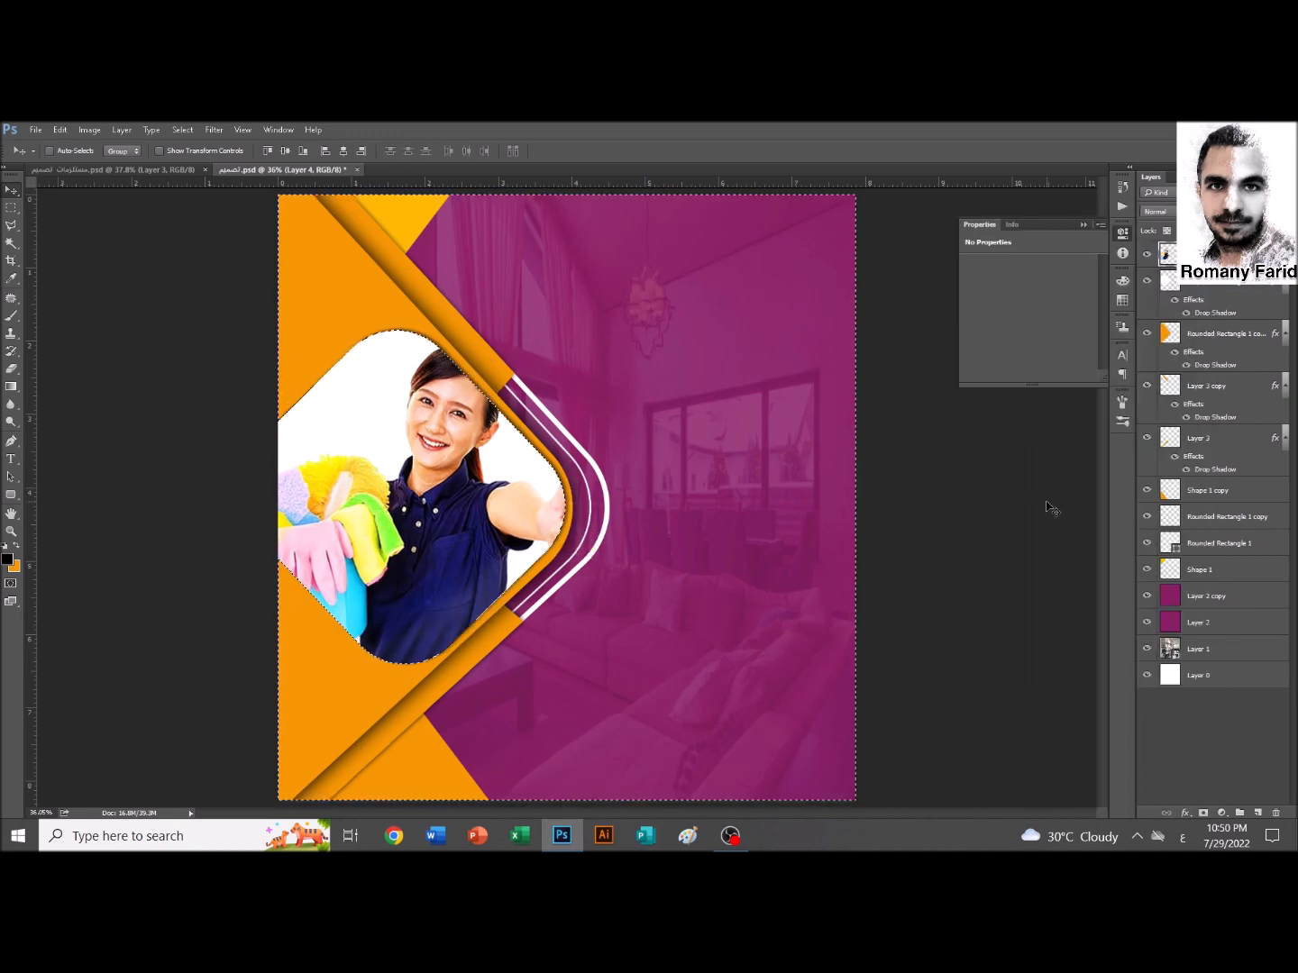
key("ctrl+z")
key("e")
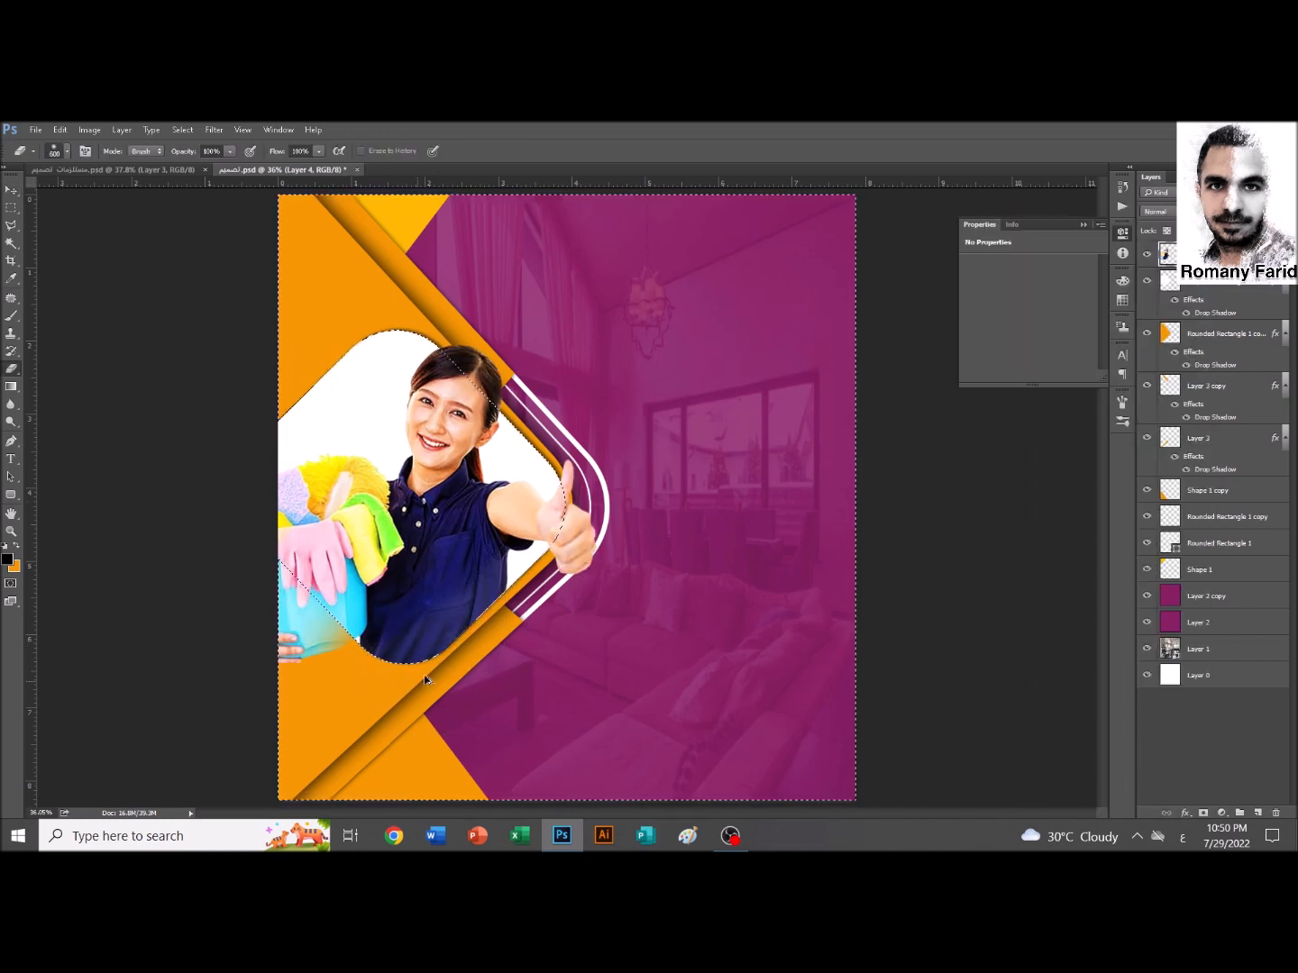
key("ctrl+d")
key("ctrl+s")
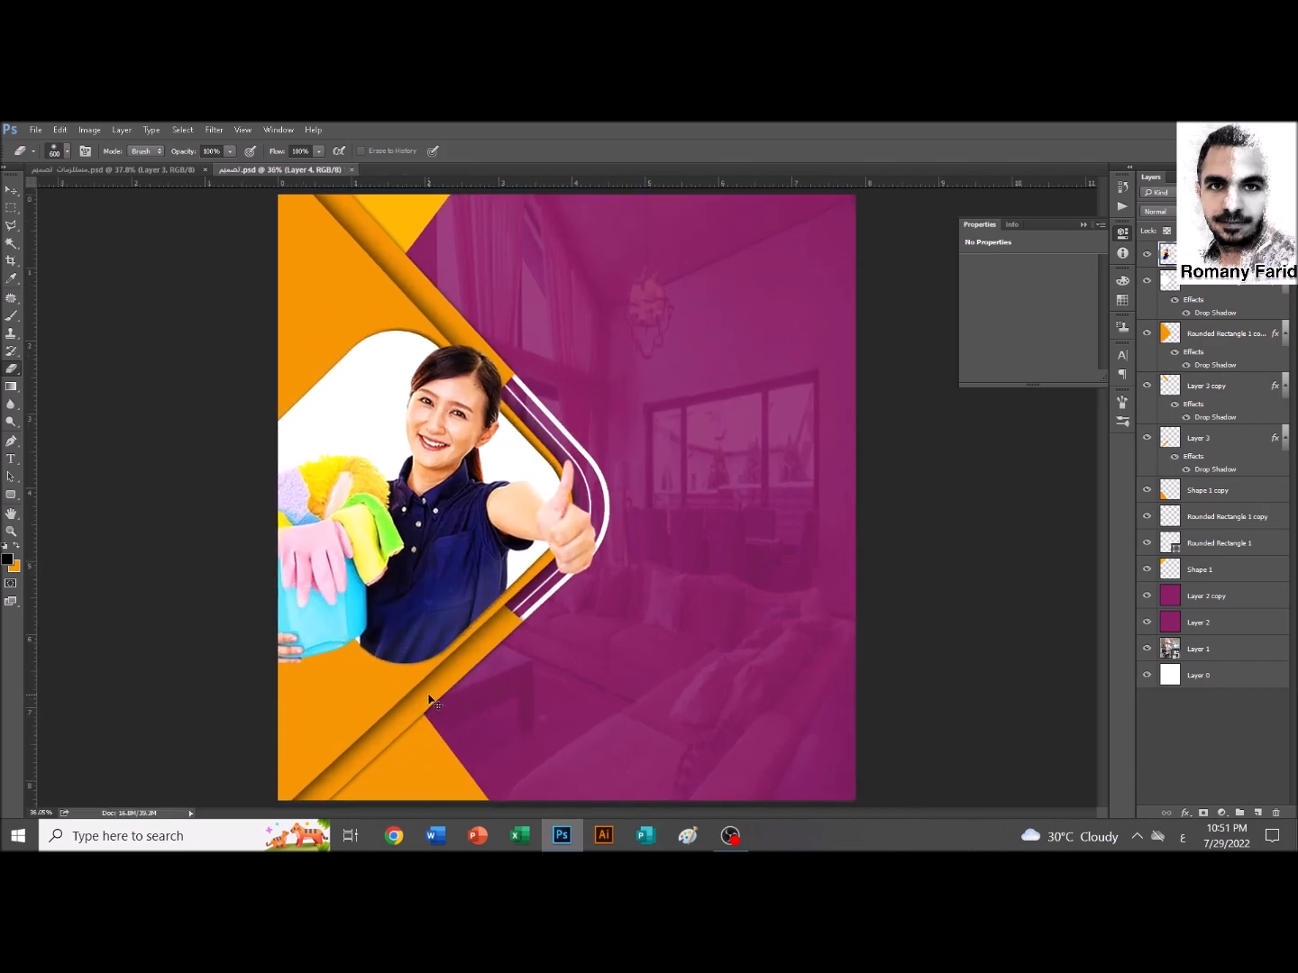
Duplicate the orange rounded rectangle up and left, fill it with the top triangle's yellow, hide its drop shadow and save
key("v")
left_click_drag(348, 370, 243, 330)
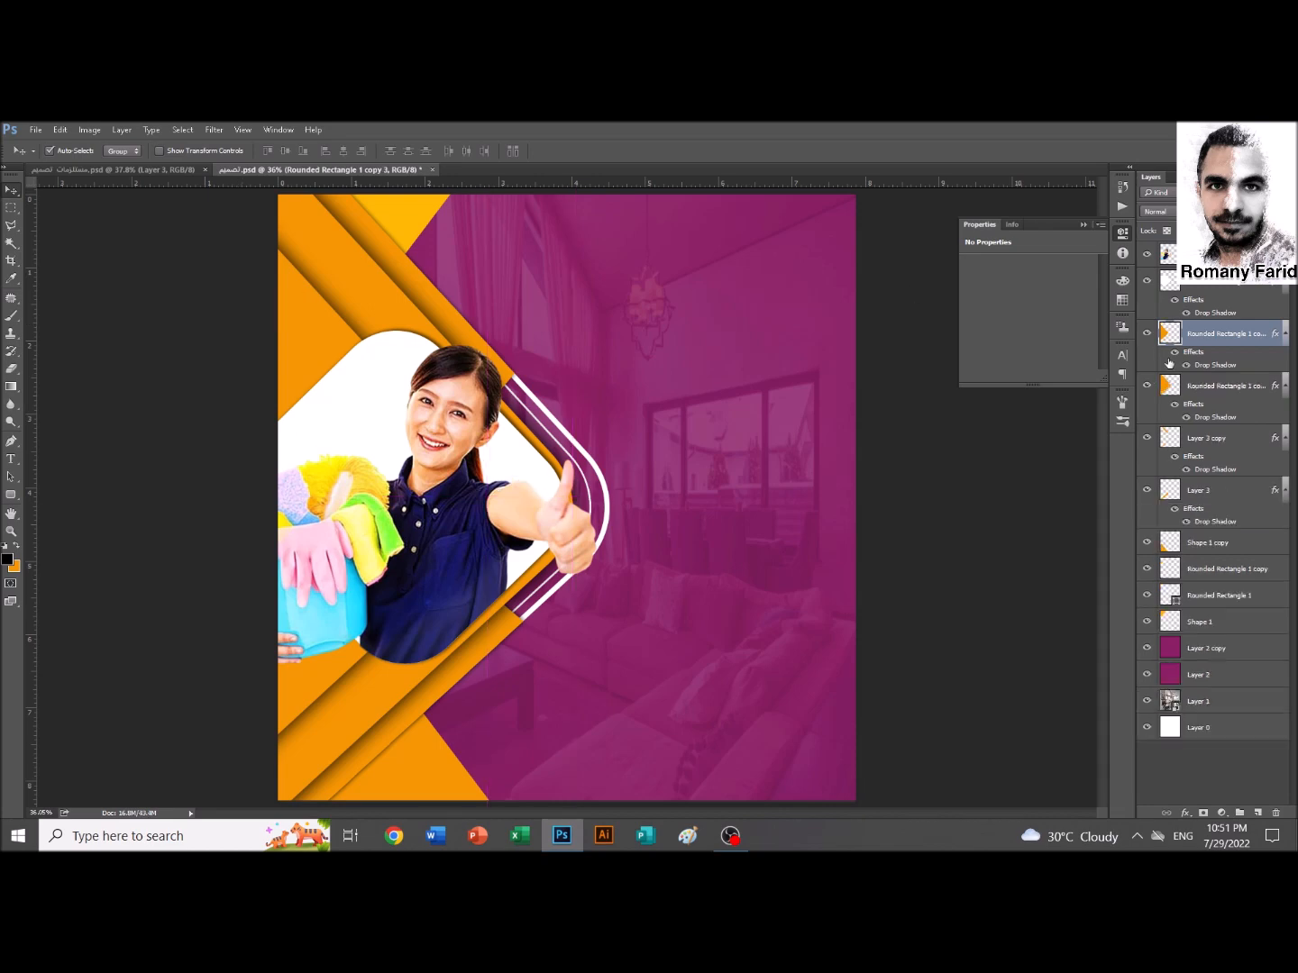
left_click(14, 567)
left_click(409, 213)
key("Return")
key("ctrl+shift+BackSpace")
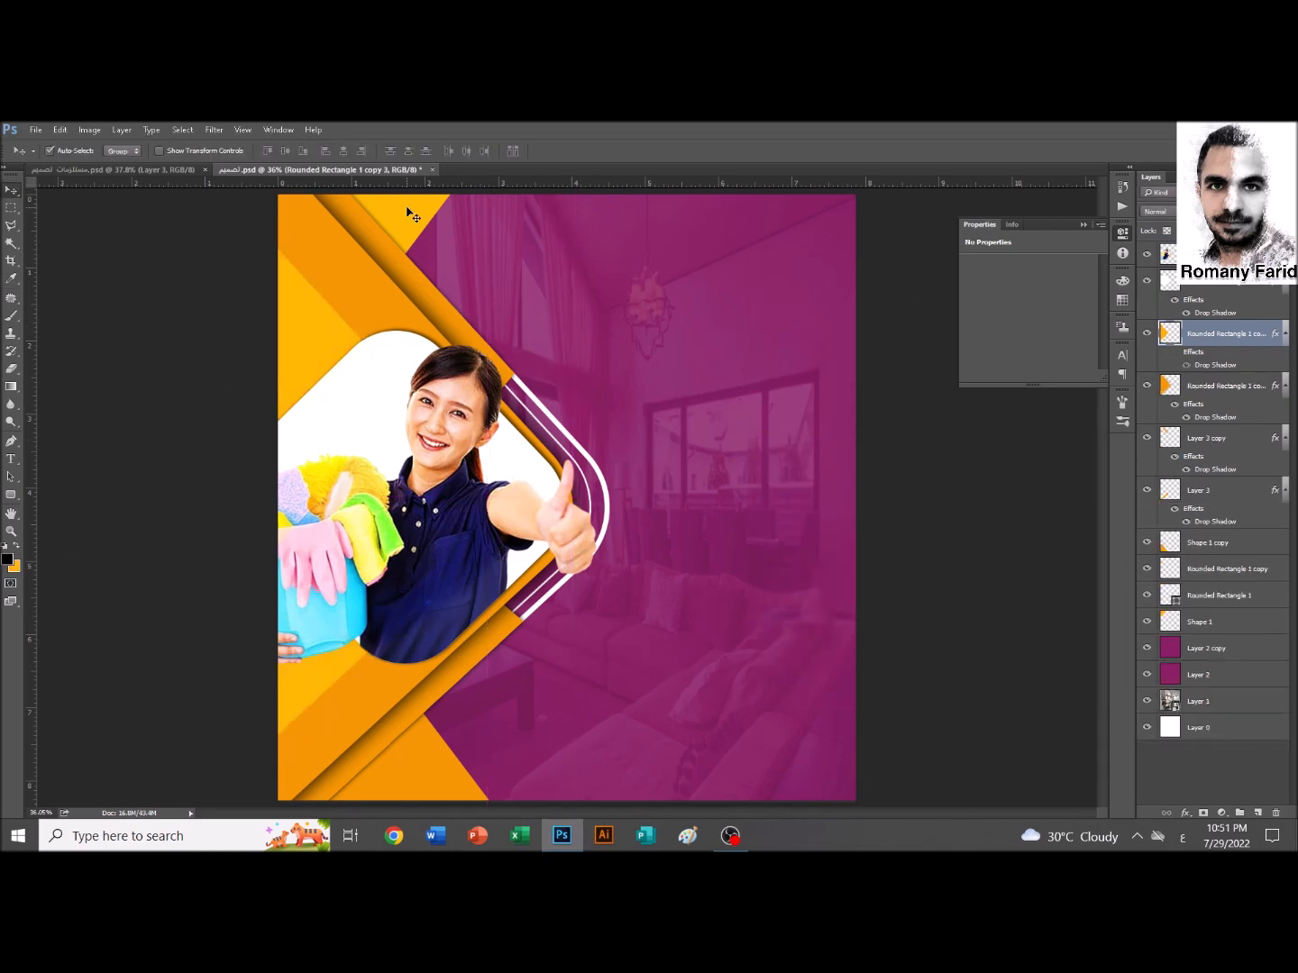
key("ctrl+s")
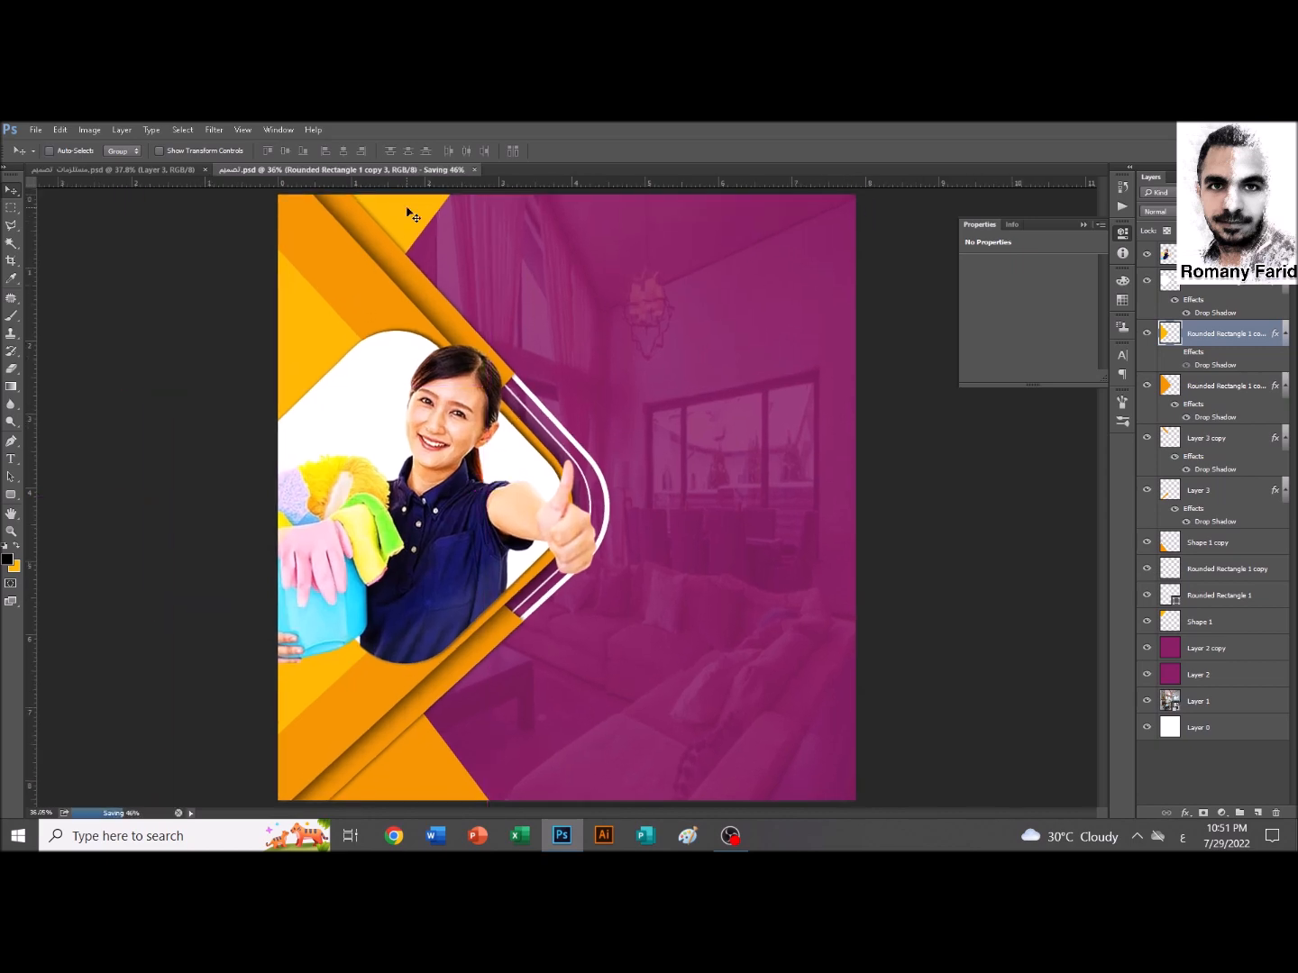
left_click(378, 408)
key("ctrl+shift+BackSpace")
key("ctrl+z")
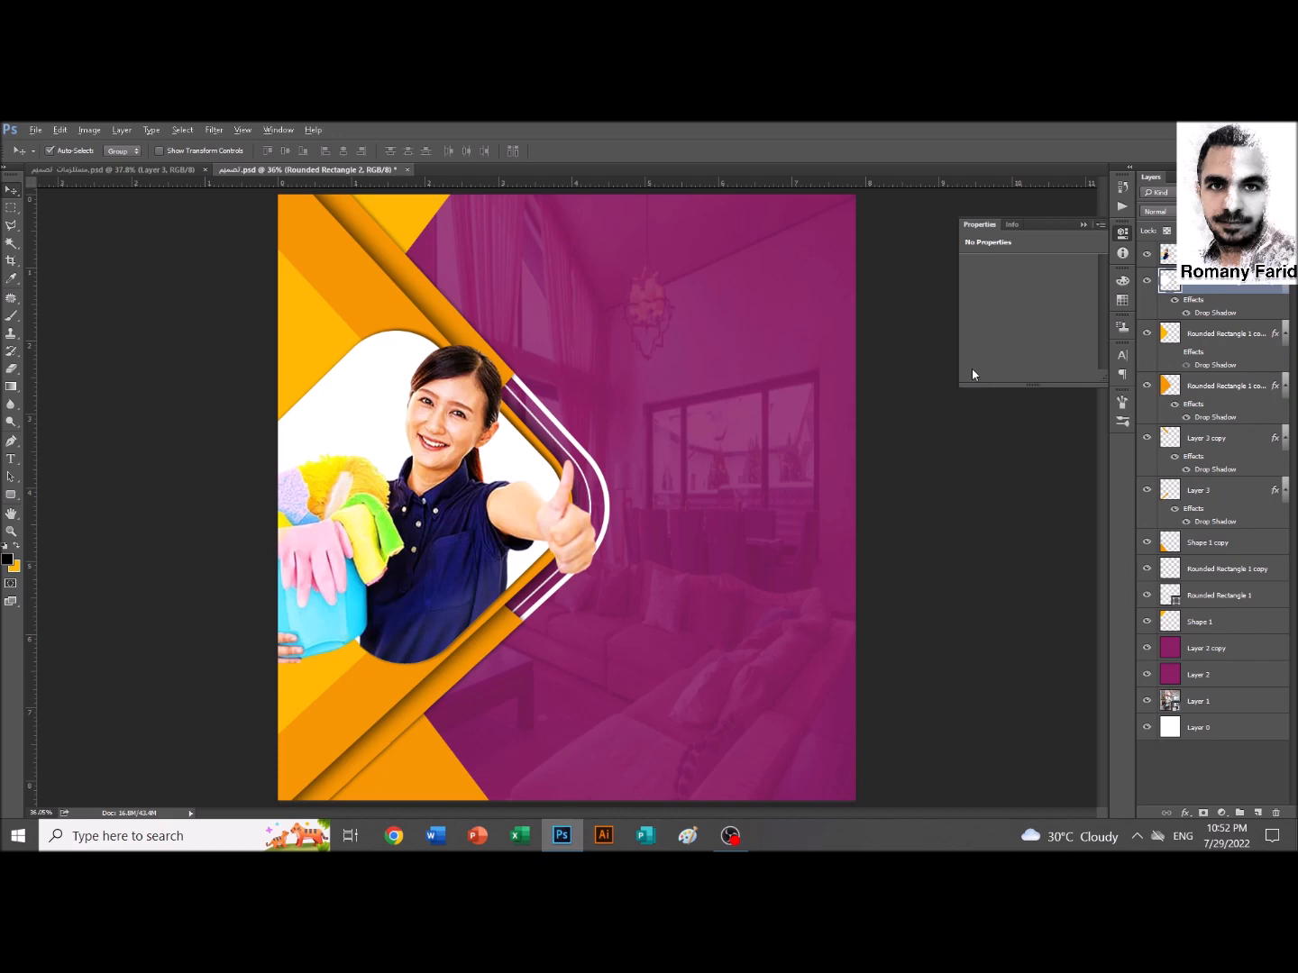
Place a vertical guide at the top yellow triangle's outer corner, align the bottom orange triangle to it and save
key("ctrl+s")
left_click_drag(28, 572, 450, 494)
left_click_drag(423, 781, 392, 771)
key("ctrl+s")
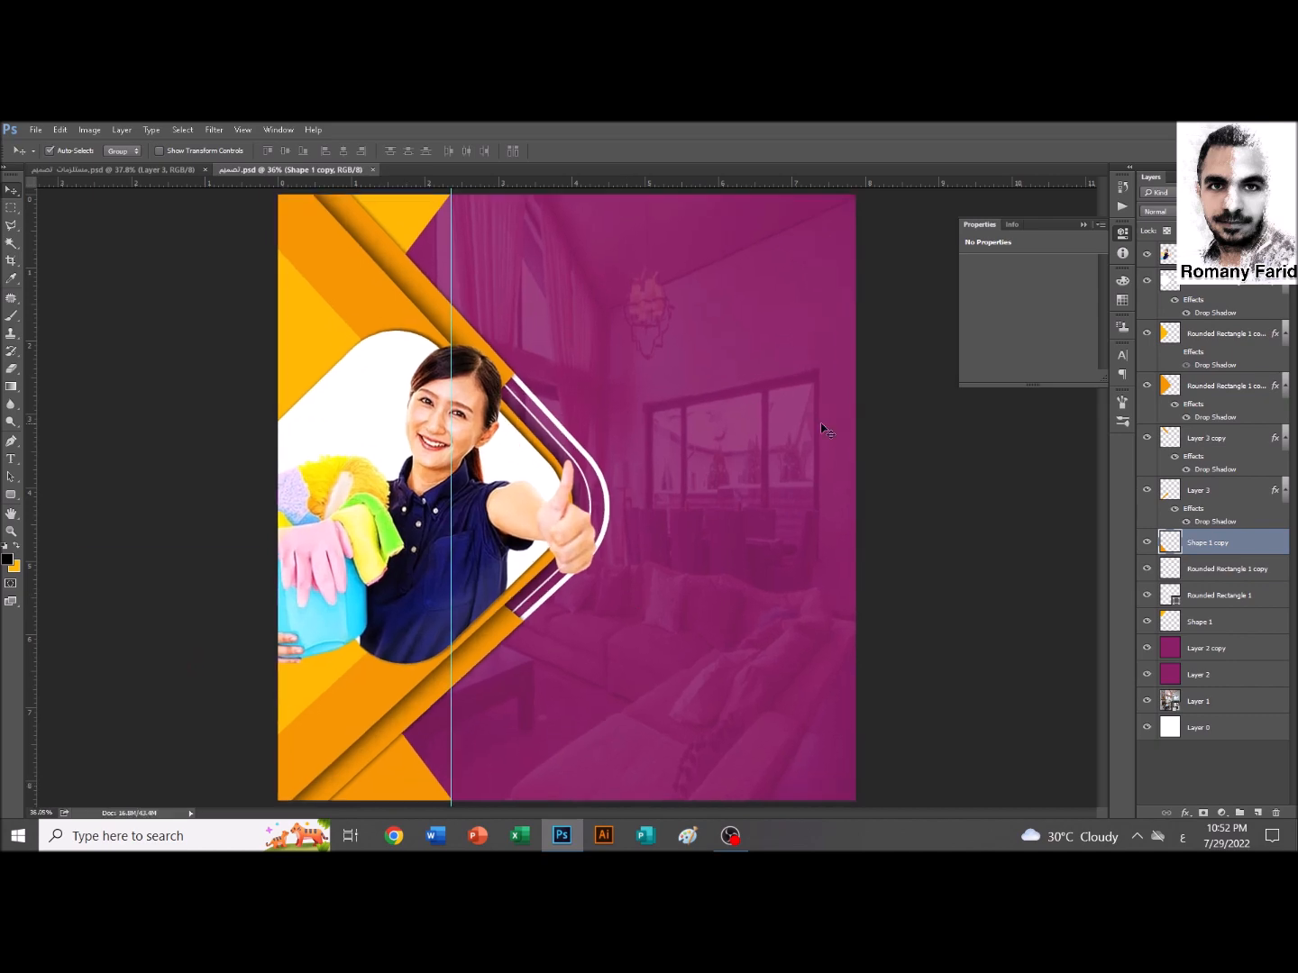
Load the inner curved outline as a selection and edit a gradient with a dark purple centre between pink ends
left_click(556, 442, "ctrl")
left_click(1170, 569, "ctrl")
key("g")
left_click(83, 151)
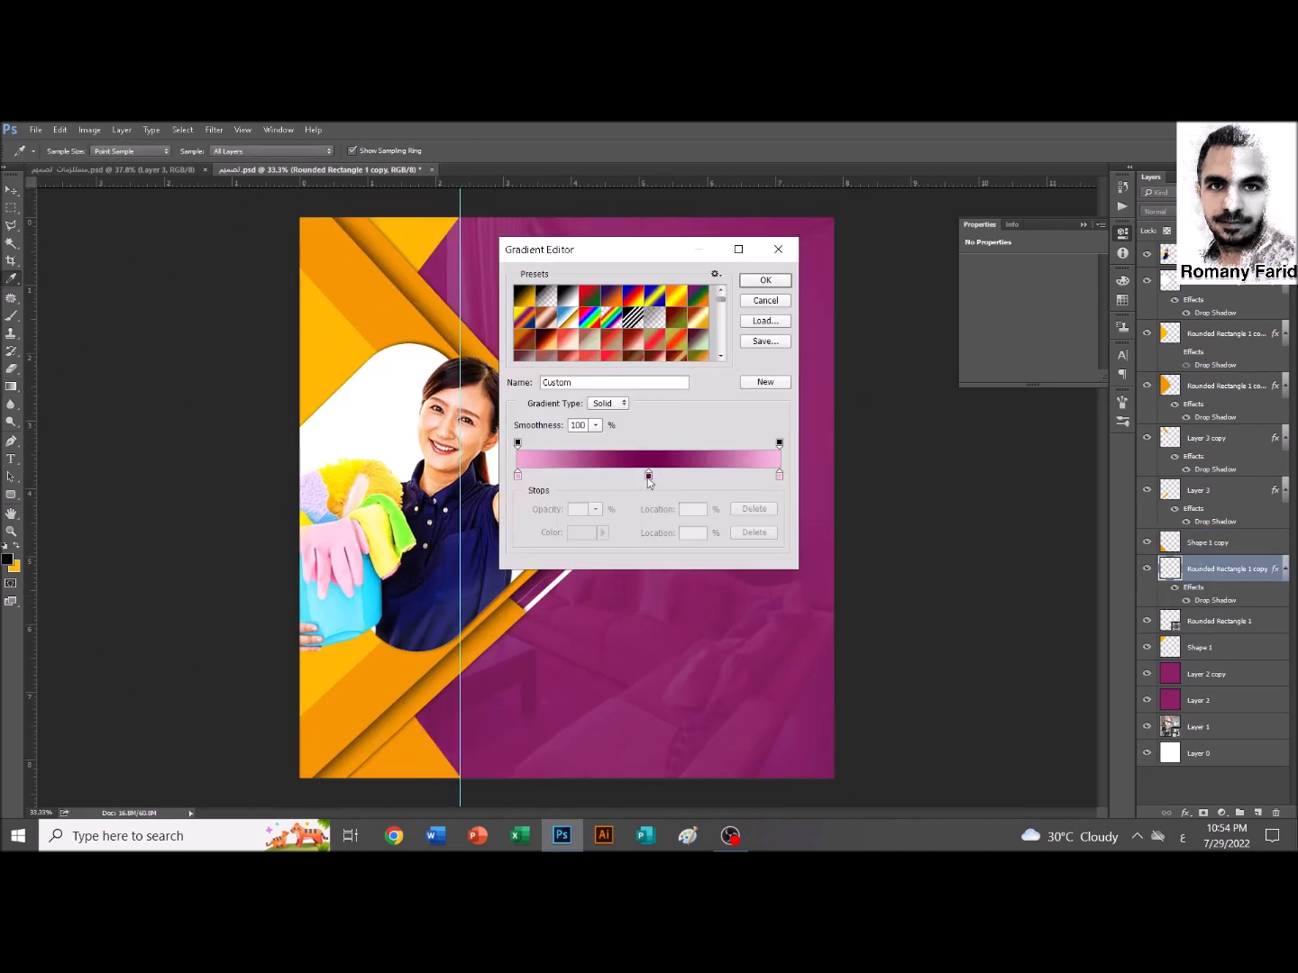
double_click(648, 474)
key("Return")
key("Return")
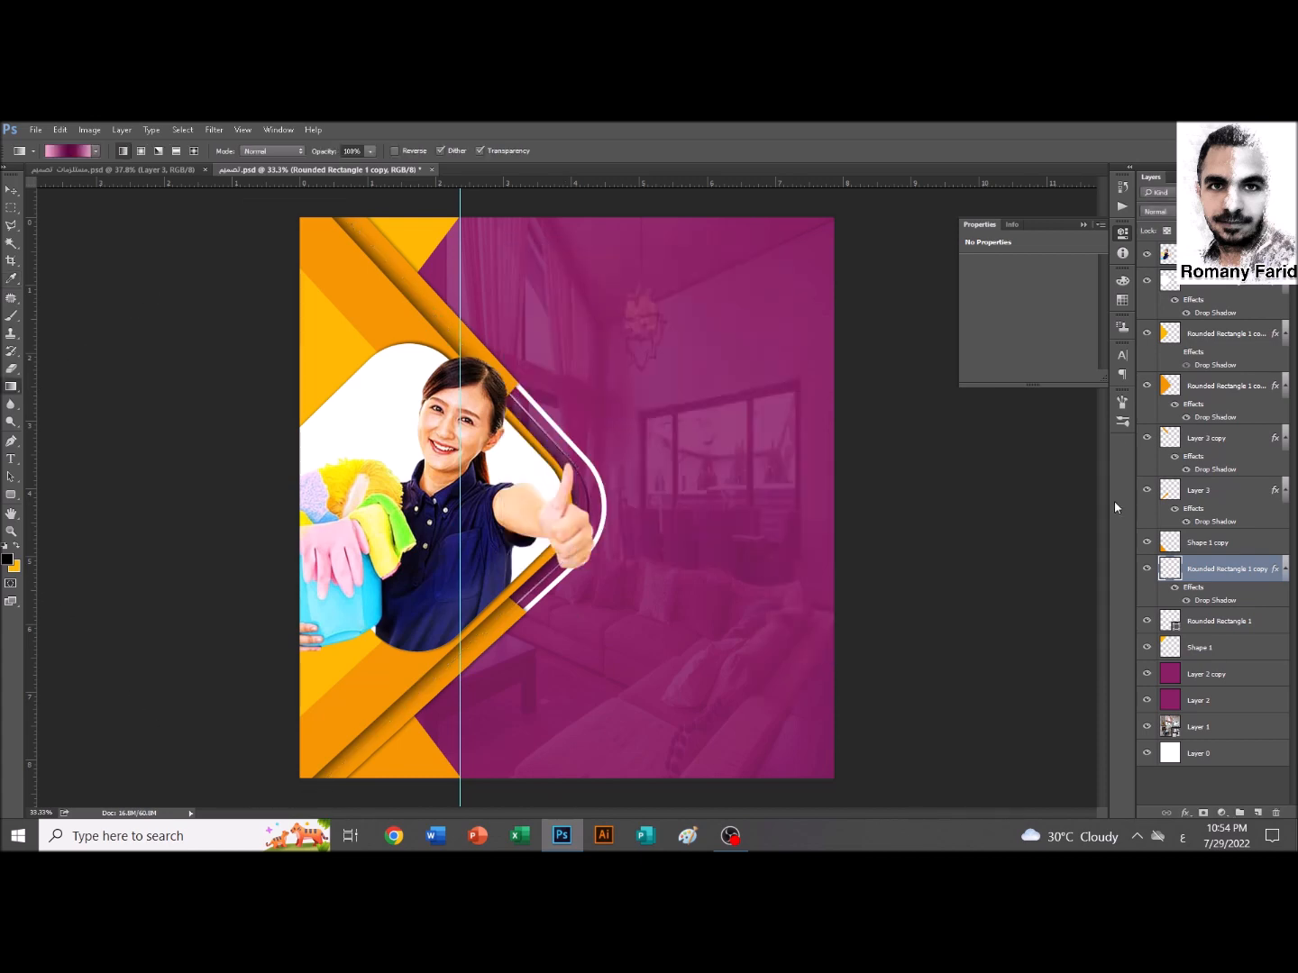
Reselect the inner curved outline's pixels, tint its middle purple with a large soft brush, deselect and save
left_click(1168, 572, "ctrl")
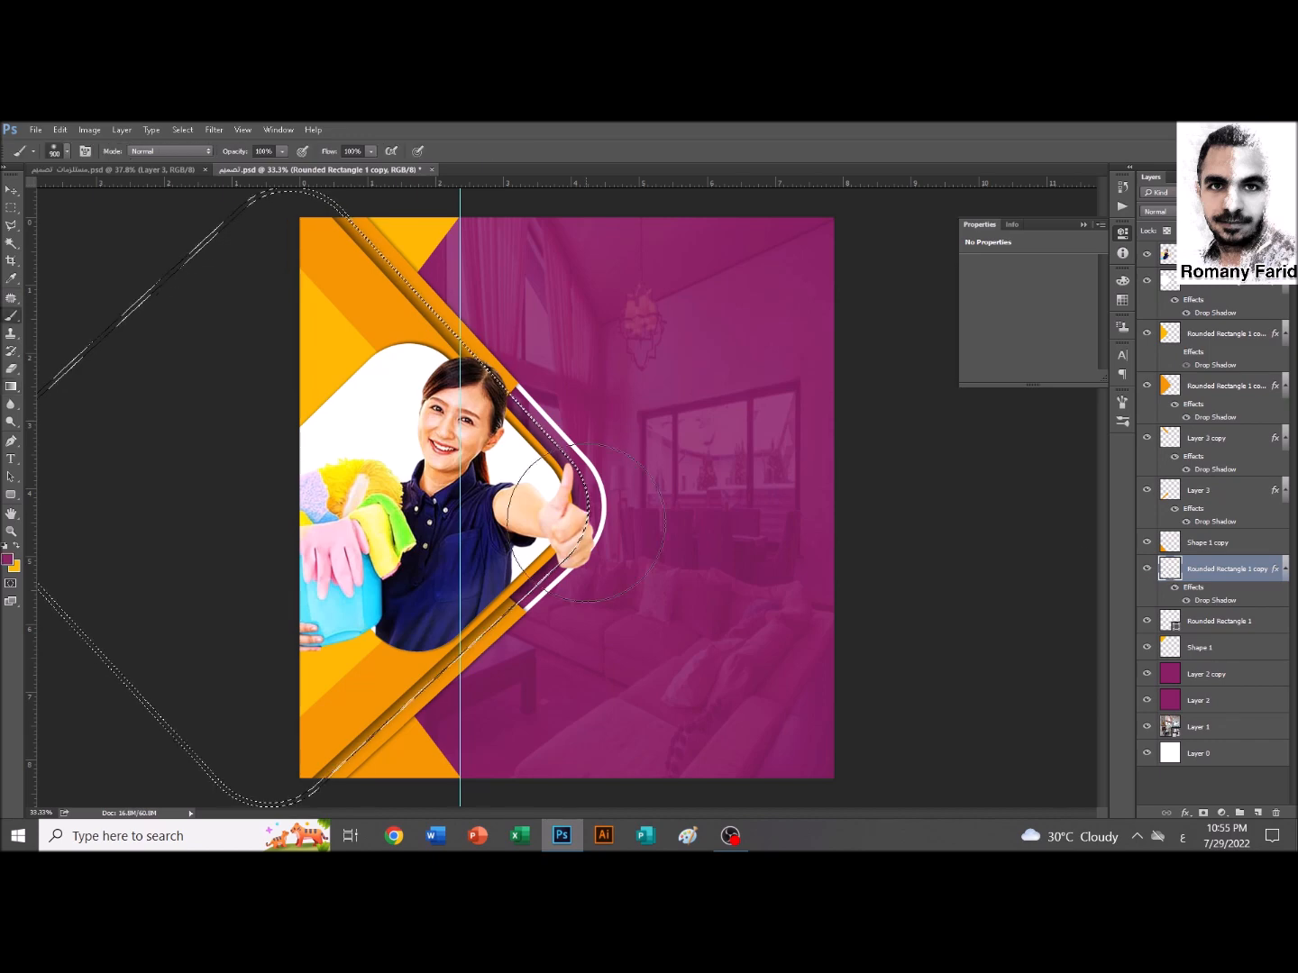
key("ctrl+d")
key("ctrl+0")
key("ctrl+s")
key("alt+shift")
key("ctrl+minus")
key("ctrl+0")
Bring the black-background bubbles photo from the materials document into the poster's upper part as the front layer
key("alt+Tab")
key("alt+shift")
left_click(108, 171)
key("v")
left_click_drag(343, 266, 505, 264)
key("ctrl+shift+bracketright")
key("ctrl+t")
key("Return")
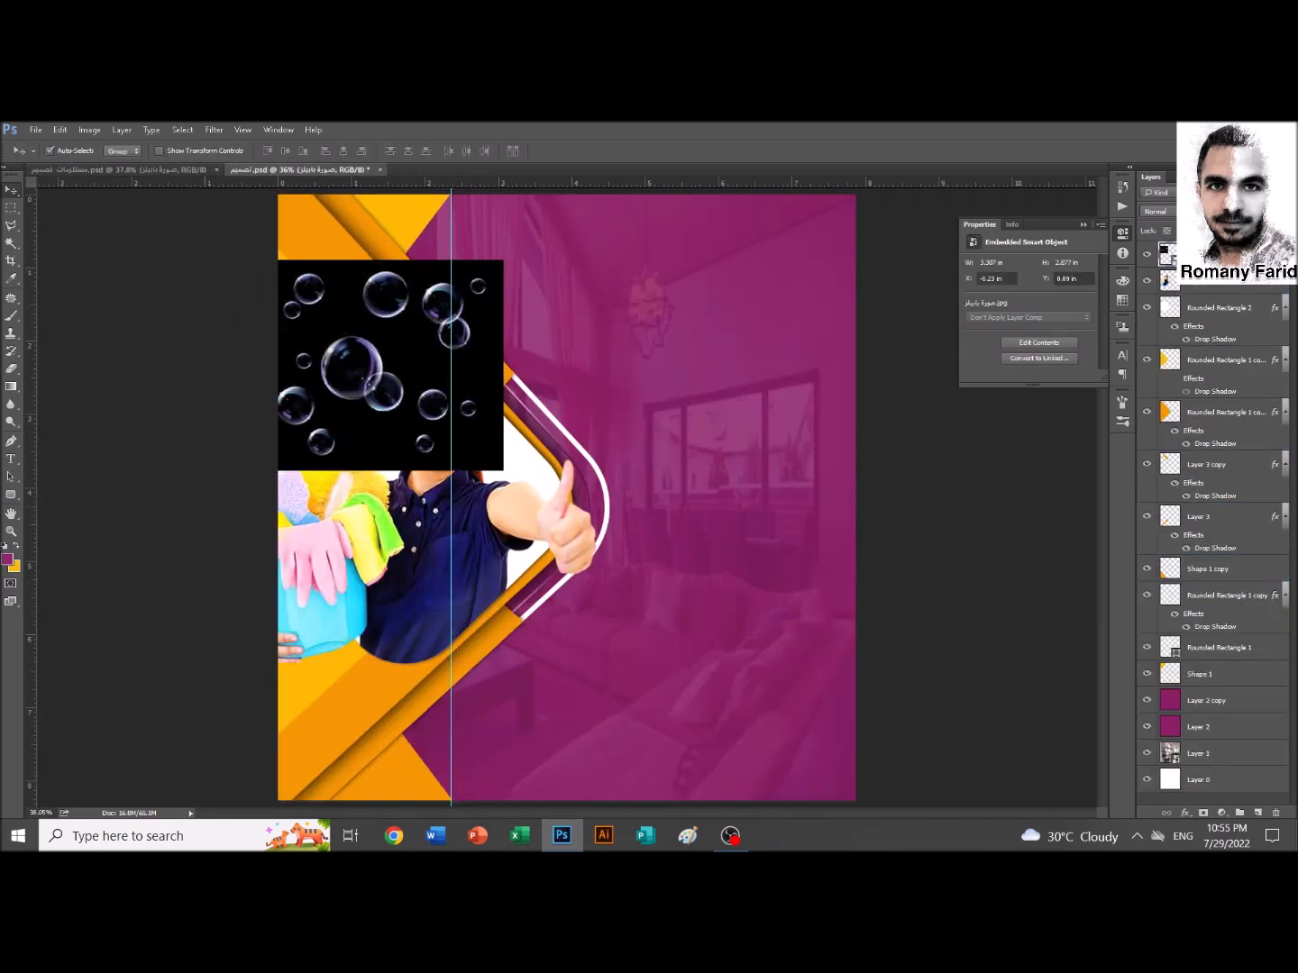
Set the bubbles photo's blending to Screen, scale it down and position it over the orange area above the cleaner
left_click(1156, 210)
left_click(1171, 309)
left_click_drag(368, 304, 379, 270)
key("ctrl+t")
left_click_drag(272, 223, 307, 255, "alt+shift")
key("Return")
left_click_drag(364, 308, 360, 337)
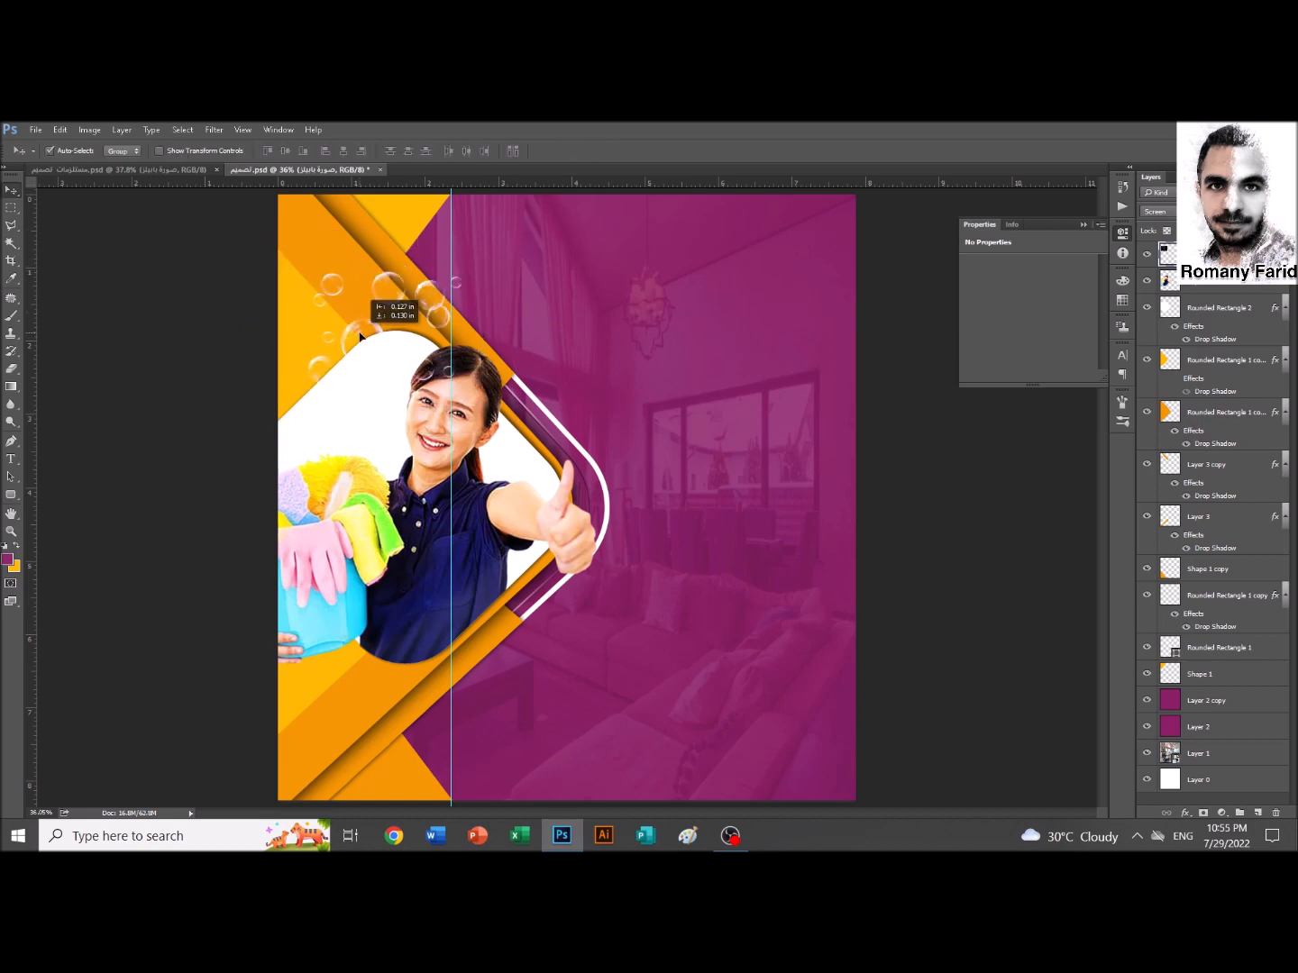
Duplicate the bubbles layer twice, merge the three layers and set the merged layer's blending to Screen
scroll(434, 304, "up", 2)
key("ctrl+j")
key("ctrl+j")
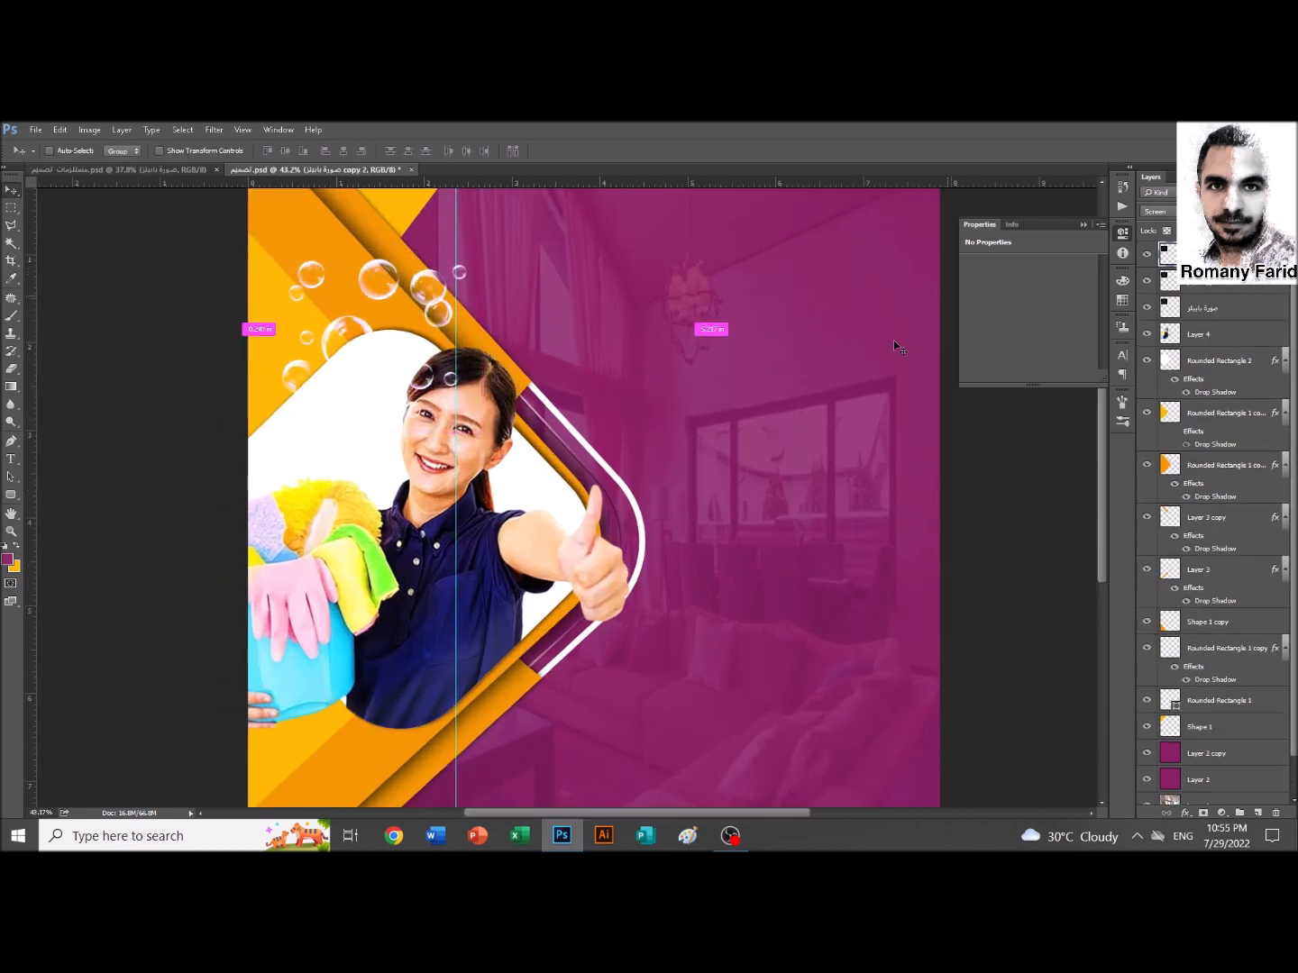
scroll(656, 396, "up", 1)
left_click(1205, 310, "shift")
key("ctrl+e")
right_click(1220, 255)
left_click(1156, 212)
left_click(1172, 304)
scroll(445, 345, "up", 2)
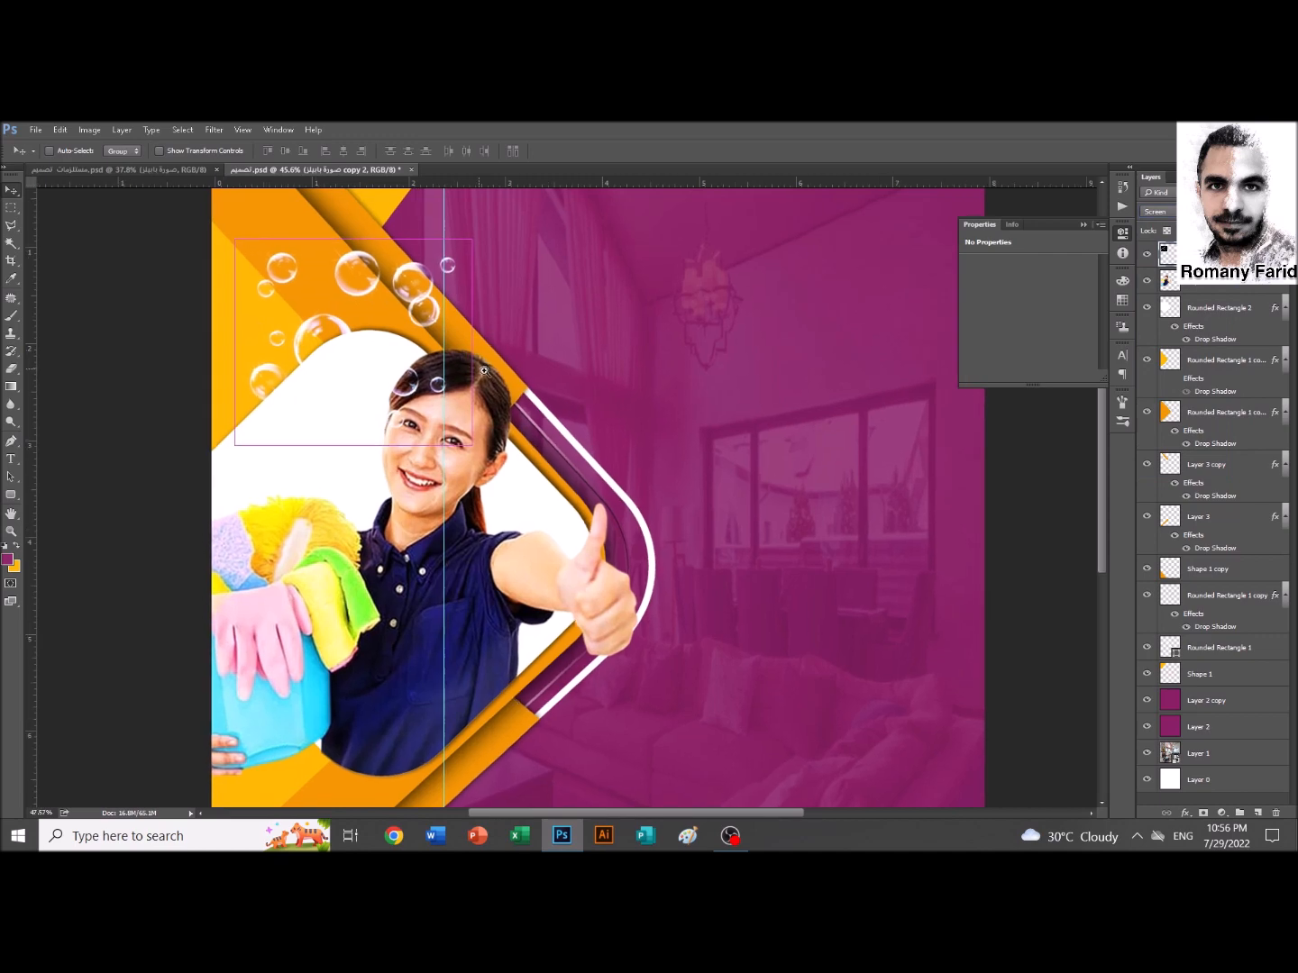
Outline the bubbles covering the cleaner's hair and face with the Pen tool, erase that area and save
key("p")
left_click(532, 366)
left_click(452, 427)
left_click(399, 451)
left_click_drag(383, 457, 376, 448)
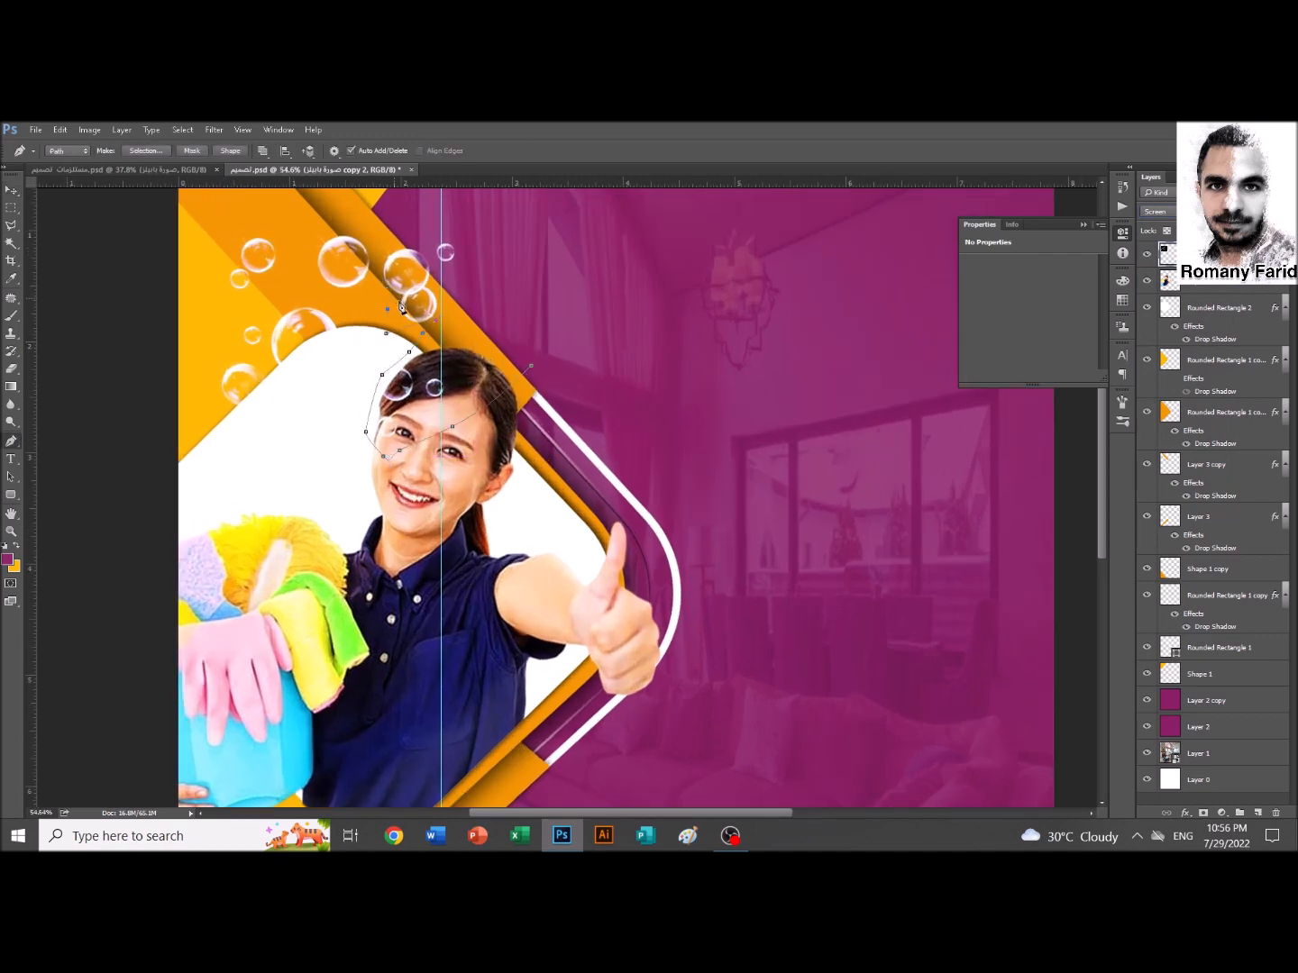
scroll(539, 311, "down", 1)
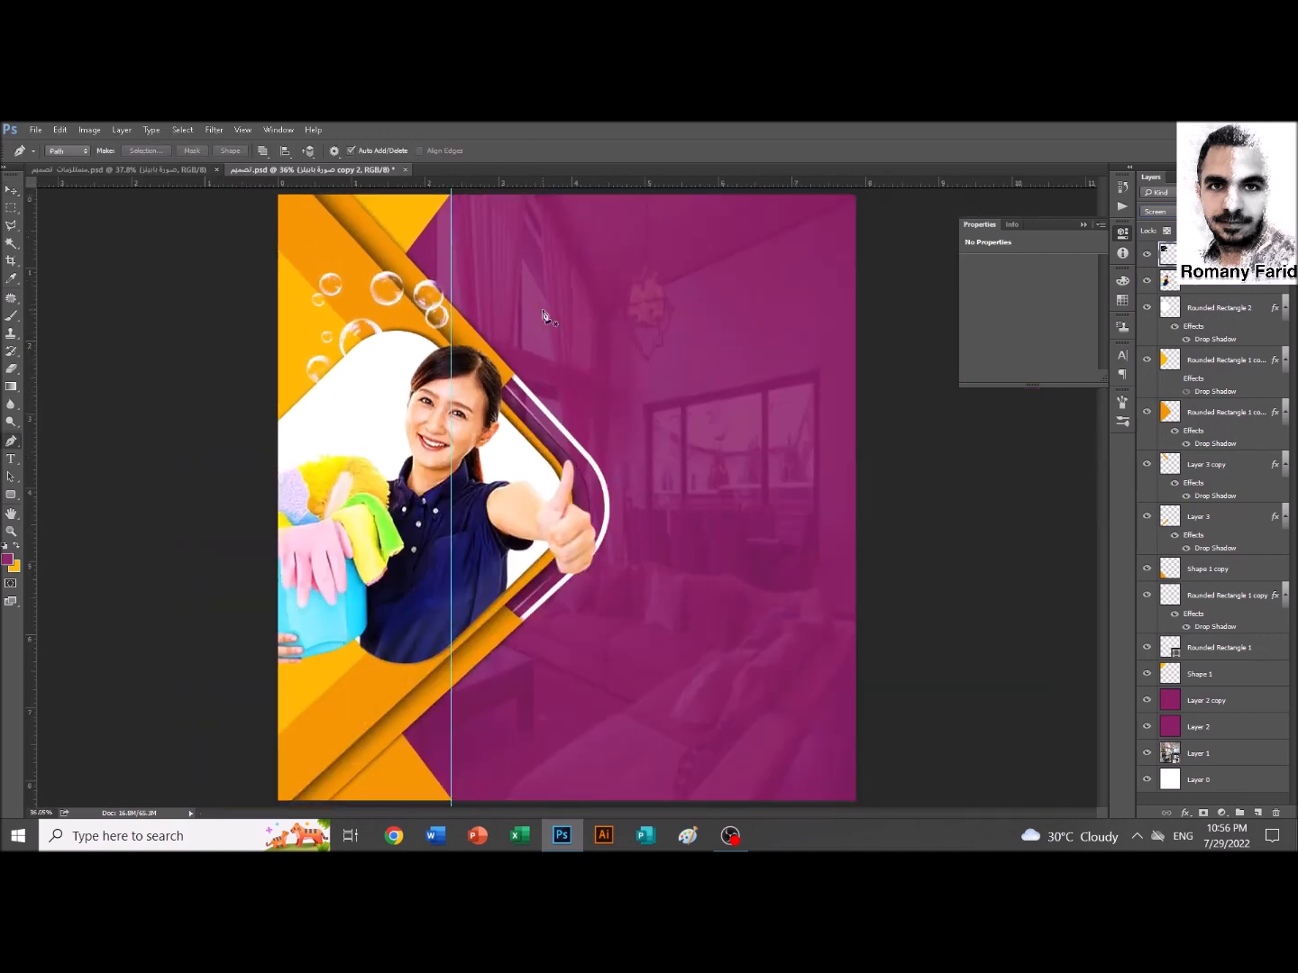
scroll(514, 426, "up", 2)
scroll(514, 426, "down", 2)
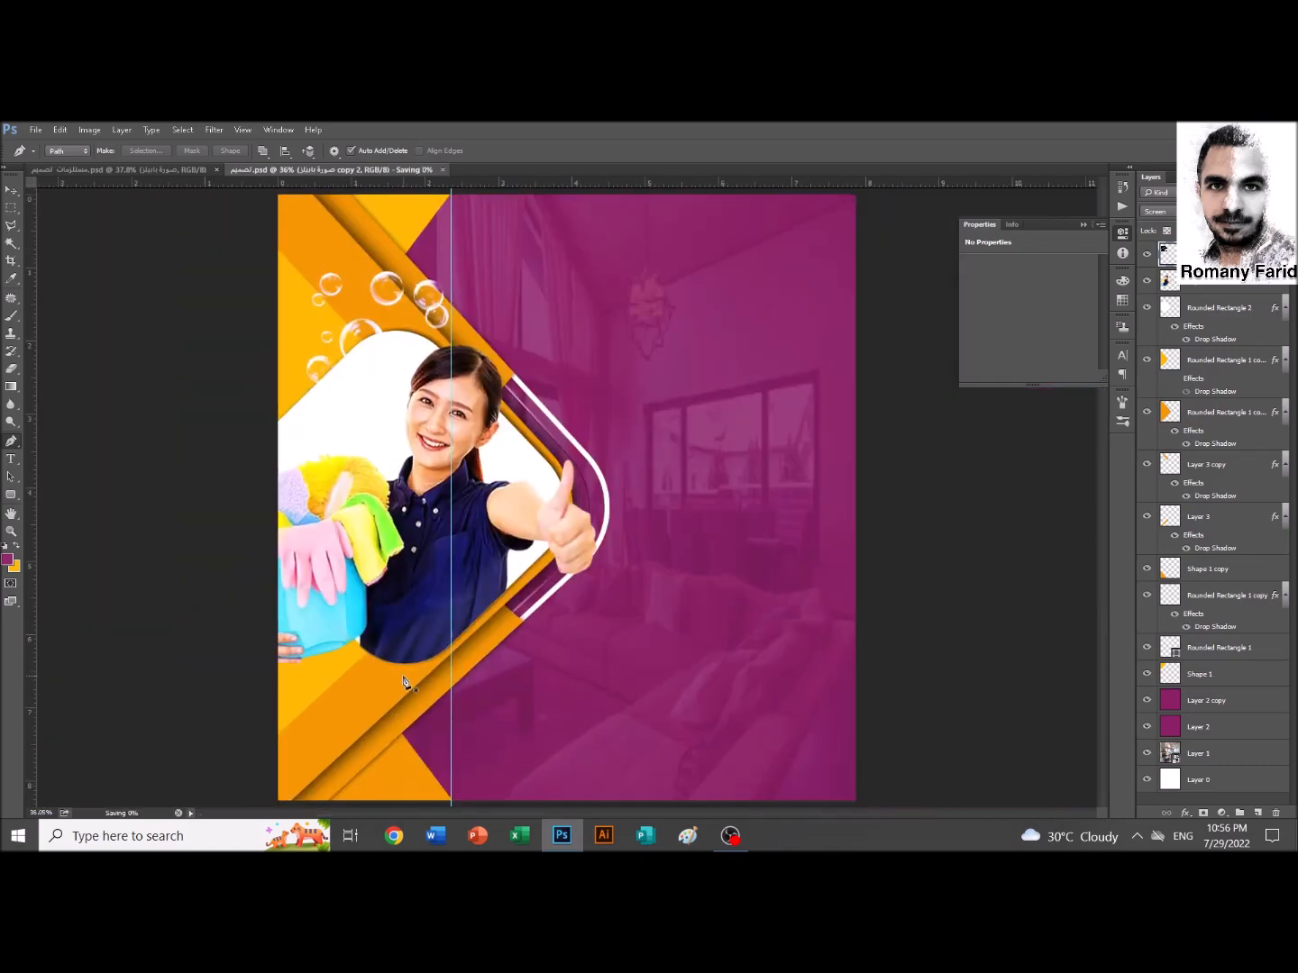
Place soap_bubbles_PNG10 from the computer and shrink it to about 0.46 by 1.09 in over the cleaner's thumb
key("ctrl+Tab")
key("super+d")
double_click(157, 577)
left_click_drag(287, 281, 599, 455)
key("Return")
key("ctrl+t")
left_click_drag(855, 208, 612, 454)
left_click_drag(616, 465, 620, 466)
key("Return")
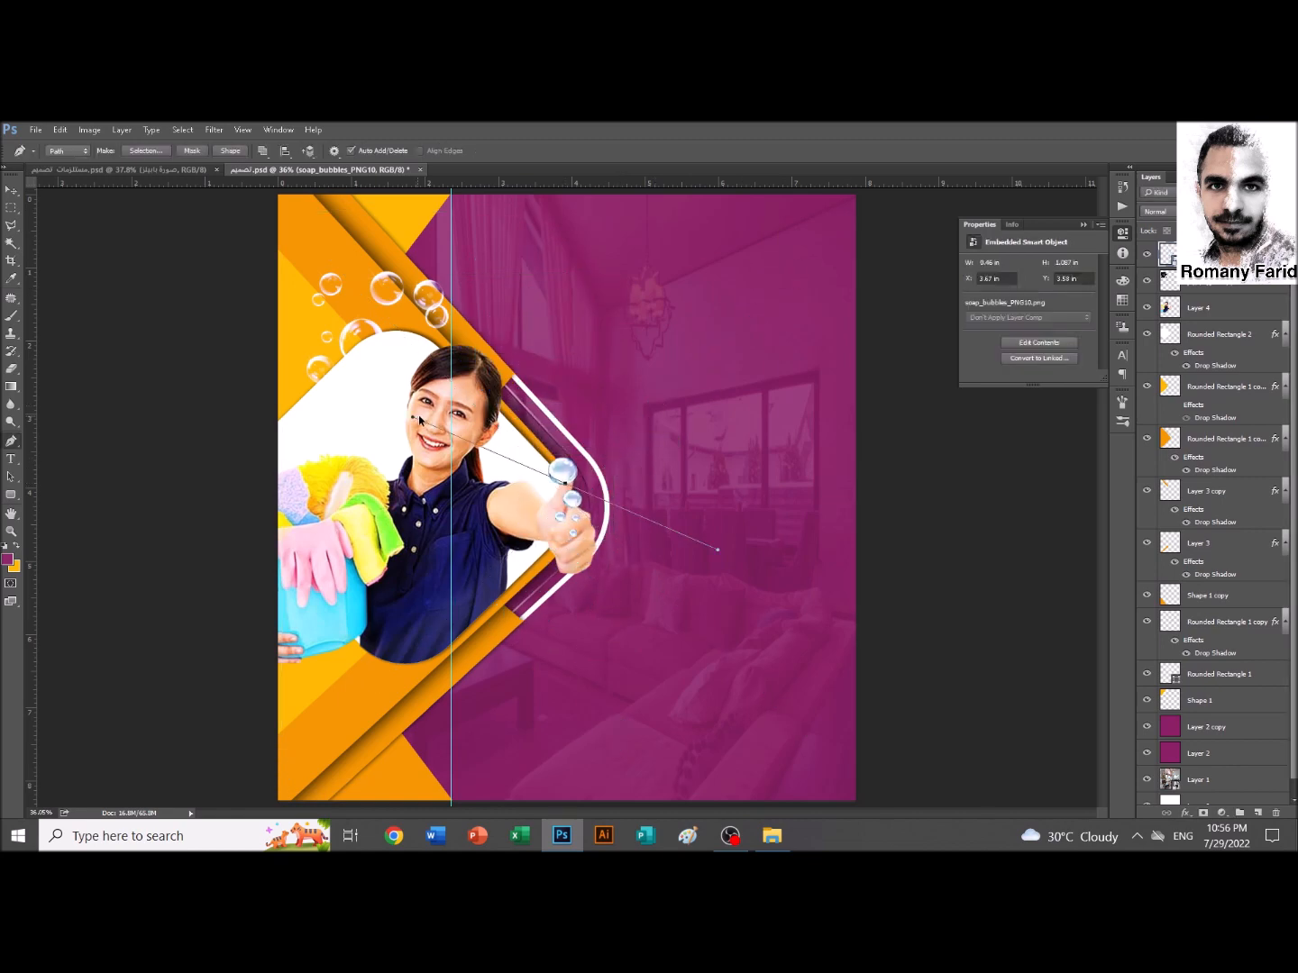
Undo the stray pen path and reposition the small soap bubbles on the white shape beside the cleaner's face
key("ctrl+z")
key("ctrl+t")
left_click_drag(789, 232, 439, 385)
key("Return")
key("ctrl+u")
key("alt+o")
left_click_drag(560, 376, 640, 409)
left_click_drag(569, 373, 581, 380)
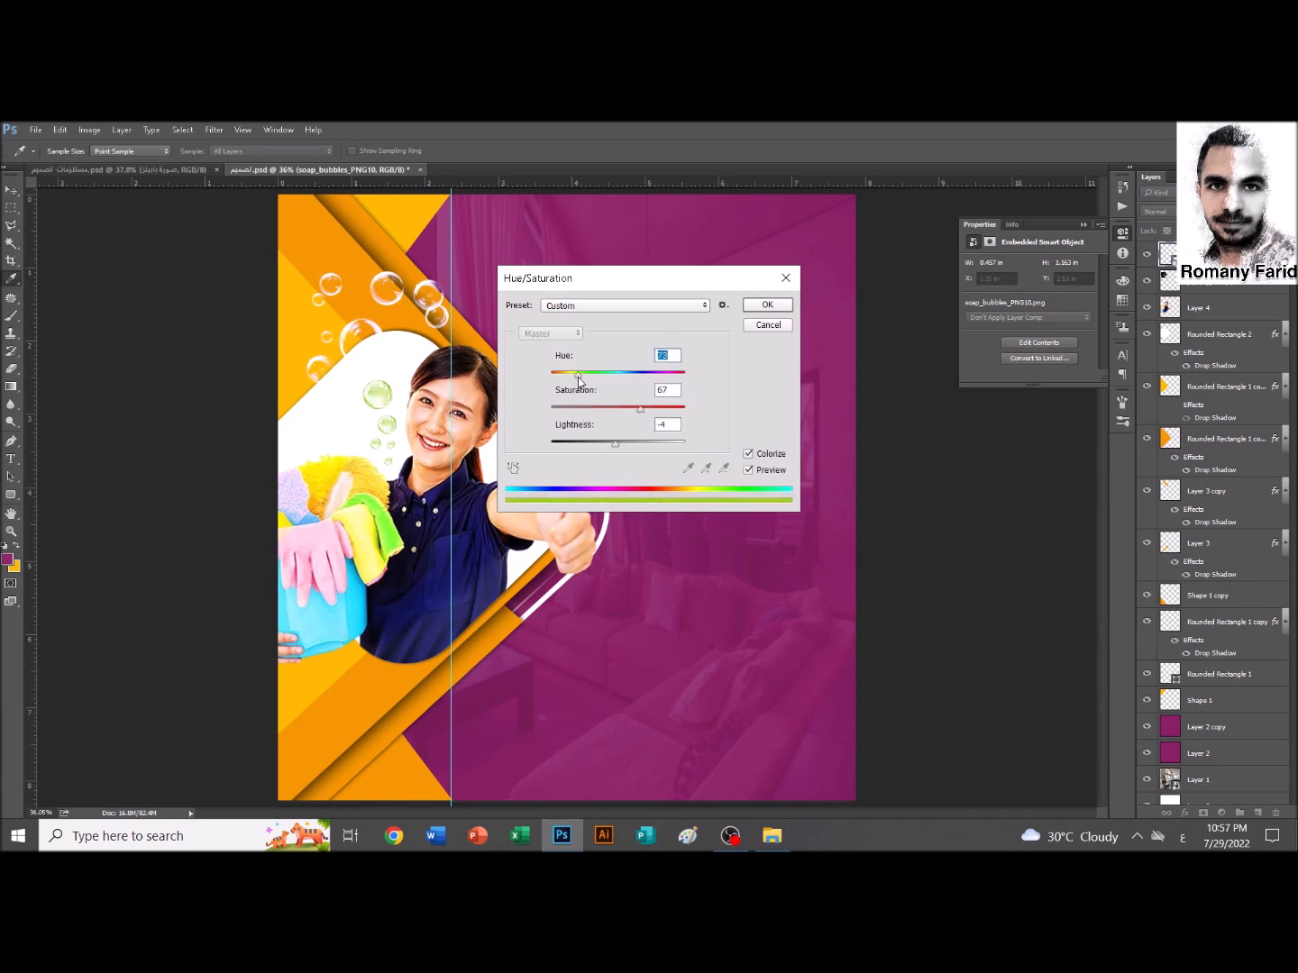
key("Escape")
Shift both the small soap bubbles and the larger transparent bubbles slightly left, away from the cleaner's face, and save
left_click_drag(381, 395, 361, 386)
left_click_drag(386, 288, 366, 304)
key("alt+shift")
key("ctrl+minus")
key("ctrl+s")
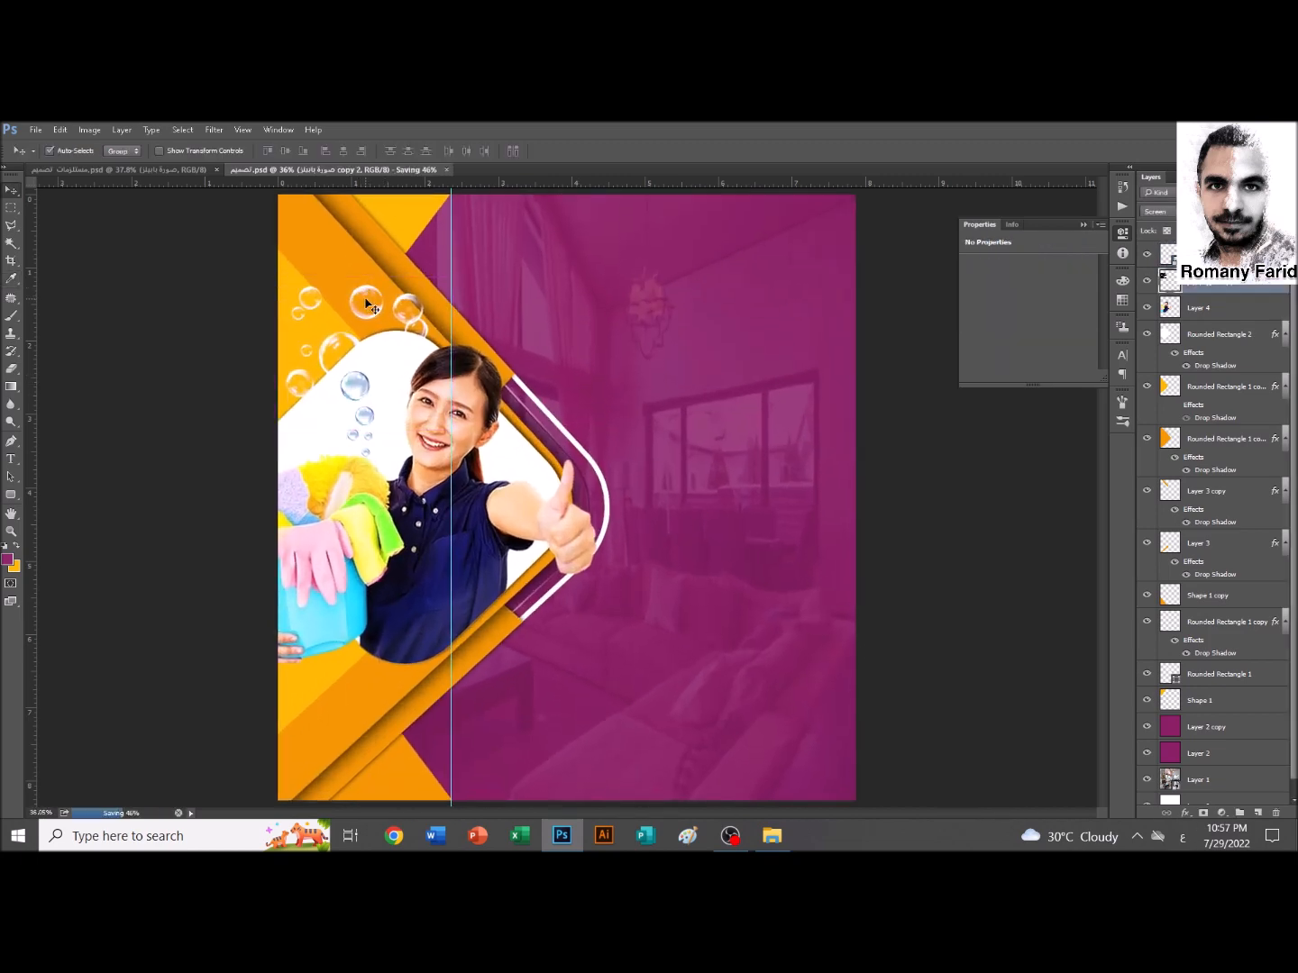
Rasterize the soap_bubbles_PNG10 layer, colorize it golden yellow with Hue/Saturation and save
left_click(368, 389, "ctrl")
right_click(1226, 256)
left_click(1050, 498)
key("ctrl+u")
left_click(1099, 702)
left_click_drag(1019, 625, 928, 628)
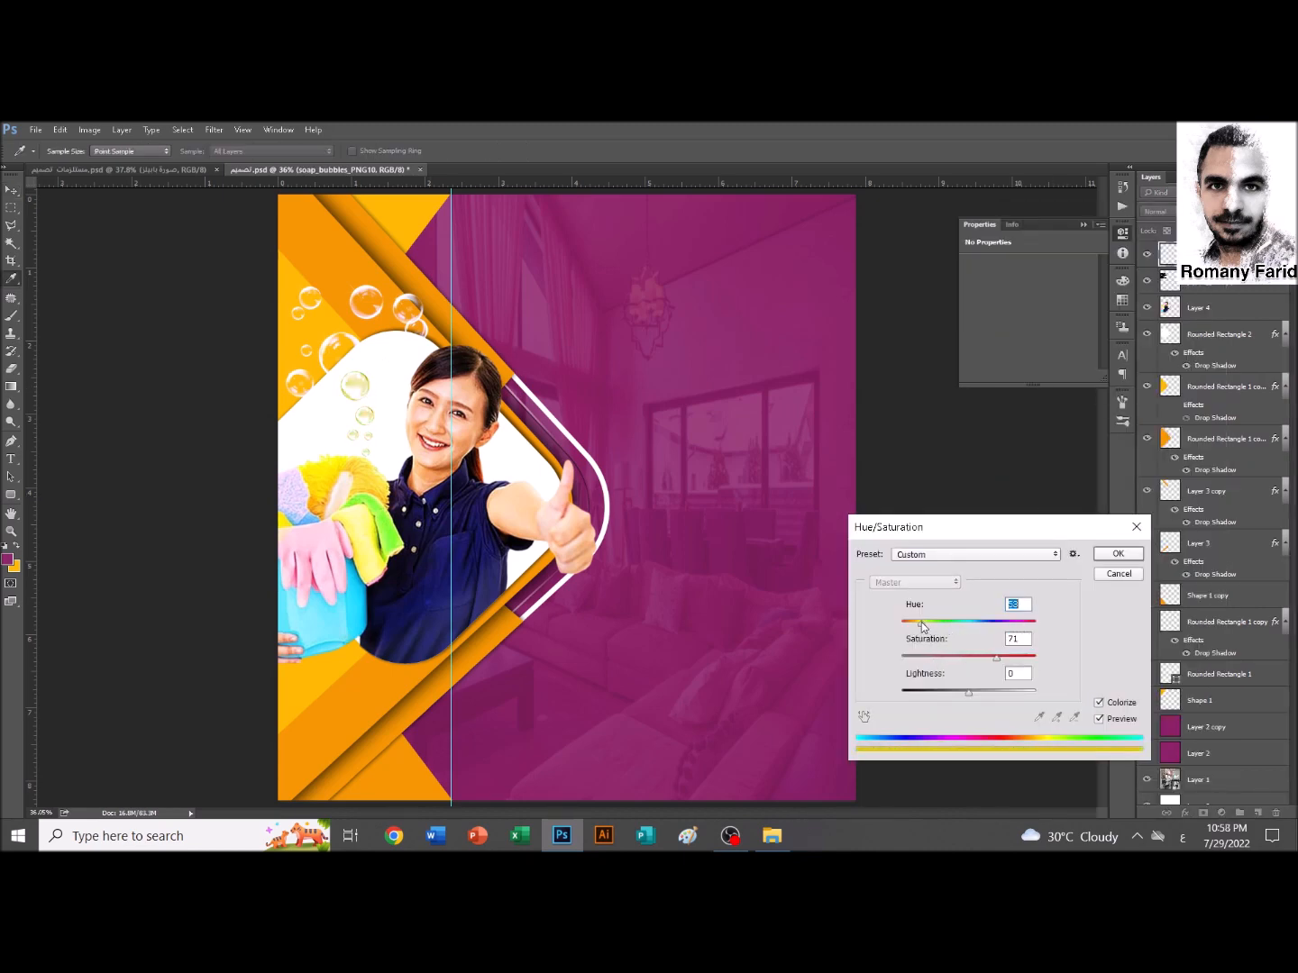
left_click_drag(969, 694, 973, 693)
left_click_drag(988, 657, 1003, 664)
key("Return")
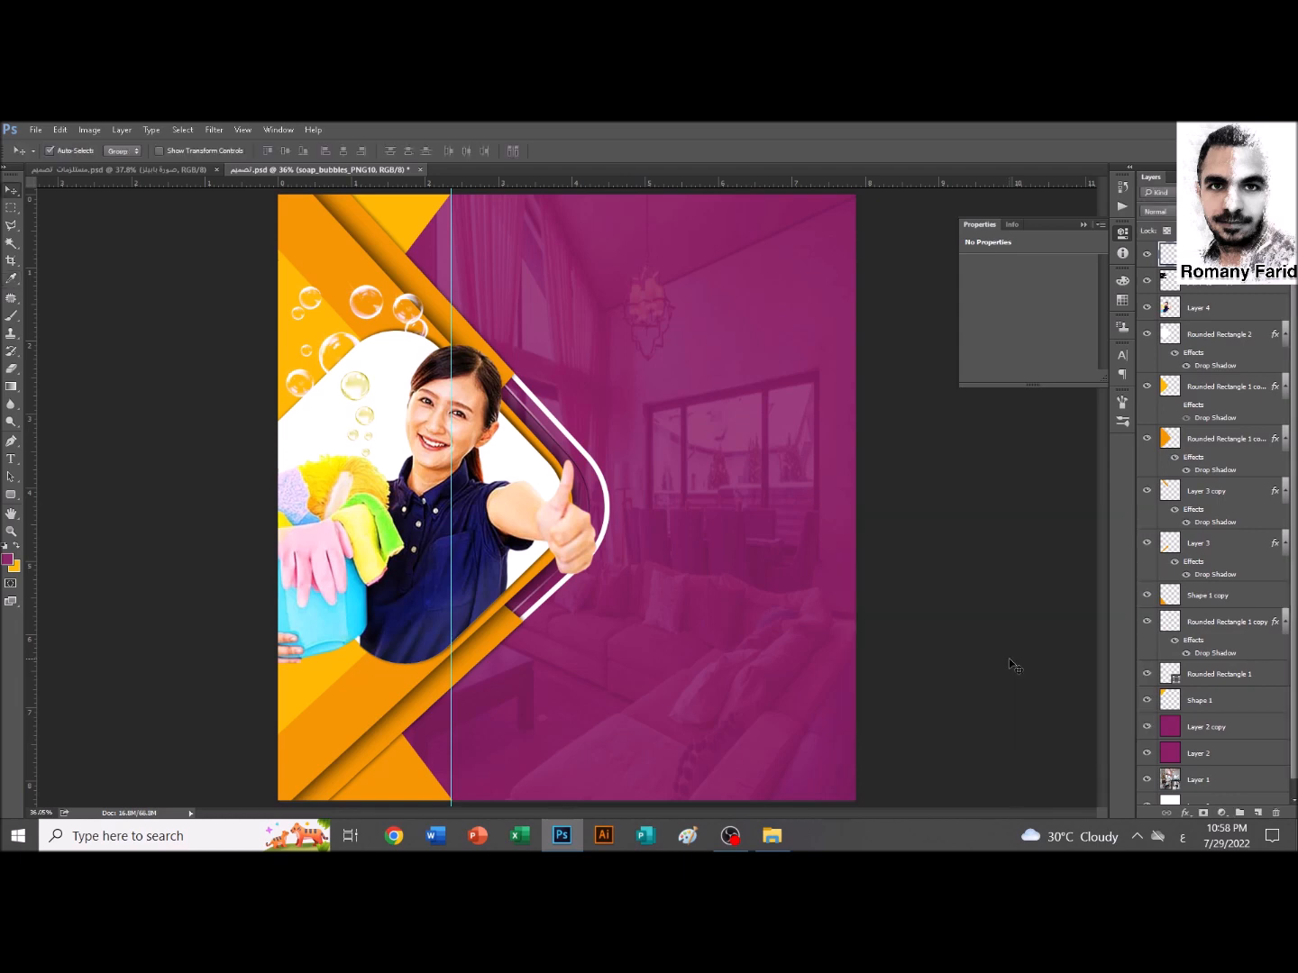
key("ctrl+s")
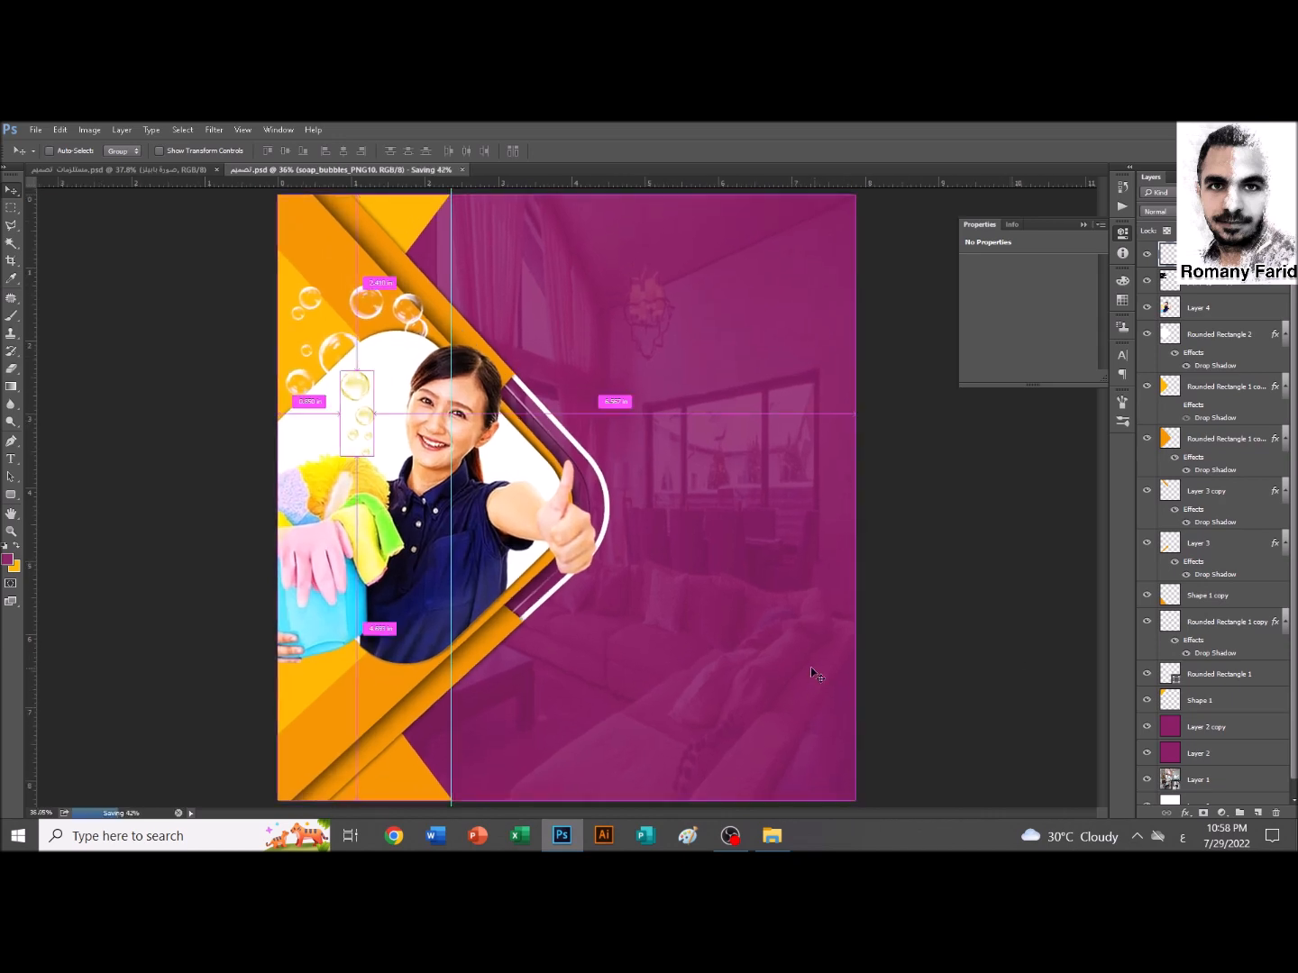
Add a new layer and draw a 22 px white circle with a 0 pt stroke over the lower sofa area
key("ctrl+shift+n")
key("Return")
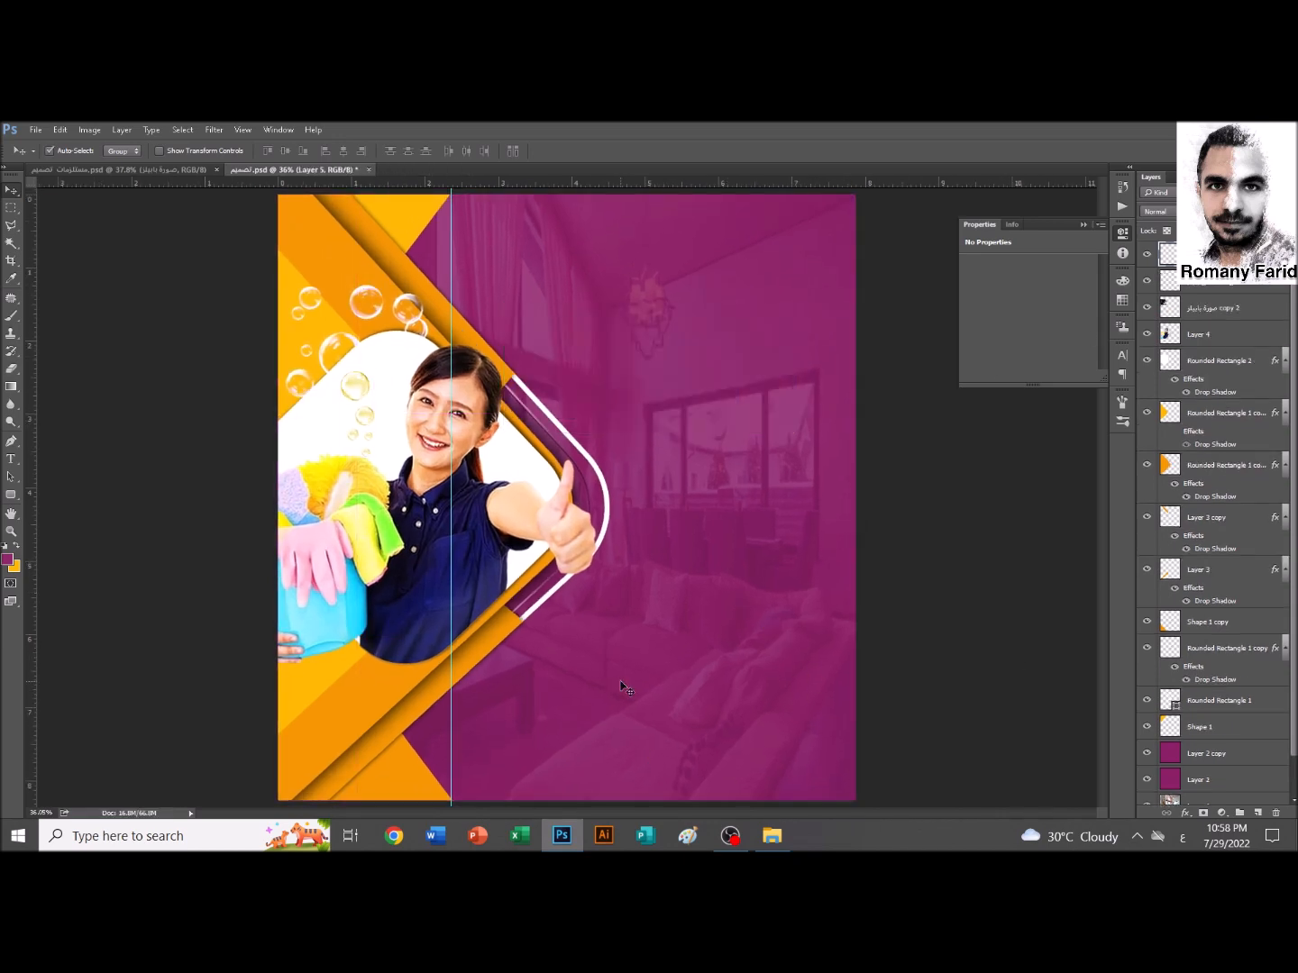
key("t")
scroll(649, 766, "up", 5)
left_click(711, 716)
key("ctrl+minus")
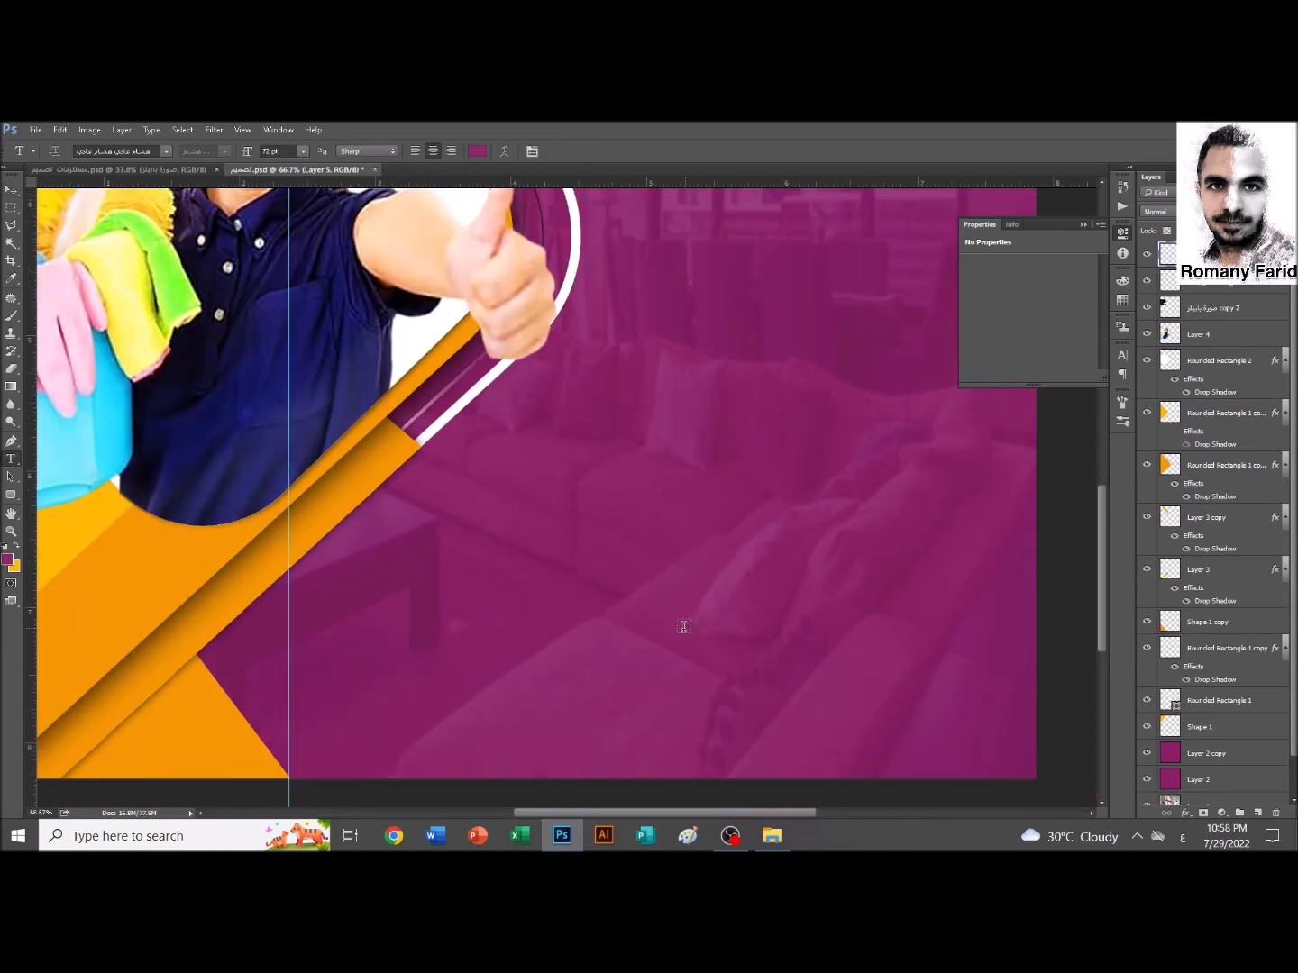
key("u")
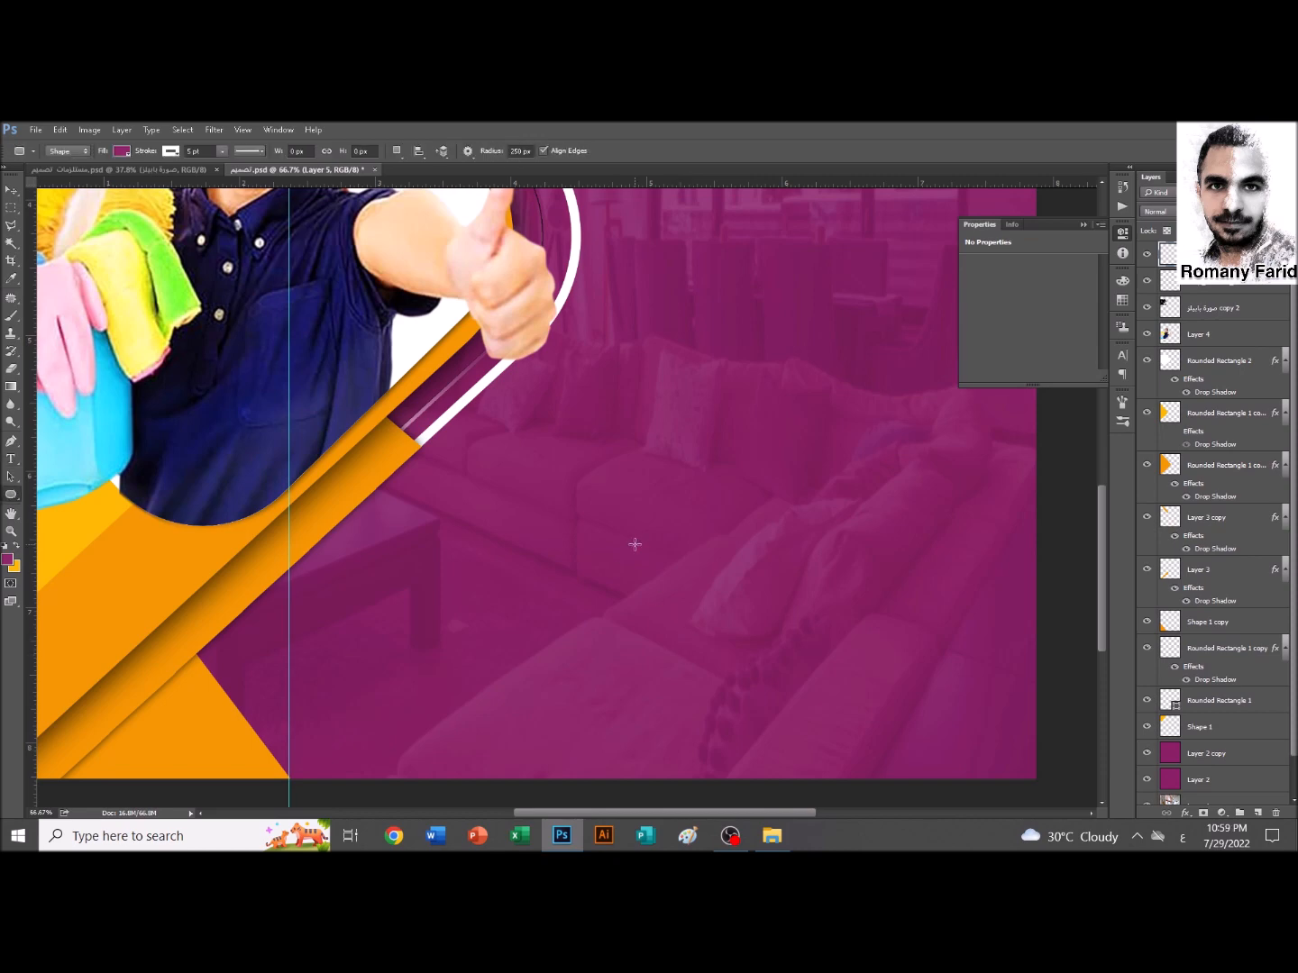
left_click(122, 152)
left_click(81, 223)
left_click_drag(207, 151, 145, 166)
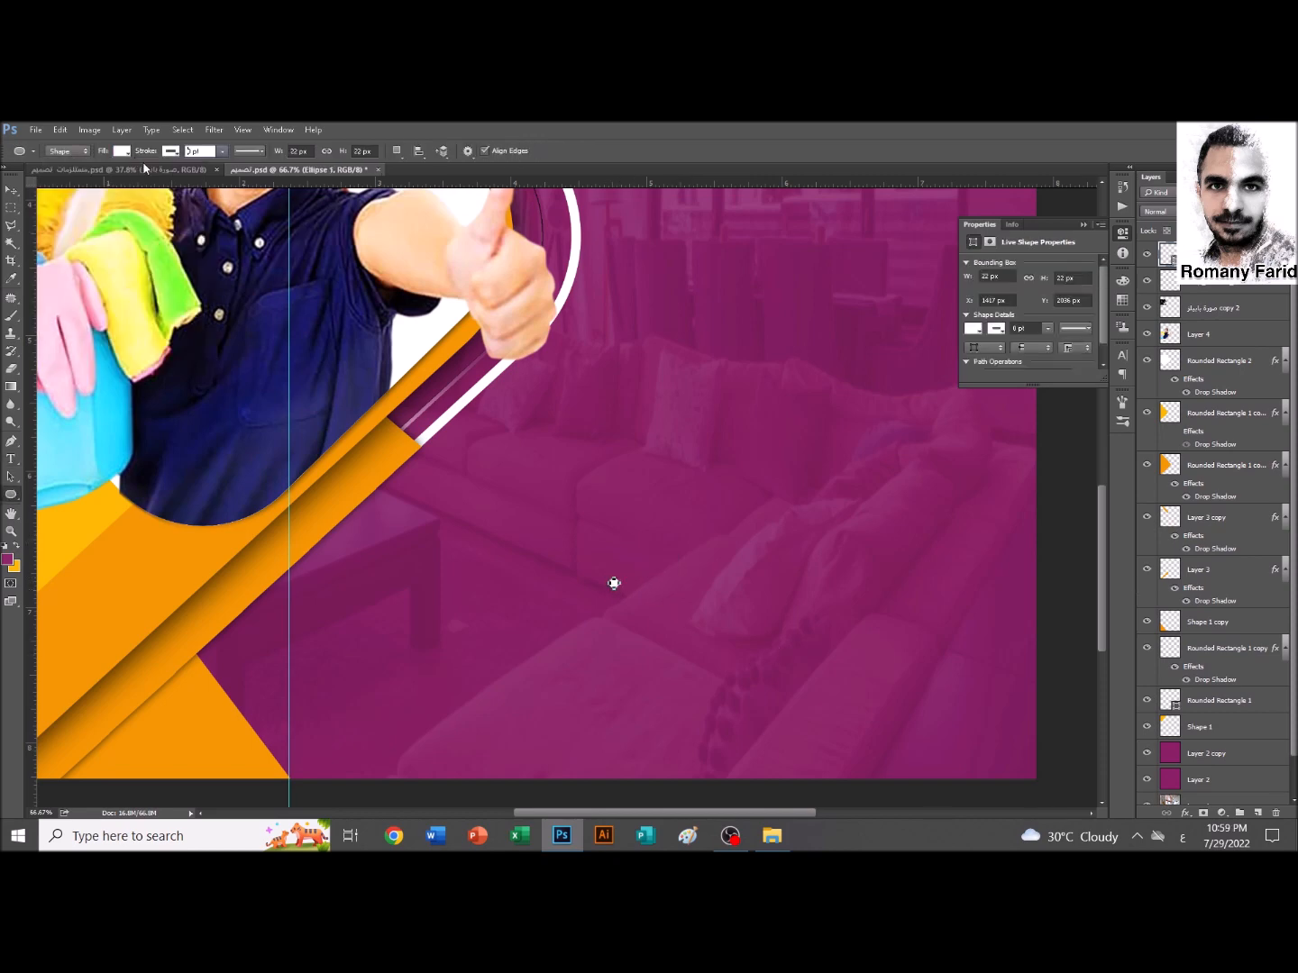
type("0")
key("Return")
Copy the white circle downward twice into an evenly spaced column of three dots and group them
key("v")
left_click_drag(614, 597, 615, 614)
left_click_drag(614, 615, 616, 643)
left_click(616, 613, "shift")
left_click(619, 590, "shift")
key("ctrl+g")
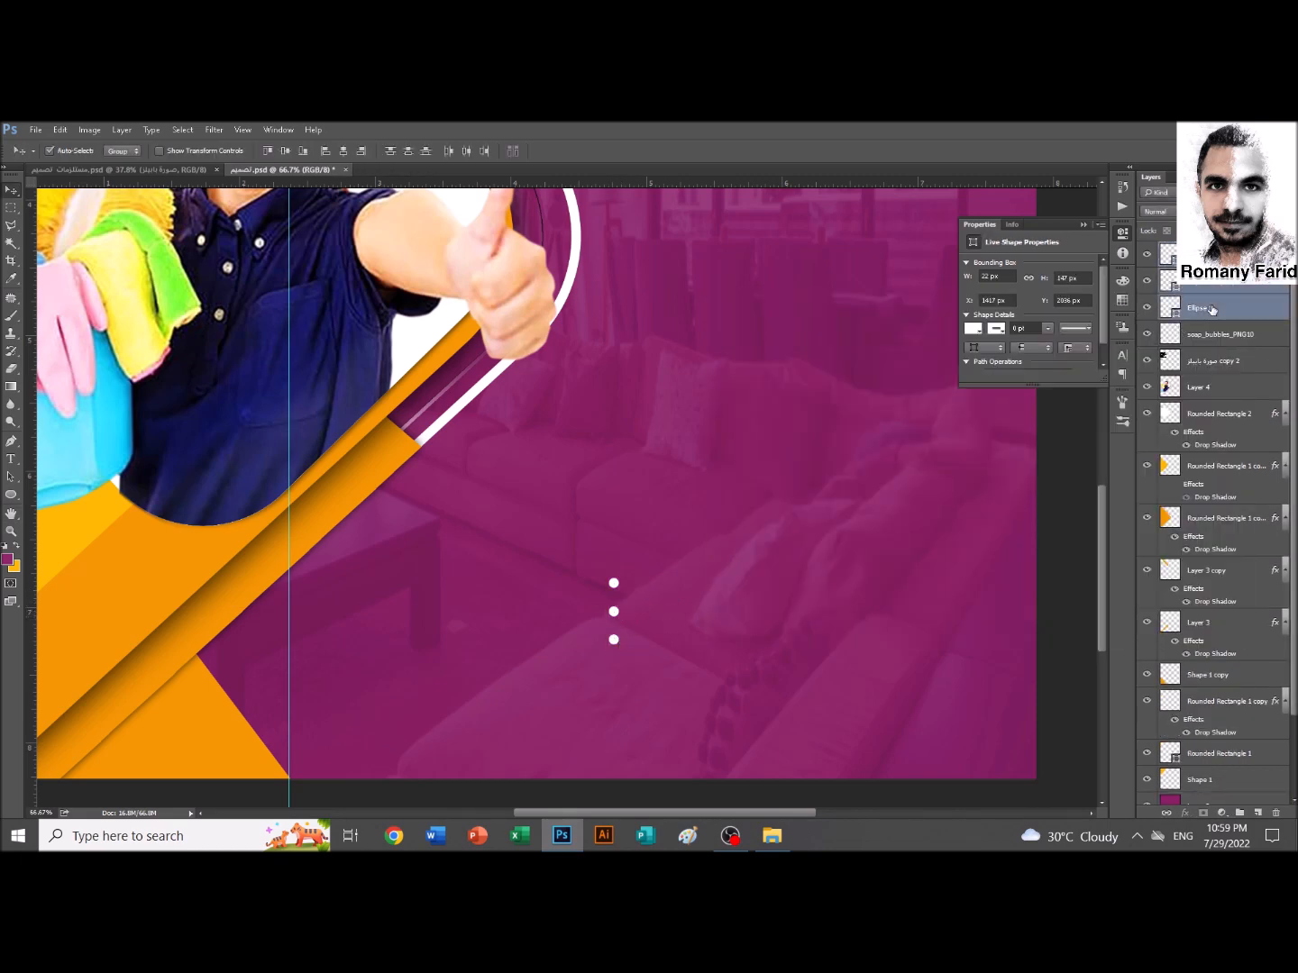
Copy the three-dot column sideways until seven evenly spaced columns form a grid of dots
left_click_drag(616, 584, 802, 581)
scroll(767, 586, "right", 2)
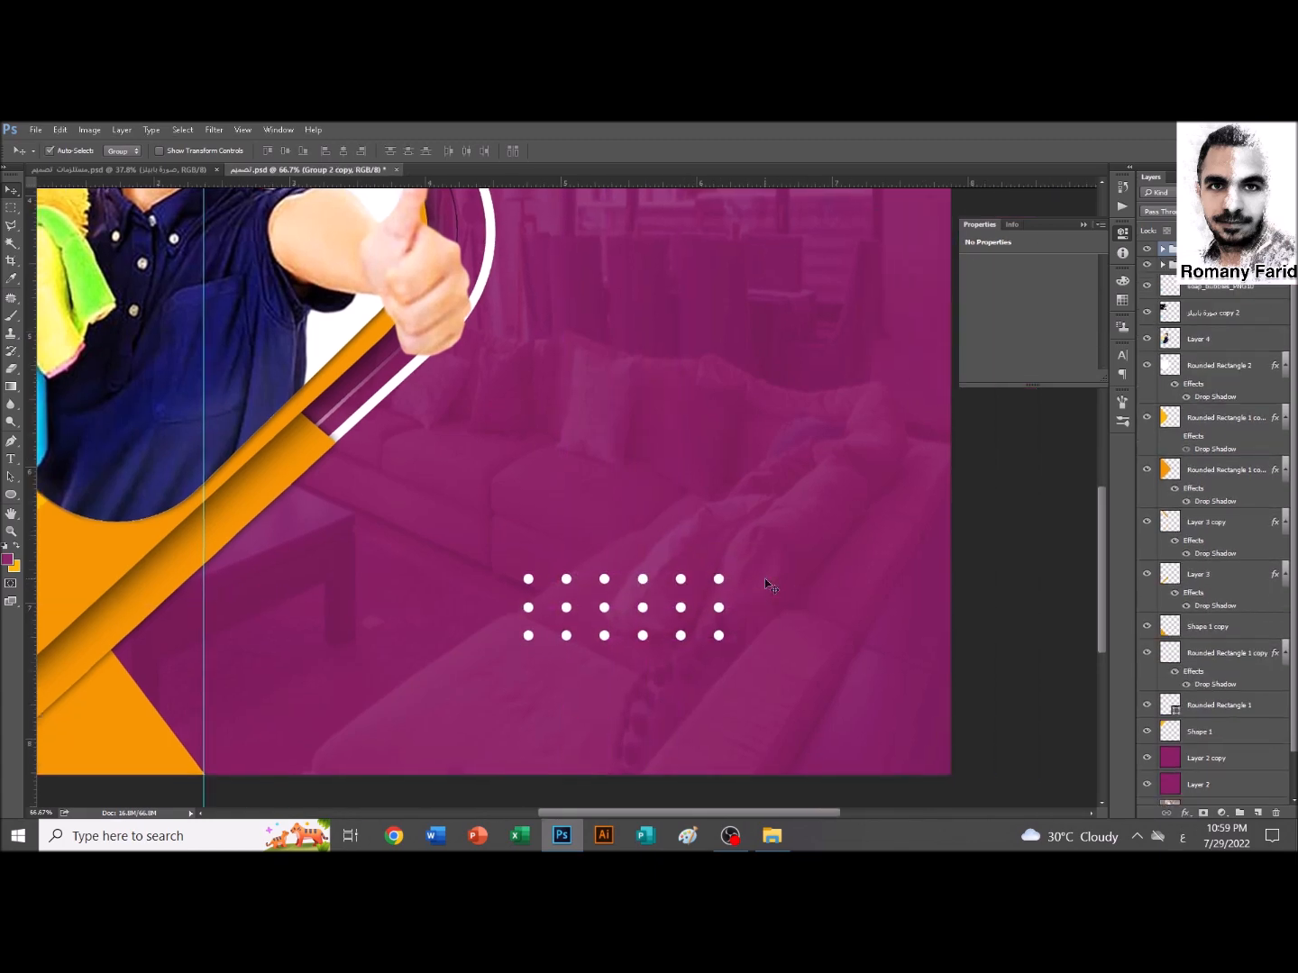
key("ctrl+shift+g")
left_click(719, 582, "ctrl")
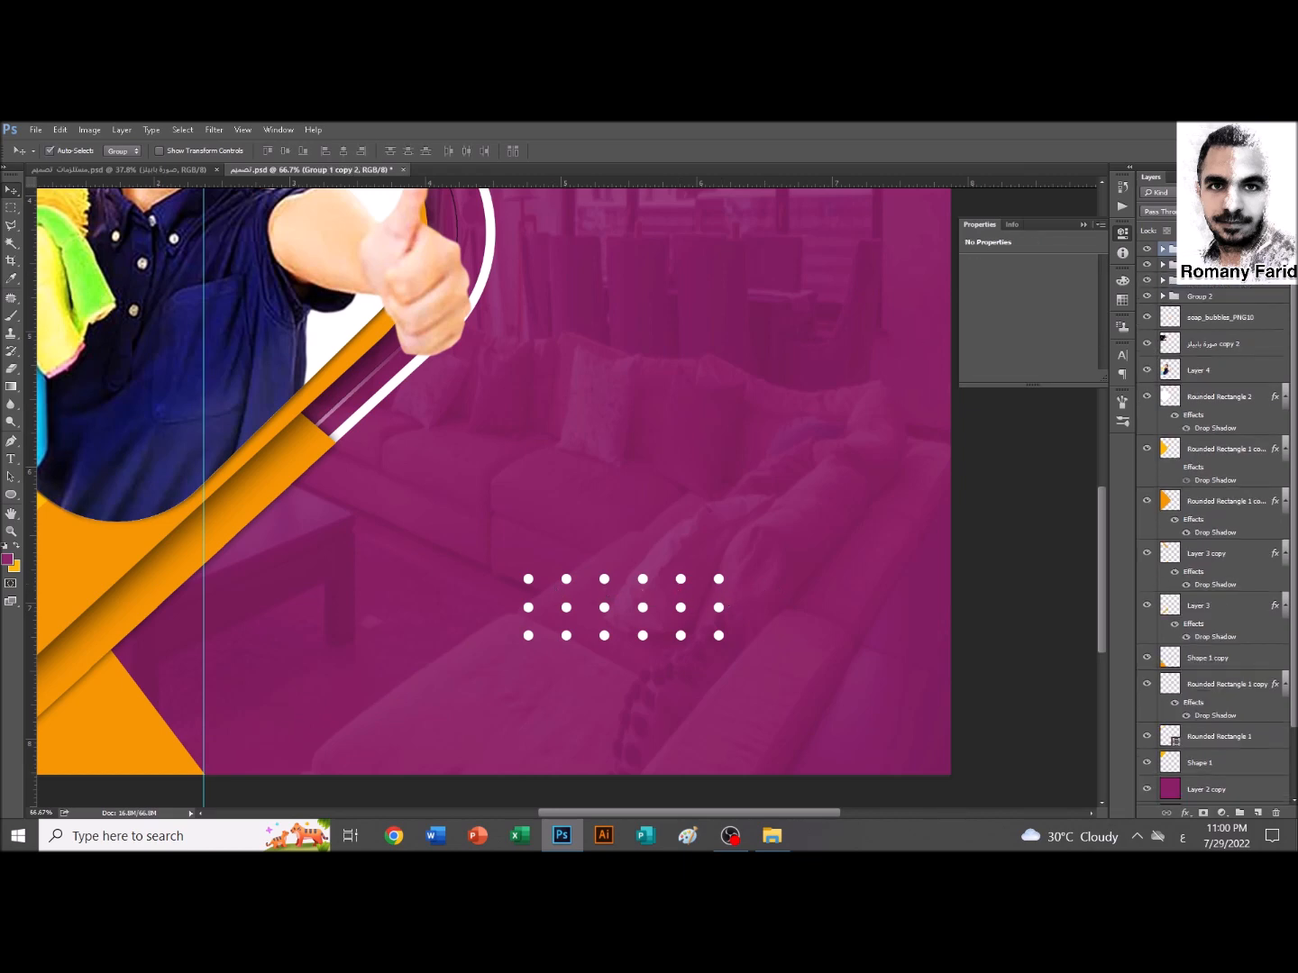
key("ctrl+j")
key("ctrl+t")
left_click_drag(720, 583, 757, 583)
key("Return")
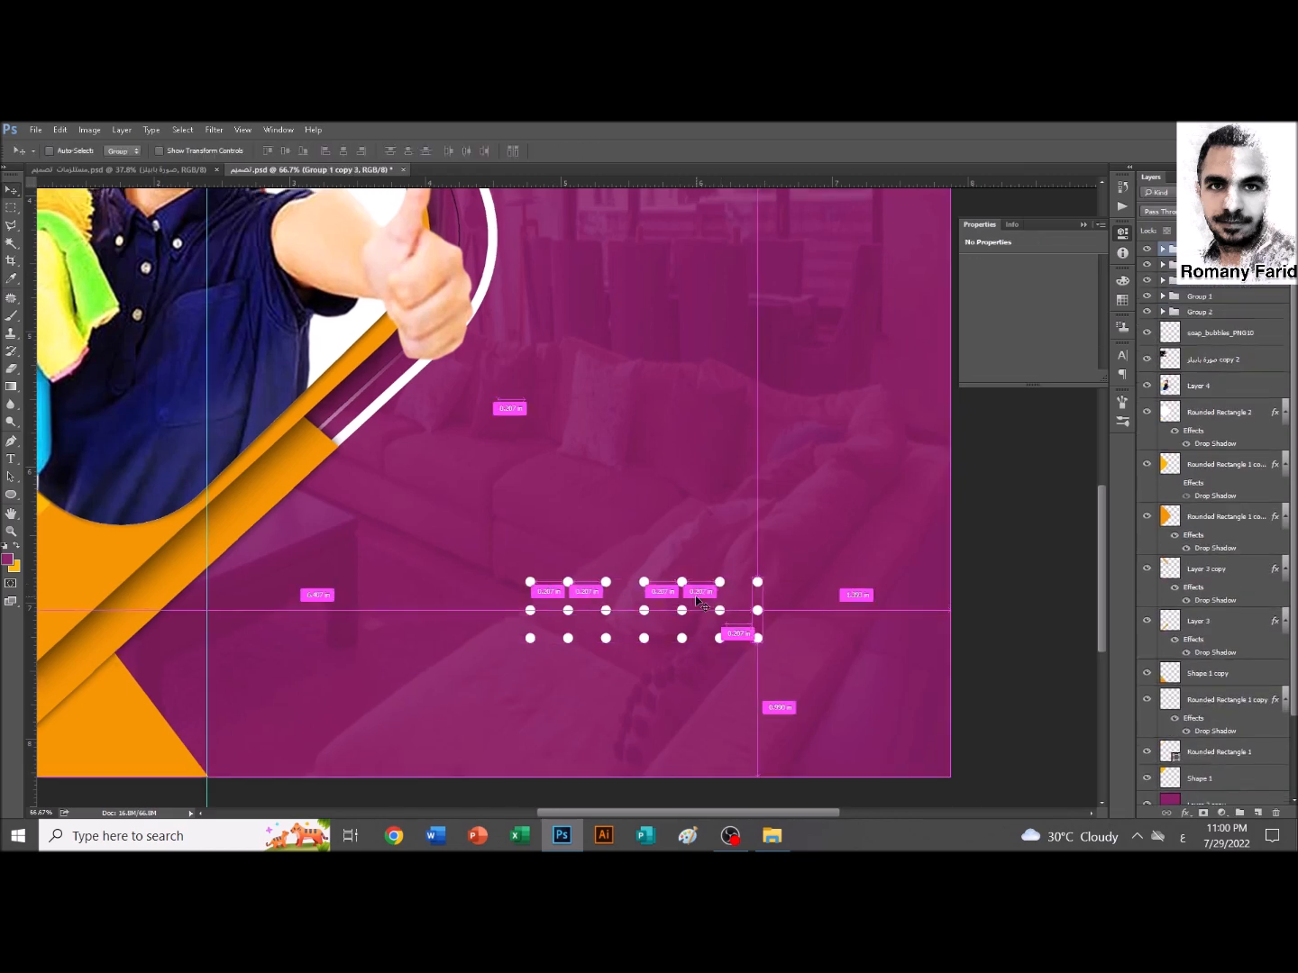
Group all the dot columns, move the grid onto the orange area above the cleaner and scale it to about 66%
key("ctrl+0")
left_click(1205, 313, "shift")
key("ctrl+g")
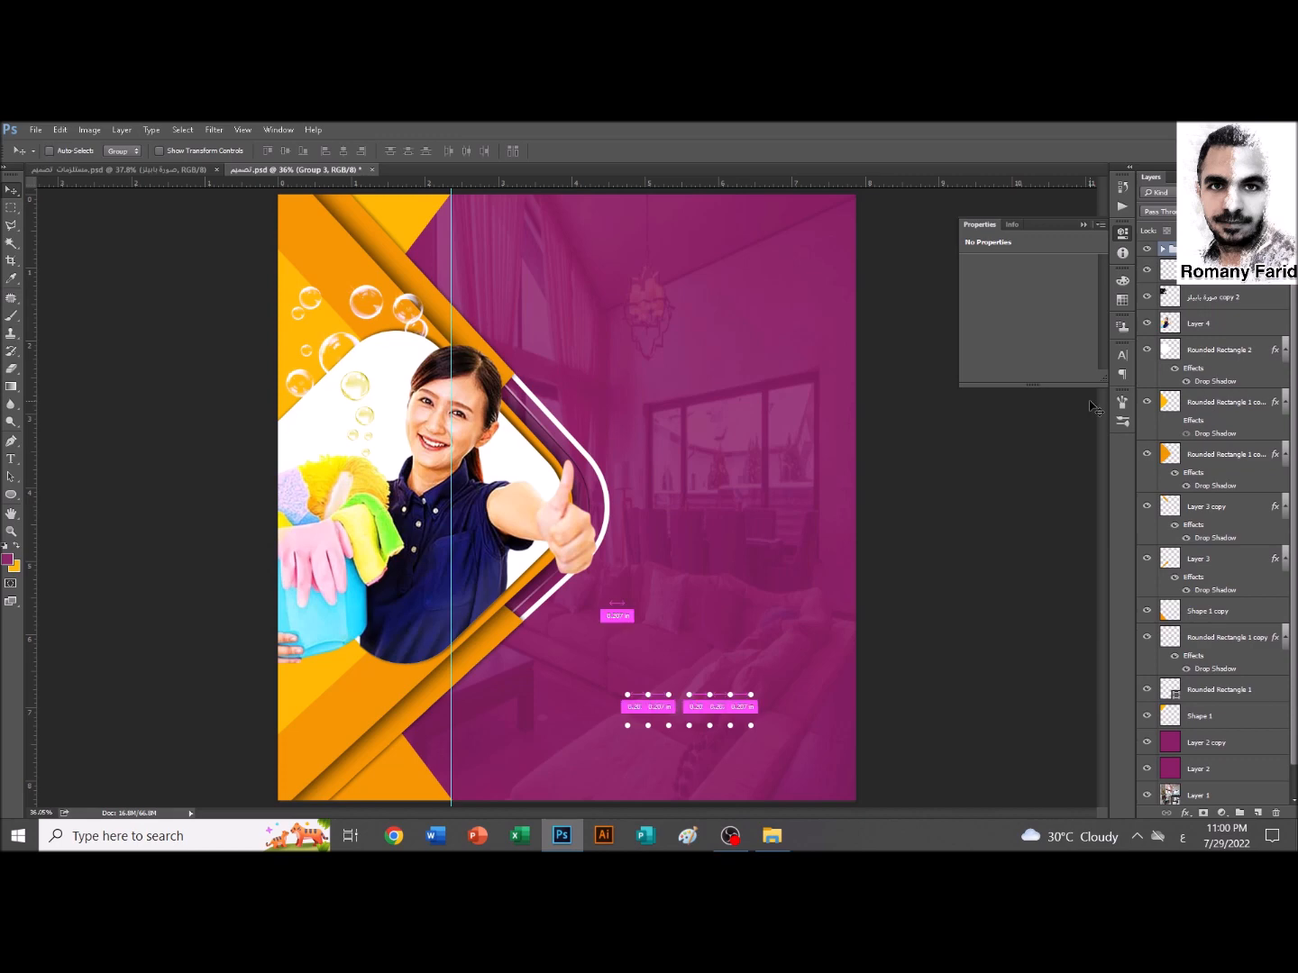
left_click_drag(744, 689, 407, 308)
key("ctrl+t")
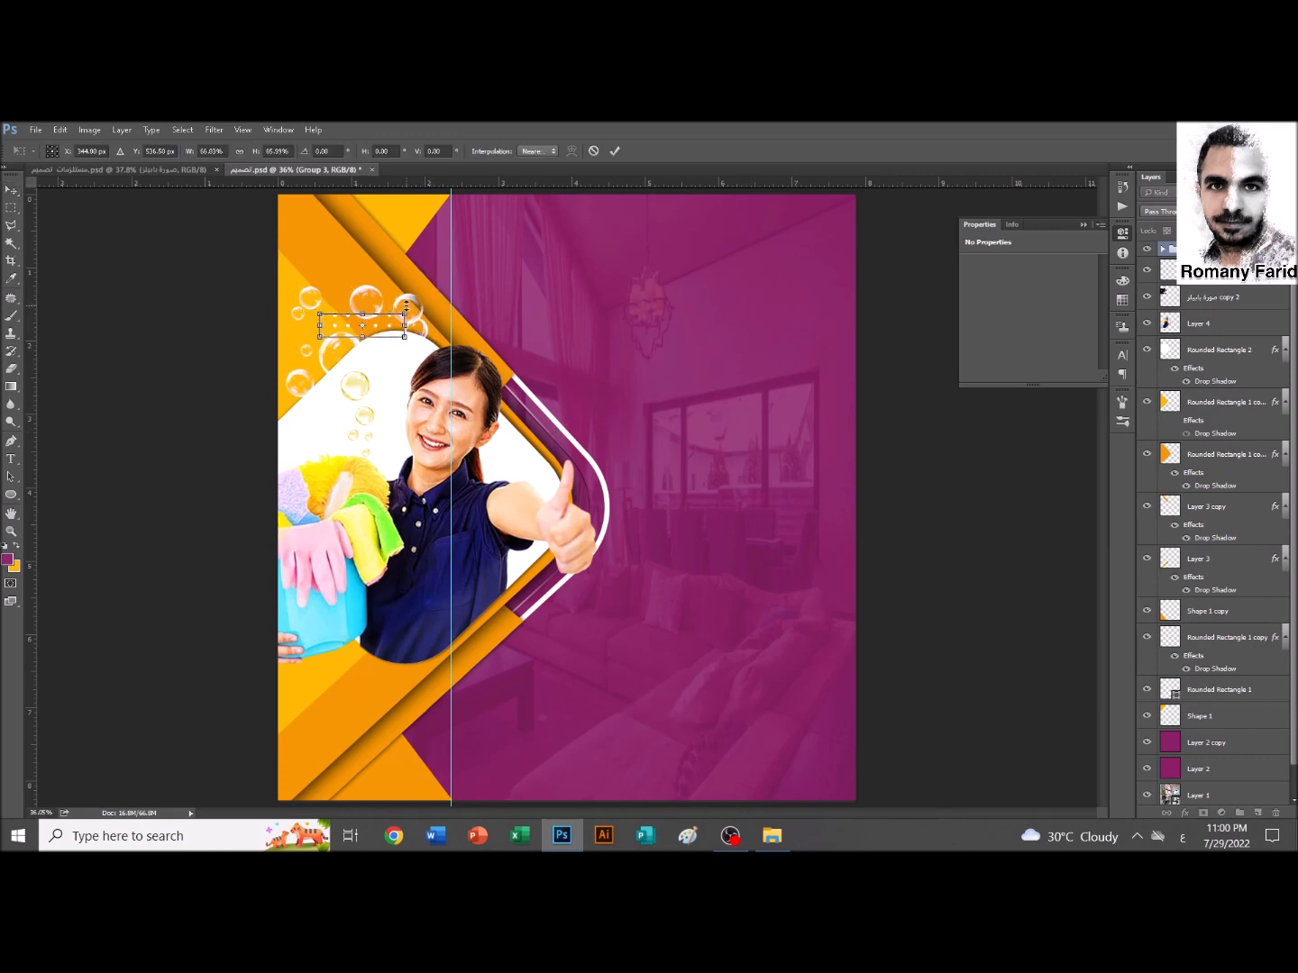
key("Return")
Send the dot grid behind both bubble layers and nudge it left
key("ctrl+bracketleft")
key("ctrl+bracketleft")
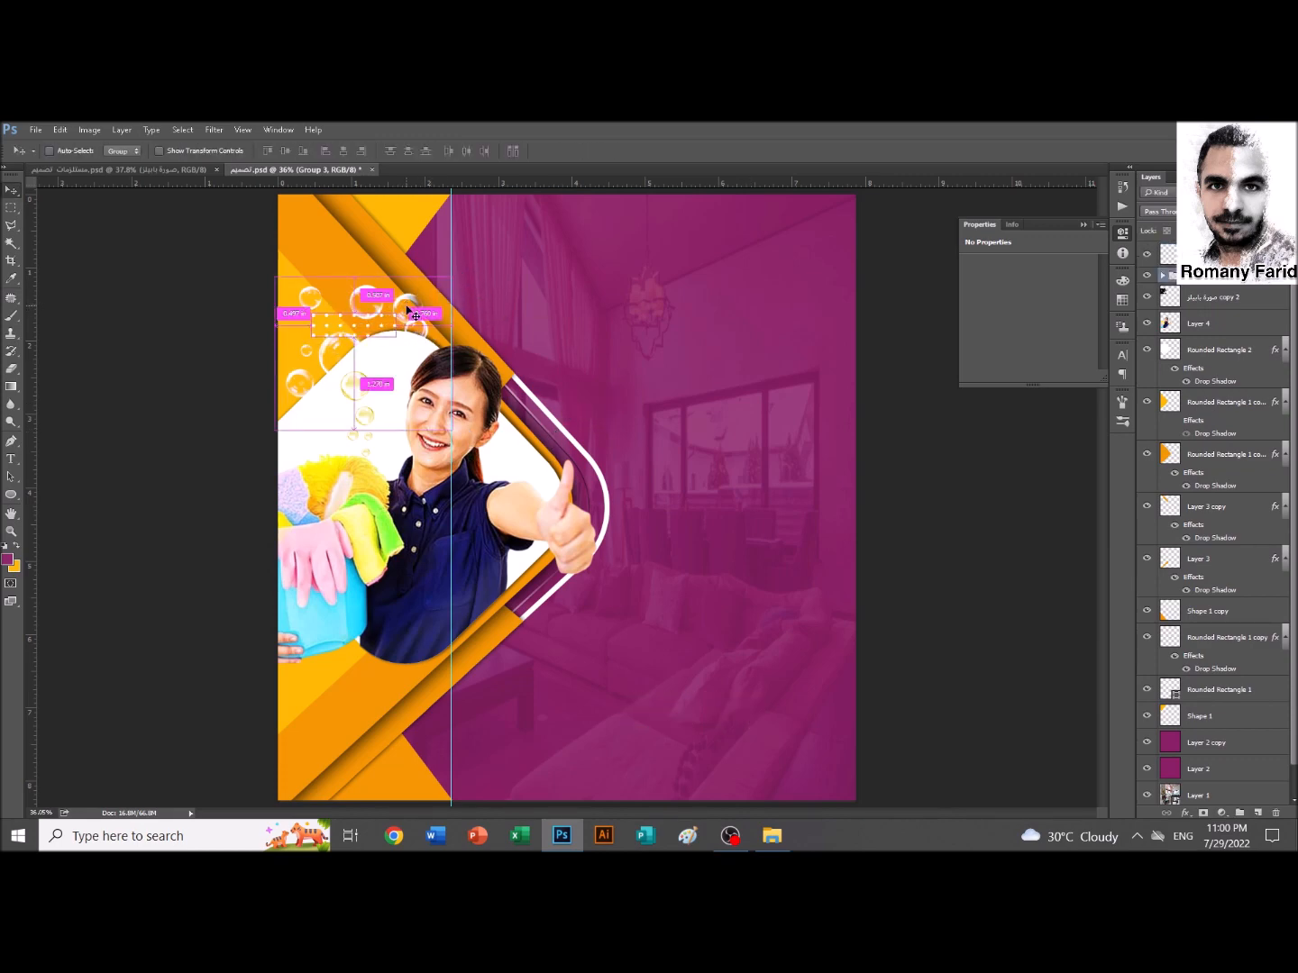
key("shift+Left")
key("shift+Left")
key("shift+Left")
key("shift+Left")
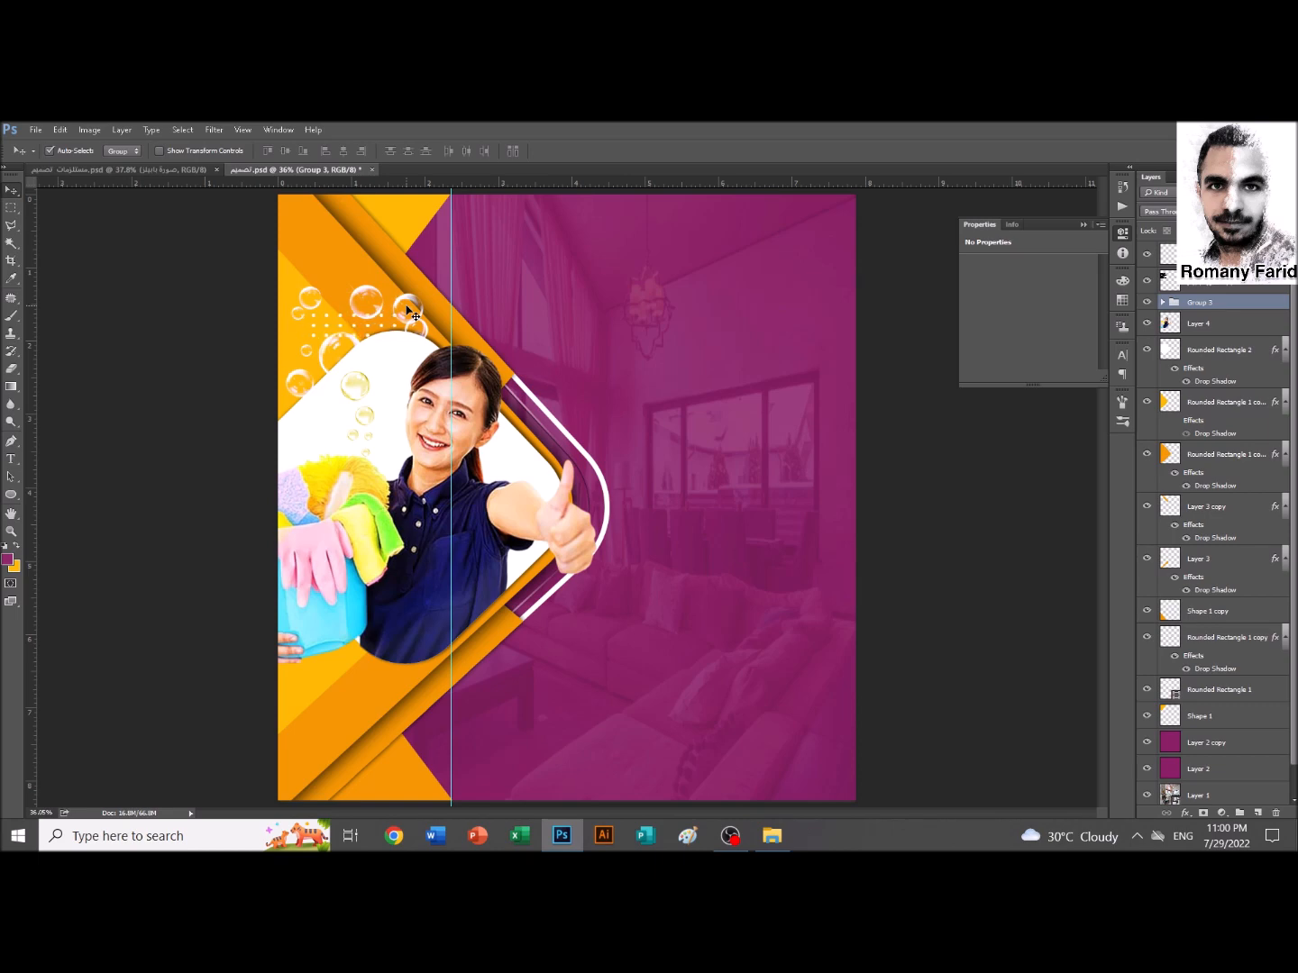
Copy the dot grid straight down onto the orange bottom area, and copy that grid across onto the purple sofa
key("ctrl+alt+t")
left_click_drag(372, 336, 375, 767)
key("Return")
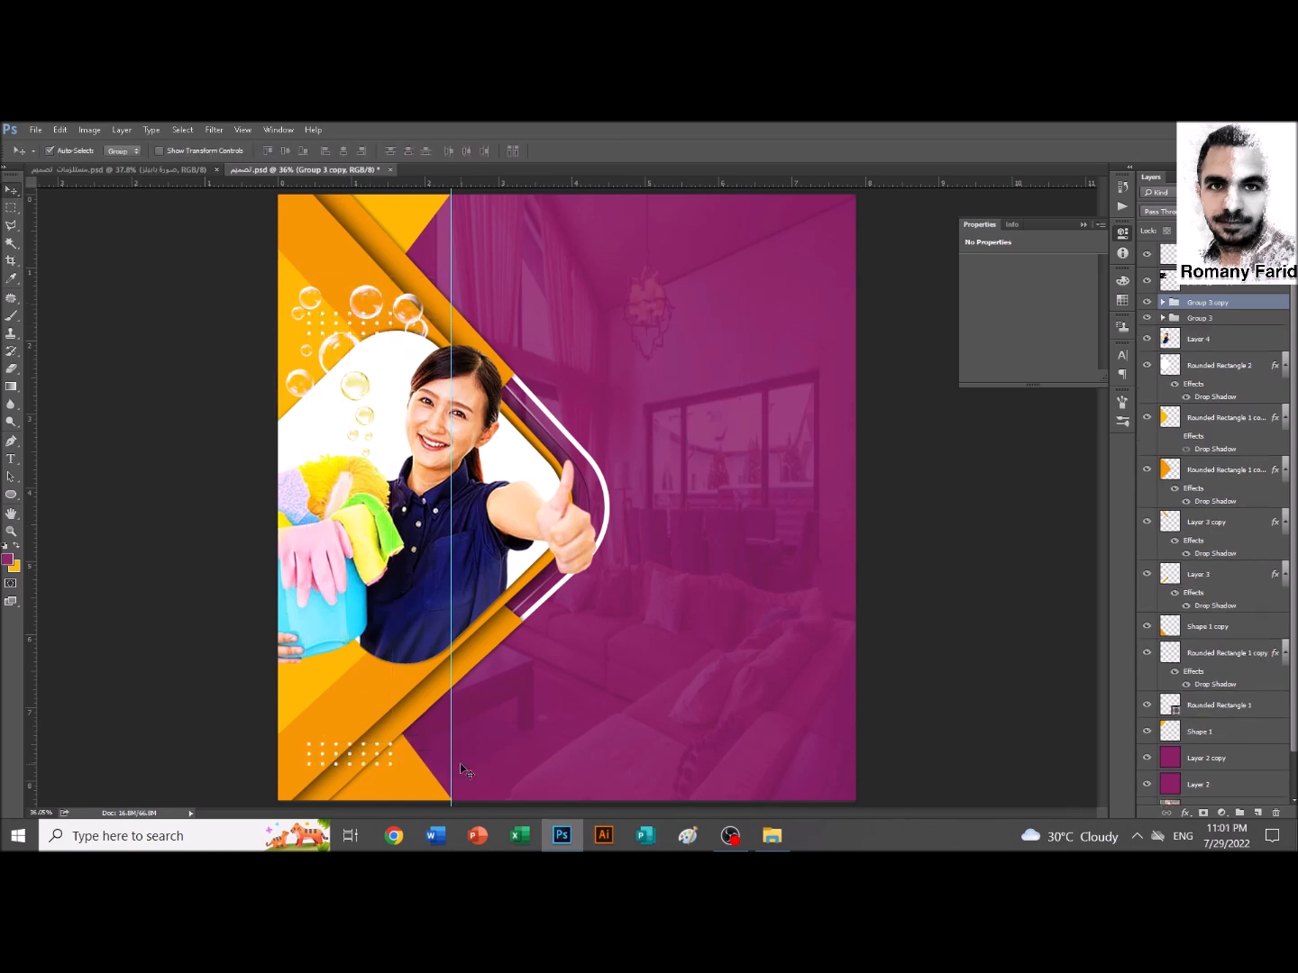
key("ctrl+alt+t")
left_click_drag(368, 759, 685, 760)
key("Return")
Merge the dot grid on the purple sofa into one layer and delete its upper two rows, keeping a single row of dots
key("ctrl+e")
key("m")
left_click_drag(744, 719, 595, 759)
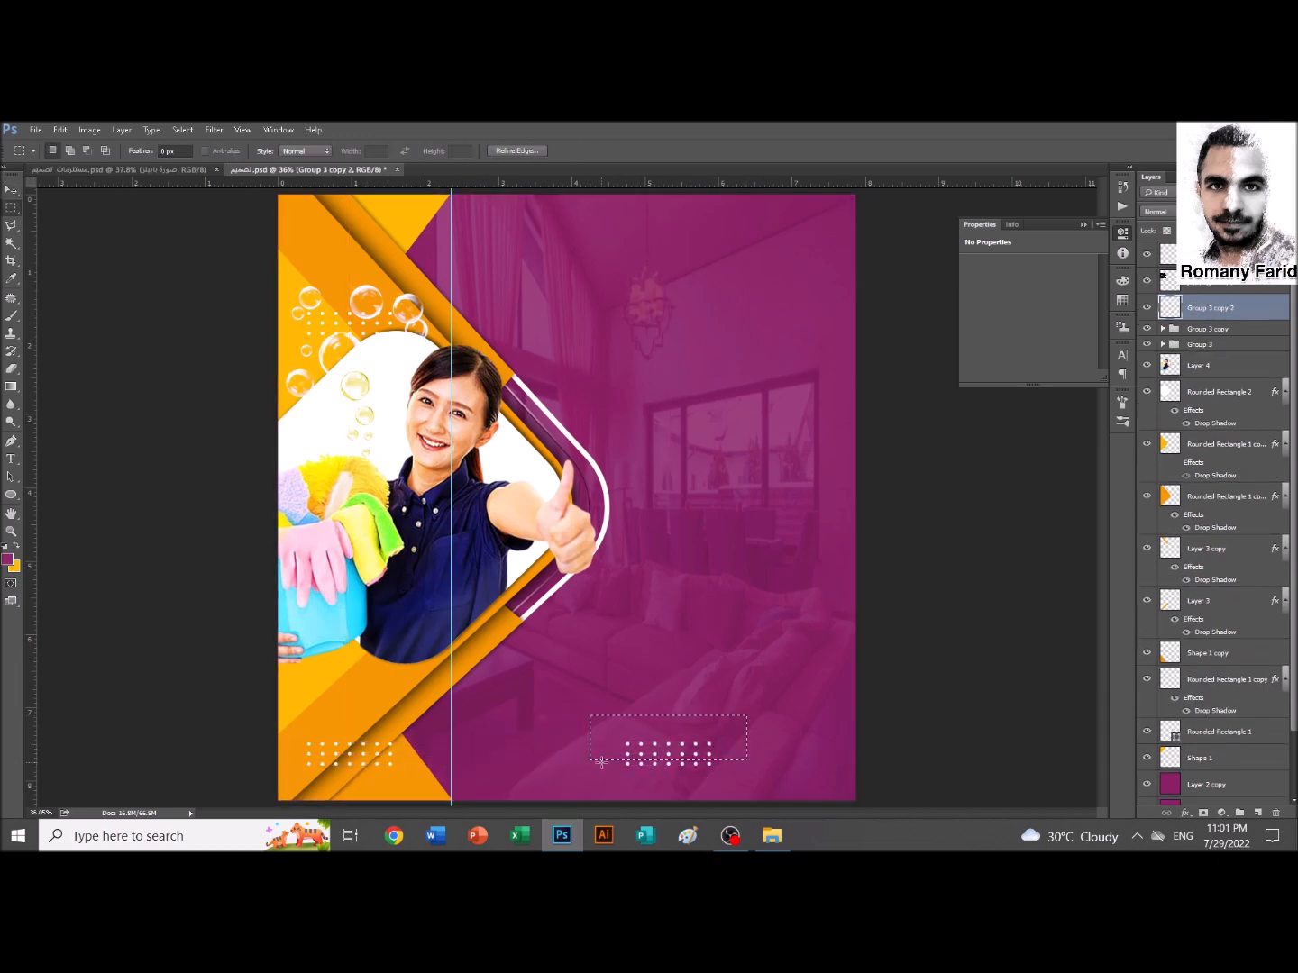
key("Delete")
key("ctrl+d")
key("v")
key("alt+shift")
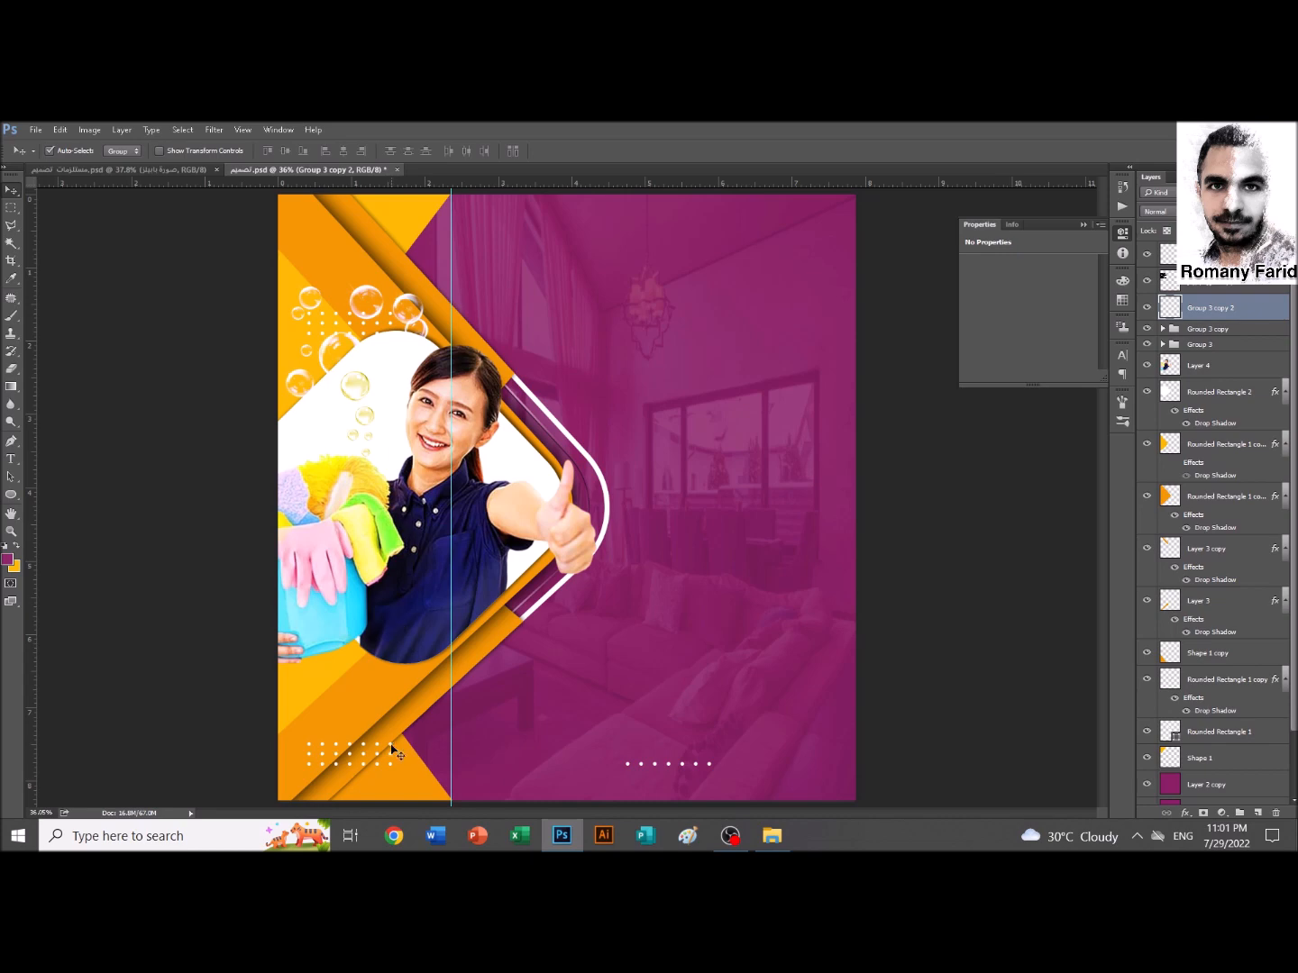
Move the bottom dot grid up slightly, then scale both orange-area dot grids down together
left_click(393, 753)
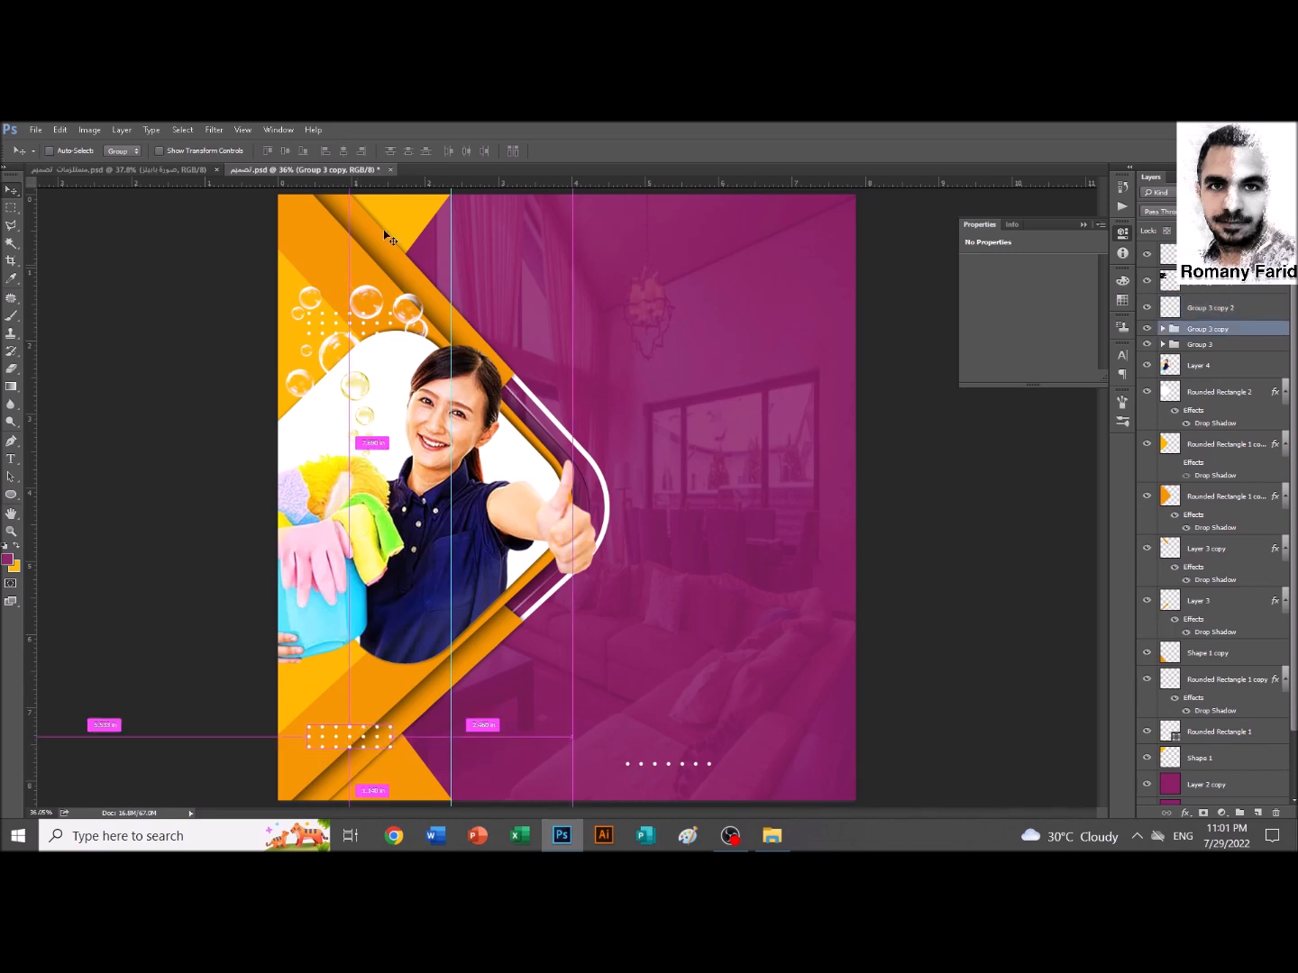
left_click(1176, 346, "ctrl")
key("ctrl+t")
left_click_drag(398, 527, 384, 523)
key("Return")
key("alt+shift")
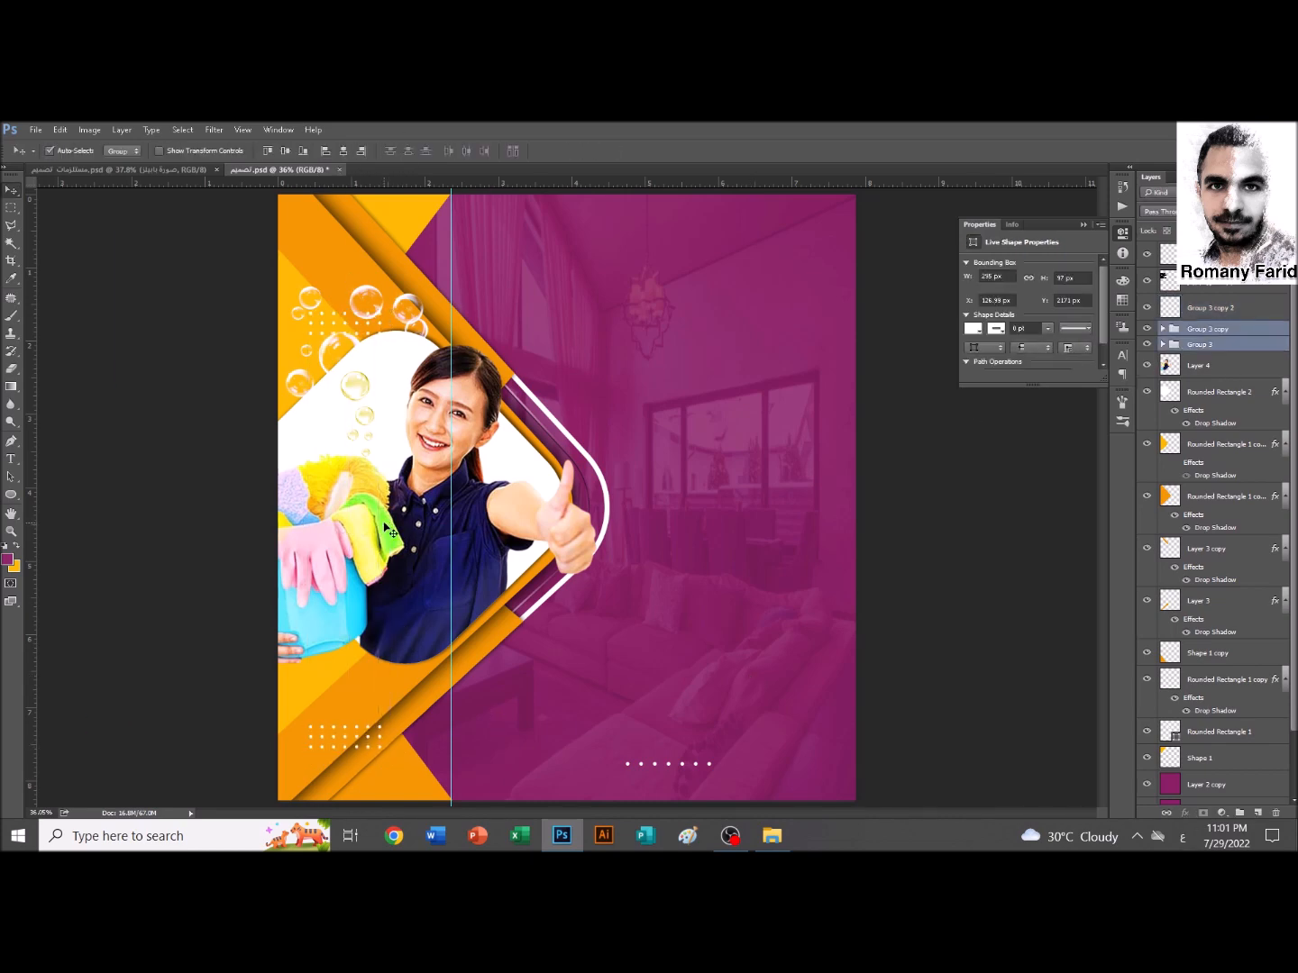
key("ctrl+t")
left_click_drag(346, 311, 379, 347)
mouse_move(353, 363)
left_mouse_down()
mouse_move(350, 328)
mouse_move(356, 340)
left_mouse_up()
key("Return")
Move only the lower dot grid down onto the orange bottom corner and save the document
left_click(327, 703)
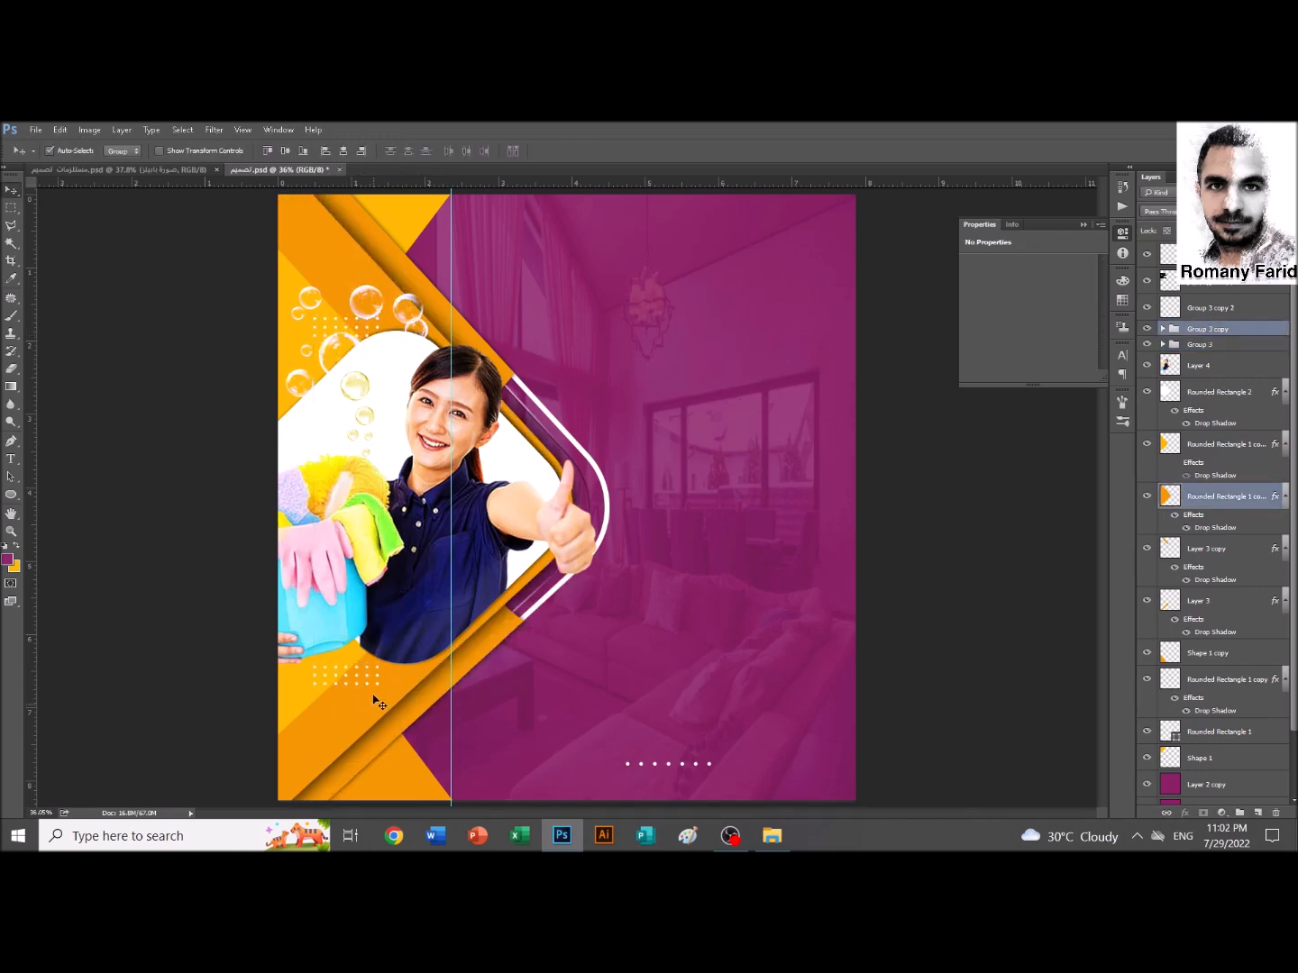
scroll(384, 698, "up", 3)
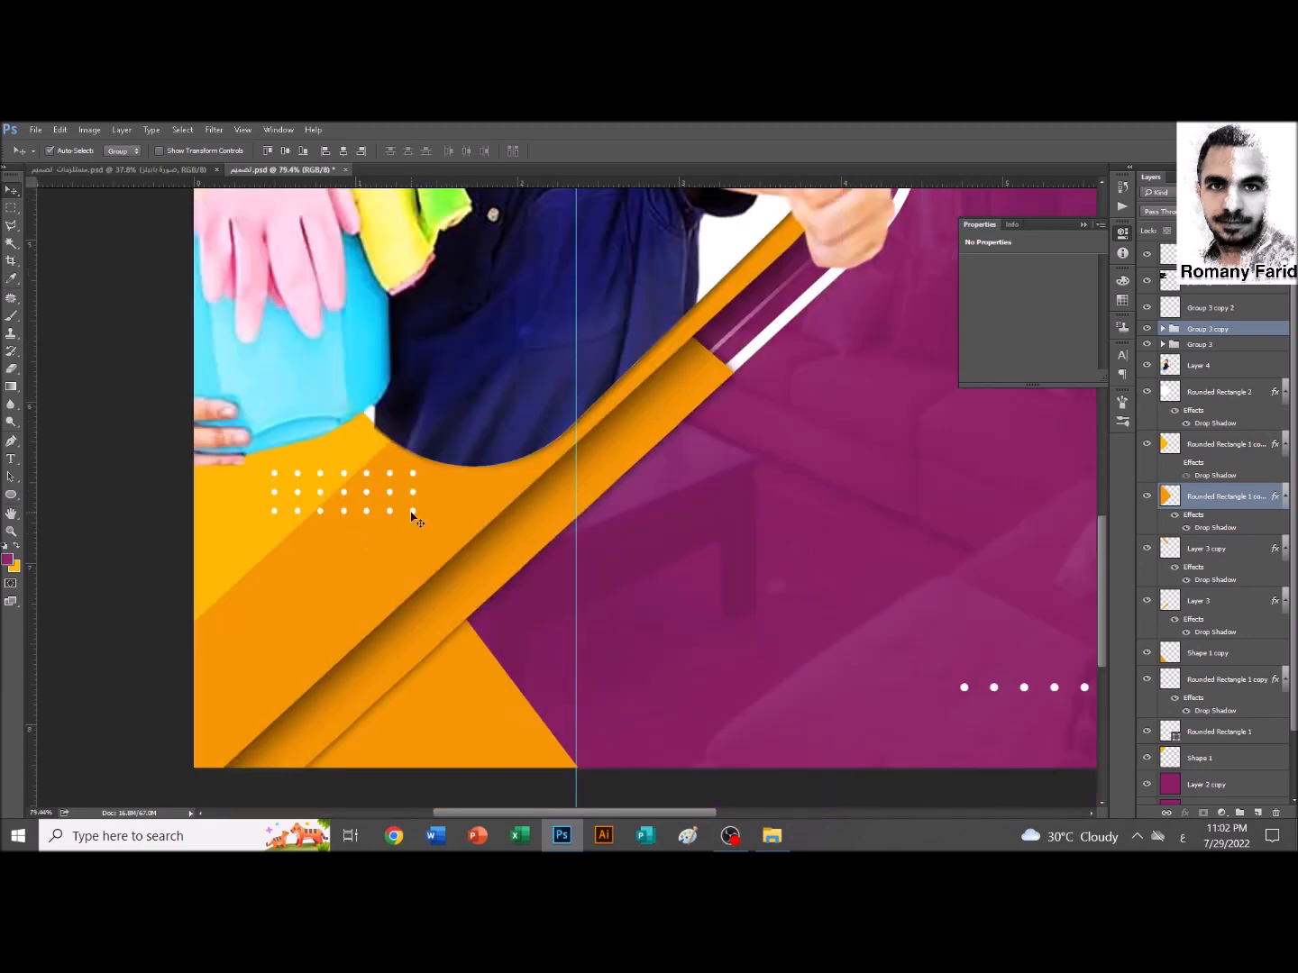
left_click(1201, 332)
left_click_drag(416, 519, 391, 658)
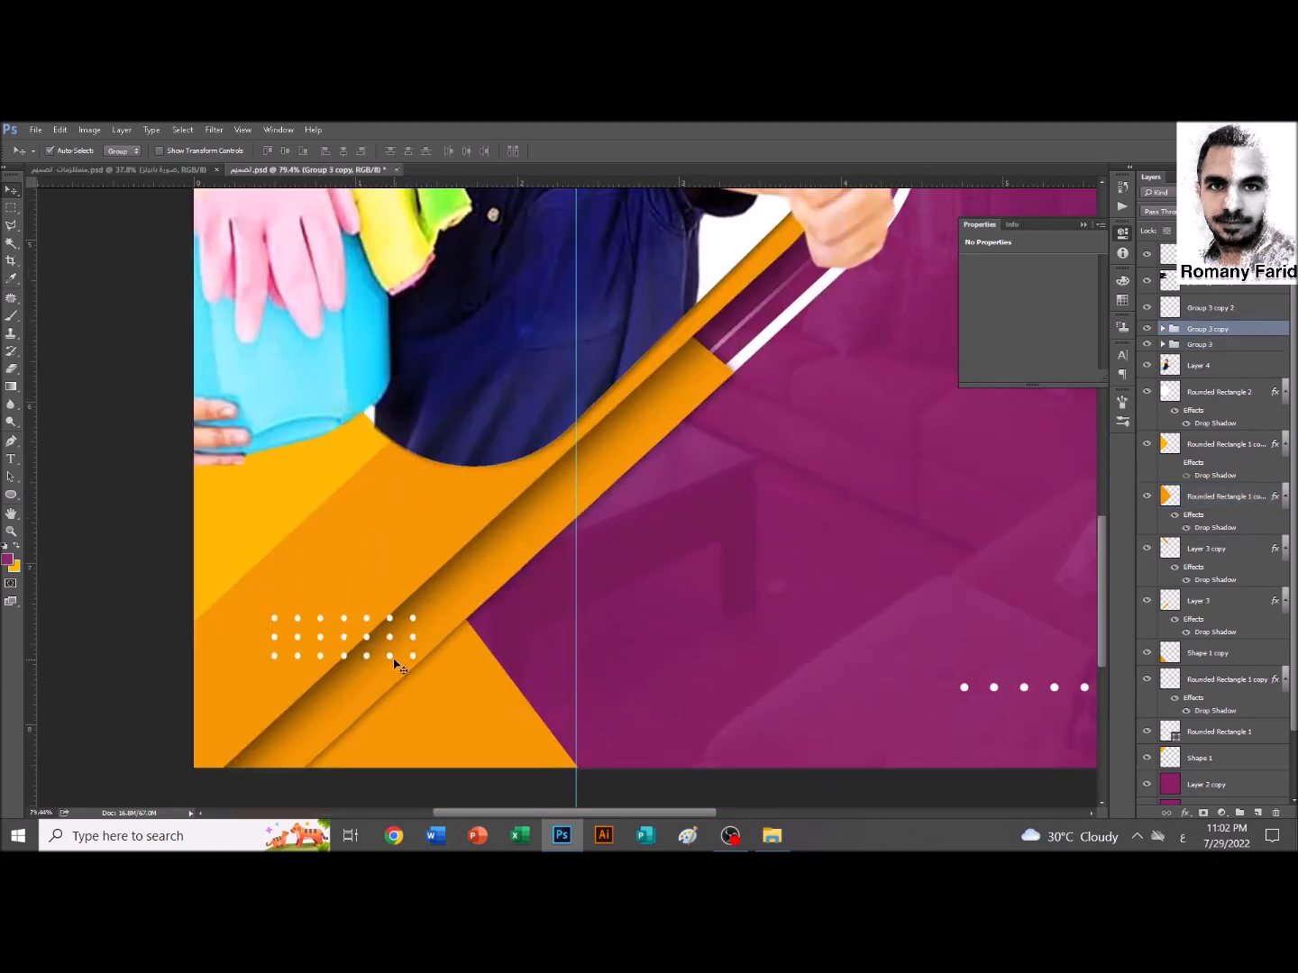
key("ctrl+0")
left_click(1214, 345)
key("ctrl+t")
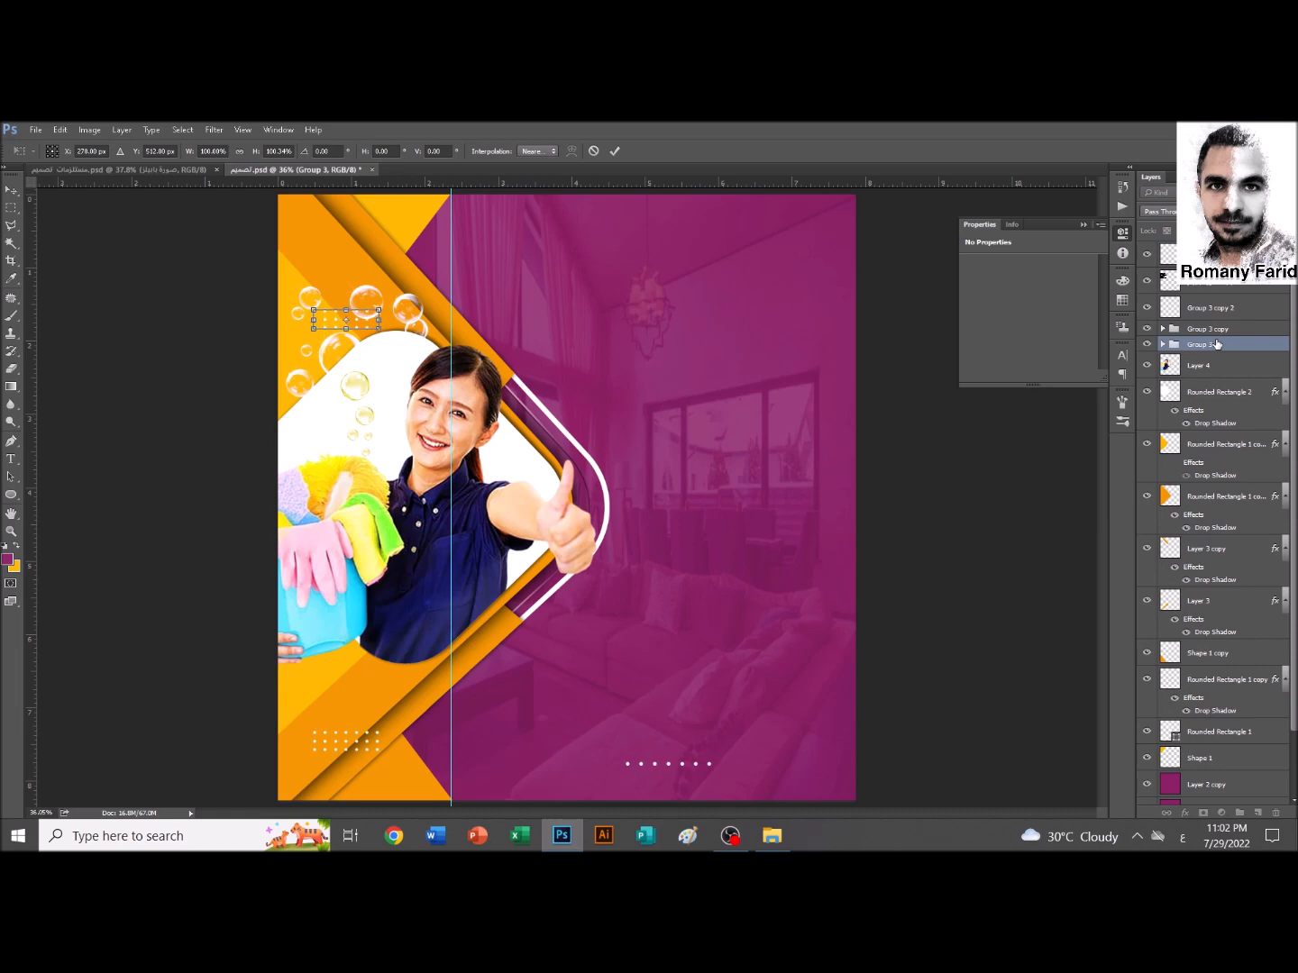
key("Return")
key("ctrl+s")
key("ctrl+s")
scroll(499, 465, "up", 1)
key("ctrl+0")
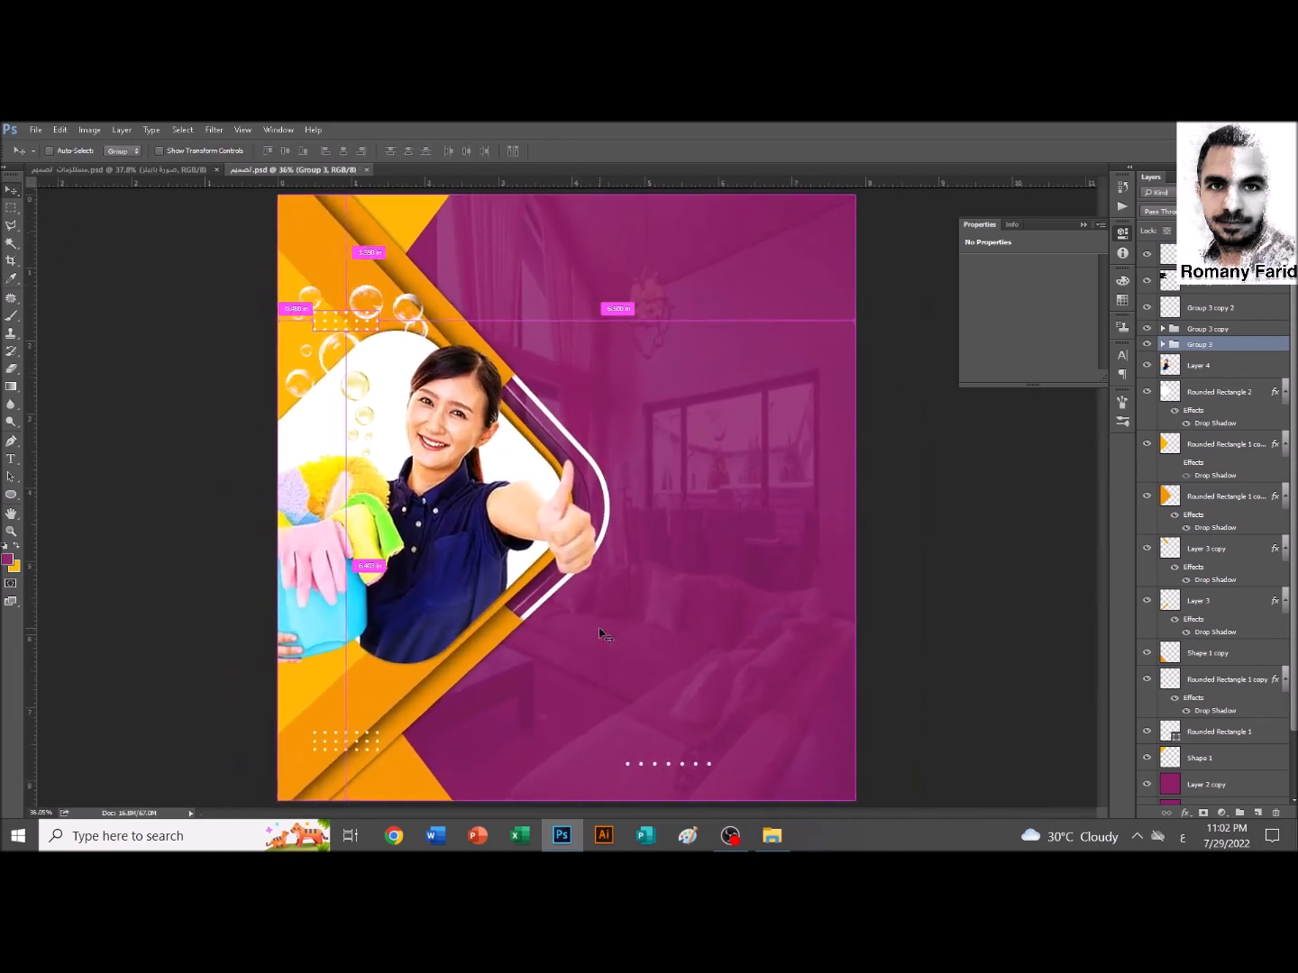
Draw a vertical 3 px line about 2199 px tall on the purple area with the Line tool and fill it yellow-orange
key("u")
left_click(1212, 255)
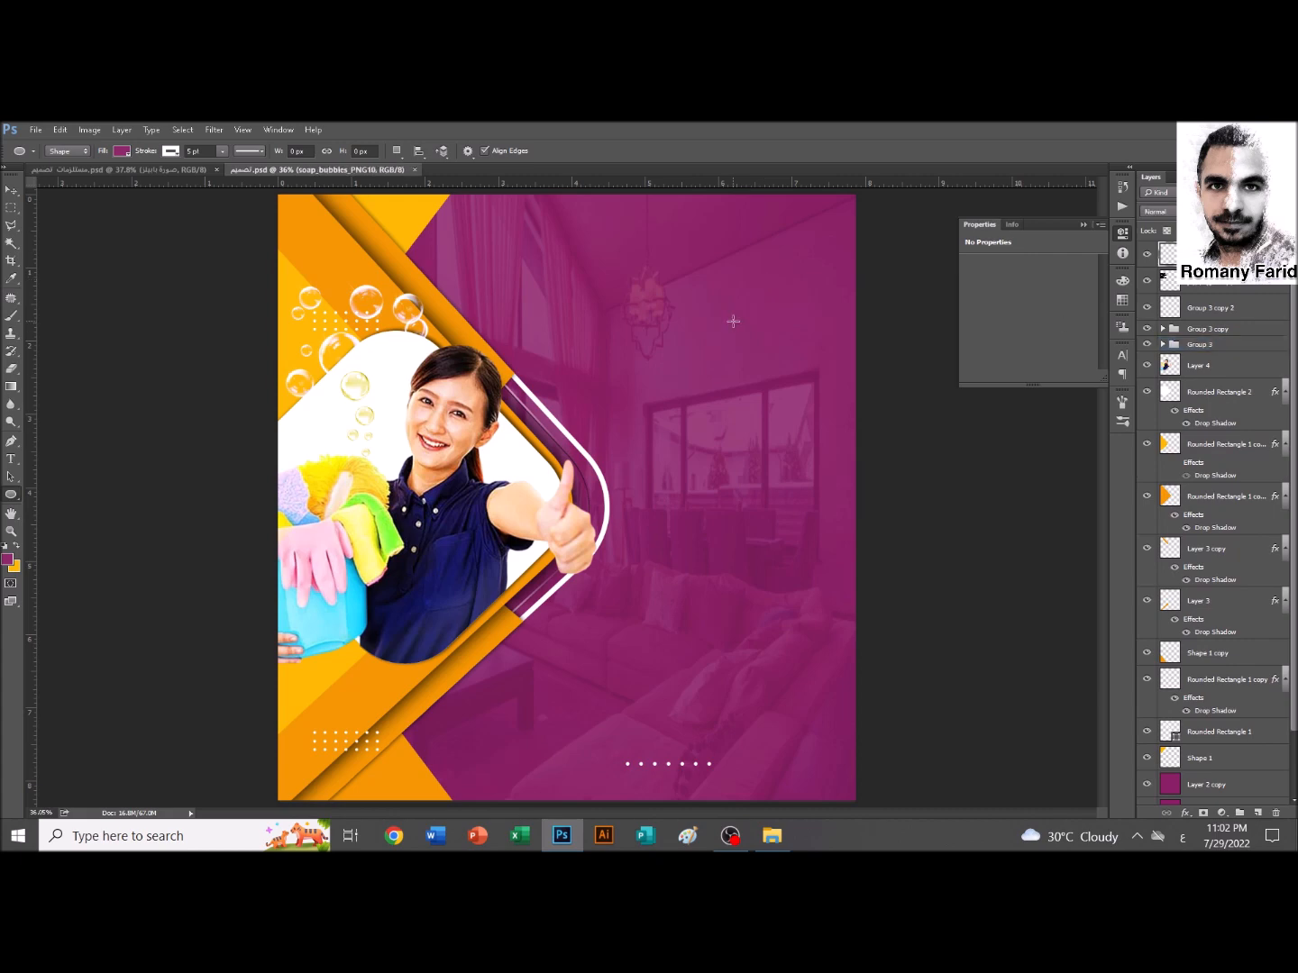
left_click_drag(747, 244, 796, 716)
key("ctrl+z")
key("shift+u")
key("shift+u")
left_click_drag(766, 233, 770, 770)
key("alt+shift")
left_click_drag(151, 154, 151, 154)
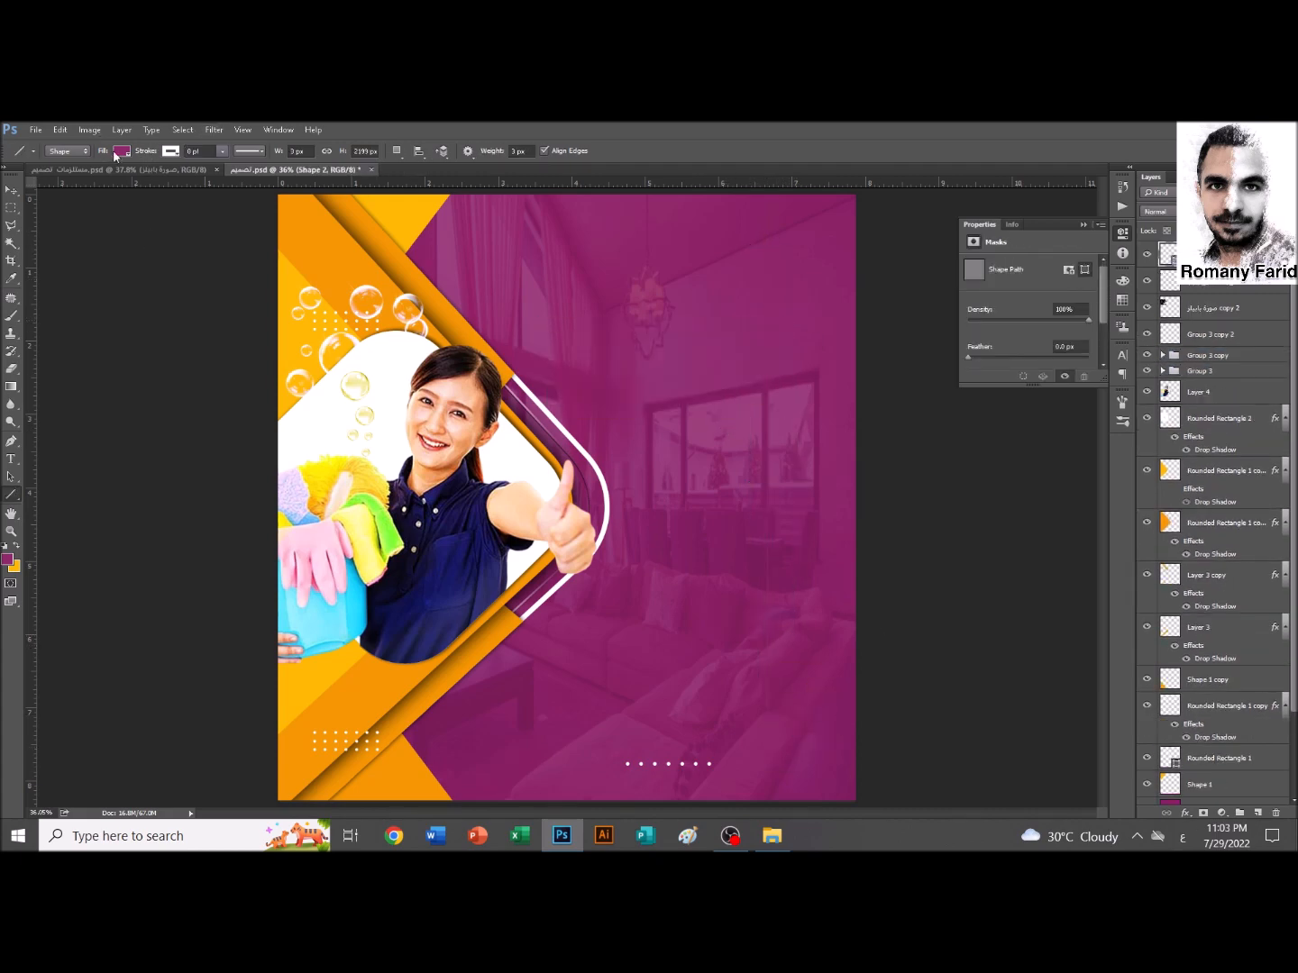
left_click(122, 152)
double_click(86, 221)
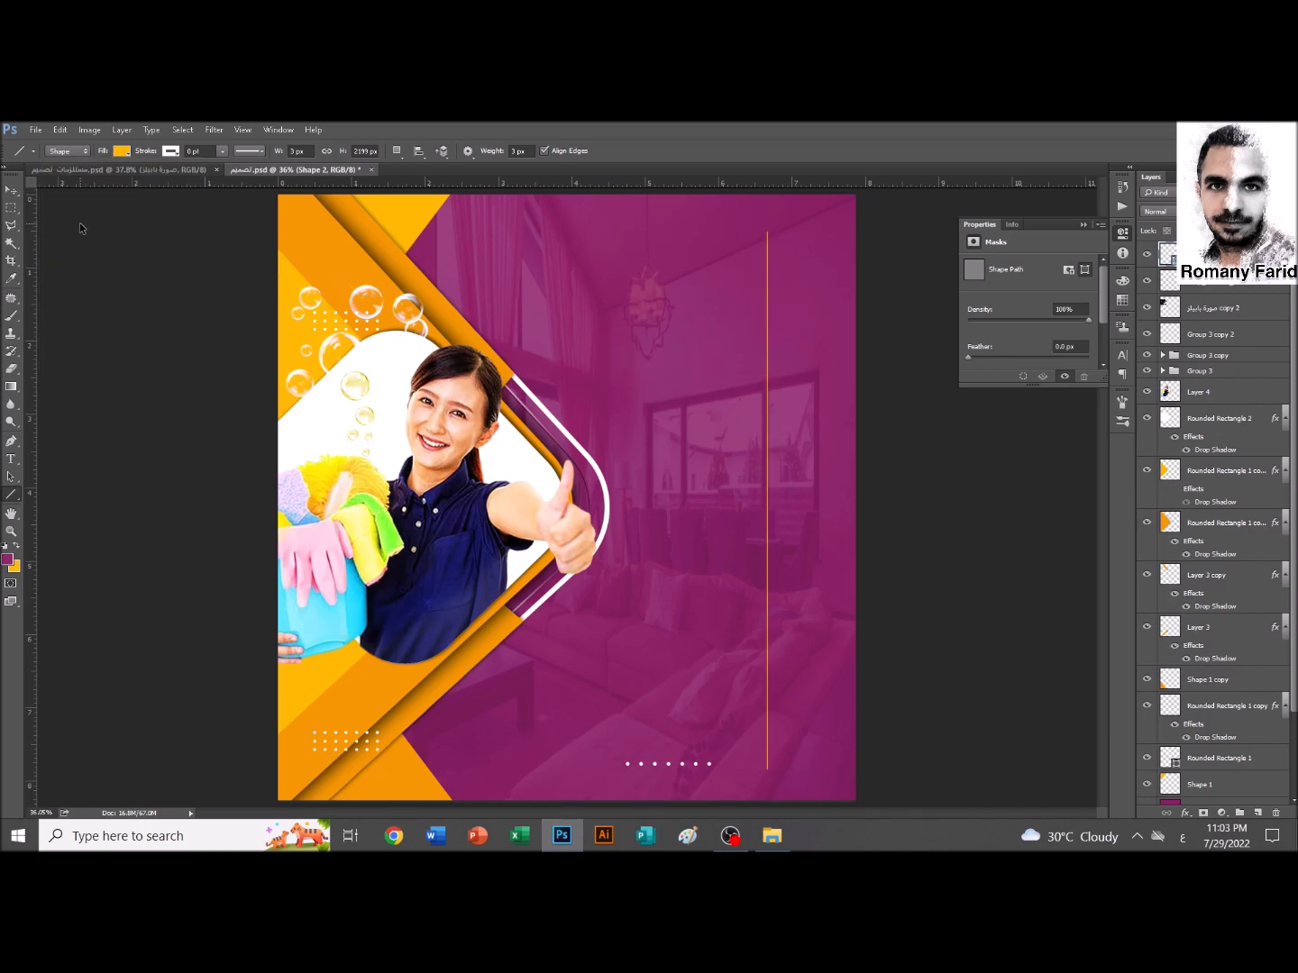
Stretch the yellow line to the full height of the poster and thicken it
key("ctrl+t")
left_click_drag(767, 503, 769, 503)
key("alt+shift")
key("Return")
key("ctrl+minus")
key("ctrl+t")
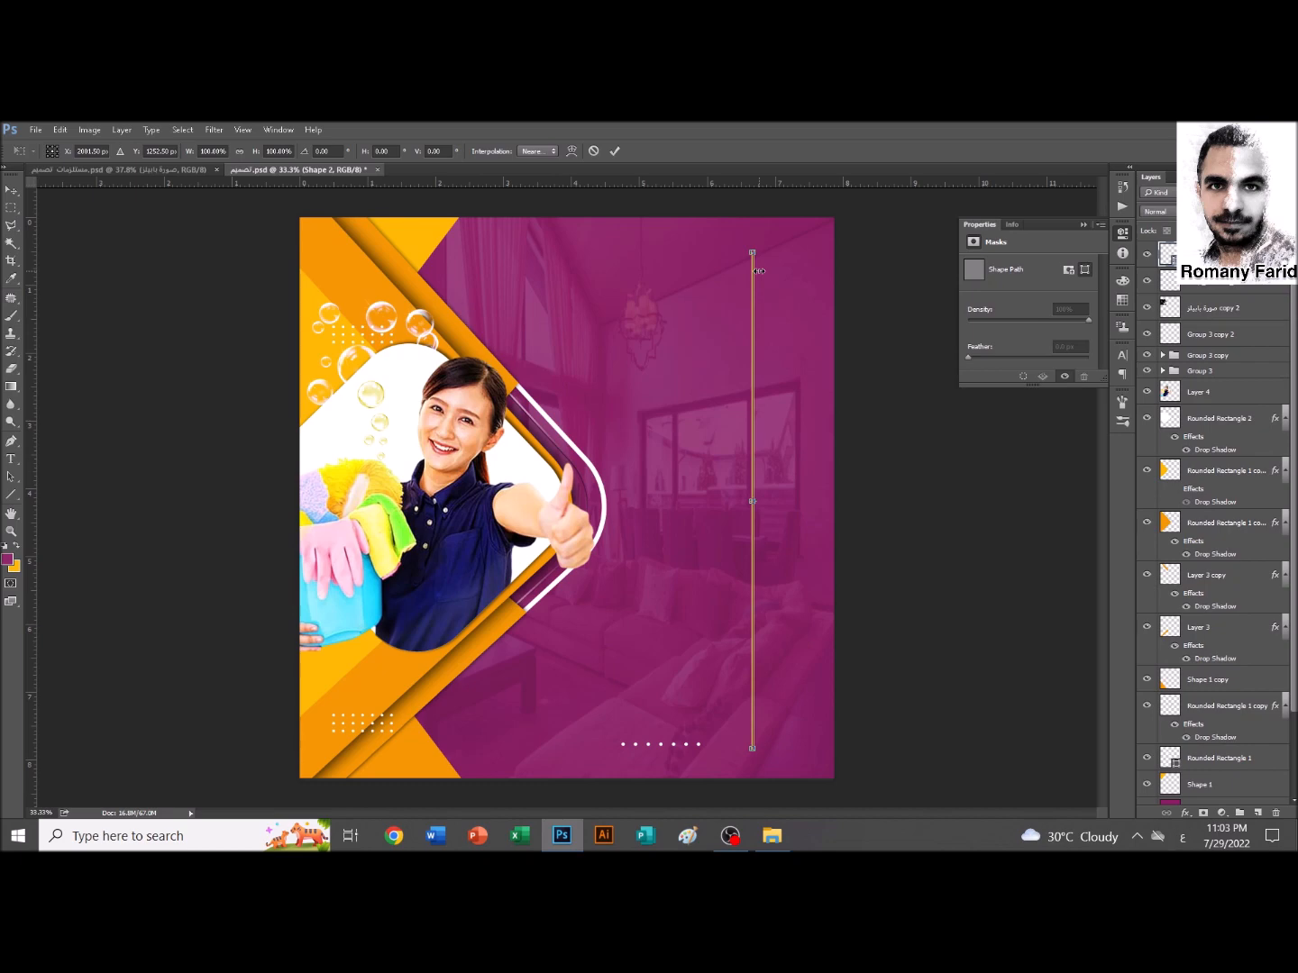
left_click_drag(753, 248, 753, 218)
key("Return")
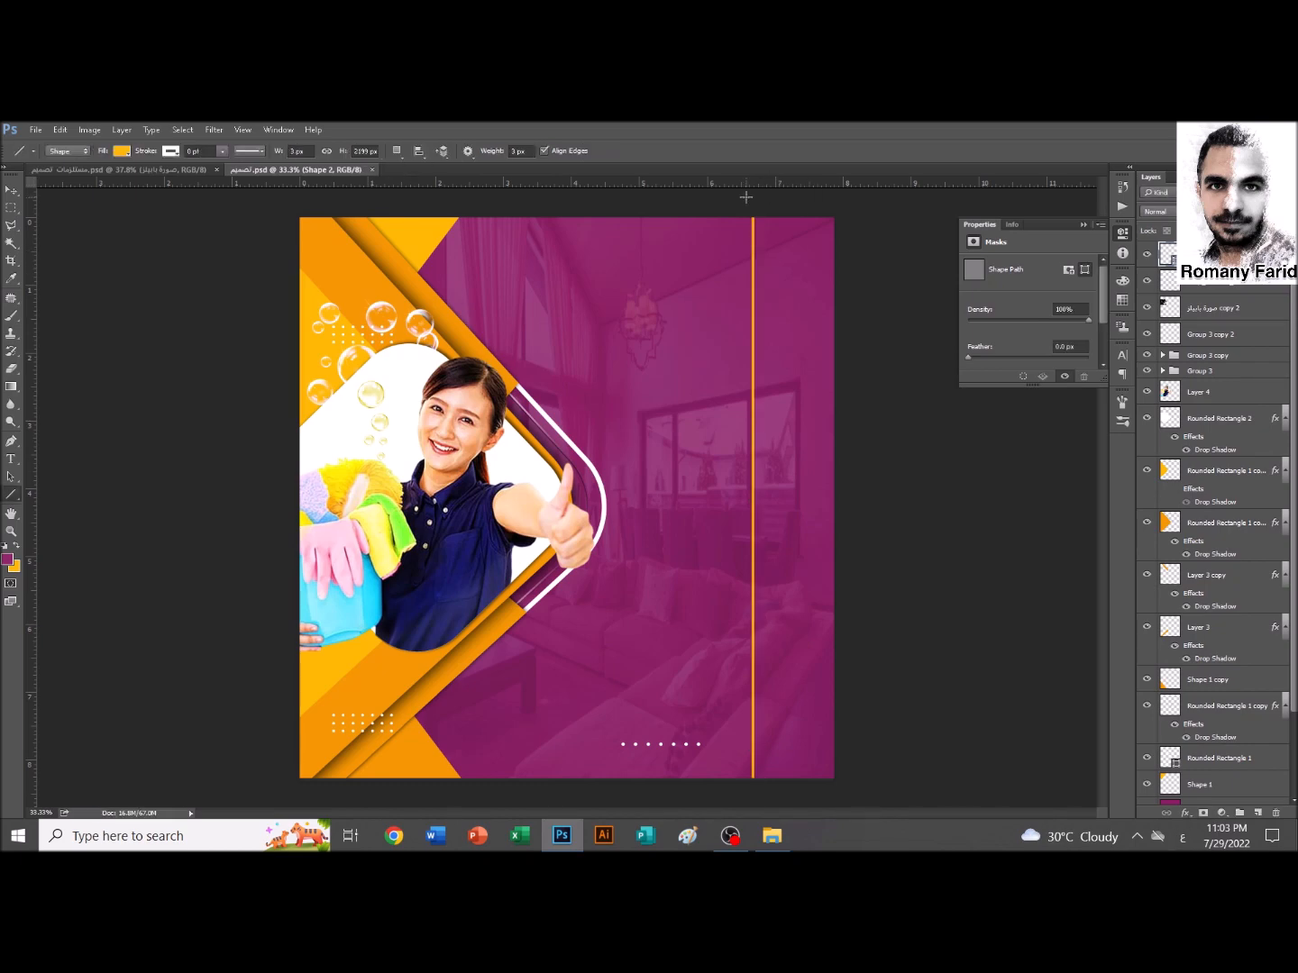
Place a thinner copy of the yellow line beside the original
key("alt+shift")
key("v")
left_click(753, 412, "alt")
key("ctrl+z")
left_click_drag(754, 416, 746, 416)
key("ctrl+t")
left_click_drag(744, 499, 669, 476)
key("Return")
key("alt+shift")
Group the thick and thin lines and repeat the pair sideways to build an evenly spaced band of vertical stripes
left_click(746, 500)
left_click(1190, 344, "shift")
key("ctrl+g")
left_click(1191, 265, "shift")
key("ctrl+g")
key("ctrl+j")
key("ctrl+t")
key("Escape")
key("ctrl+t")
key("Return")
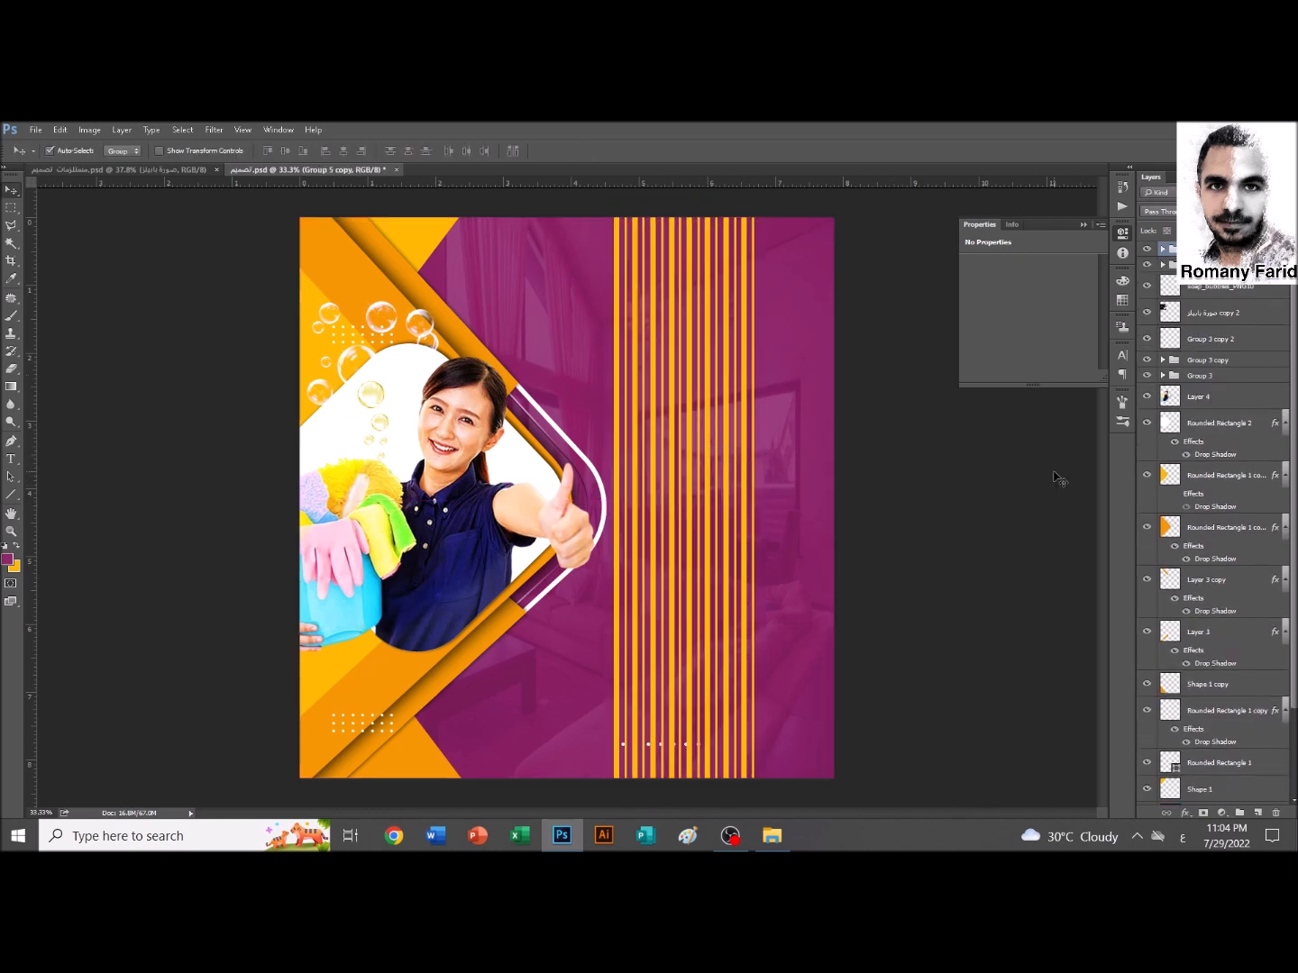
Duplicate the stripe group, rotate the copy -45° and place it over the orange area above the cleaner
key("ctrl+j")
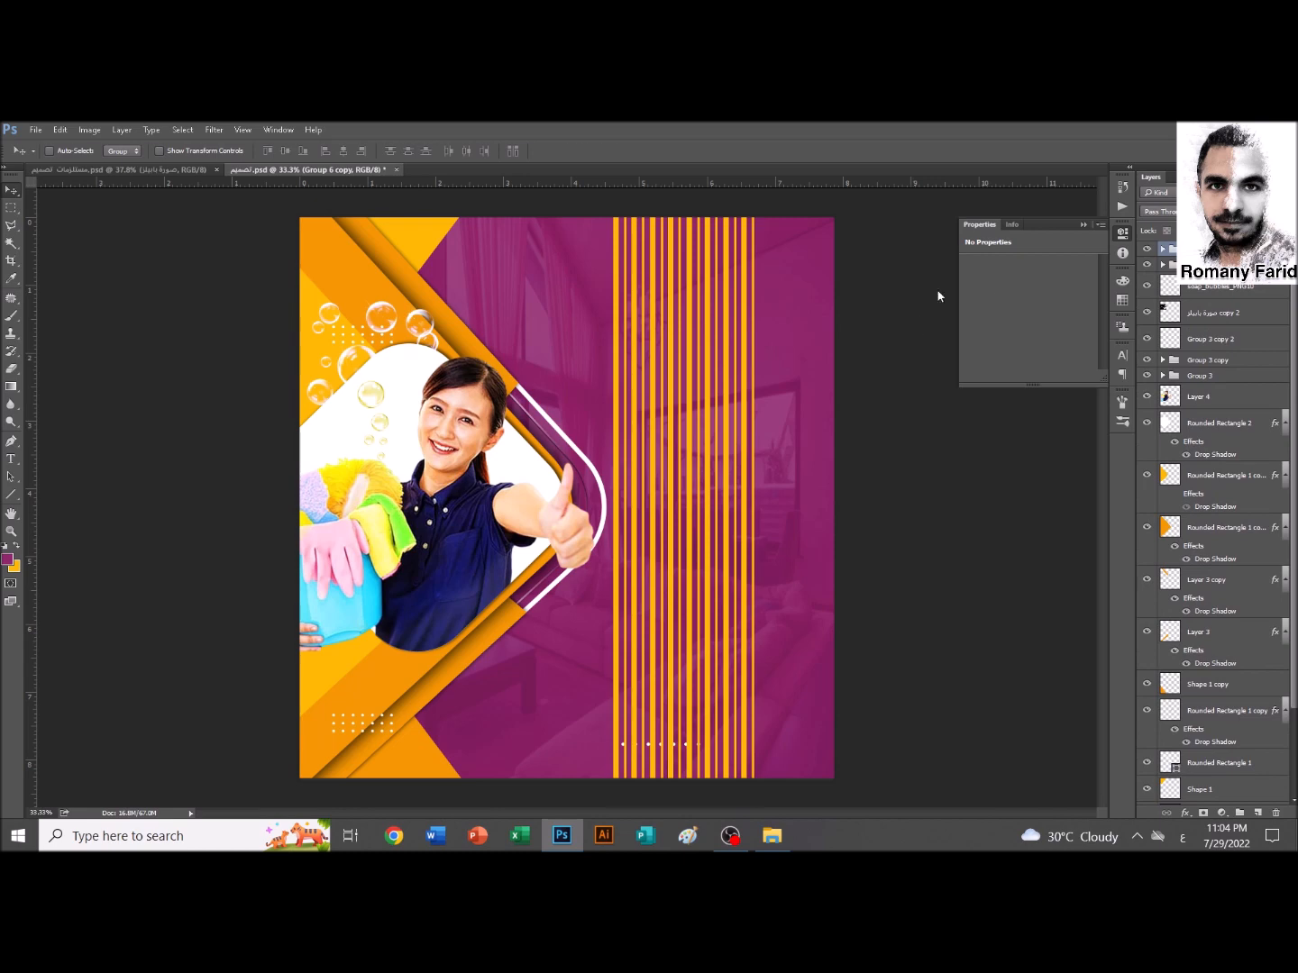
key("ctrl+t")
left_click_drag(728, 333, 396, 329)
left_click_drag(497, 266, 315, 221)
left_click_drag(398, 523, 438, 462)
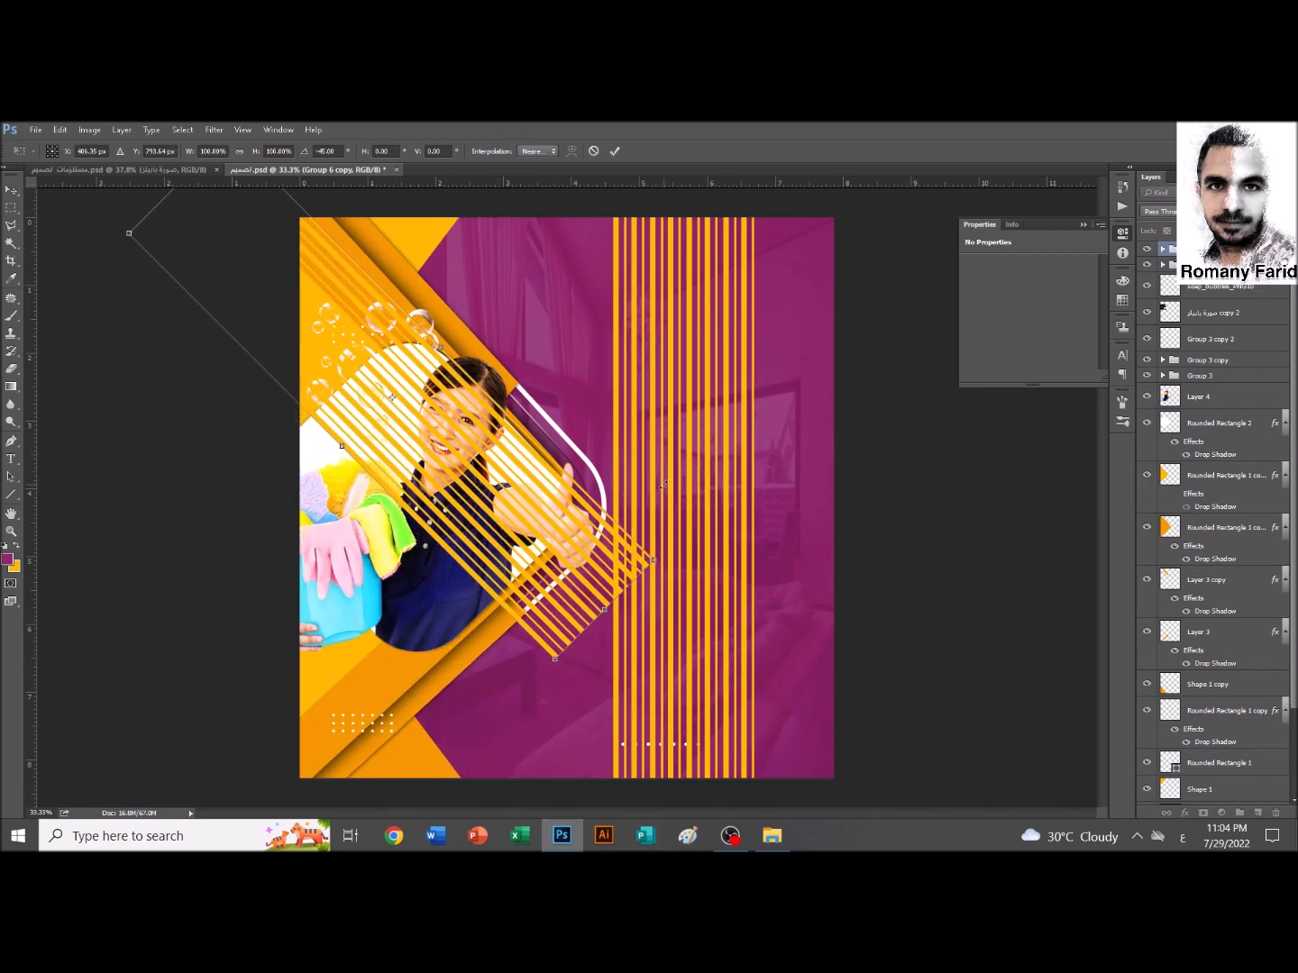
key("Return")
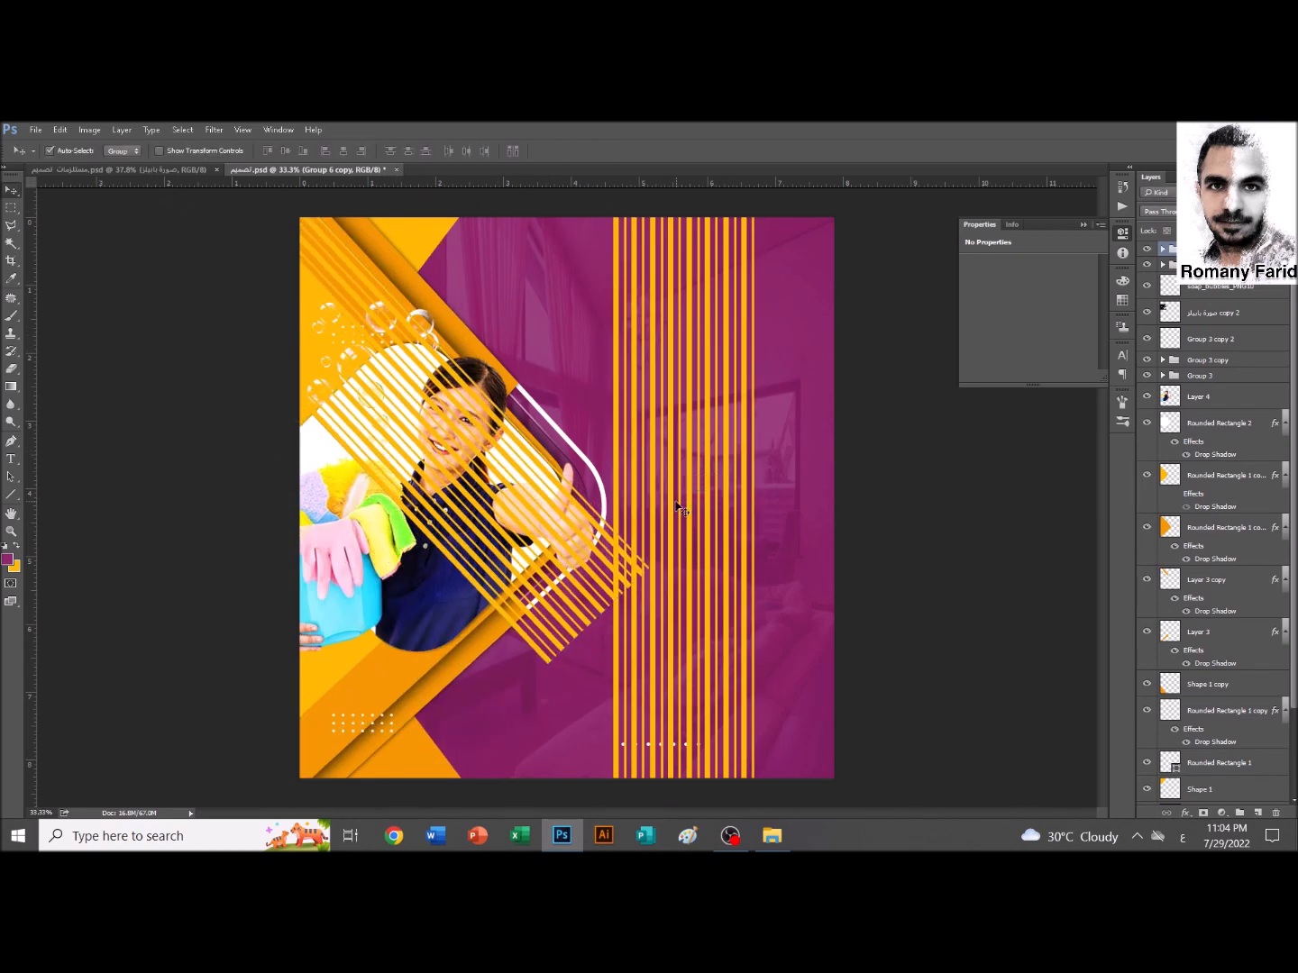
Merge the diagonal stripe copy into one layer below the original stripes and set its blend mode to Multiply
key("ctrl+bracketleft")
key("ctrl+bracketleft")
key("ctrl+bracketleft")
key("ctrl+bracketleft")
key("ctrl+bracketright")
key("ctrl+bracketright")
key("ctrl+bracketright")
key("ctrl+bracketright")
left_click(1157, 212)
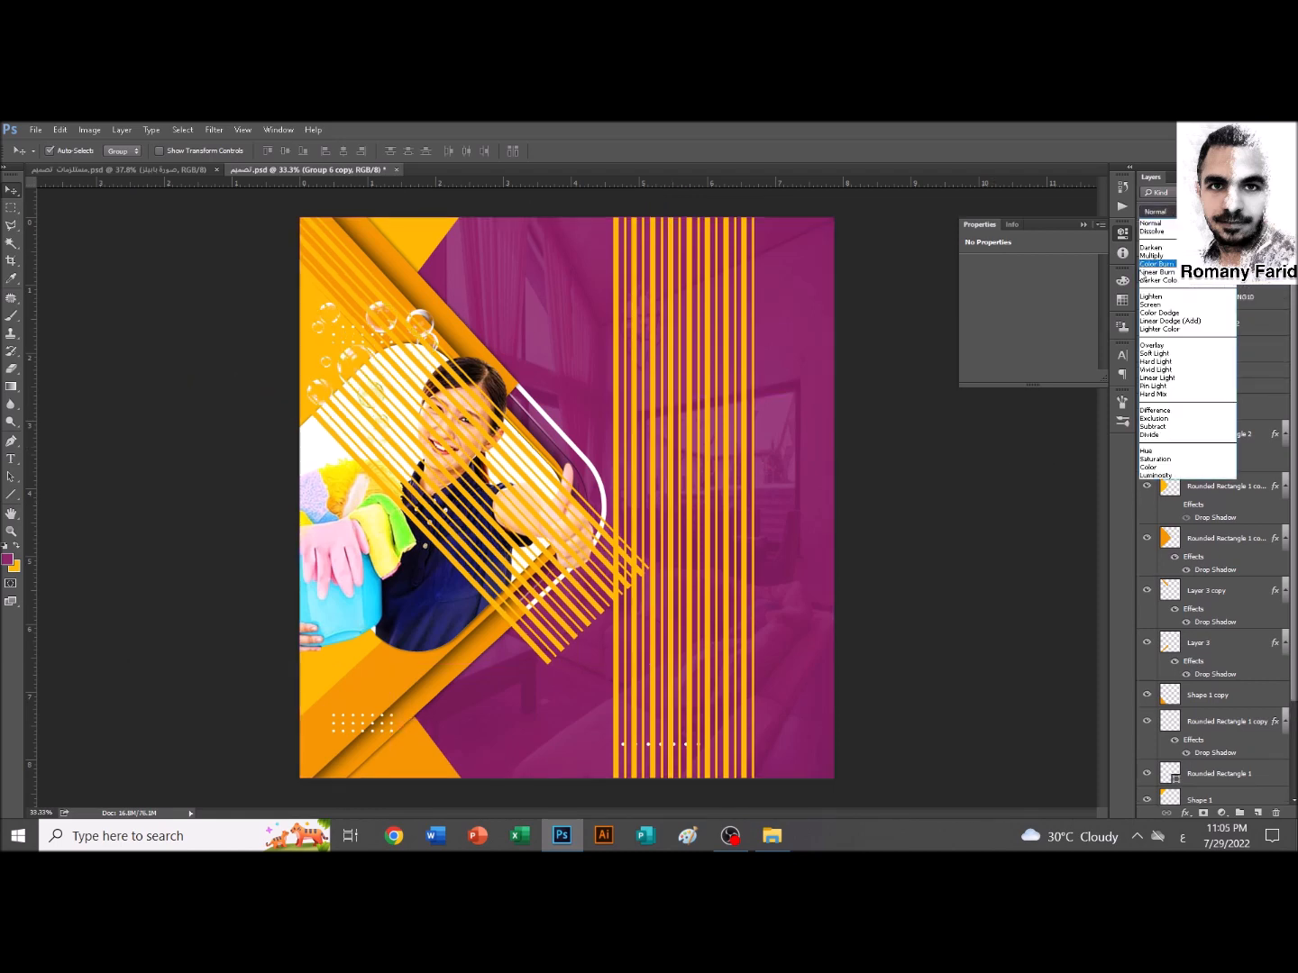
left_click(1162, 256)
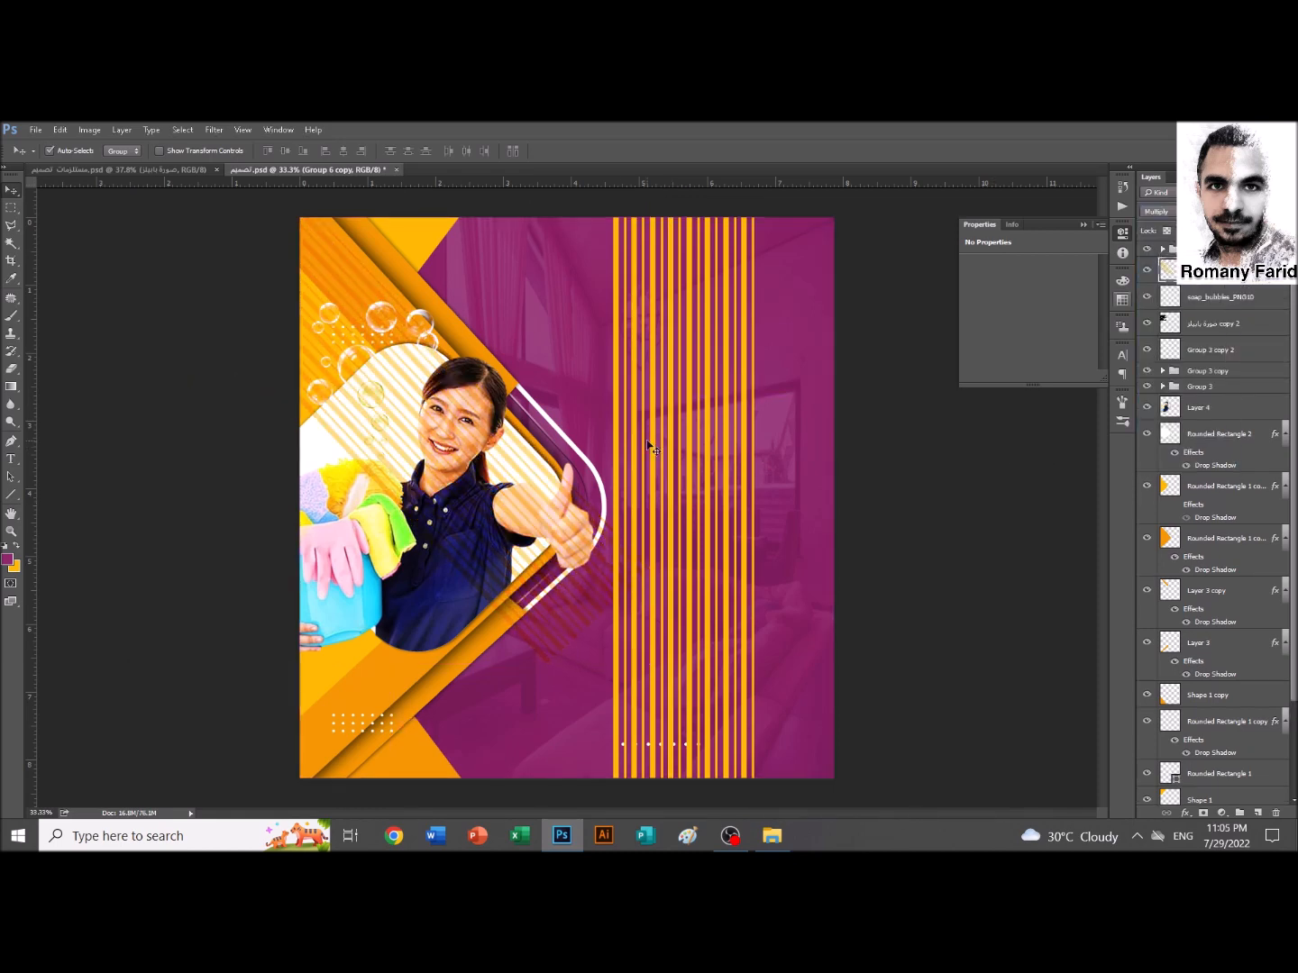
Outline the diagonal stripe ends overlapping the thumb and purple area with the Pen tool, convert the path to a selection and delete them
scroll(609, 540, "up", 3, "alt")
scroll(581, 500, "left", 1)
key("p")
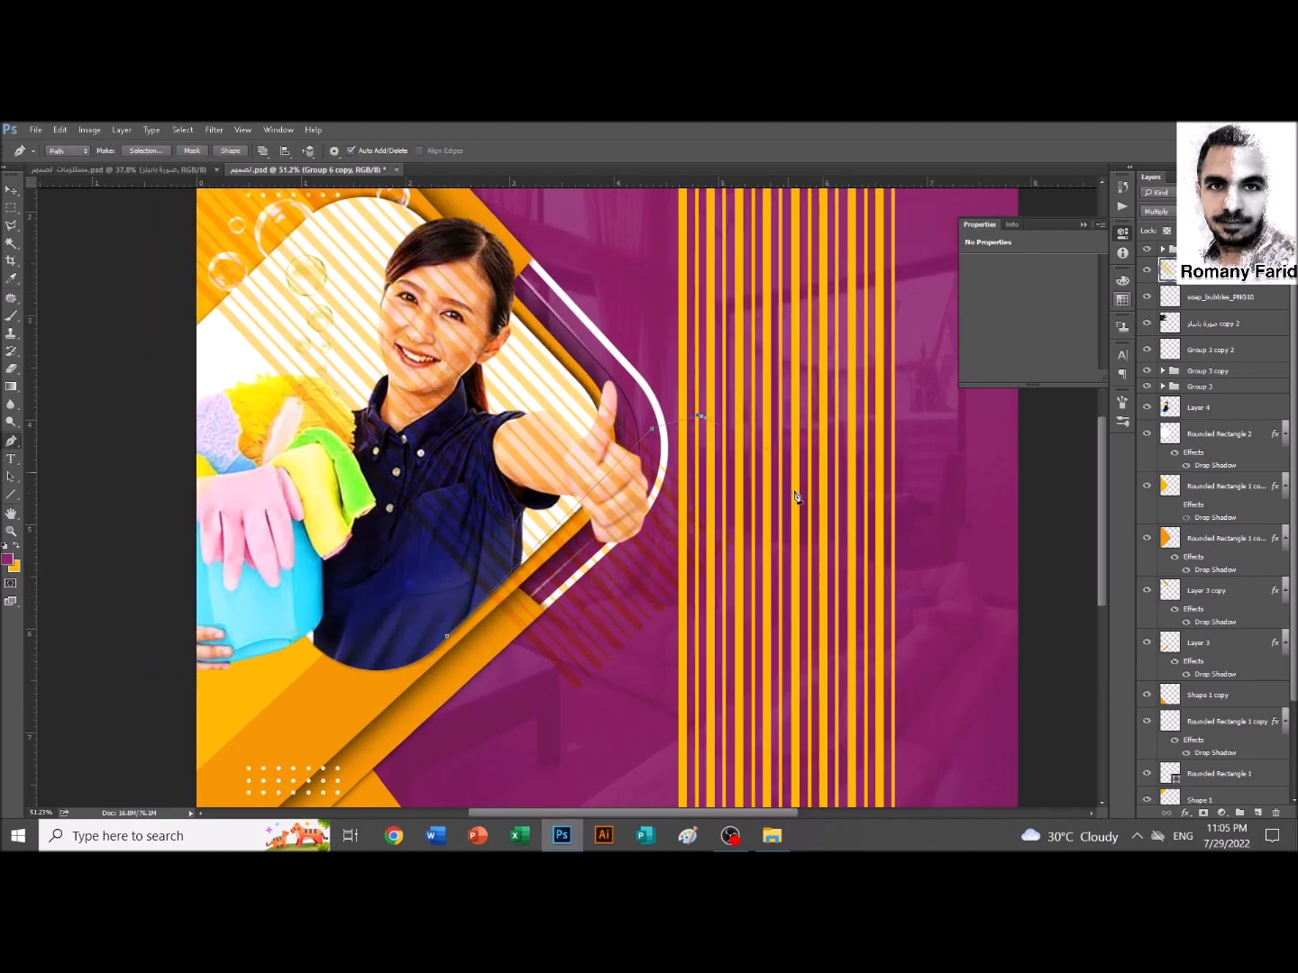
key("ctrl+Return")
key("Delete")
key("ctrl+d")
Bring the cleaner's cut-out in front of the diagonal stripes
key("v")
left_click(408, 597)
key("ctrl+]")
key("ctrl+]")
key("ctrl+]")
key("ctrl+]")
key("ctrl+]")
key("ctrl+]")
key("ctrl+]")
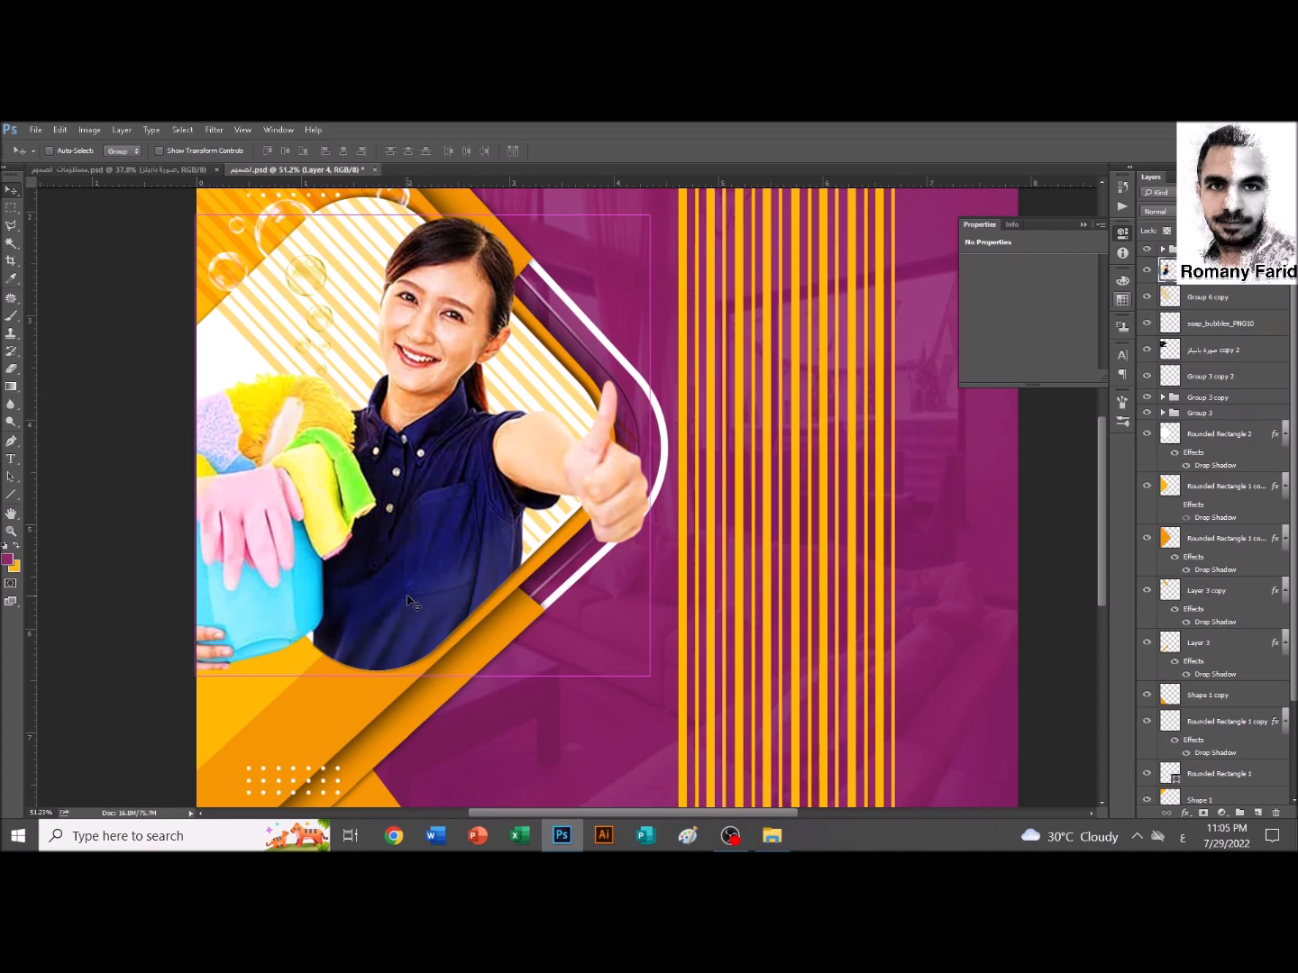
Raise the white rounded rectangle above the stripe layers, keeping it directly behind the cleaner
left_click(220, 378)
key("ctrl+]")
key("ctrl+]")
key("ctrl+]")
key("ctrl+]")
key("ctrl+]")
key("ctrl+]")
key("ctrl+]")
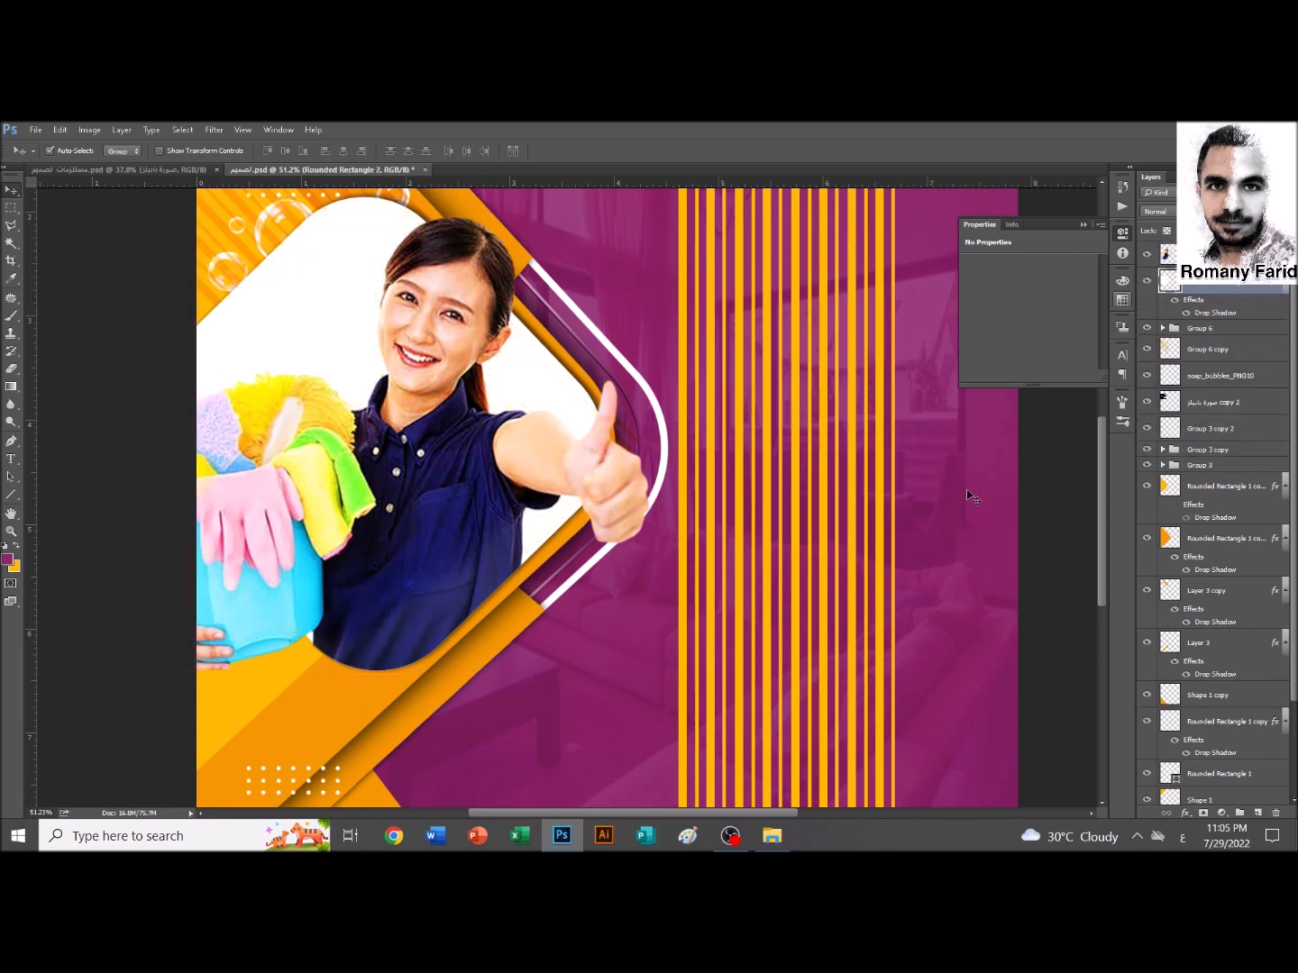
Bring the bubble image copy in front of the cleaner and the white rounded rectangle
left_click(1187, 409)
key("ctrl+]")
key("ctrl+]")
key("ctrl+]")
key("ctrl+]")
key("ctrl+]")
key("ctrl+minus")
Select the leftover stripe remnants around the thumb with the Pen tool, delete them from the diagonal stripe layer and save
left_click_drag(694, 408, 768, 501)
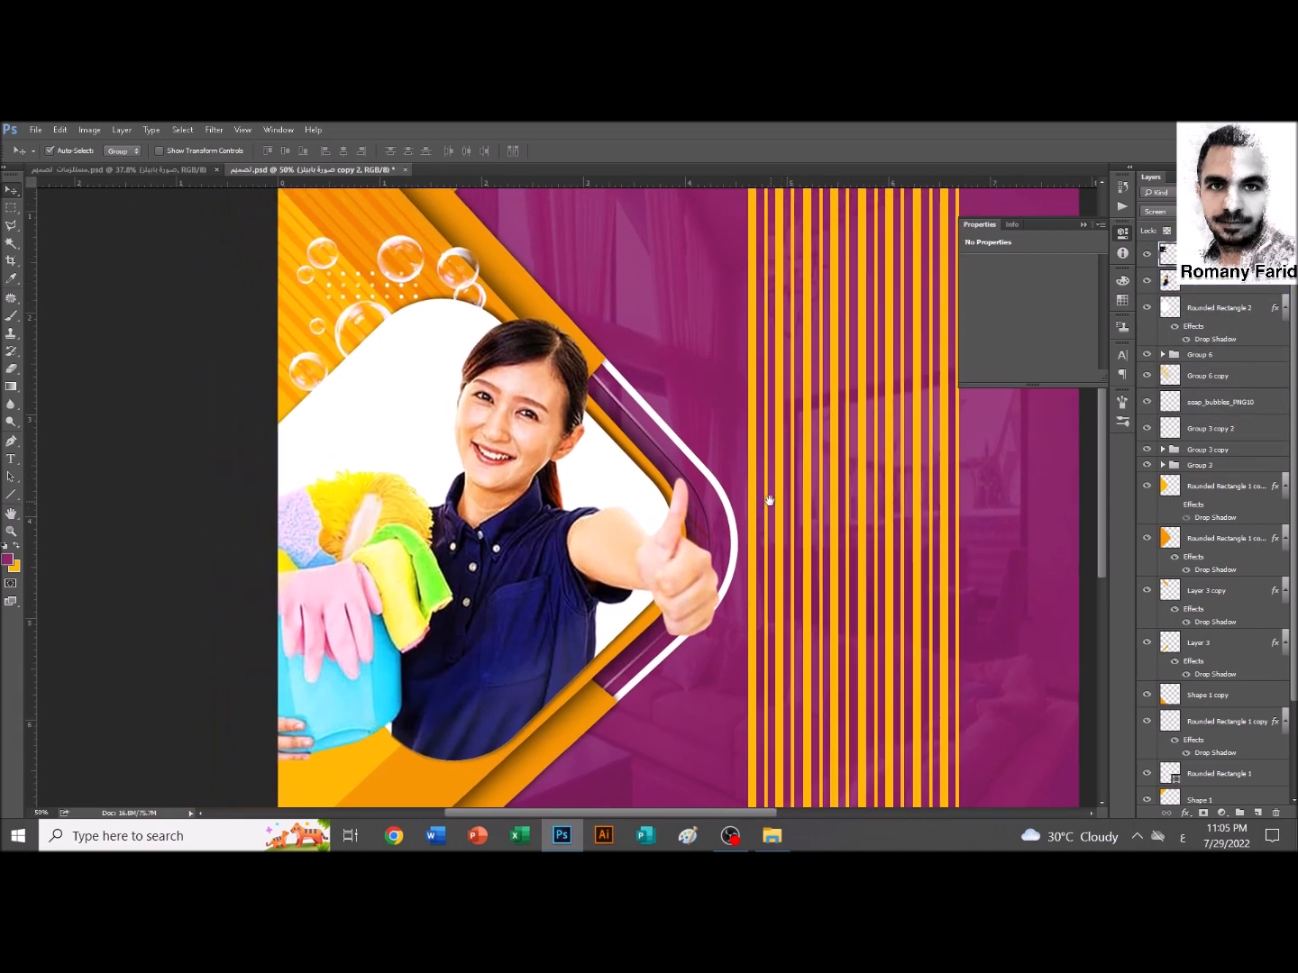
scroll(678, 546, "up", 2)
key("p")
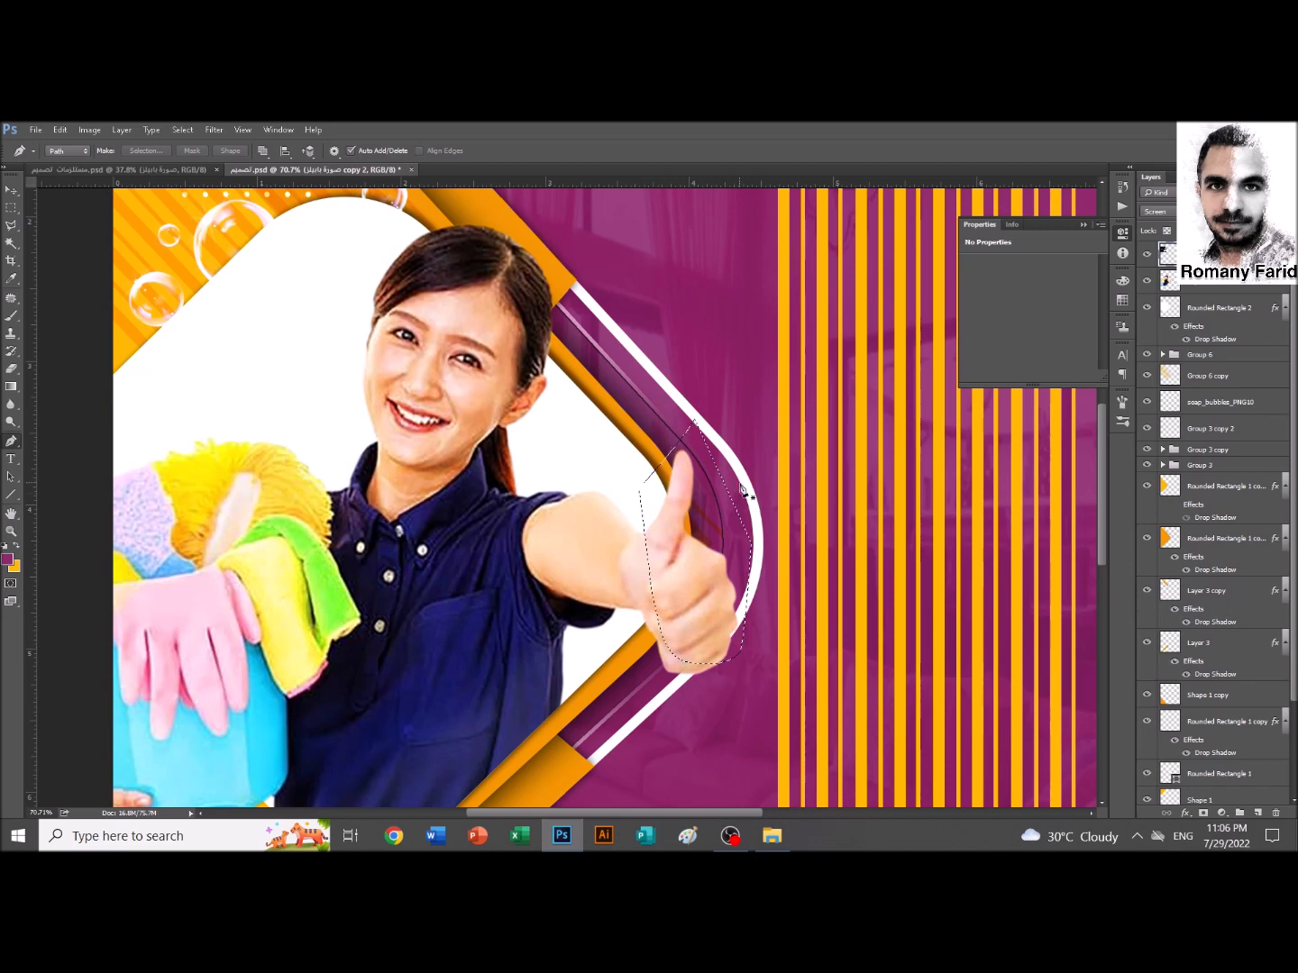
key("v")
left_click(1194, 382)
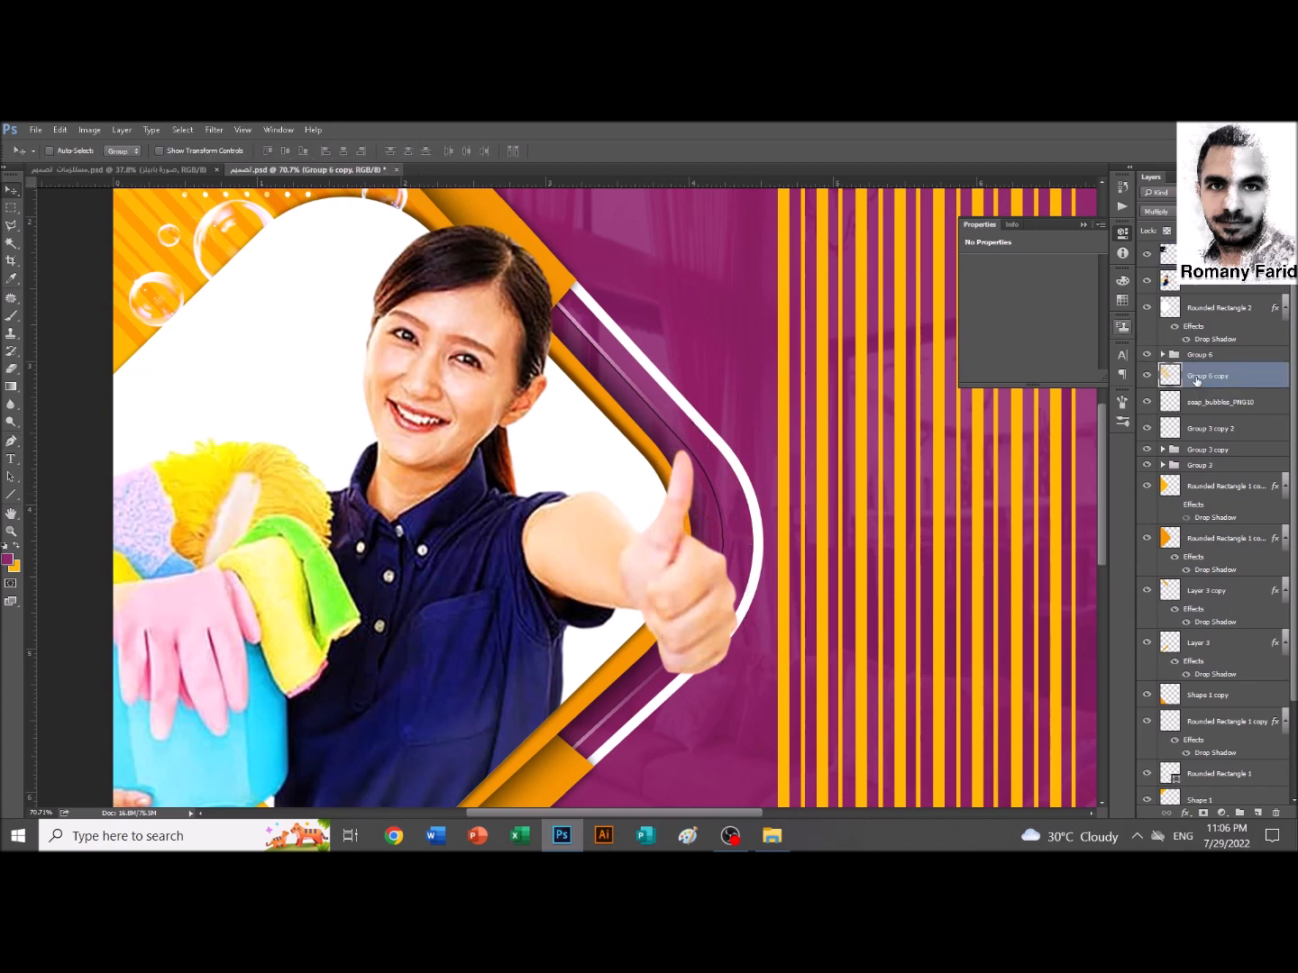
key("ctrl+0")
key("ctrl+s")
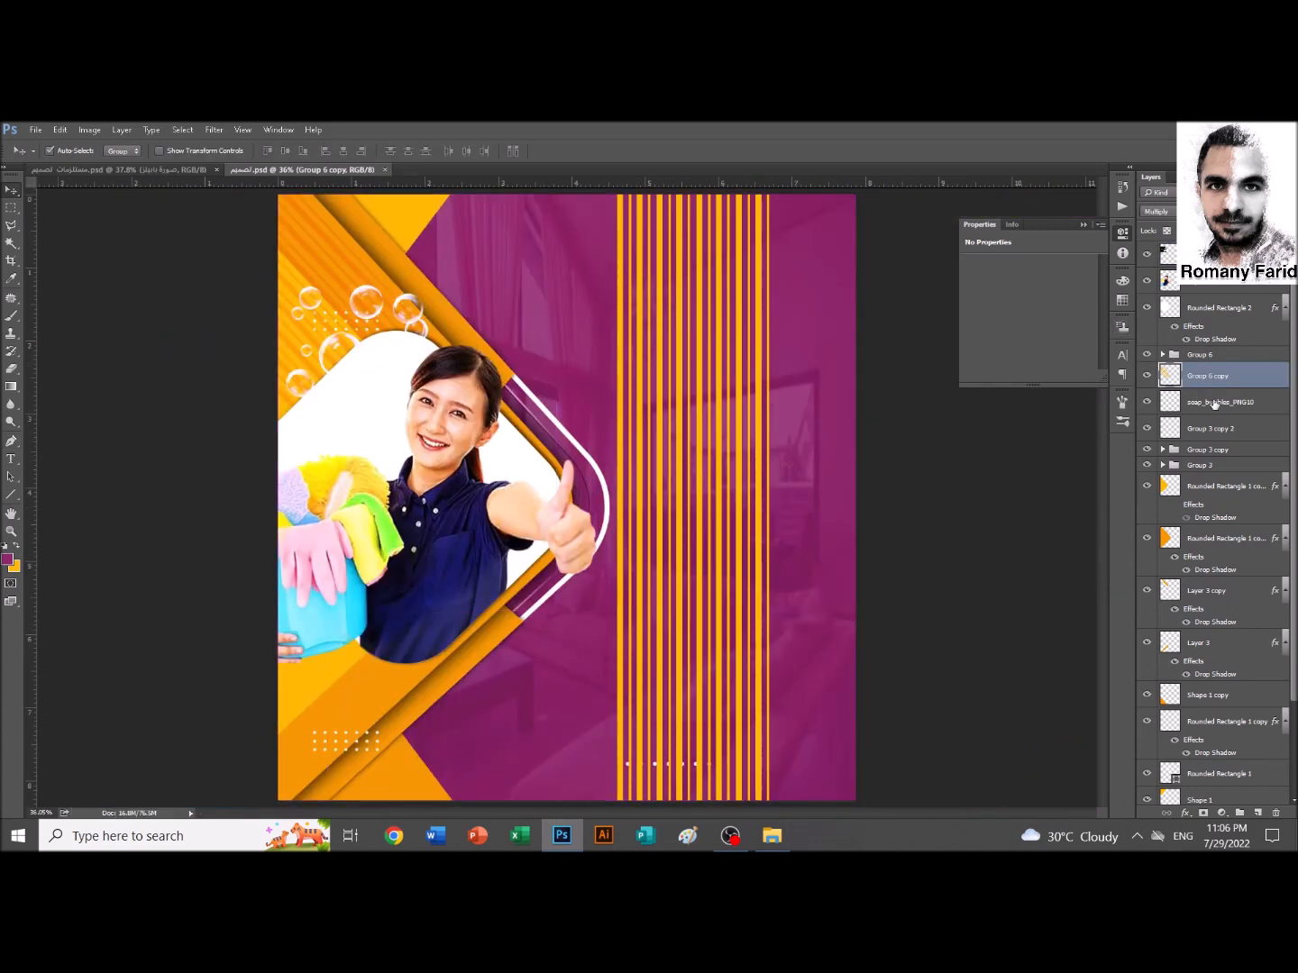
key("ctrl+j")
key("ctrl+t")
key("Return")
key("ctrl+t")
left_click_drag(433, 512, 425, 752)
key("Return")
key("Delete")
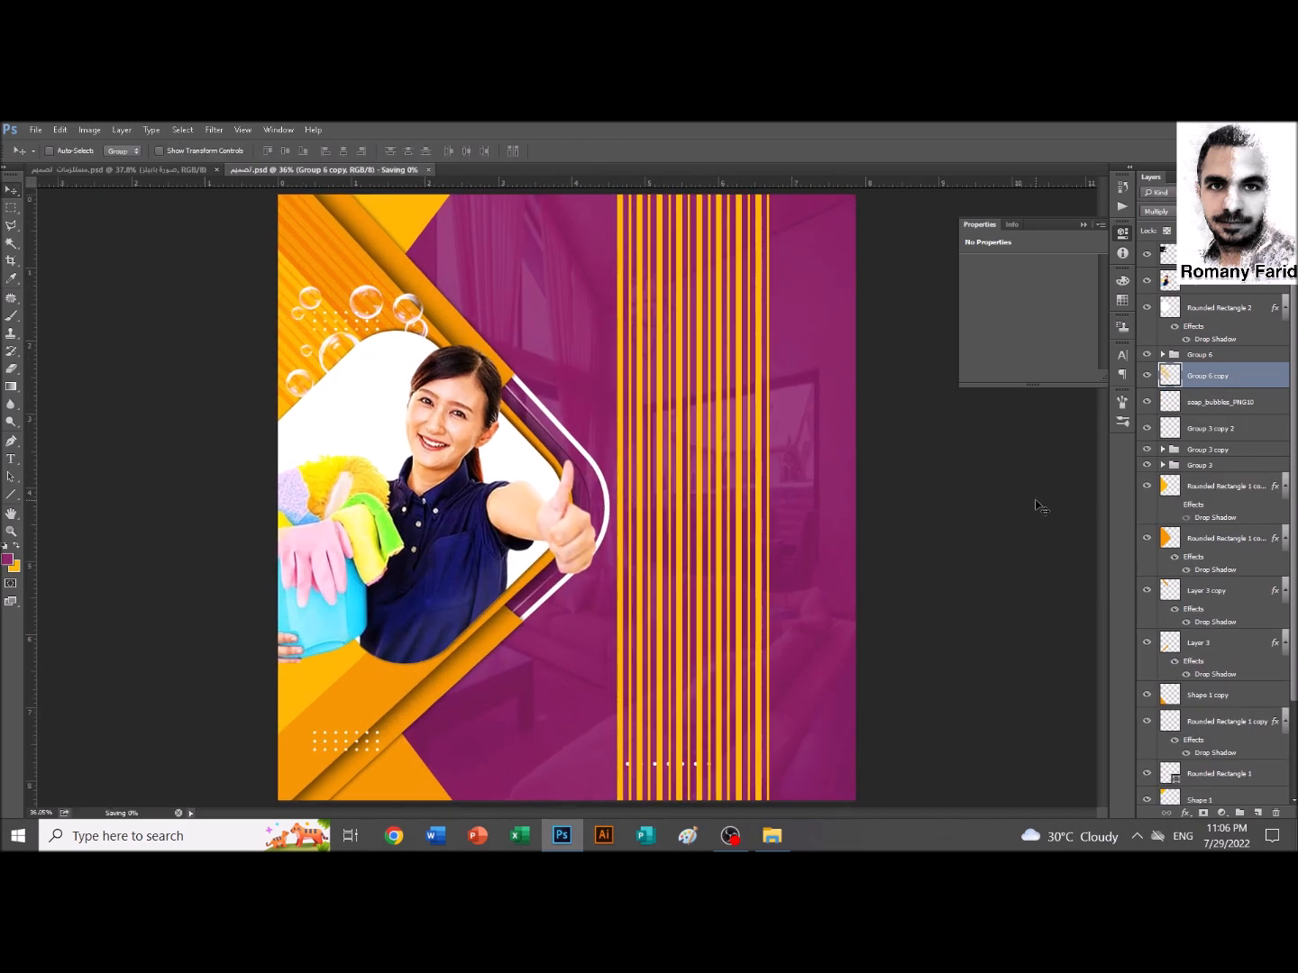
key("ctrl+j")
key("ctrl+t")
left_click_drag(814, 673, 471, 236)
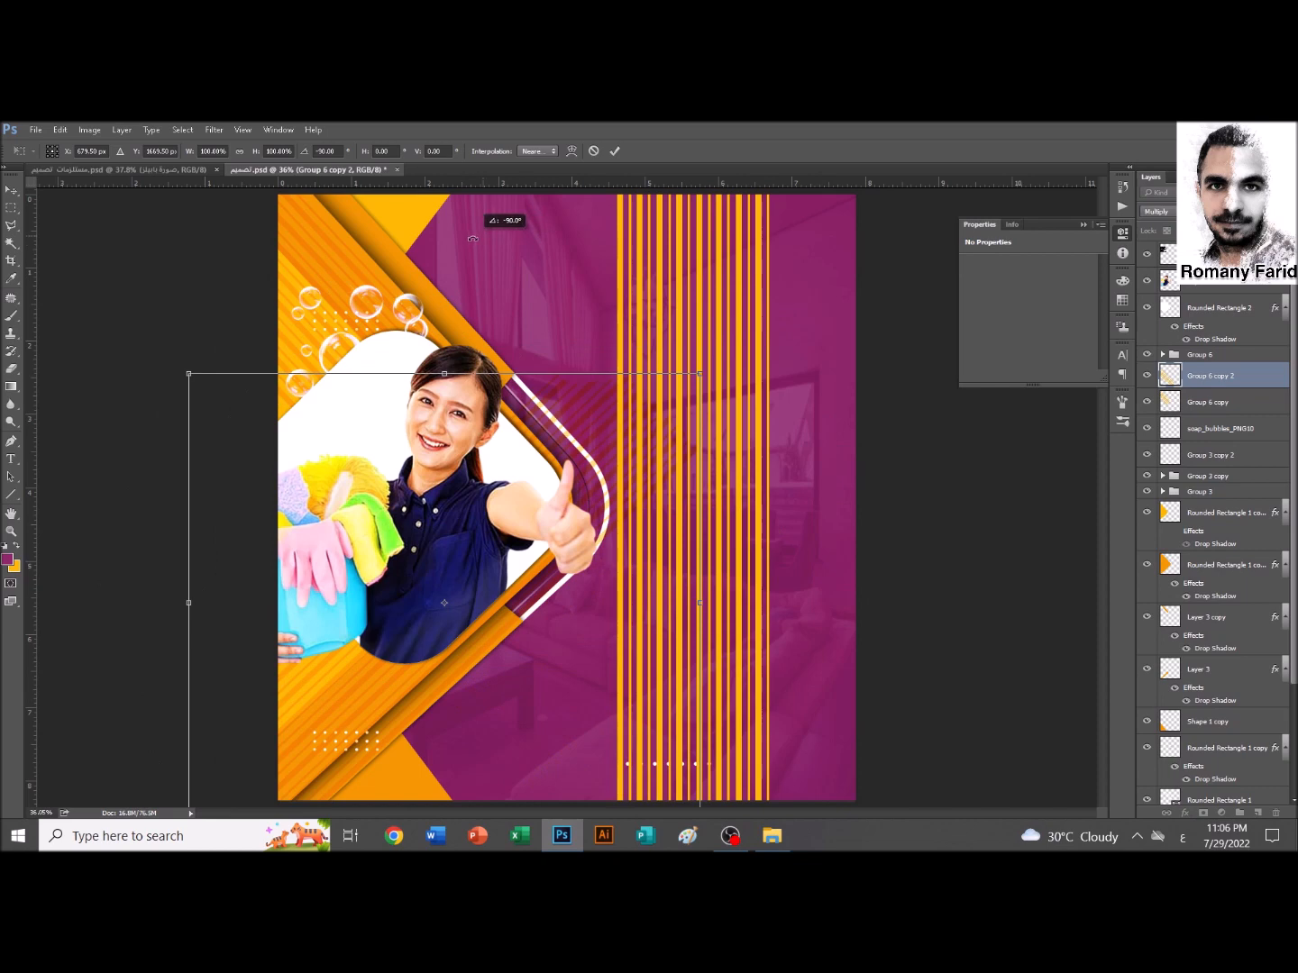
key("Return")
key("ctrl+t")
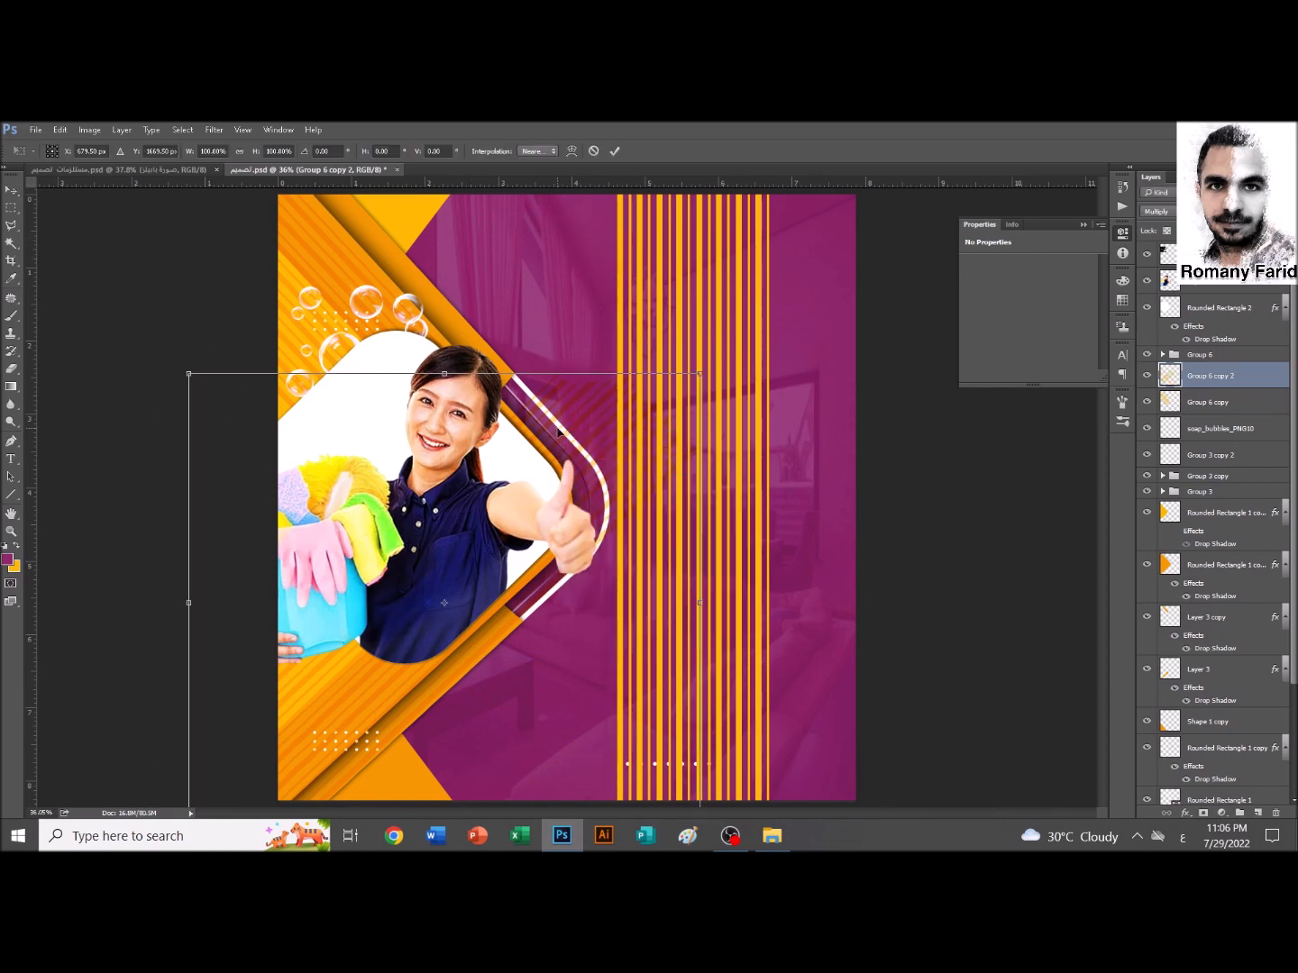
right_click(595, 447)
left_click(642, 682)
key("Return")
key("Delete")
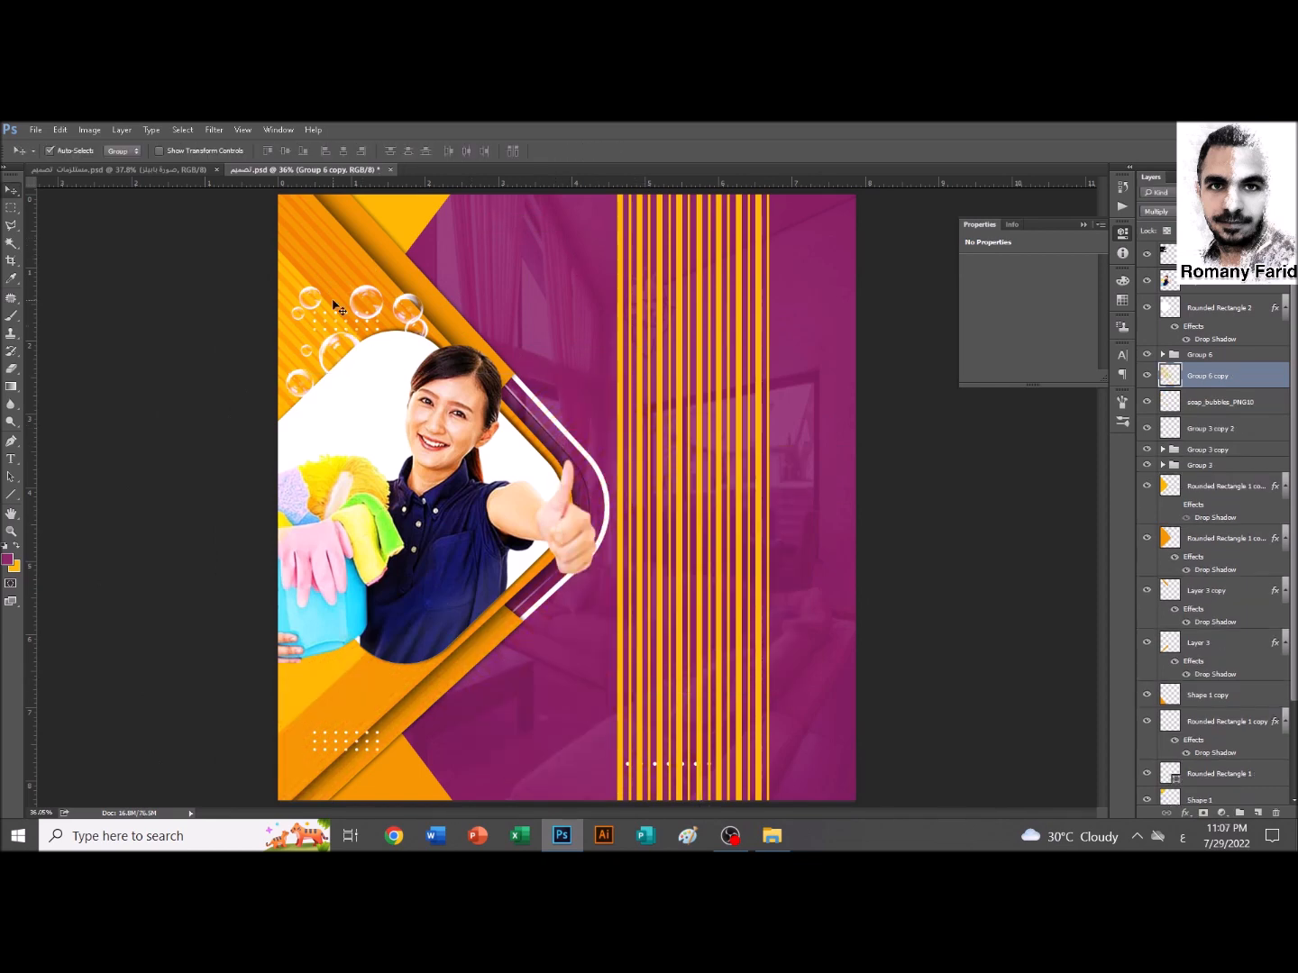
Duplicate the diagonal stripe layer, flip the copy horizontally and move it down onto the lower orange area
key("ctrl+j")
key("ctrl+t")
right_click(383, 269)
right_click(426, 272)
left_click(472, 508)
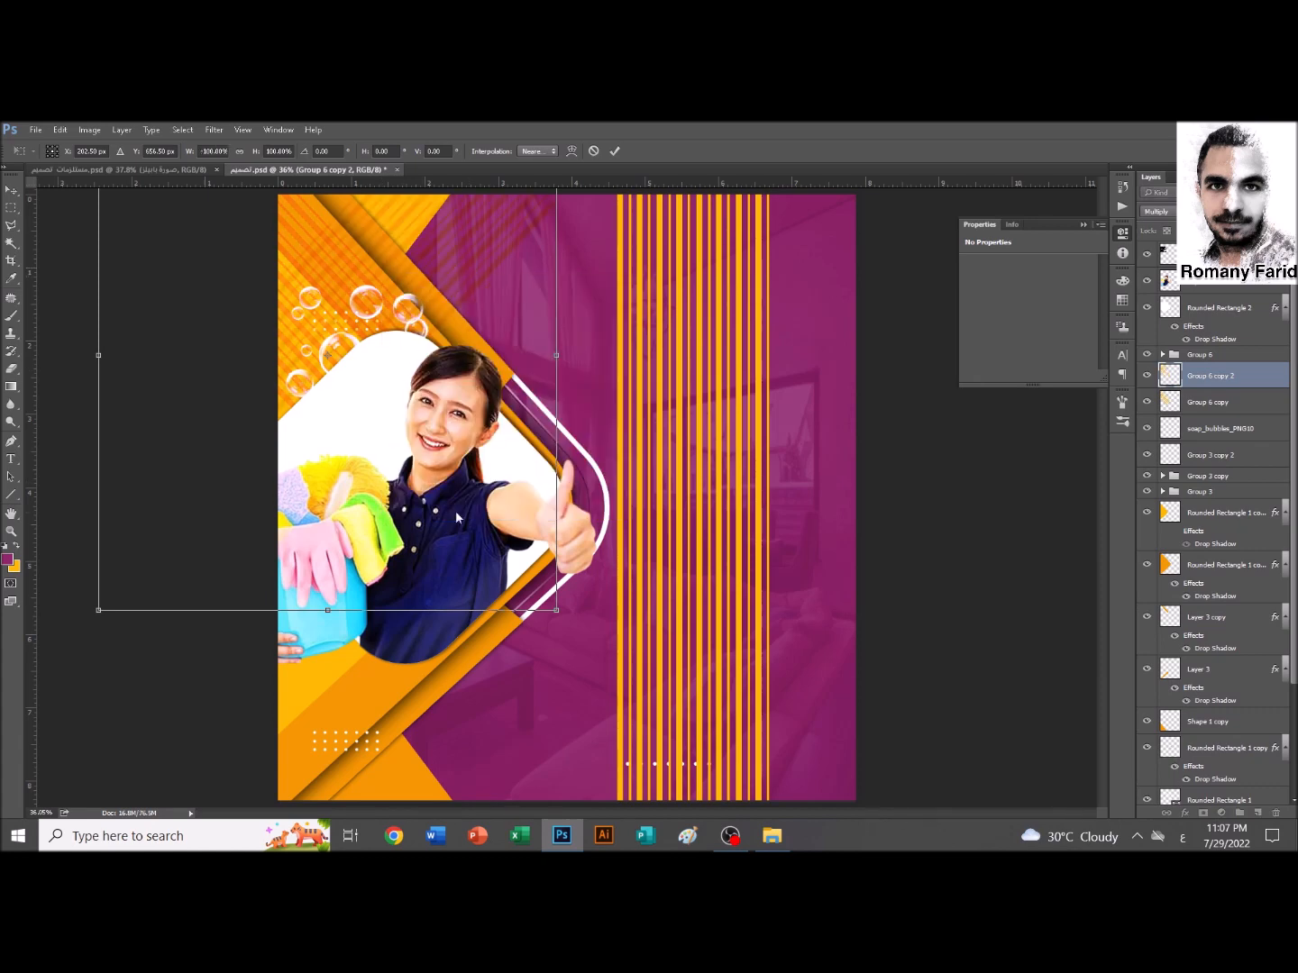
left_click_drag(450, 558, 506, 782)
left_click_drag(642, 622, 377, 698)
key("Return")
Adjust the mirrored stripes' placement so they follow the lower orange diagonal band
key("ctrl+t")
left_click_drag(416, 712, 514, 674)
left_click_drag(514, 675, 500, 594)
left_click_drag(865, 543, 875, 557)
key("Return")
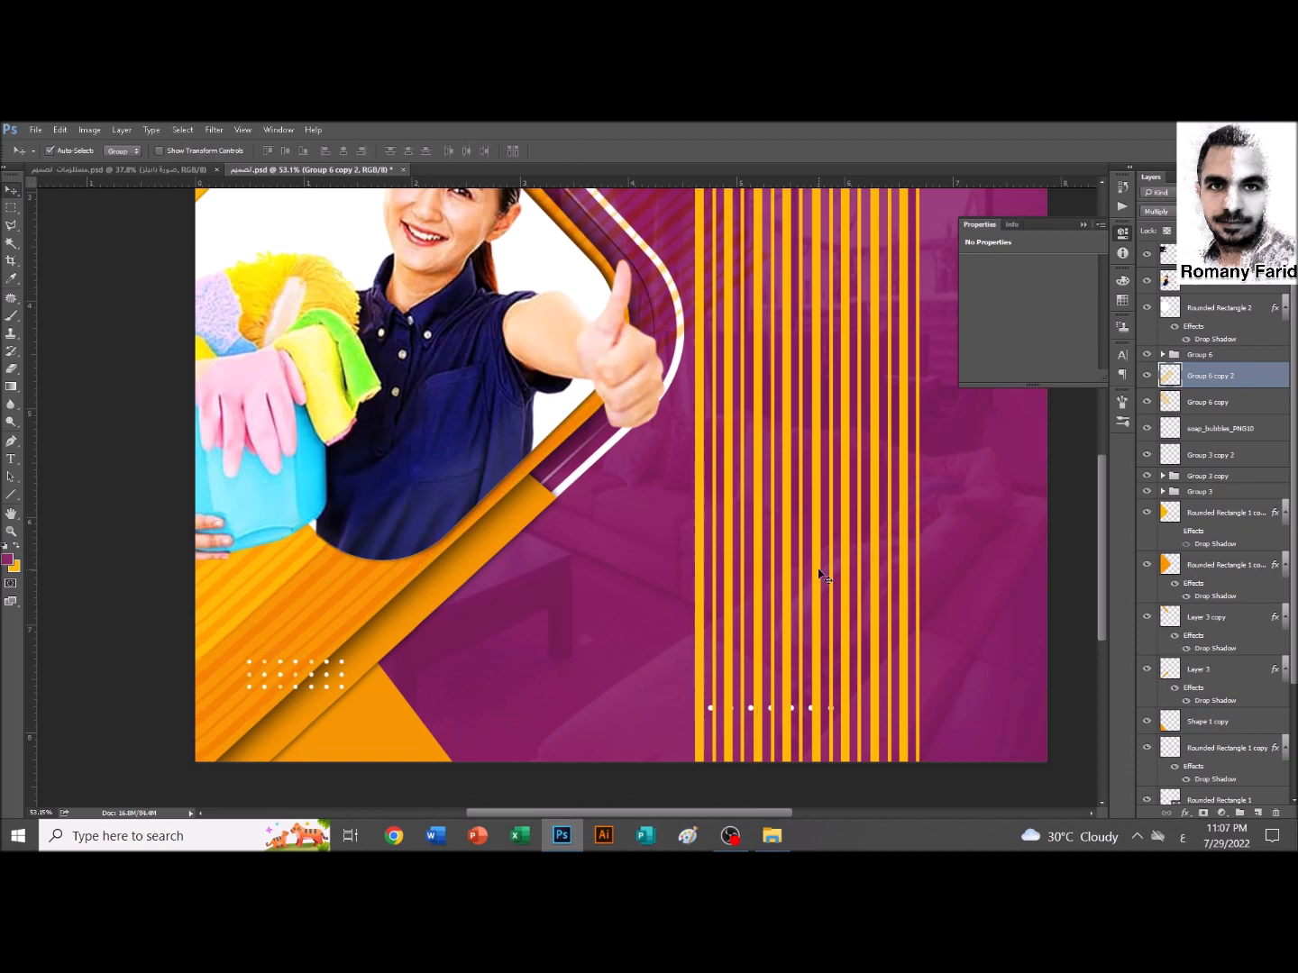
key("ctrl+0")
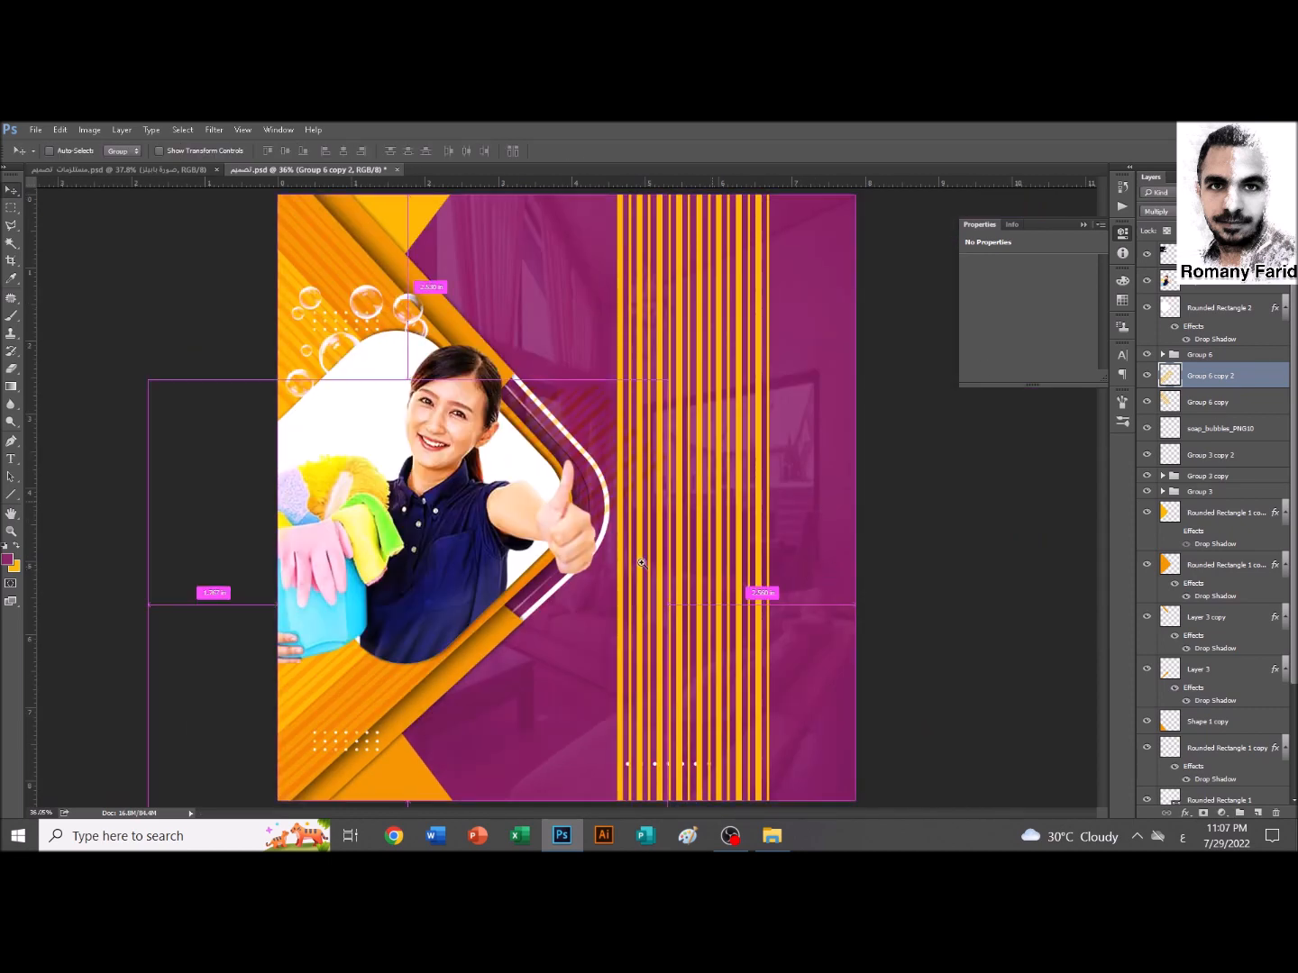
Outline the mirrored stripes that spill onto the purple background with the Pen tool, delete them and save
left_click_drag(549, 602, 586, 610)
scroll(605, 619, "up", 1)
key("p")
left_click(521, 647)
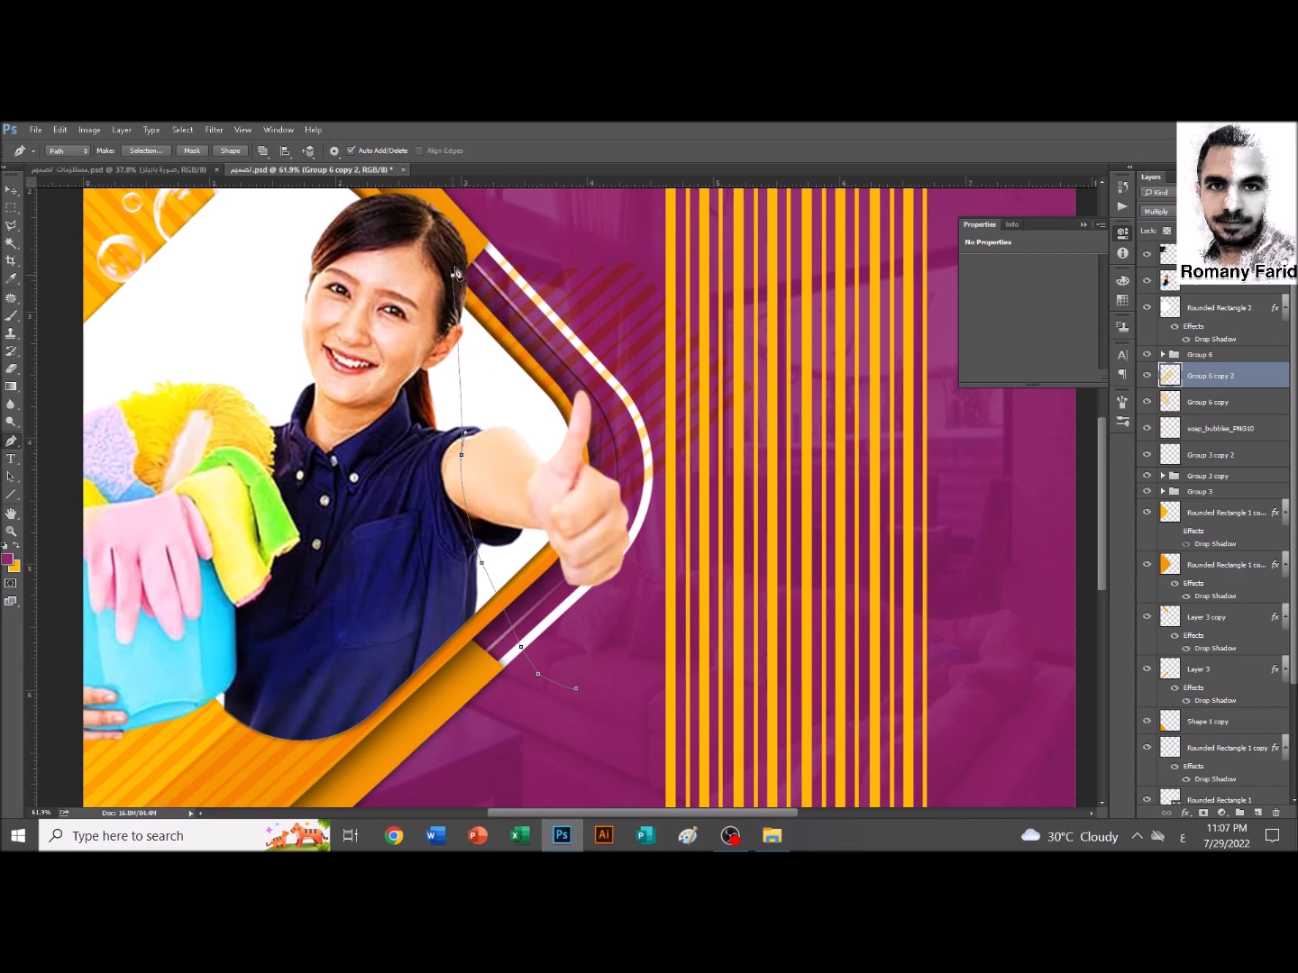
key("ctrl+0")
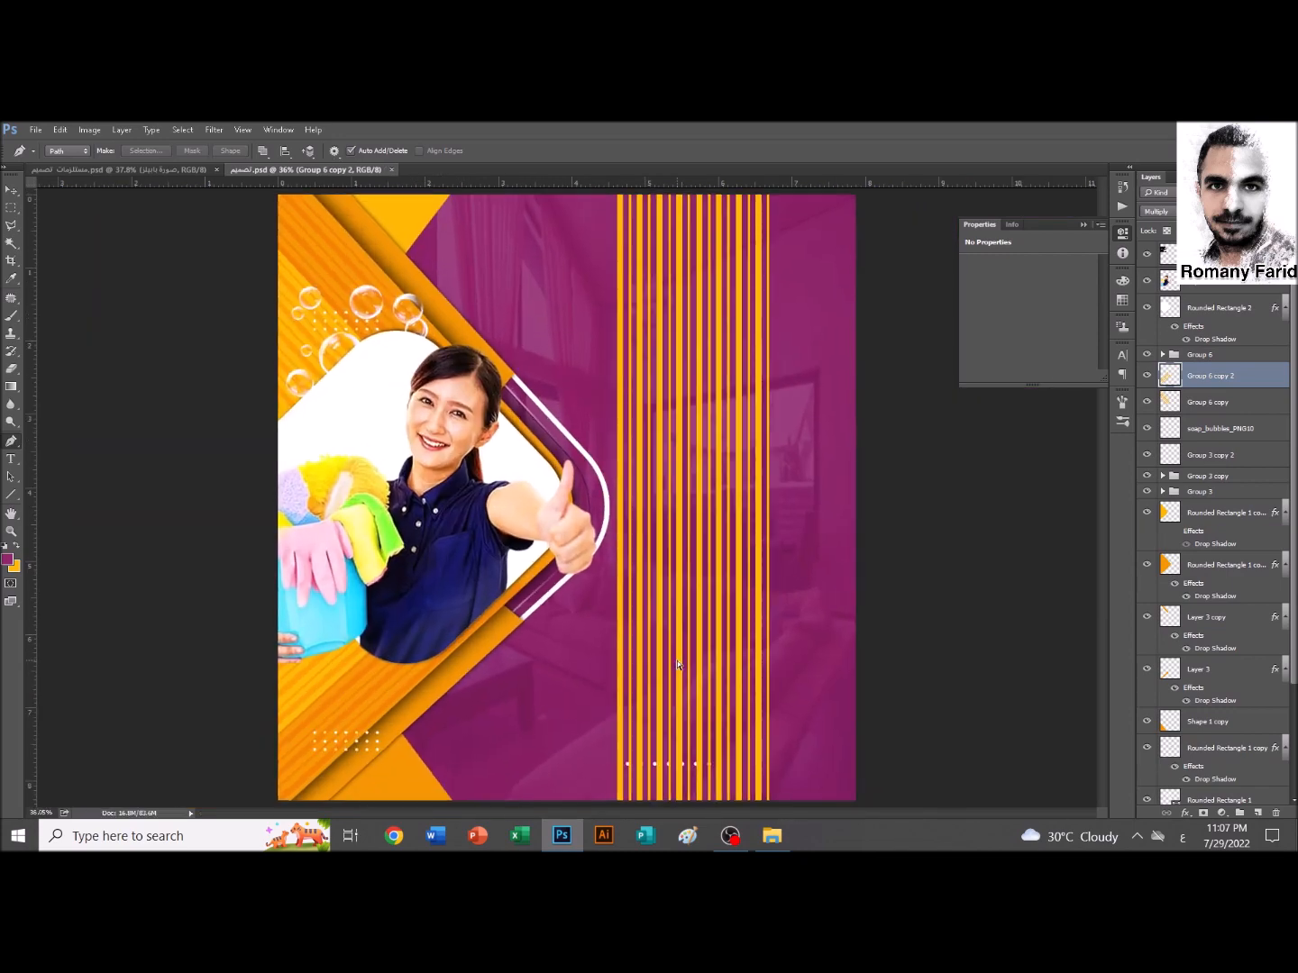
Fine-tune the mirrored stripe layer's position on the lower orange band with Free Transform and save
left_click_drag(328, 746, 353, 726)
key("alt+shift")
key("v")
key("ctrl+t")
left_click_drag(665, 663, 669, 658)
key("Return")
key("ctrl+0")
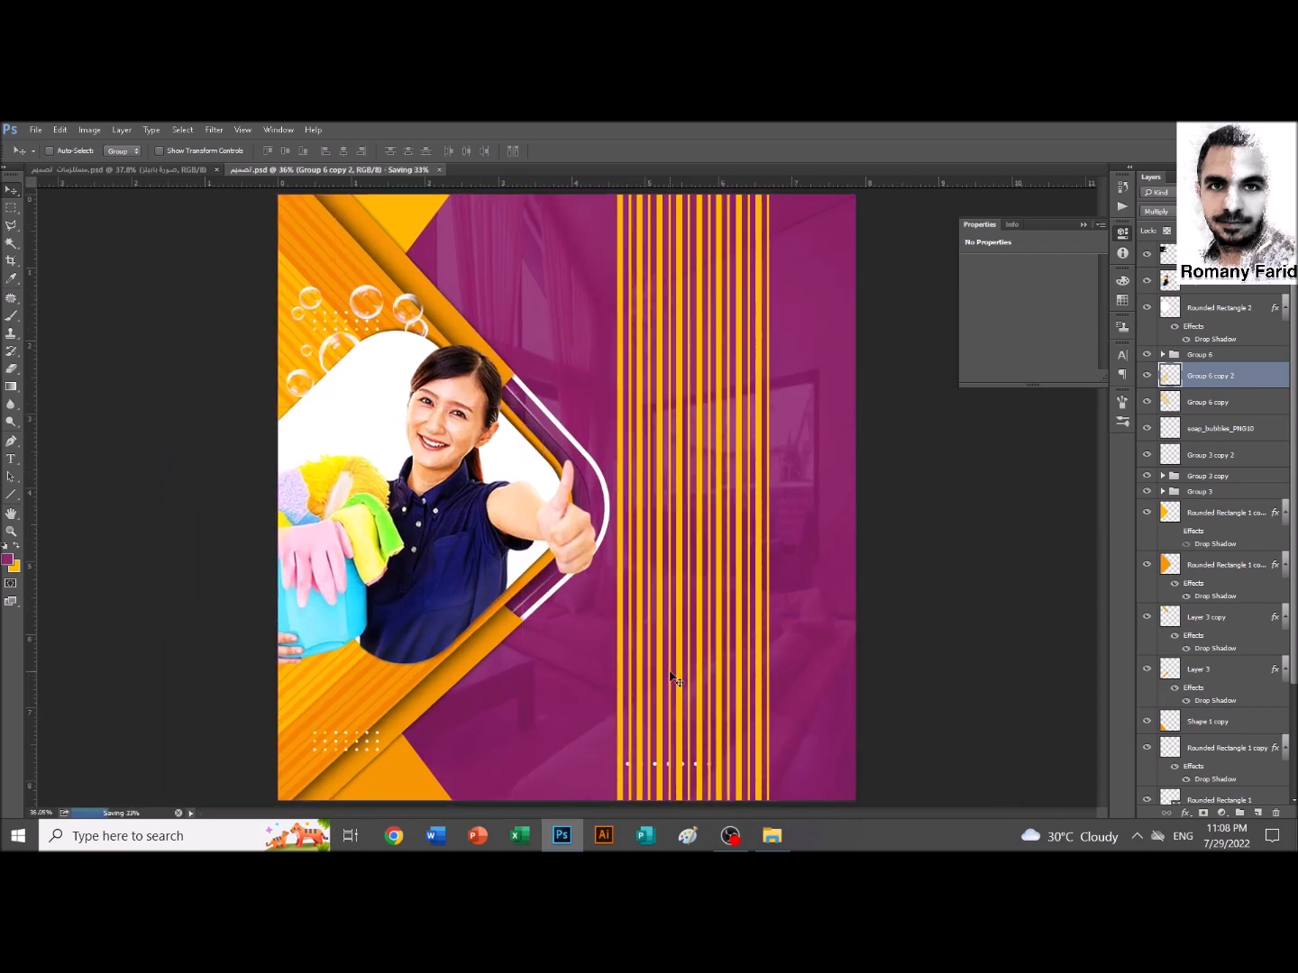
Duplicate the vertical yellow stripe group beside the original and merge both into one layer
left_click_drag(644, 555, 679, 563)
left_click(816, 559)
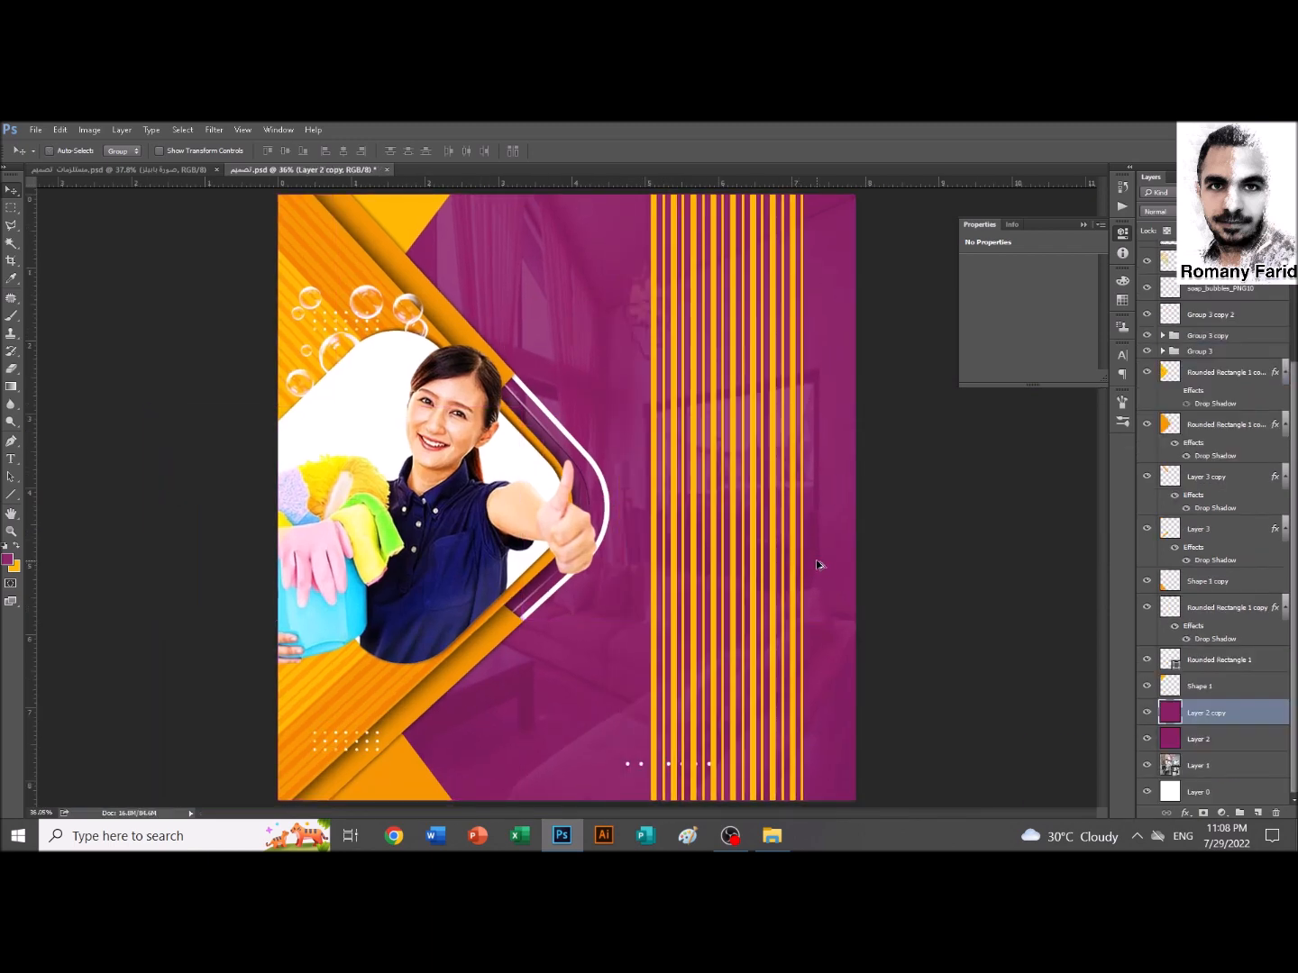
key("ctrl+z")
left_click_drag(658, 539, 502, 531)
left_click(1200, 370, "shift")
key("ctrl+g")
key("ctrl+e")
Try to rotate the merged vertical stripes diagonally and shift them across the purple background
key("ctrl+t")
left_click_drag(823, 316, 638, 229)
key("Return")
scroll(671, 465, "down", 1)
left_click_drag(695, 474, 759, 302)
key("ctrl+t")
left_click_drag(1028, 514, 1030, 533)
key("Escape")
key("ctrl+alt+z")
key("ctrl+alt+z")
Convert the merged stripes to a smart object, duplicate it and place the copy beside it to cover the purple area
right_click(1249, 359)
left_click(1118, 317)
key("ctrl+t")
scroll(816, 377, "down", 1)
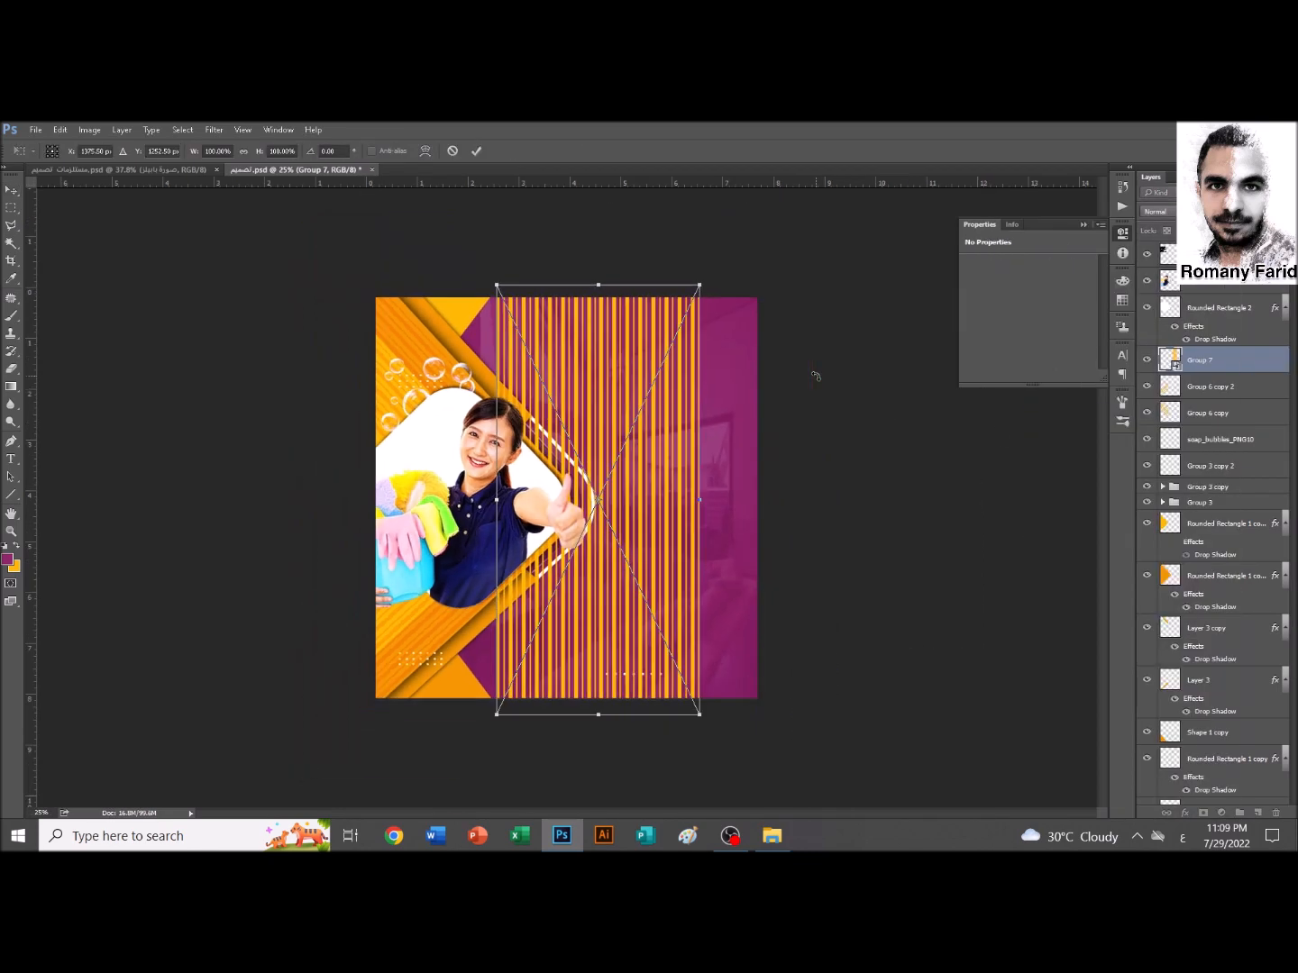
scroll(816, 377, "down", 1)
key("Return")
key("ctrl+j")
left_click_drag(654, 514, 817, 509)
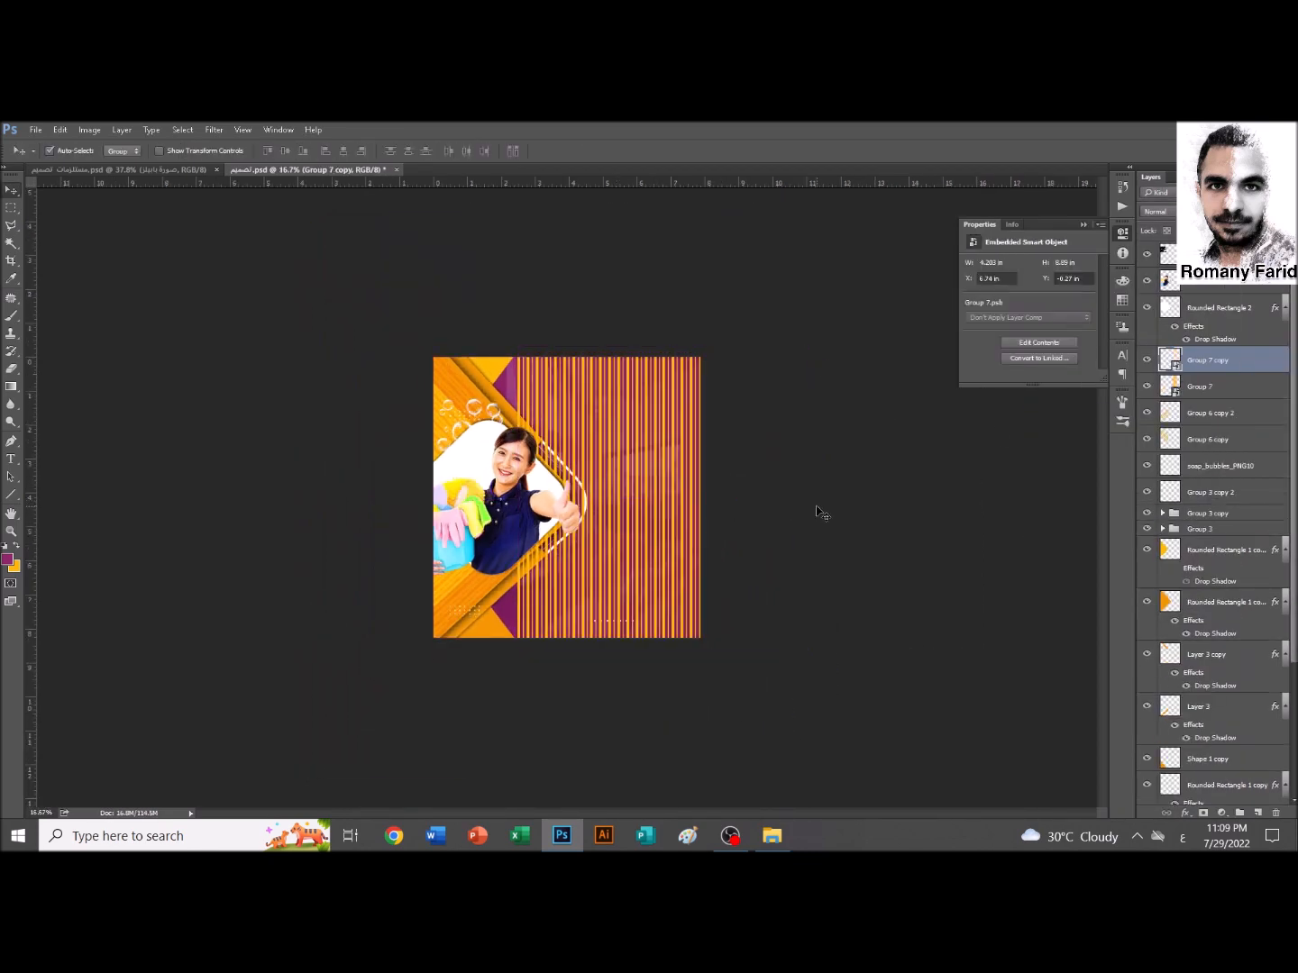
Merge the two stripe objects, convert the result to a smart object and rotate it -45 degrees
left_click(1203, 386, "shift")
key("ctrl+e")
right_click(1203, 369)
left_click(1113, 317)
key("ctrl+t")
left_click_drag(839, 379, 711, 333)
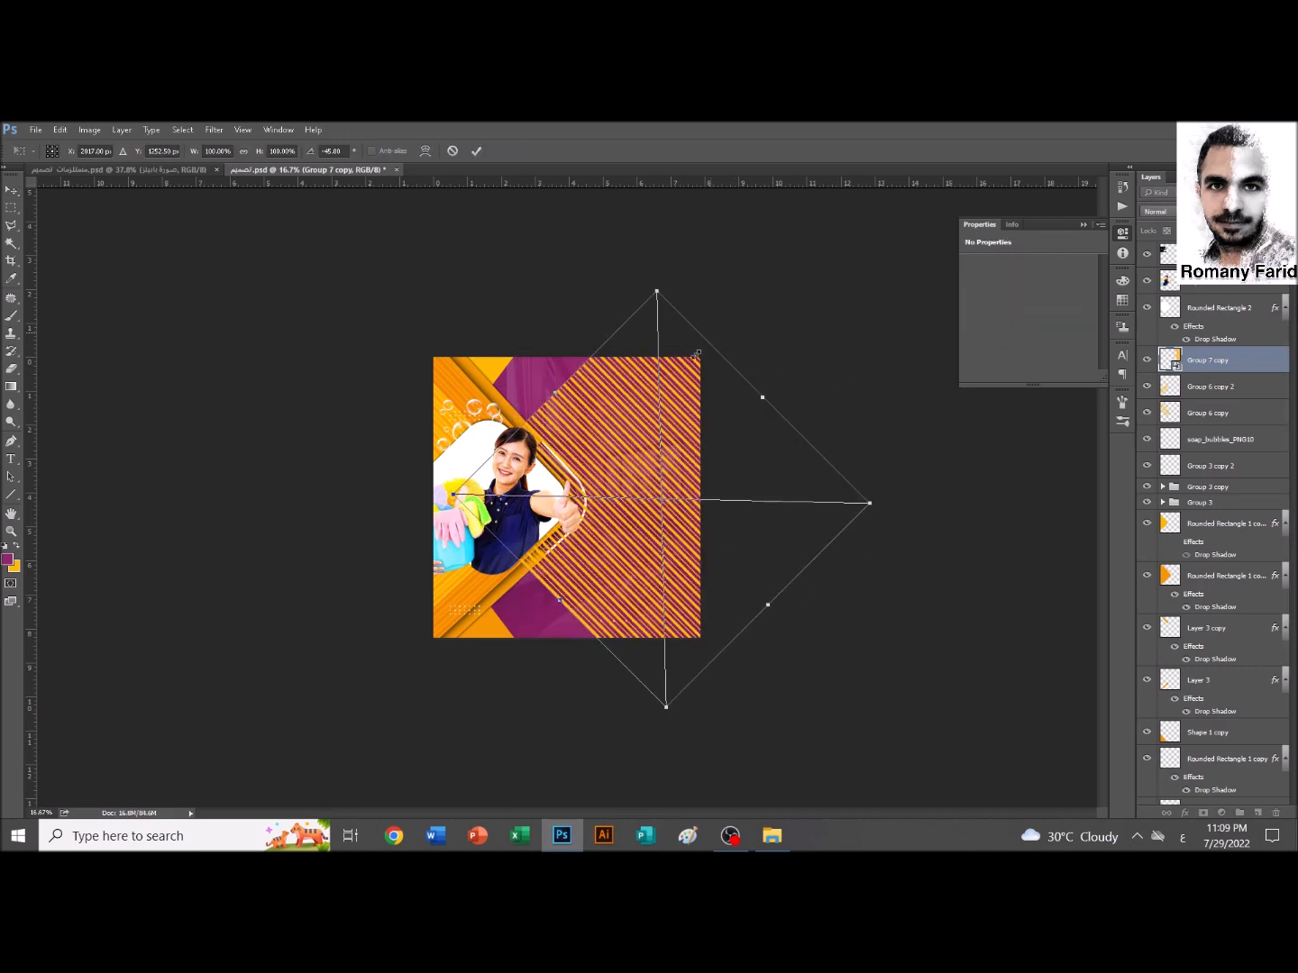
key("Return")
key("ctrl+0")
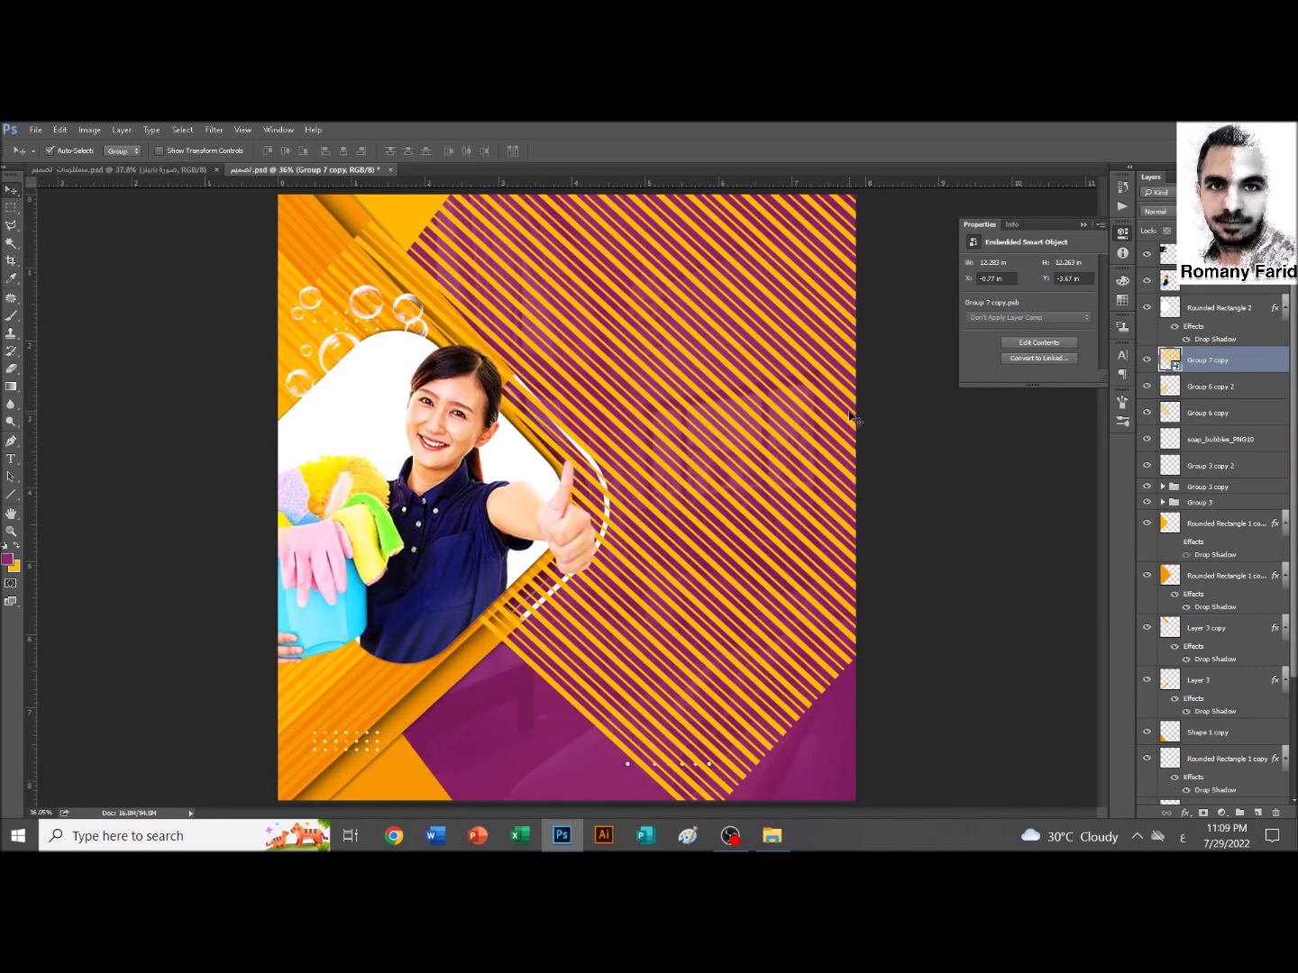
Rasterize the rotated stripe layer and outline its part over the upper orange corner with the Pen tool
key("ctrl+minus")
key("ctrl+minus")
right_click(1199, 360)
left_click(1077, 500)
key("p")
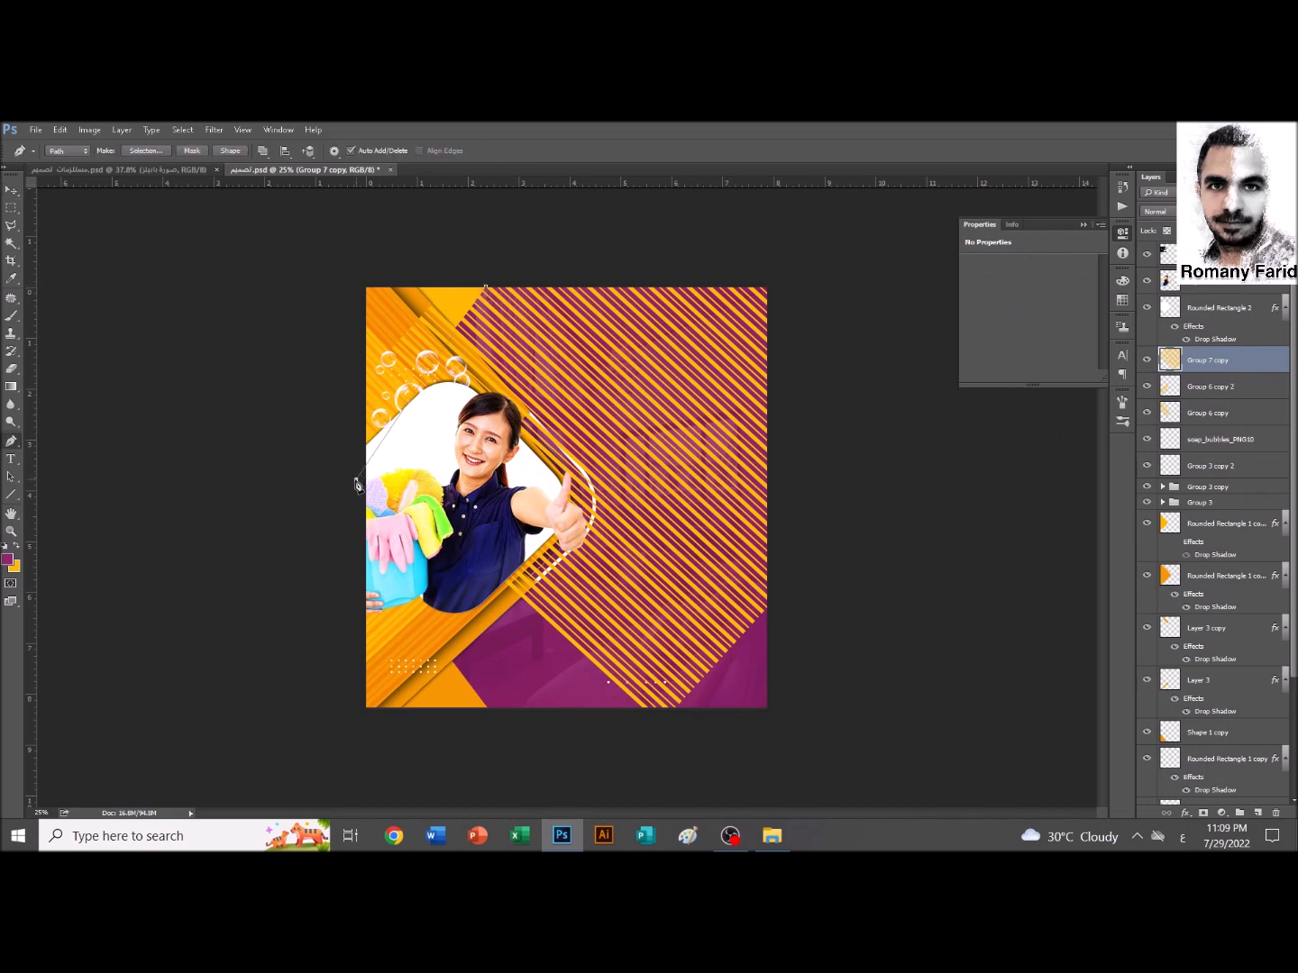
Send the diagonal stripe layer backward behind all orange shapes, directly above the purple Layer 2 copy
key("ctrl+bracketleft")
key("ctrl+bracketleft")
key("ctrl+bracketleft")
key("ctrl+bracketleft")
key("ctrl+bracketleft")
key("ctrl+bracketleft")
key("ctrl+bracketleft")
key("ctrl+bracketleft")
key("ctrl+bracketleft")
key("ctrl+bracketleft")
key("ctrl+bracketleft")
key("ctrl+bracketleft")
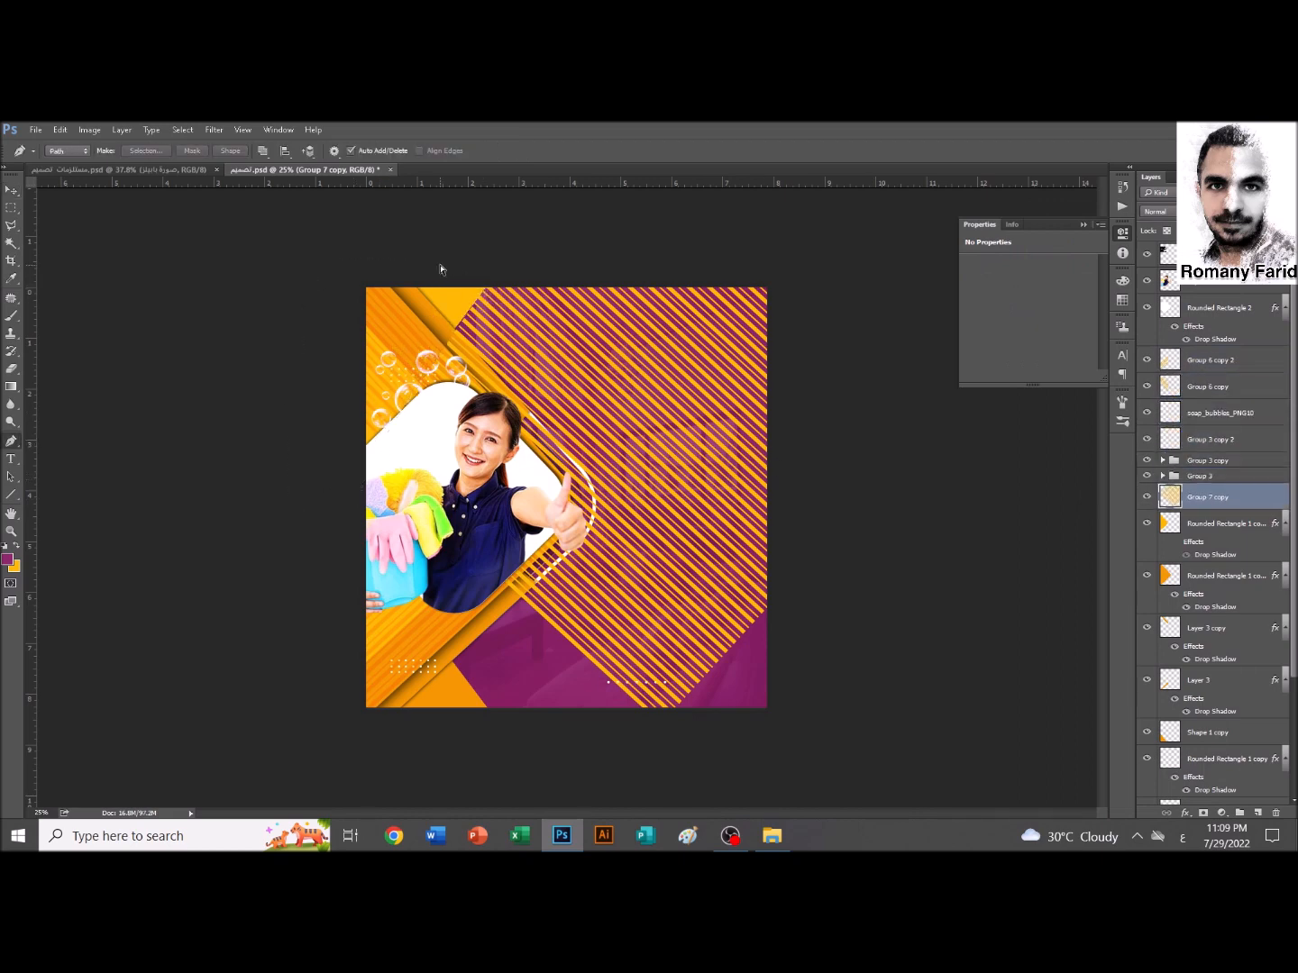
key("ctrl+bracketleft")
key("ctrl+bracketleft")
key("v")
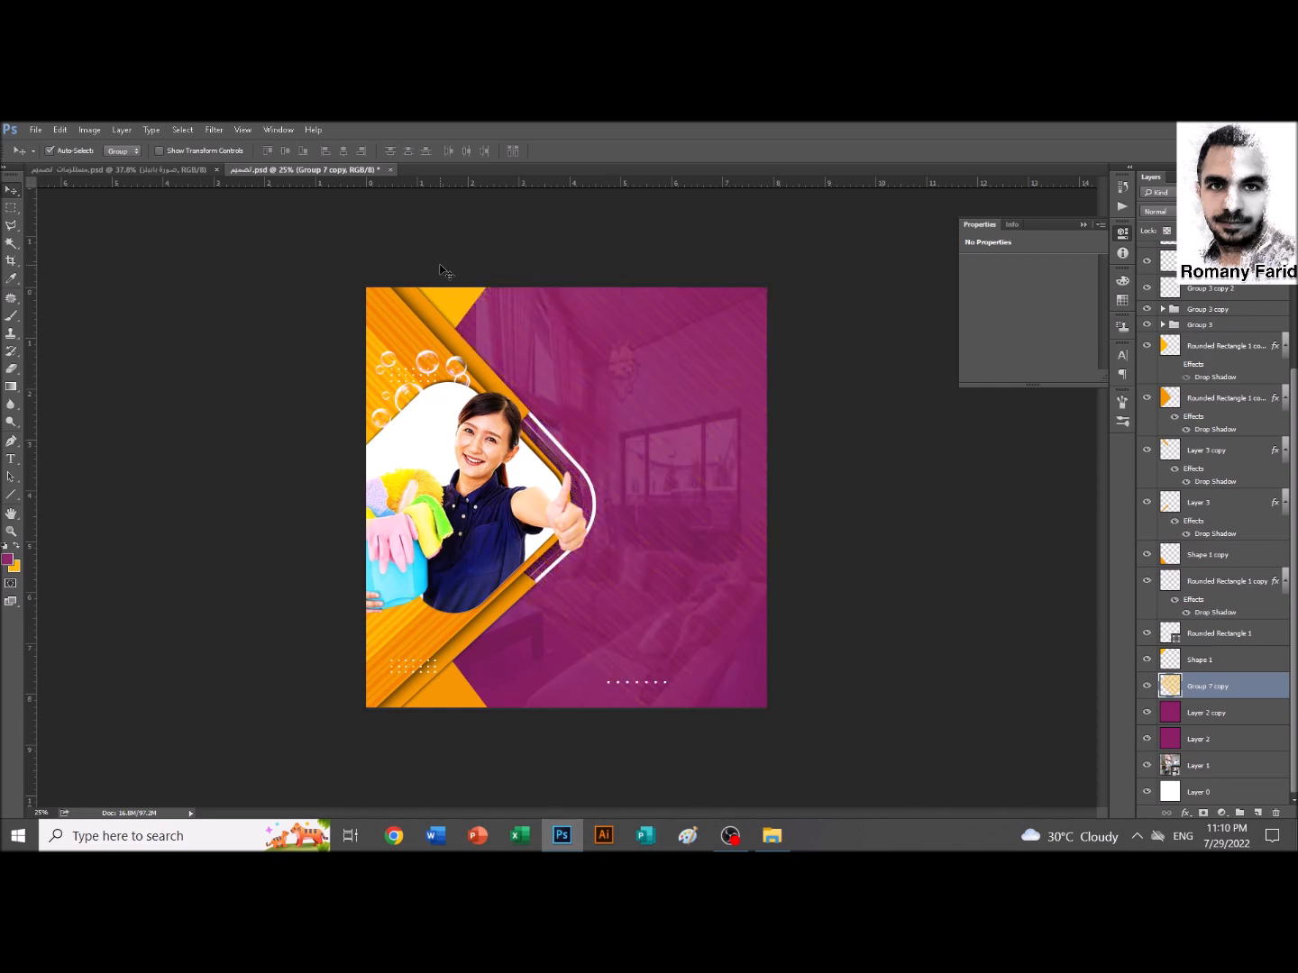
Try the Multiply blend mode on the diagonal stripe layer, and set it to Overlay
left_click(1155, 211)
left_click(1148, 261)
key("ctrl+0")
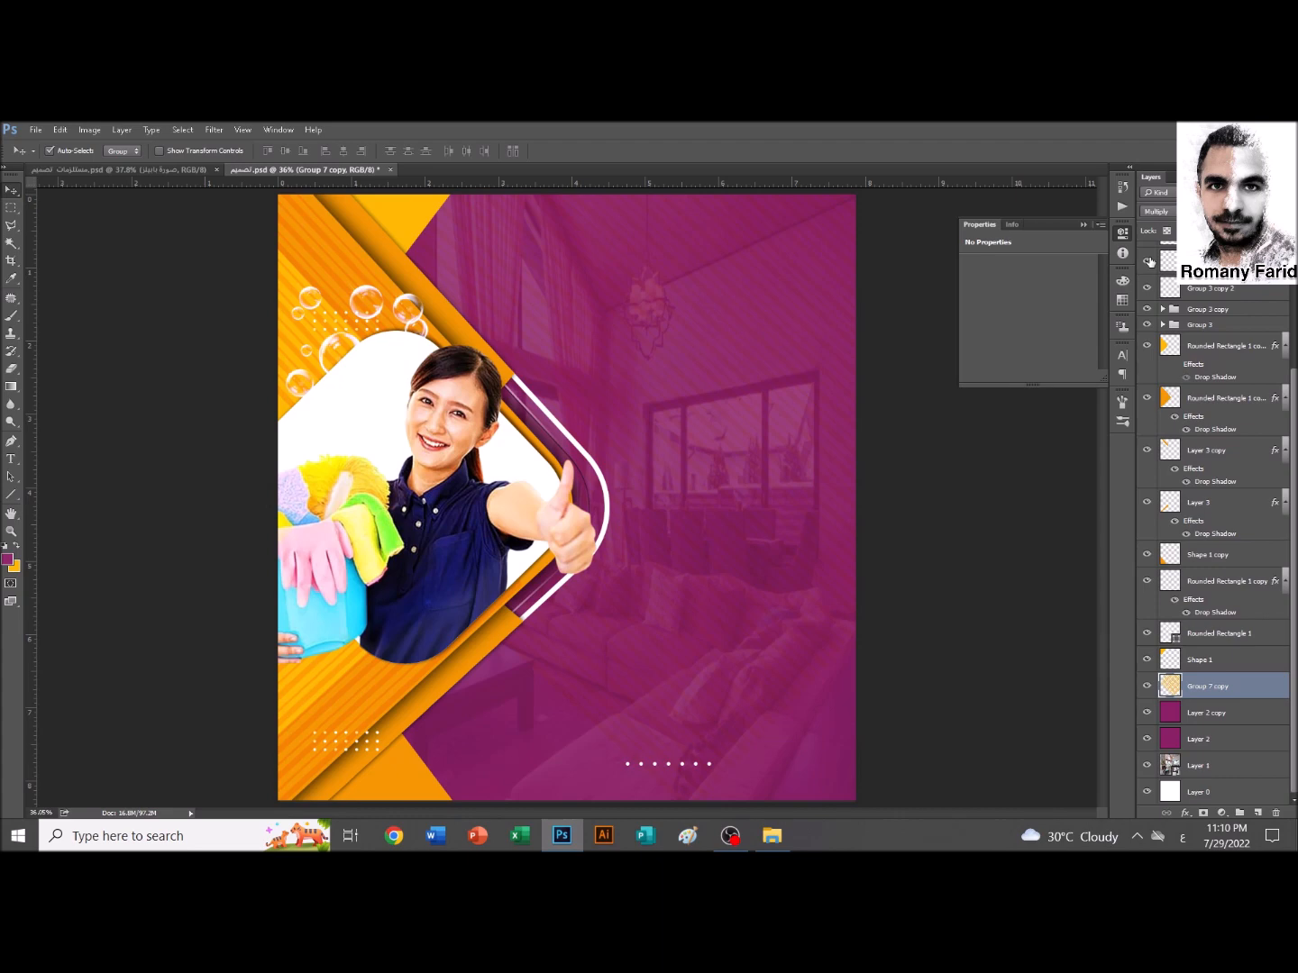
left_click(1156, 211)
left_click(1157, 353)
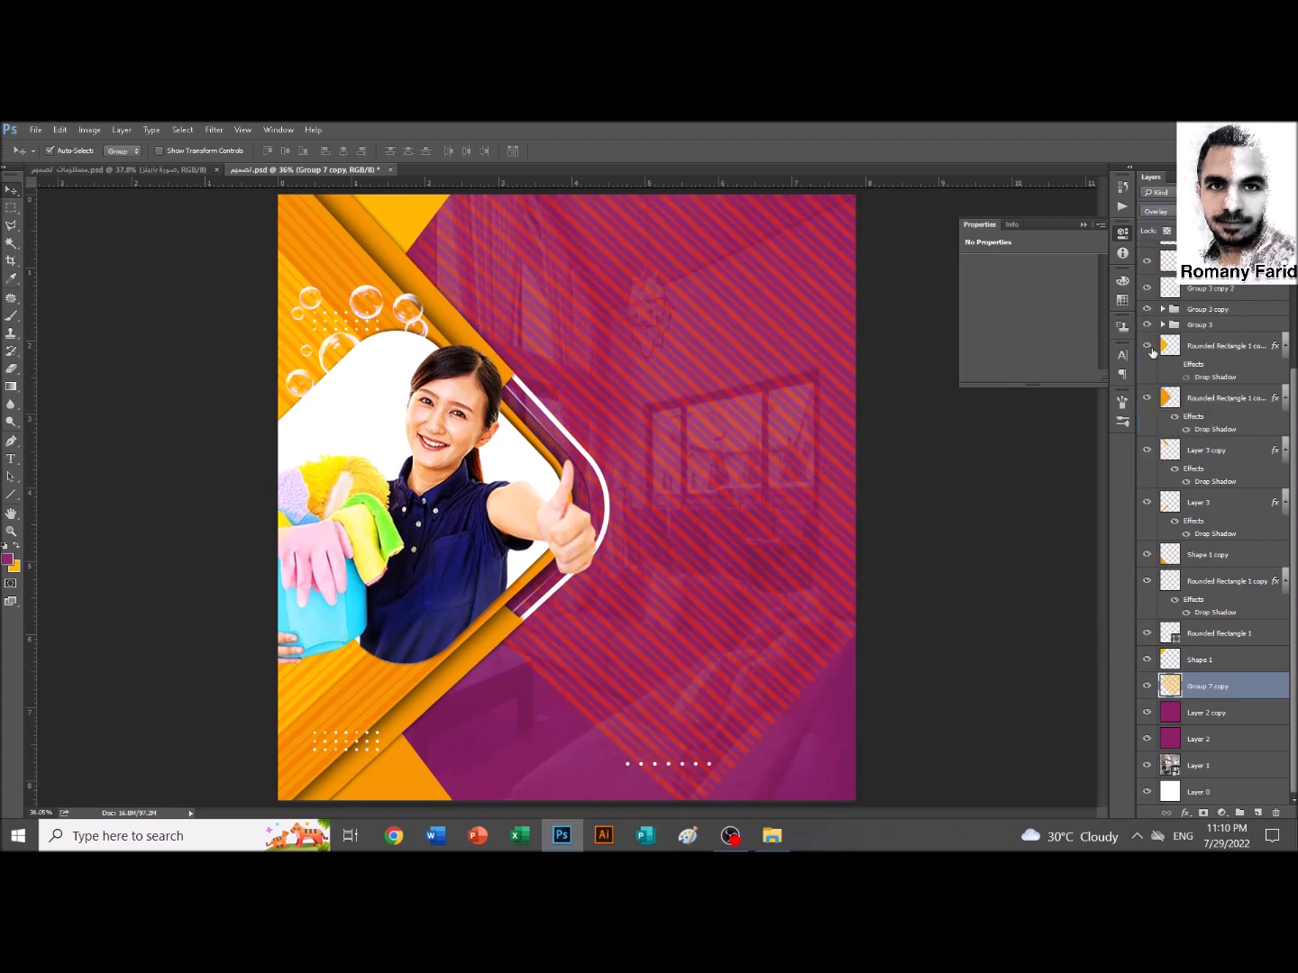
Add a layer mask to the diagonal stripe layer, fade the stripes with a black-and-white gradient and save
key("ctrl+minus")
left_click(1205, 801)
left_click(1187, 686)
left_click(1203, 812)
key("g")
left_click(68, 150)
left_click(766, 279)
left_click(68, 151)
left_click(767, 278)
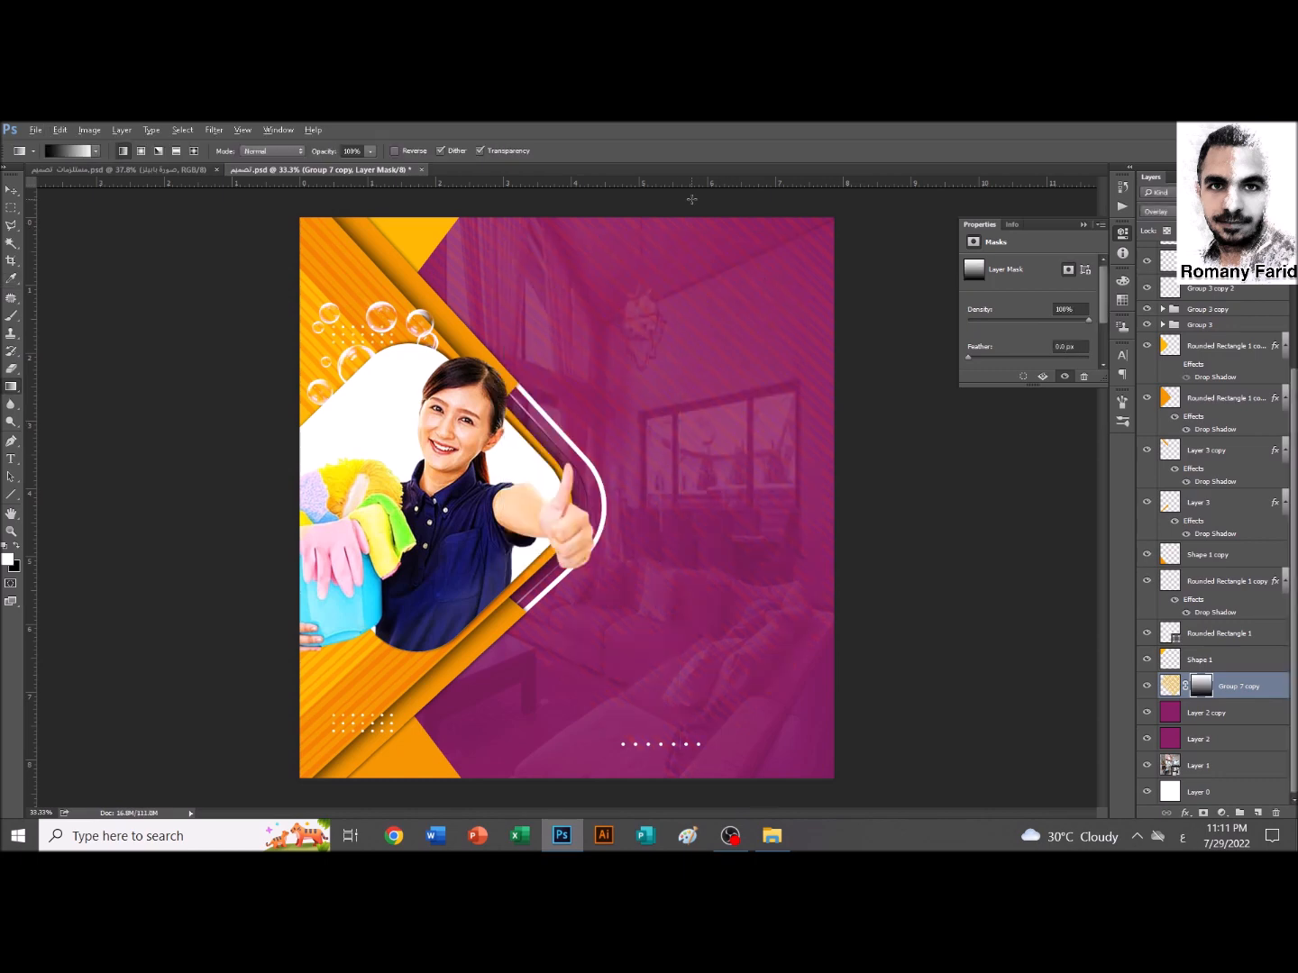
key("v")
left_click(1169, 686)
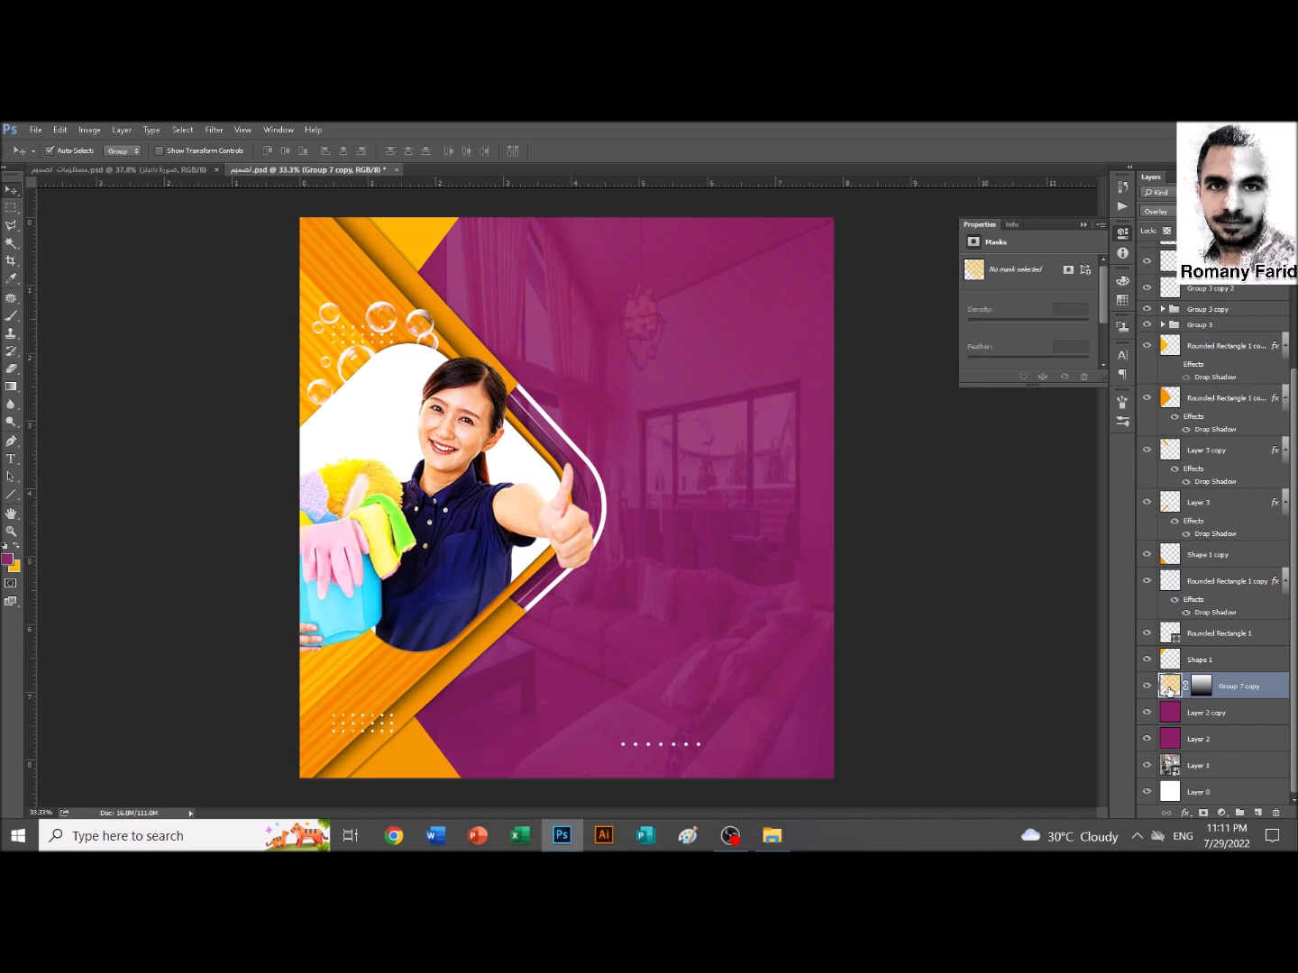
key("ctrl+s")
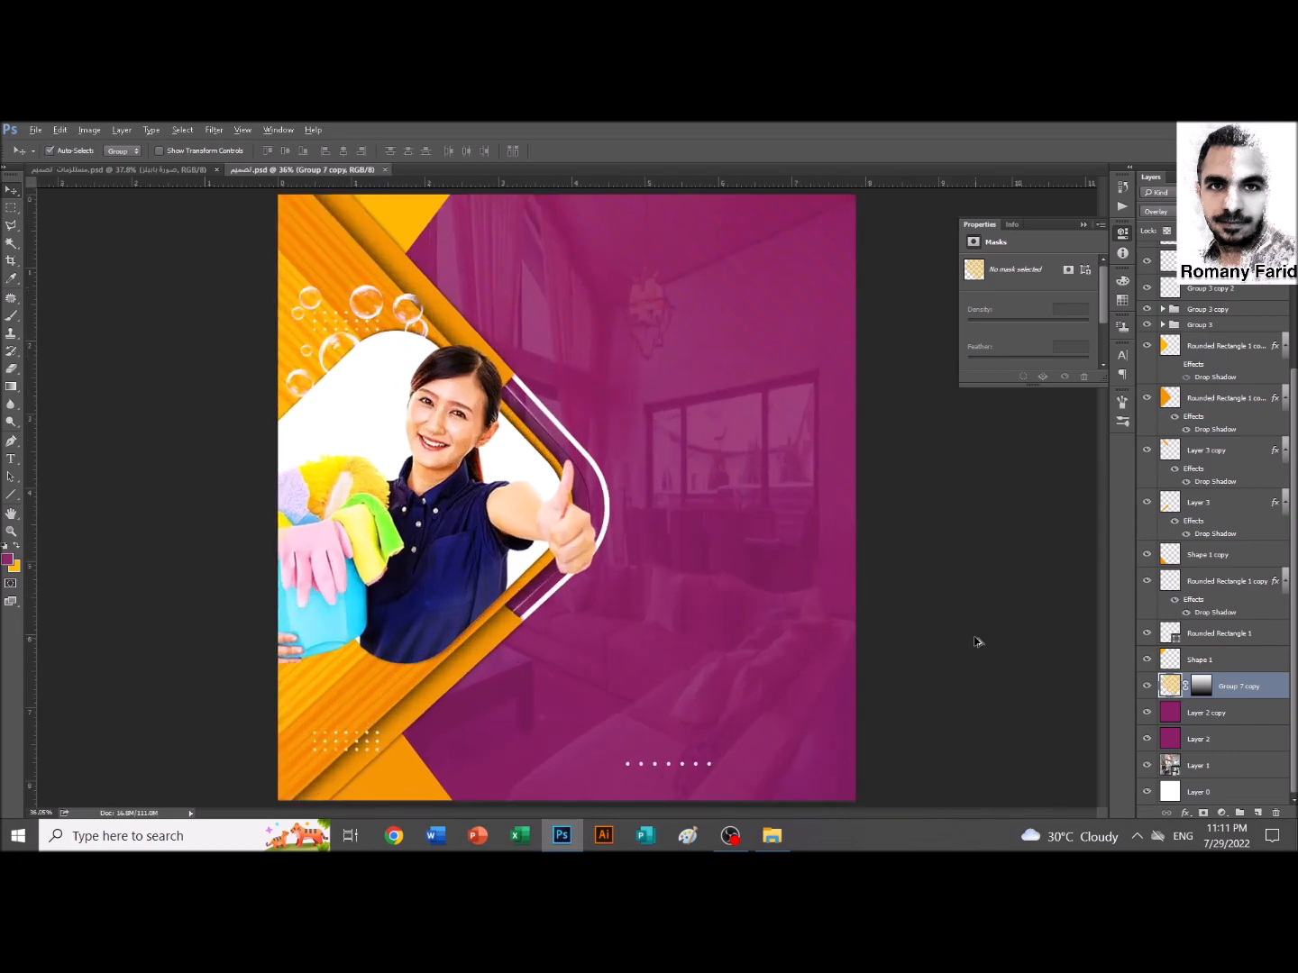
Move the row of white dots on the purple area slightly up and save
left_click(710, 769)
key("ctrl+minus")
key("ctrl+0")
key("ctrl+s")
Bring the Al Safsafi logo from the materials document into the poster, enlarge it in the upper purple corner and save
left_click(189, 171)
left_click_drag(775, 491, 737, 278)
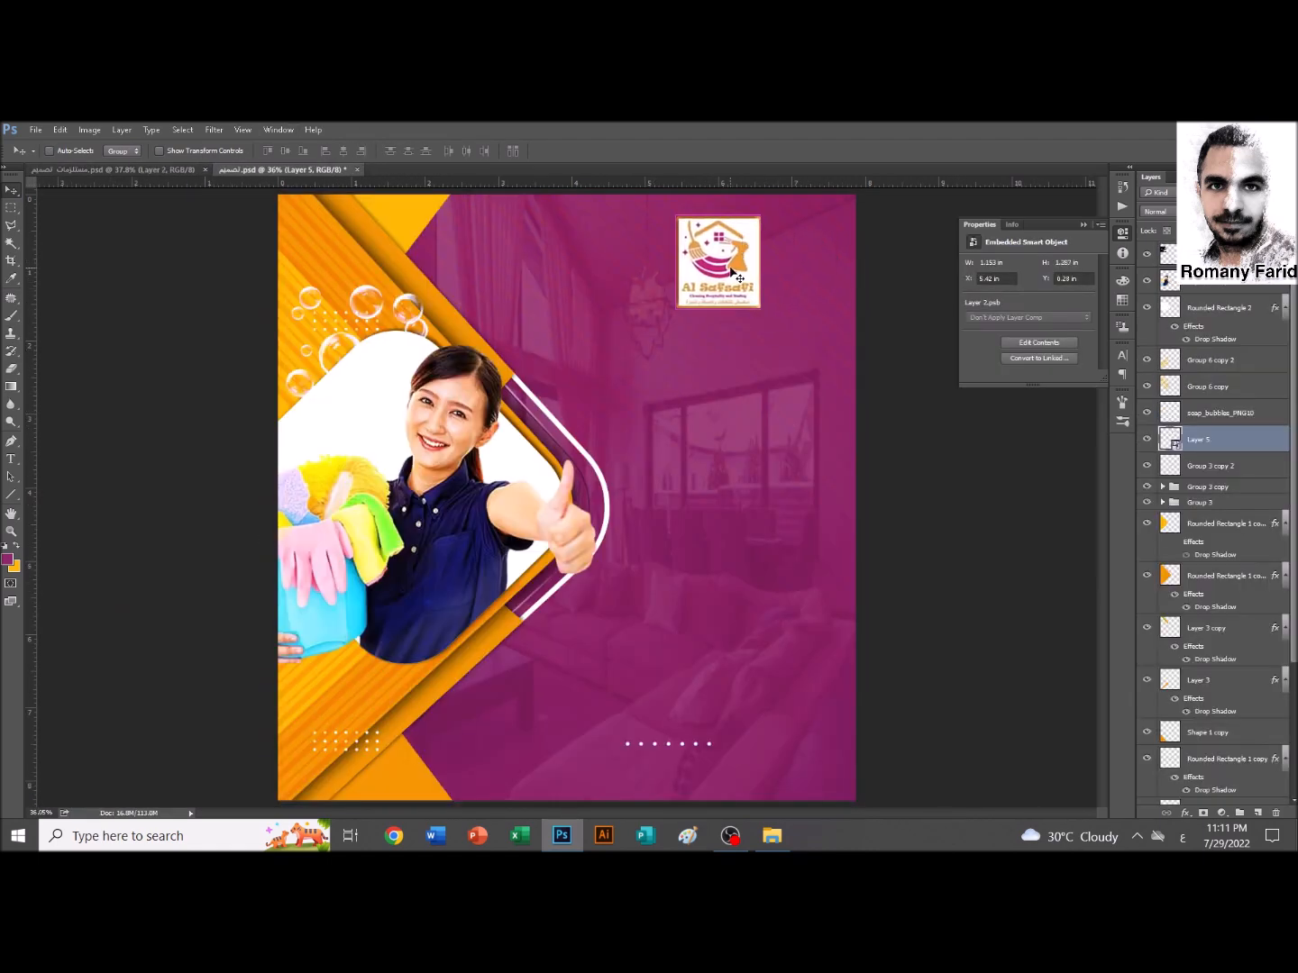
key("ctrl+t")
key("Return")
left_click_drag(760, 217, 803, 212)
key("ctrl+s")
Add a drop shadow to the Al Safsafi logo
left_click(1185, 812)
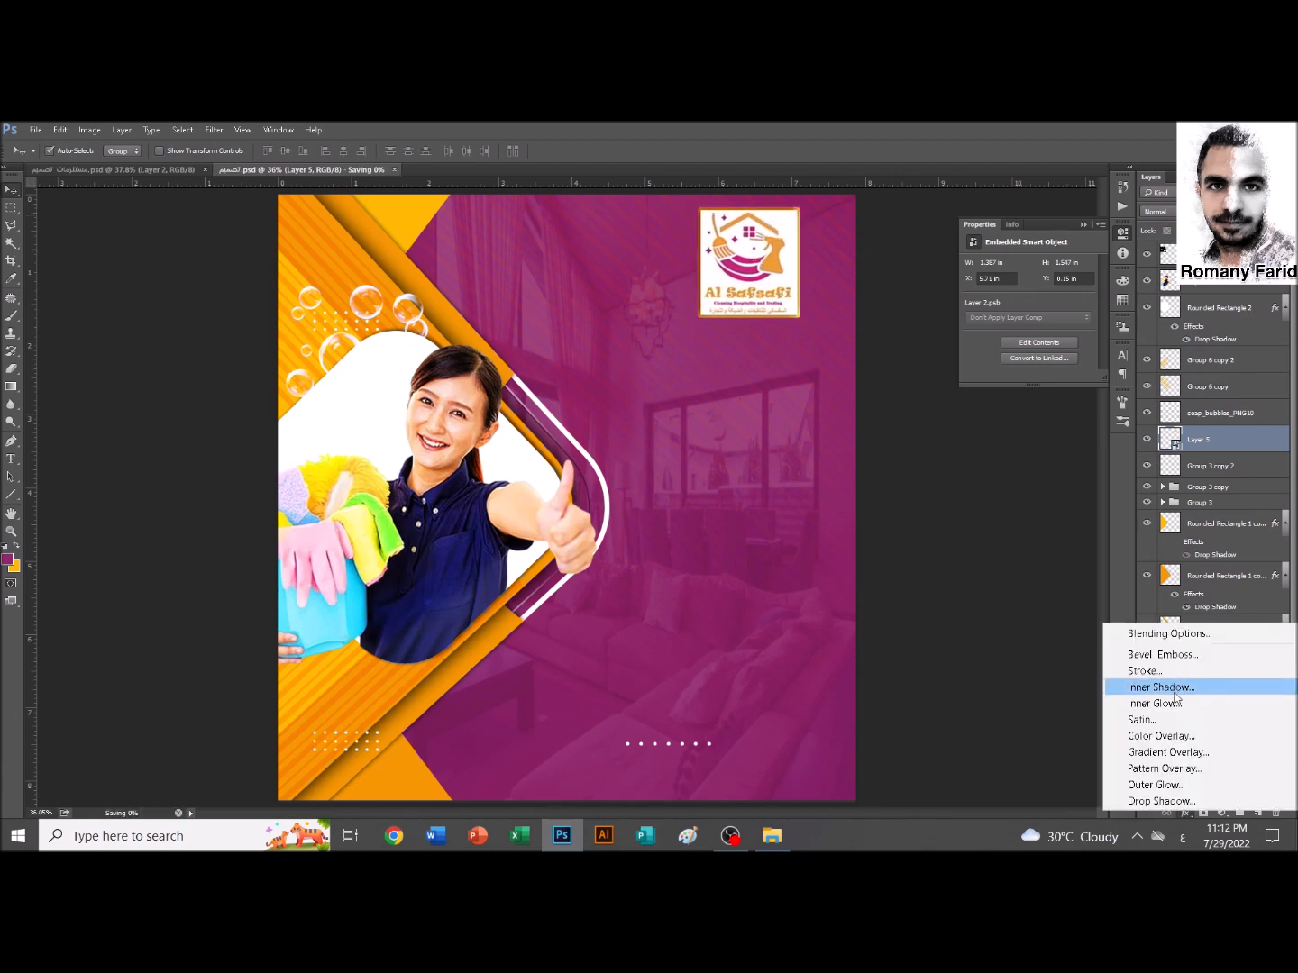
left_click(1158, 799)
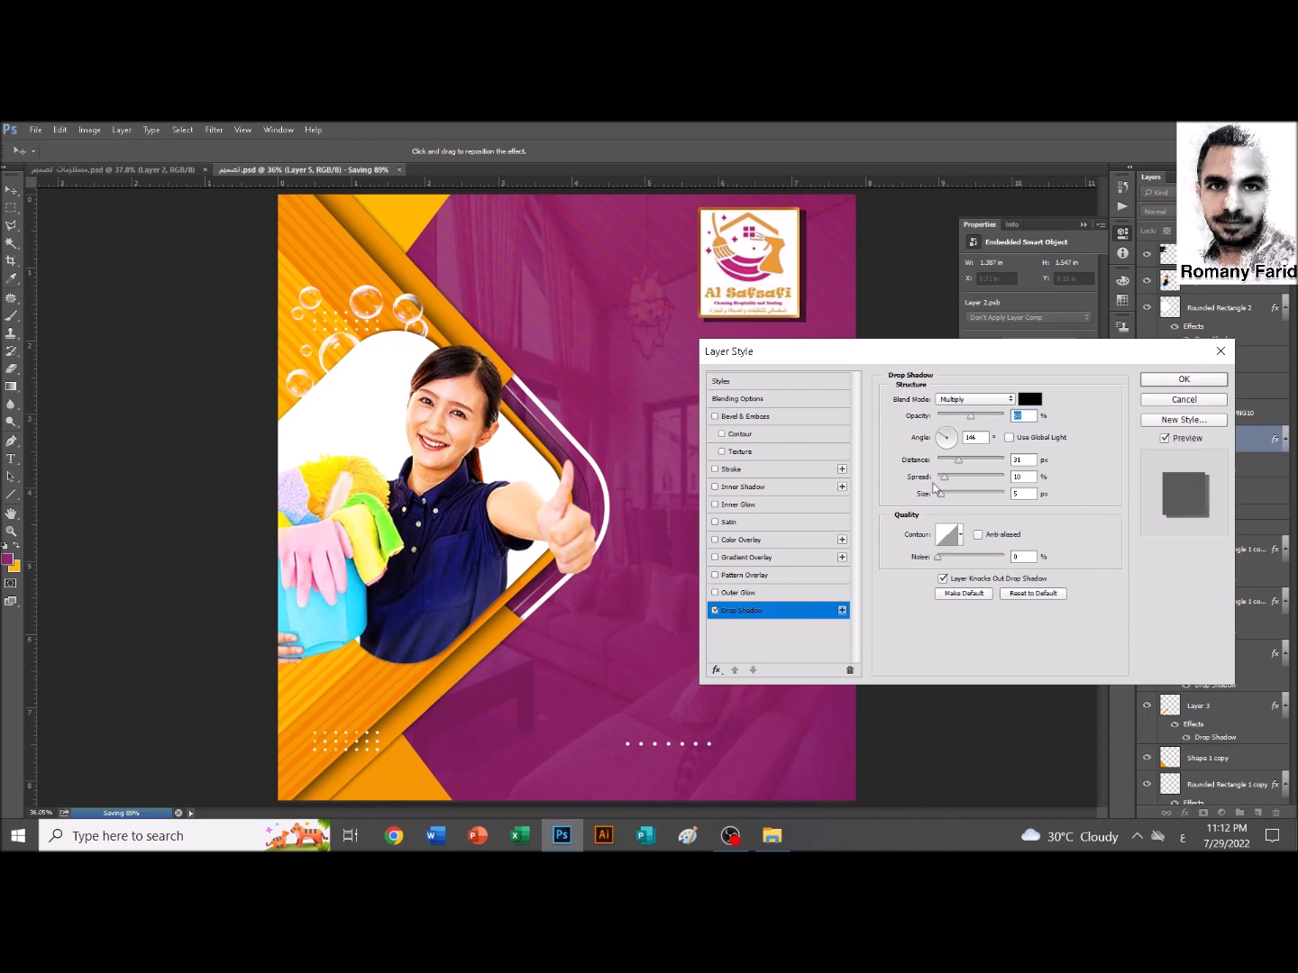
key("Return")
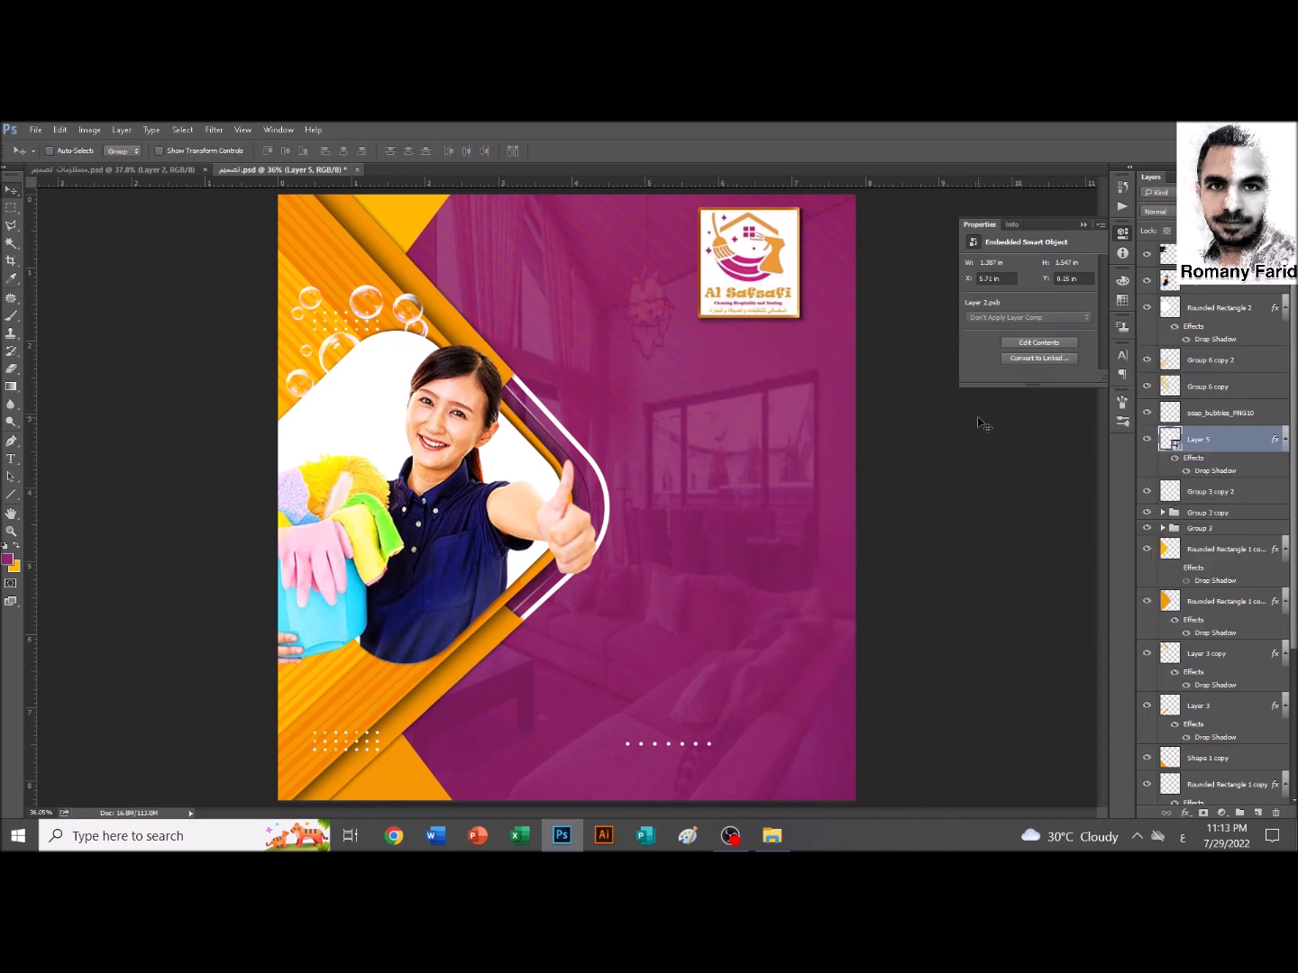
Add a new layer at the top of the stack, and toggle the logo layer's visibility to check it
left_click(1217, 255)
key("ctrl+j")
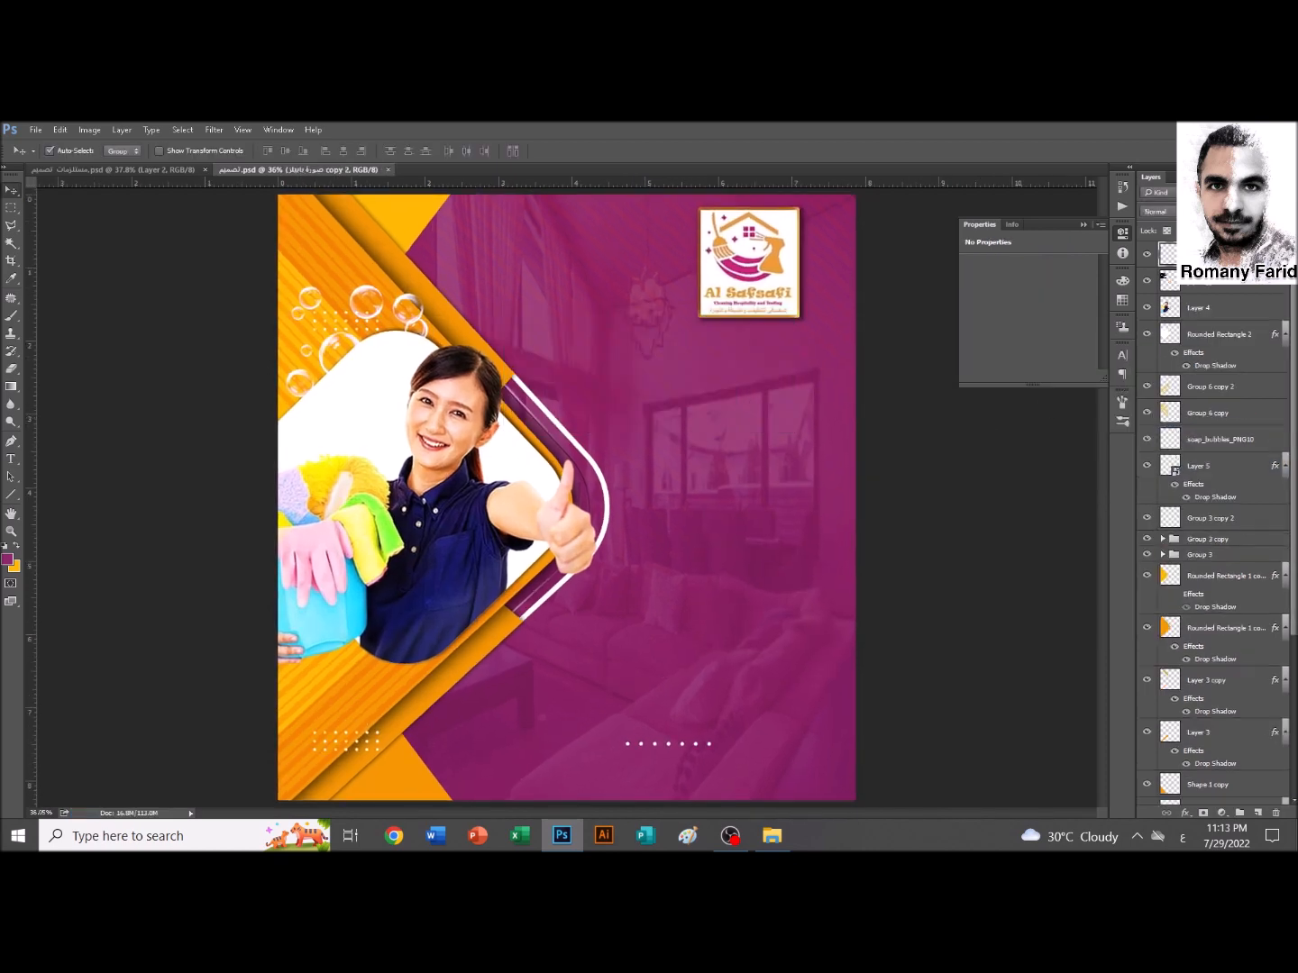
scroll(1166, 415, "down", 5)
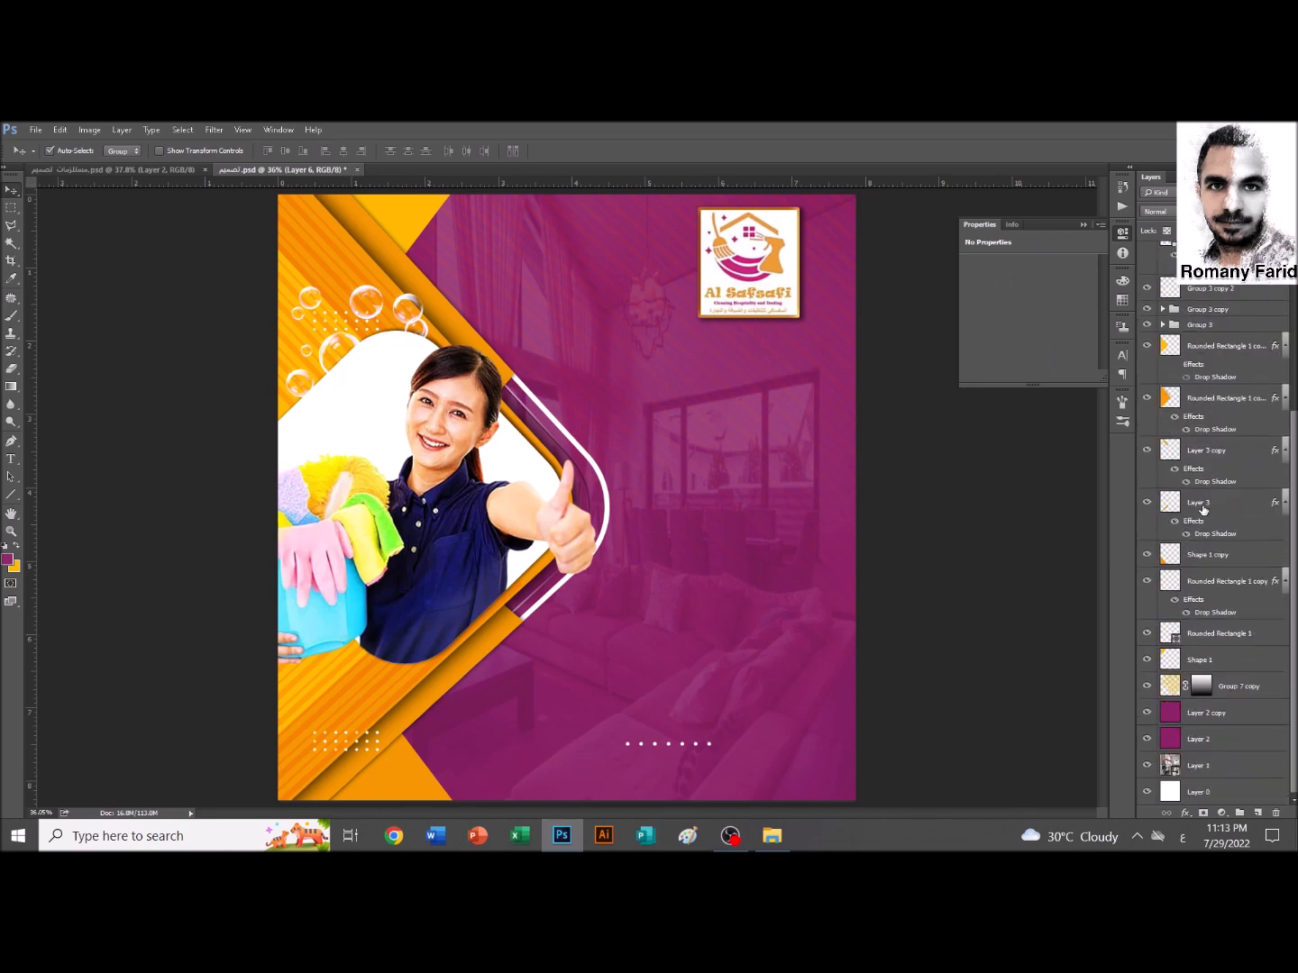
scroll(1171, 479, "up", 3)
scroll(1193, 311, "up", 2)
left_click(1147, 467)
left_click(1147, 466)
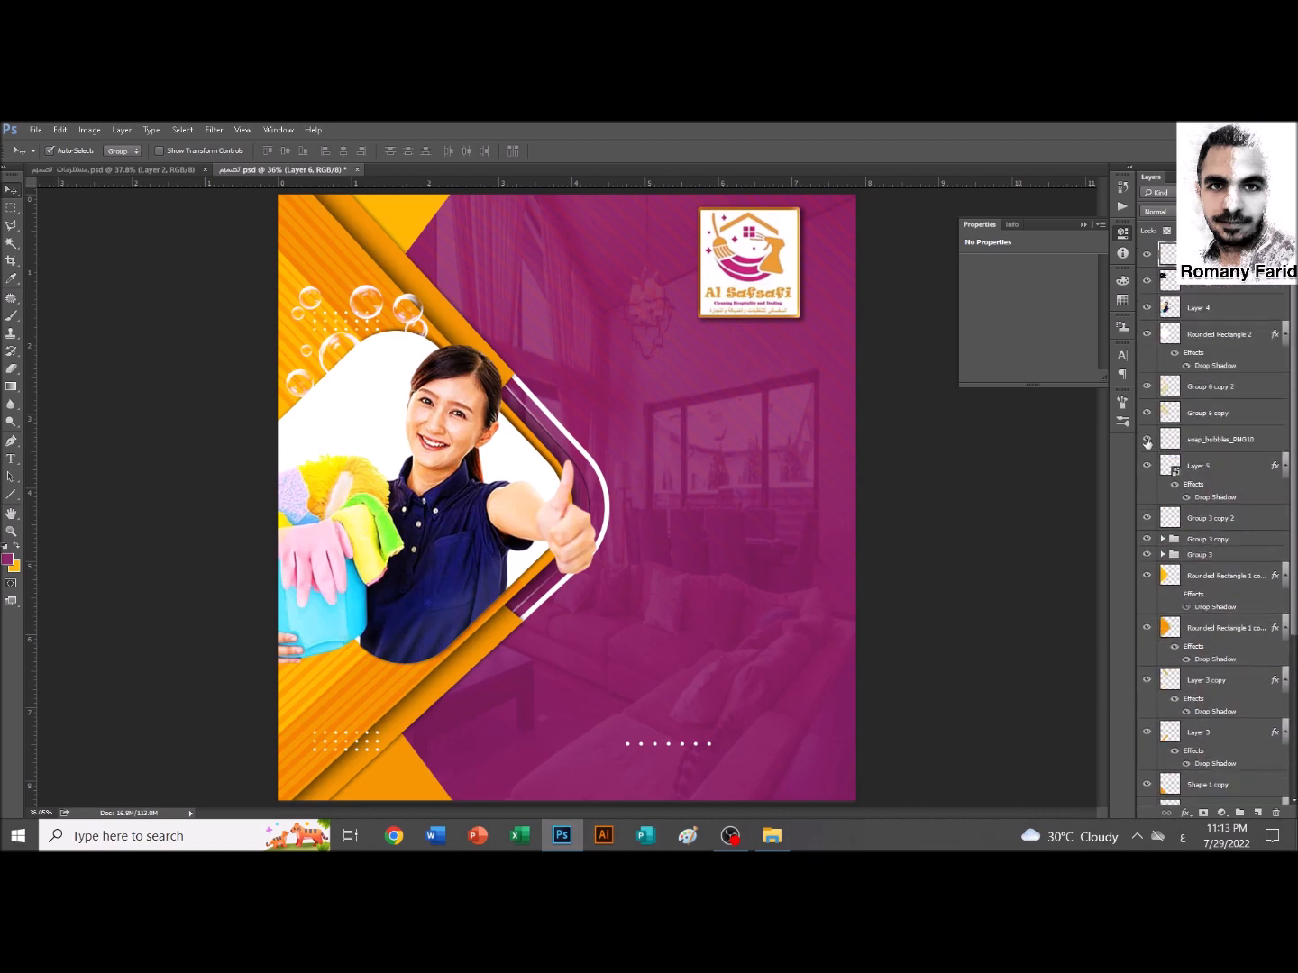
Bring the soap bubbles layer forward in front of the cleaner and save
left_click(1178, 442)
key("ctrl+]")
key("ctrl+]")
key("ctrl+]")
key("ctrl+]")
key("ctrl+]")
key("ctrl+]")
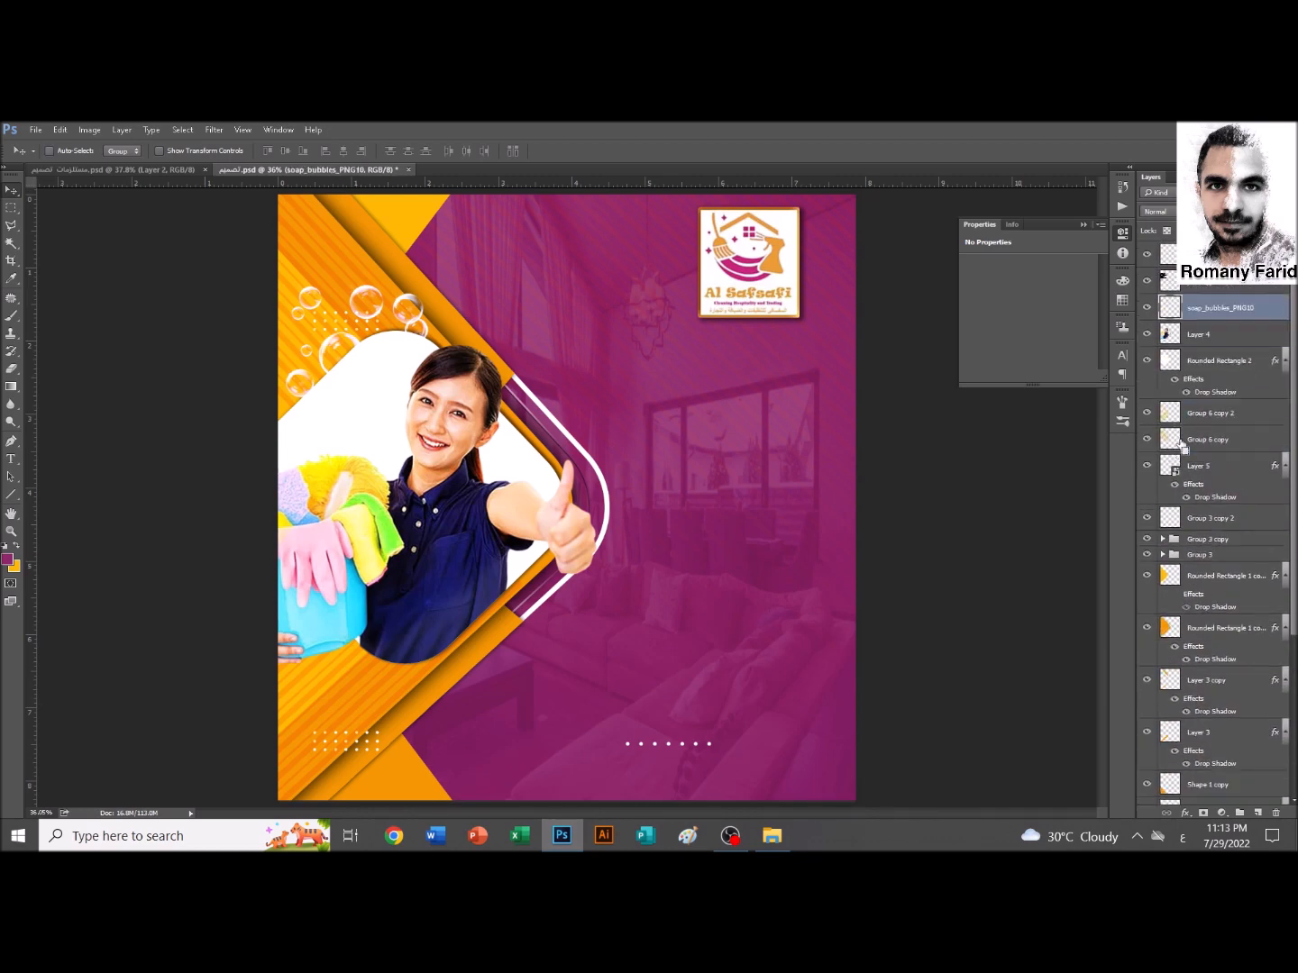
key("ctrl+s")
Add the white headline "عاملات فلبينيات" in a Hacen font below the logo and enlarge it
key("t")
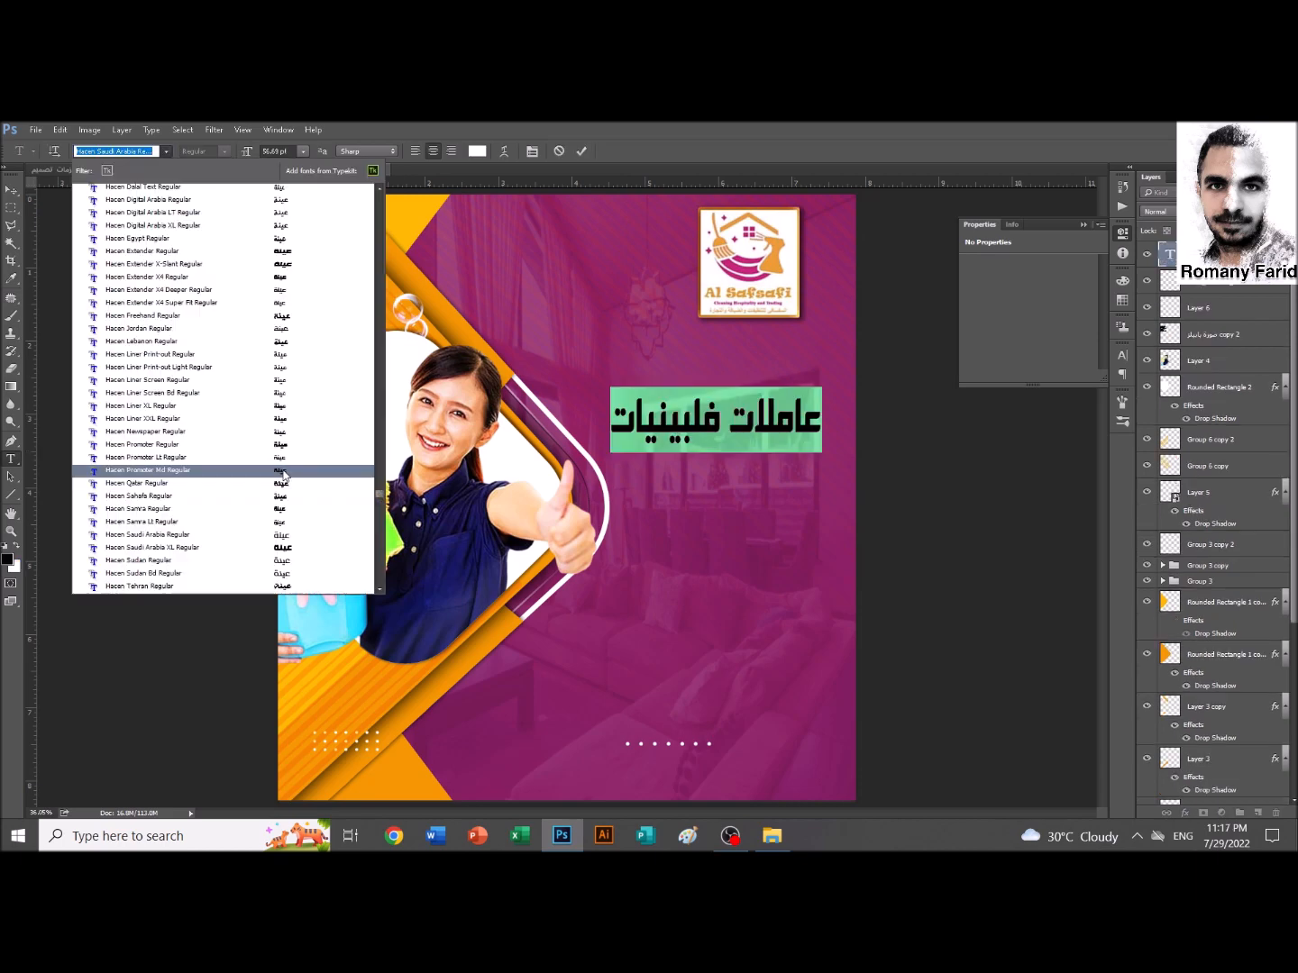
key("Return")
key("ctrl+Return")
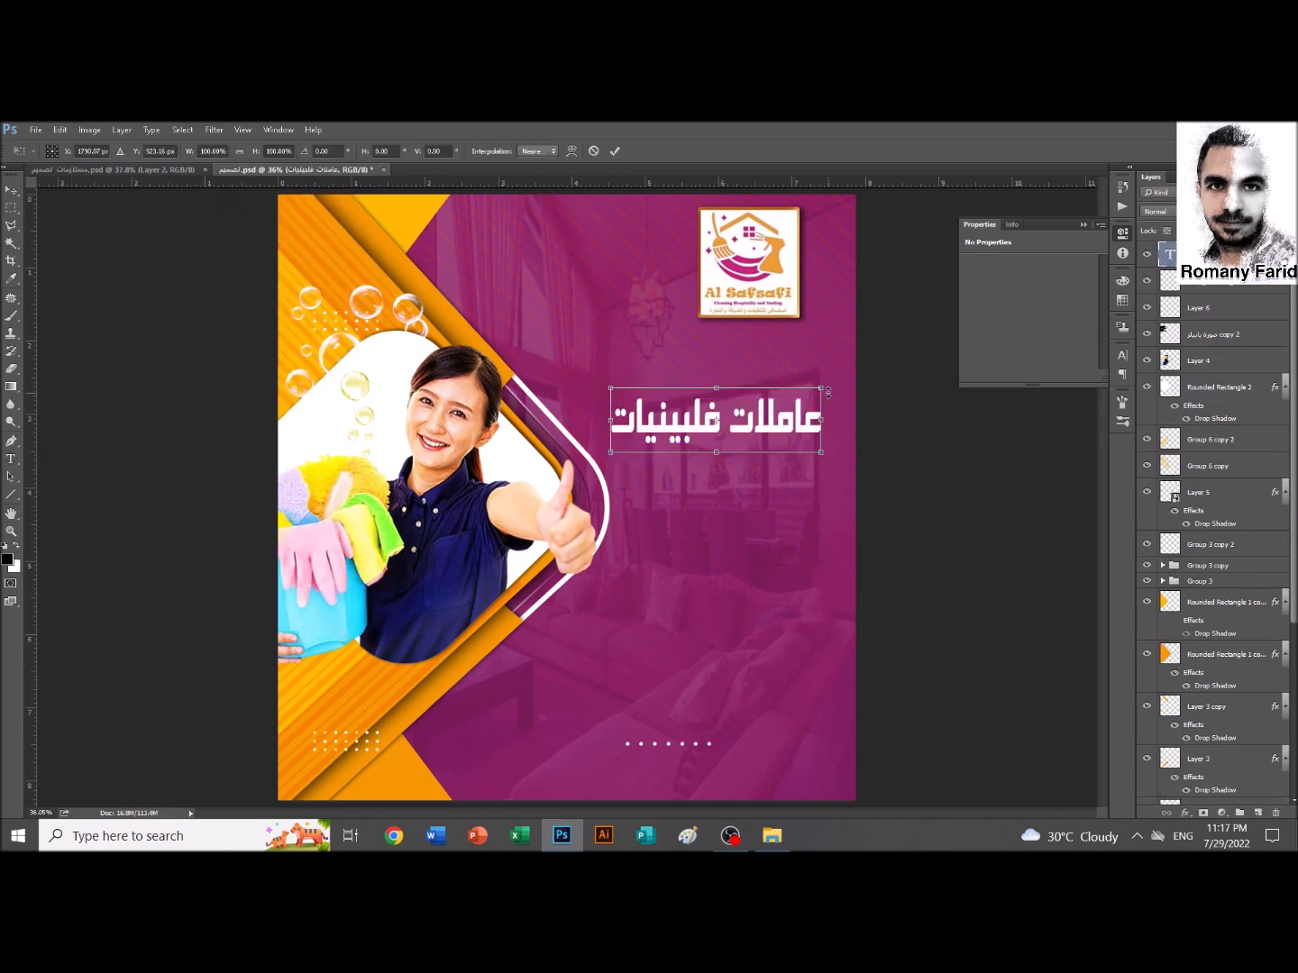
key("v")
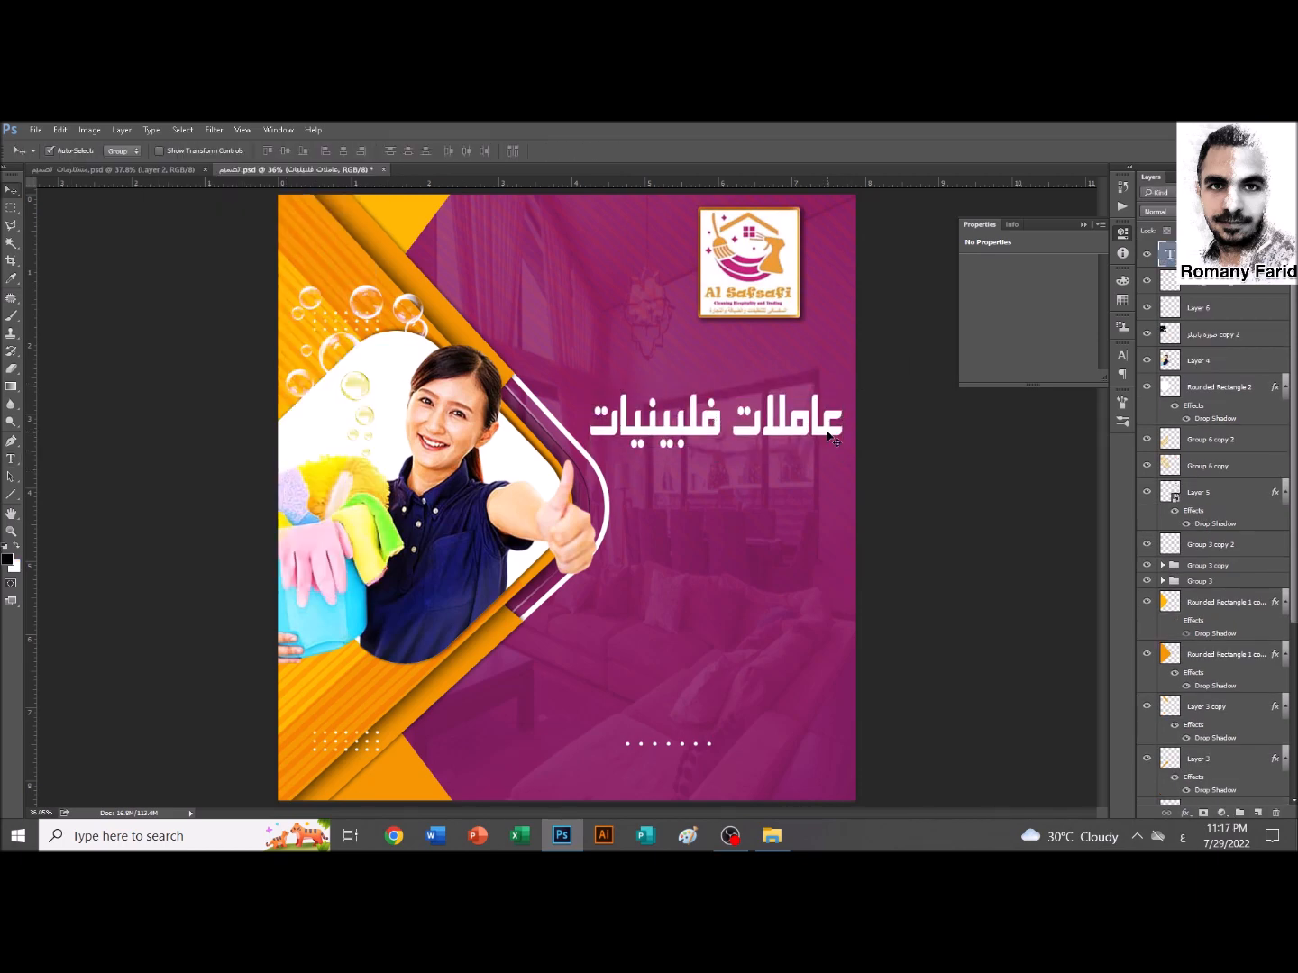
Duplicate the headline directly below and change the copy's text to "بنظام العقود"
left_click_drag(831, 437, 832, 502)
double_click(1169, 255)
type("بنظام العقود")
key("ctrl+Return")
key("ctrl+t")
key("Return")
Duplicate the second text line below it and change the copy's text to "الاسبوعية"
left_click_drag(824, 444, 820, 514)
key("ctrl+t")
key("Return")
double_click(1169, 255)
type("الاسبوعية")
key("ctrl+Return")
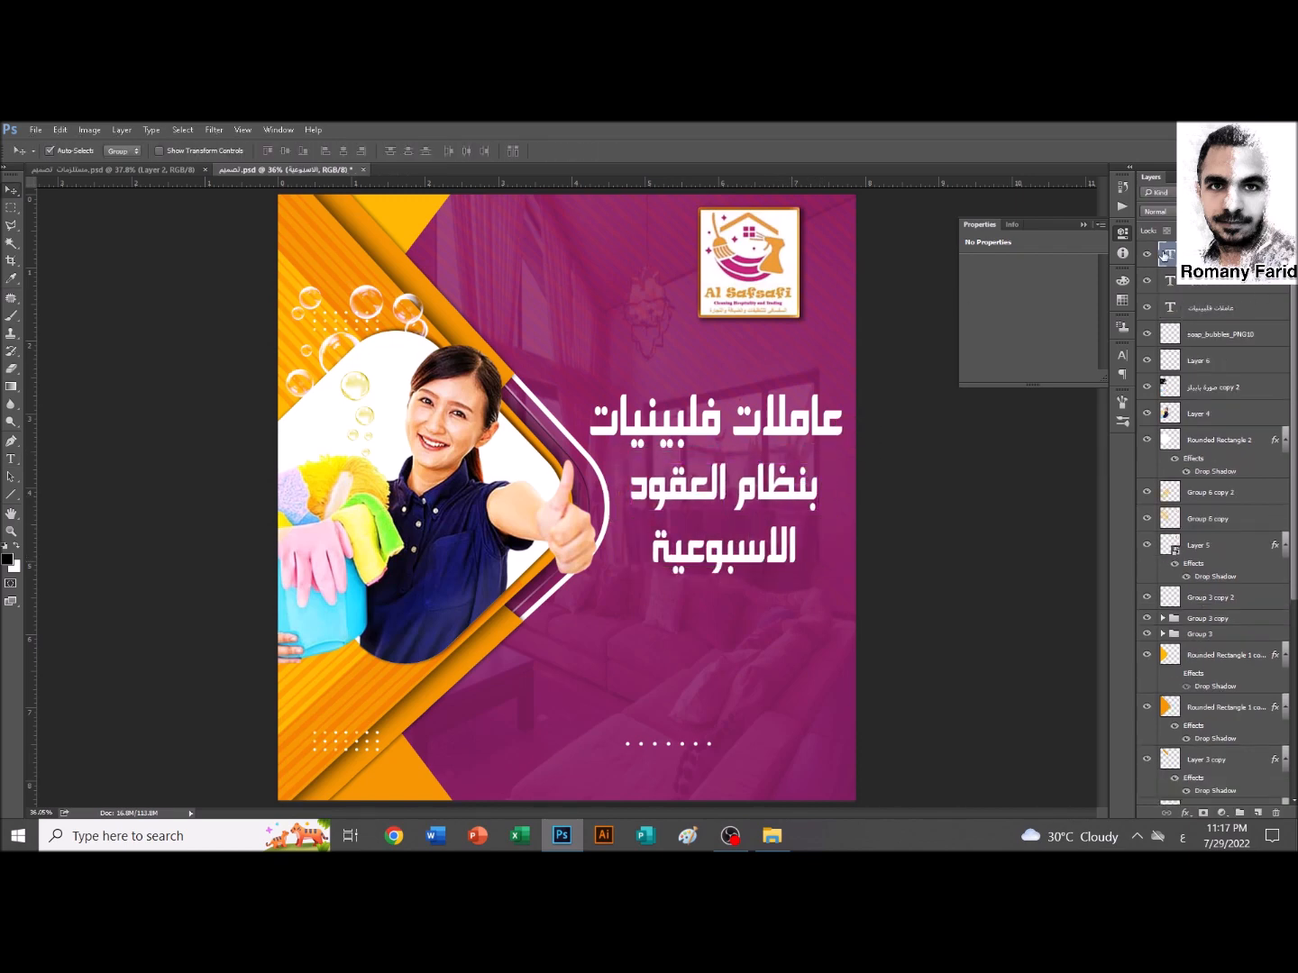
Duplicate the third text line below it and change the copy's text to "أو الشهرية"
left_click_drag(798, 583, 798, 637)
double_click(1169, 255)
type("أو الشهرية")
key("ctrl+Return")
Fill a white rectangle on a new layer across the text area up to the poster's edge and send it behind the text lines
key("m")
key("ctrl+shift+alt+n")
left_click_drag(855, 374, 586, 662)
key("ctrl+BackSpace")
key("ctrl+bracketleft")
key("ctrl+bracketleft")
key("ctrl+bracketleft")
key("ctrl+bracketleft")
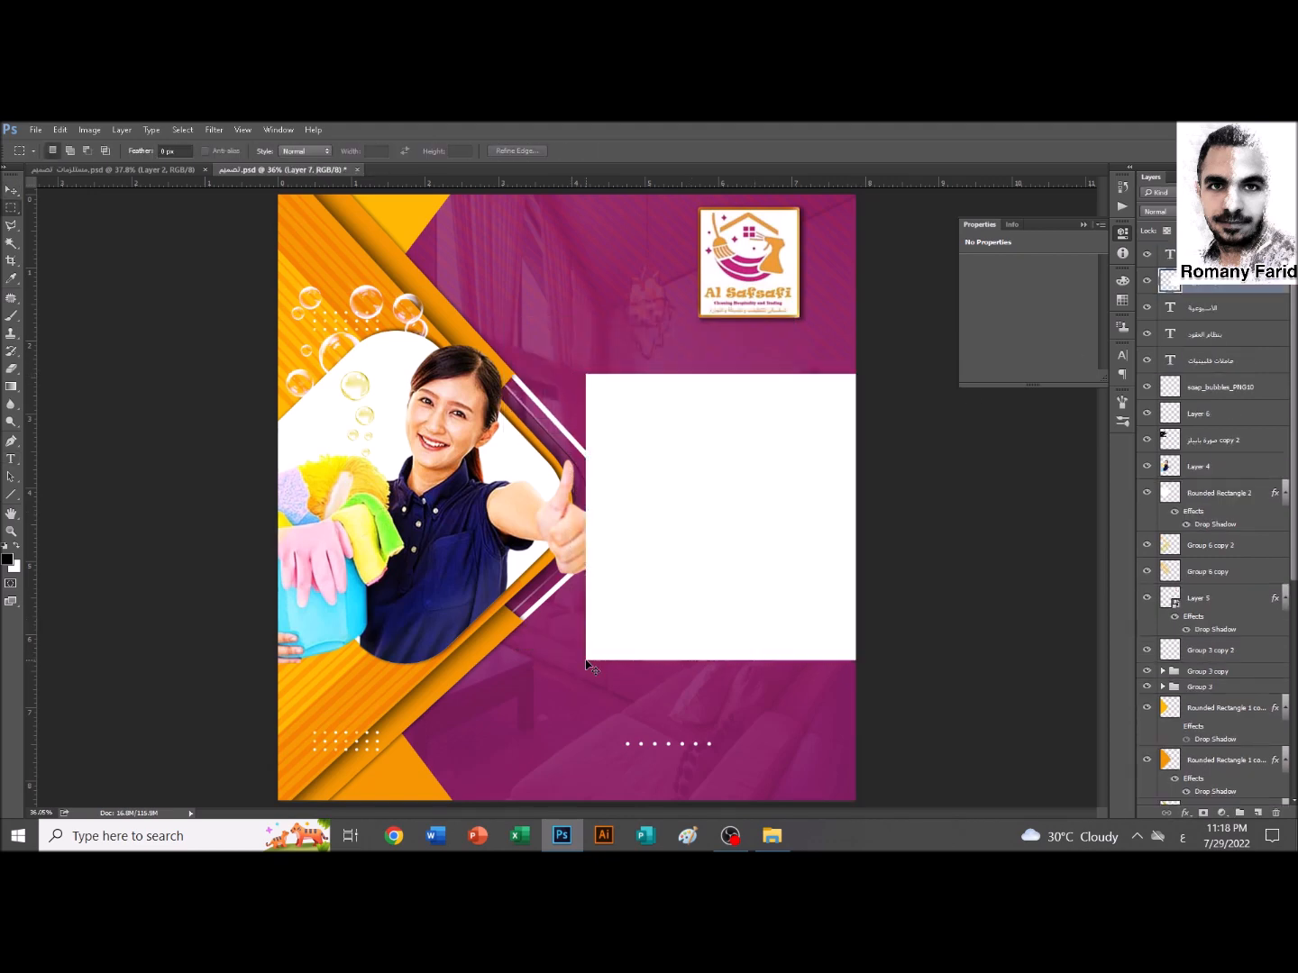
Load the white rectangle as a selection and centre the headline "عاملات فلبينيات" horizontally in it
left_click(1173, 391)
left_click(1173, 391, "ctrl")
left_click(1191, 364)
left_click(1169, 357, "ctrl")
left_click(1195, 337)
key("alt+shift")
key("v")
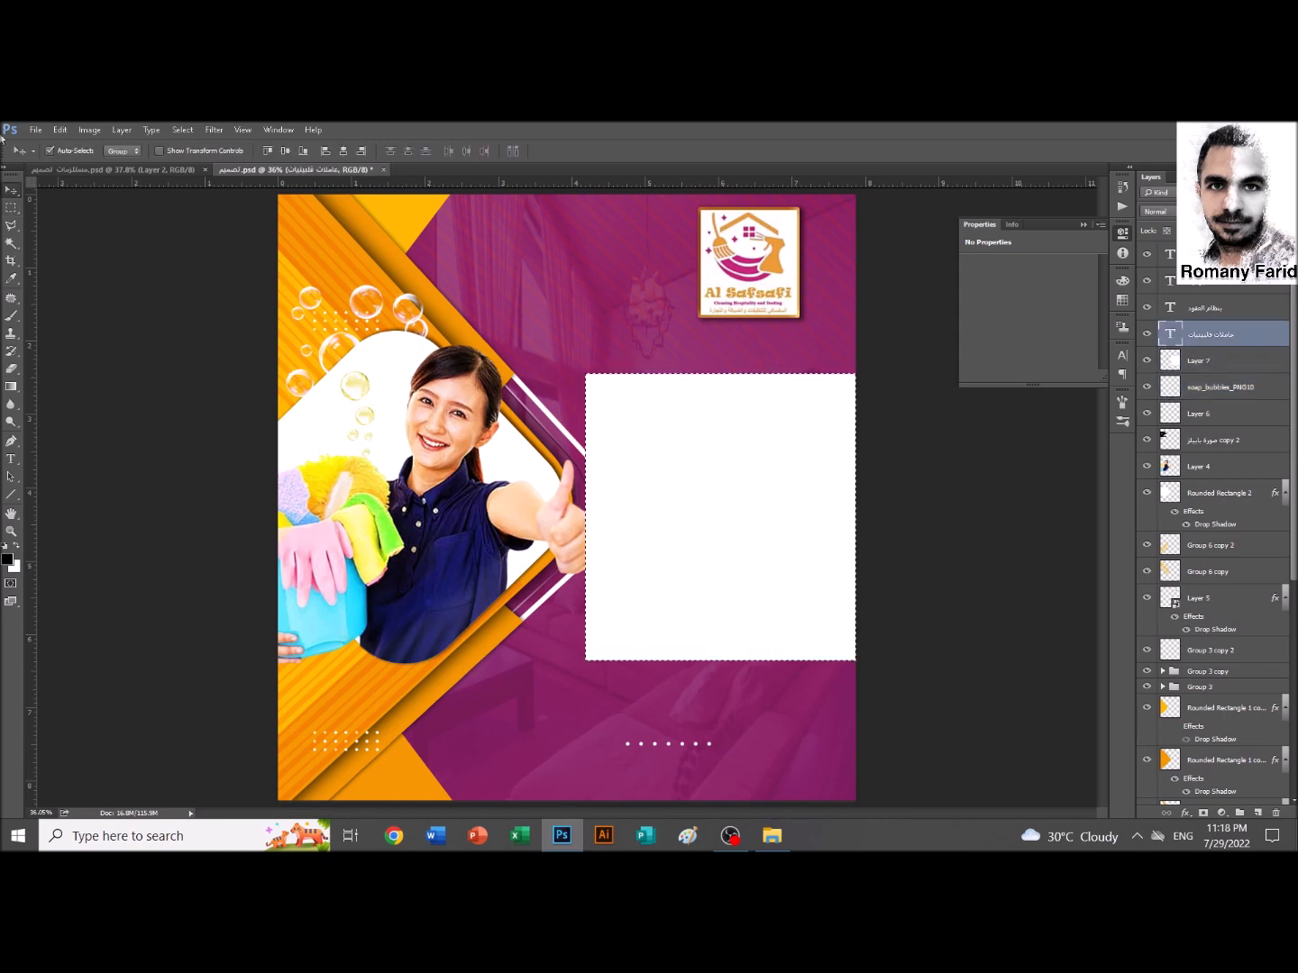
Centre the other three text lines horizontally in the selection, deselect and hide the white rectangle
left_click(1203, 308)
left_click(343, 151)
left_click(1194, 281)
left_click(344, 151)
left_click(1194, 256)
left_click(343, 151)
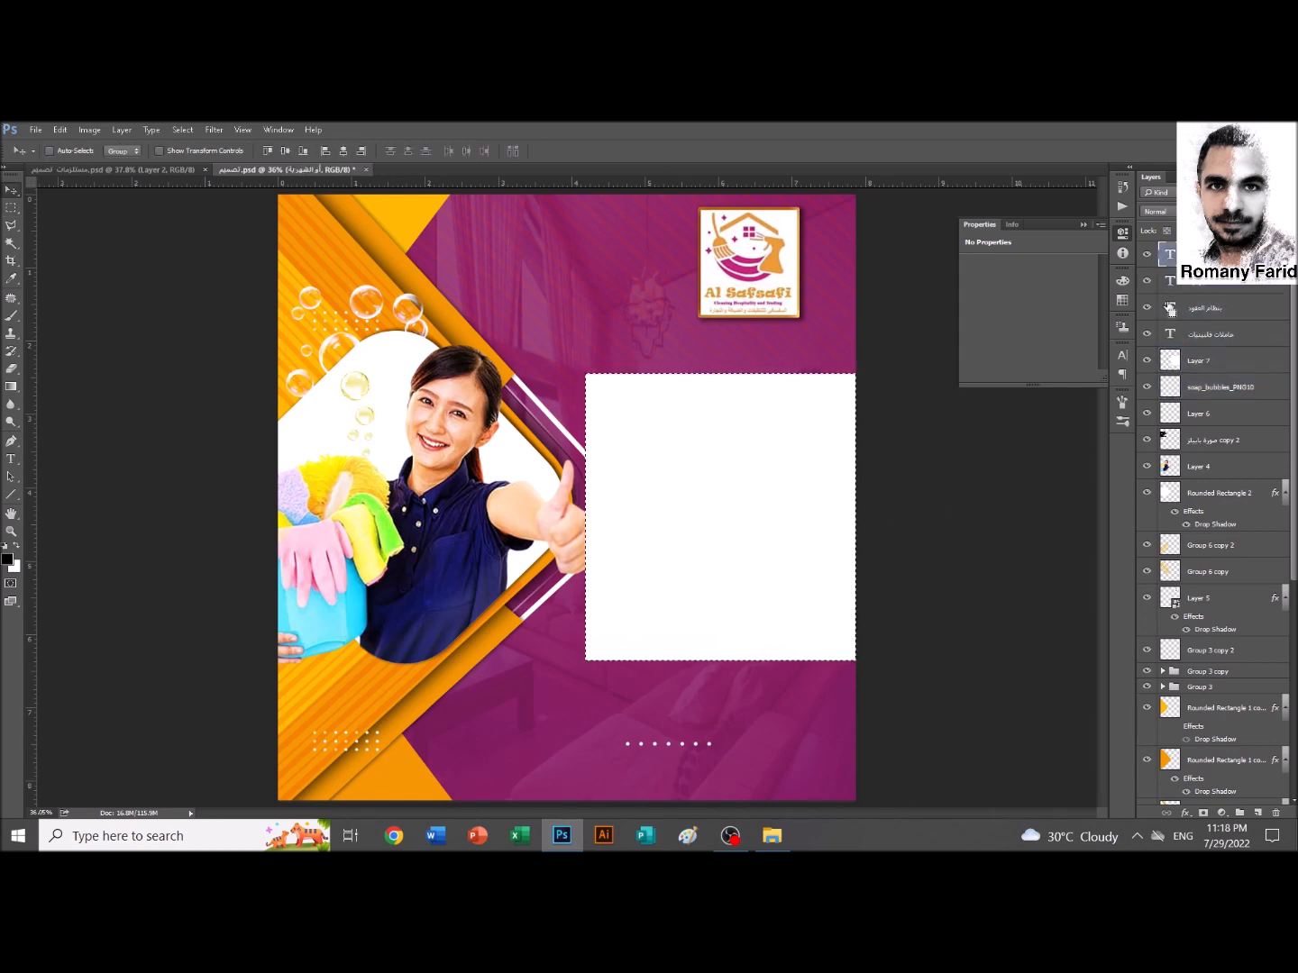
key("ctrl+d")
left_click(1147, 360)
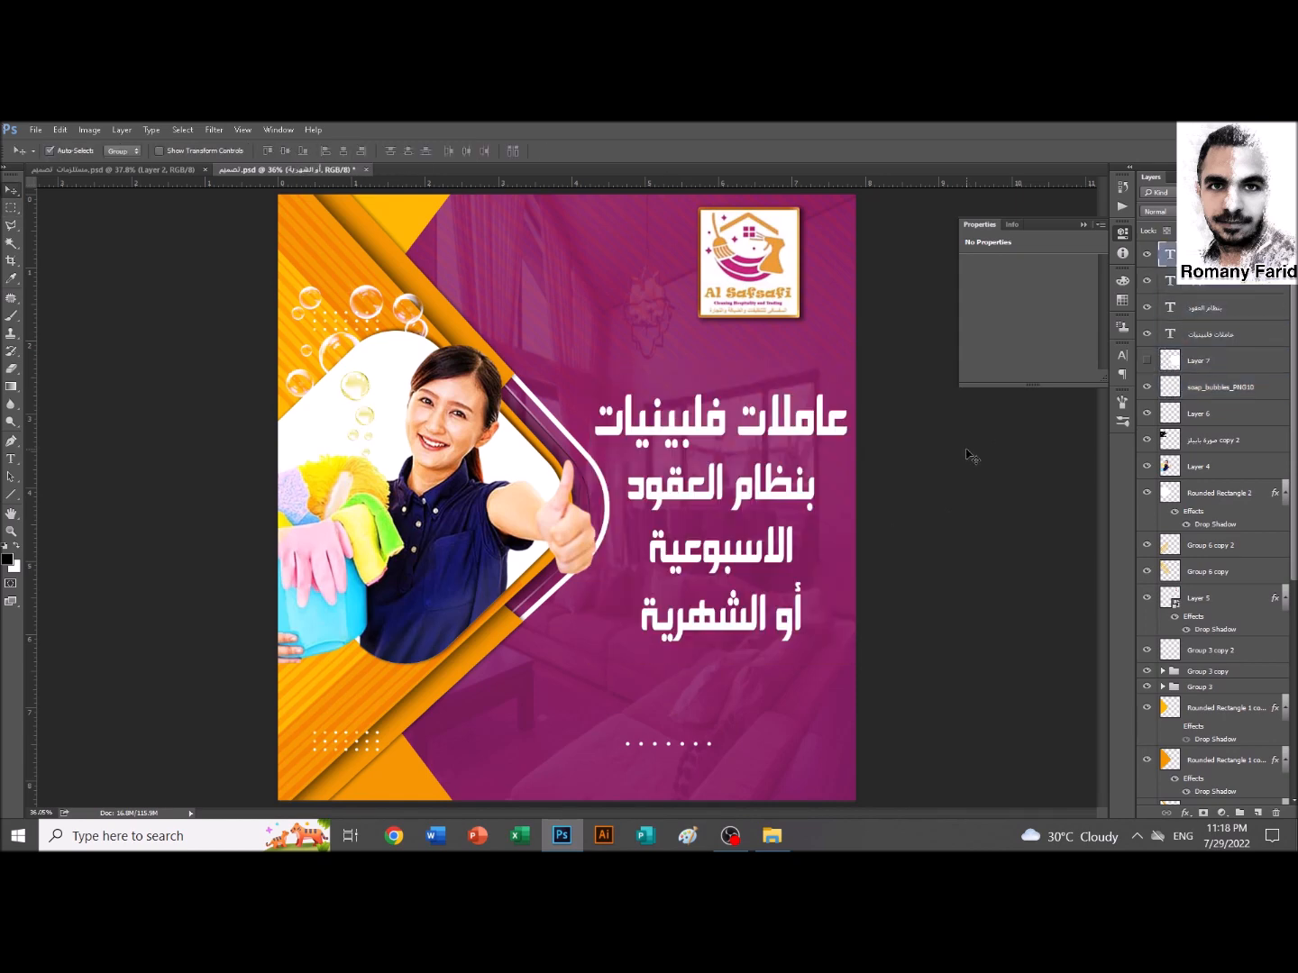
Save the poster and raise the company logo's layer in the stacking order to just below the text lines
key("ctrl+s")
left_click(1192, 365)
key("ctrl+alt+z")
key("ctrl+alt+z")
left_click(780, 287)
key("ctrl+]")
key("ctrl+]")
key("ctrl+]")
key("ctrl+]")
key("ctrl+]")
key("ctrl+]")
key("ctrl+]")
key("ctrl+]")
Centre the logo horizontally within the white rectangle's selection, deselect and delete the rectangle's layer
left_click(1187, 419)
left_click(1194, 364)
left_click(343, 152)
key("ctrl+d")
left_click(1186, 416)
key("Delete")
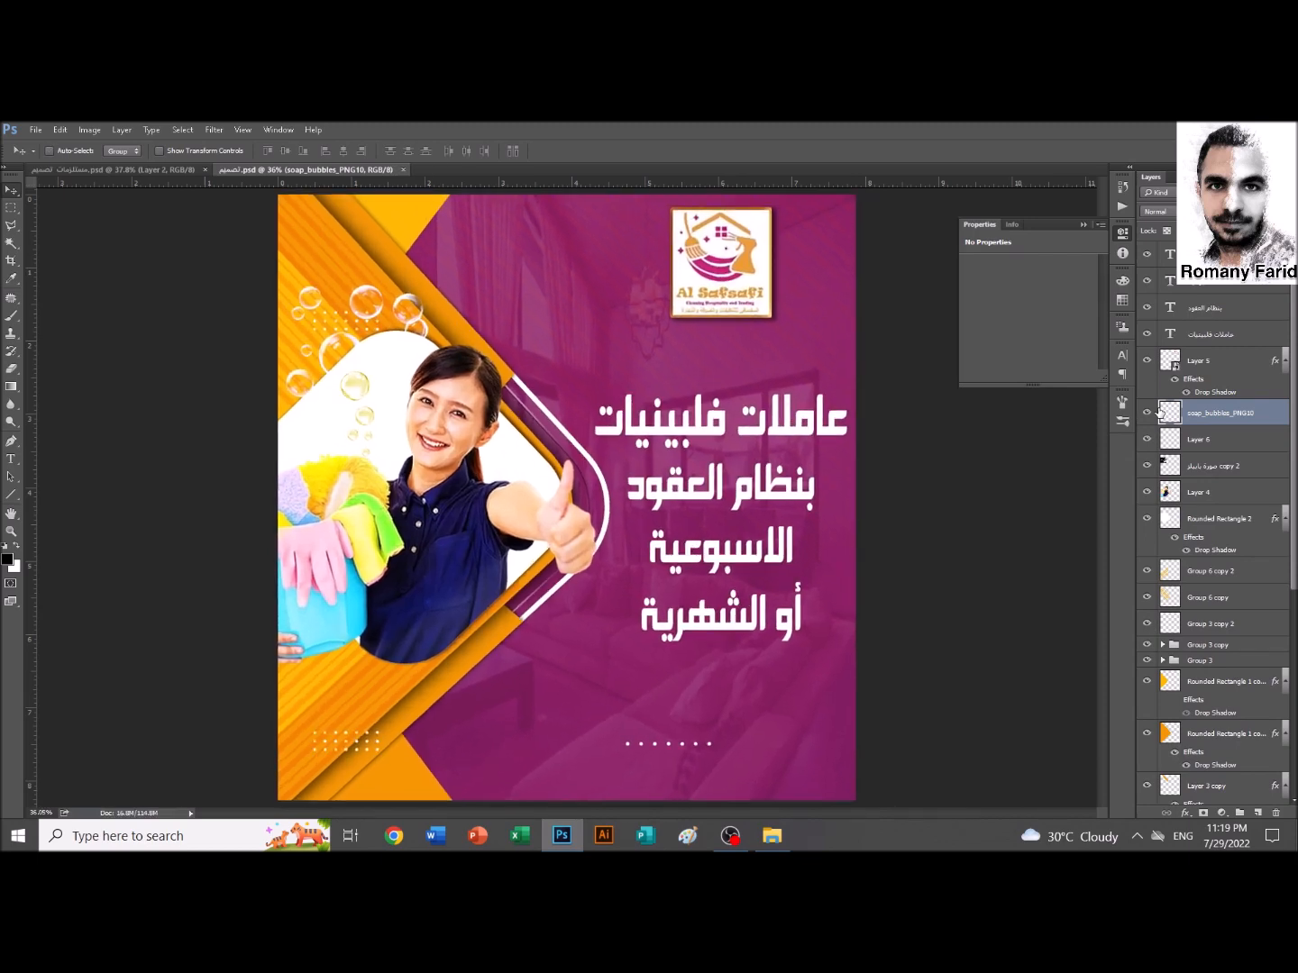
Copy the globe icon from the materials document into the poster and rasterize its layer
left_click(153, 174)
left_click_drag(649, 719, 615, 698)
right_click(1230, 412)
left_click(1164, 433)
Remove the globe icon's background with the Magic Wand and recolour its lines white
key("w")
left_click(641, 646)
right_click(640, 651)
left_click(701, 456)
key("Delete")
key("ctrl+d")
key("ctrl+BackSpace")
key("ctrl+z")
key("ctrl+shift+BackSpace")
Convert the globe icon to a smart object and scale it to about 0.37 in at the poster's lower edge beside the orange triangle
right_click(1218, 413)
left_click(1045, 401)
key("ctrl+t")
key("ctrl+minus")
left_click_drag(641, 629, 621, 647)
left_click_drag(661, 728, 464, 636)
key("Return")
key("ctrl+0")
key("alt+shift")
key("ctrl+t")
key("Return")
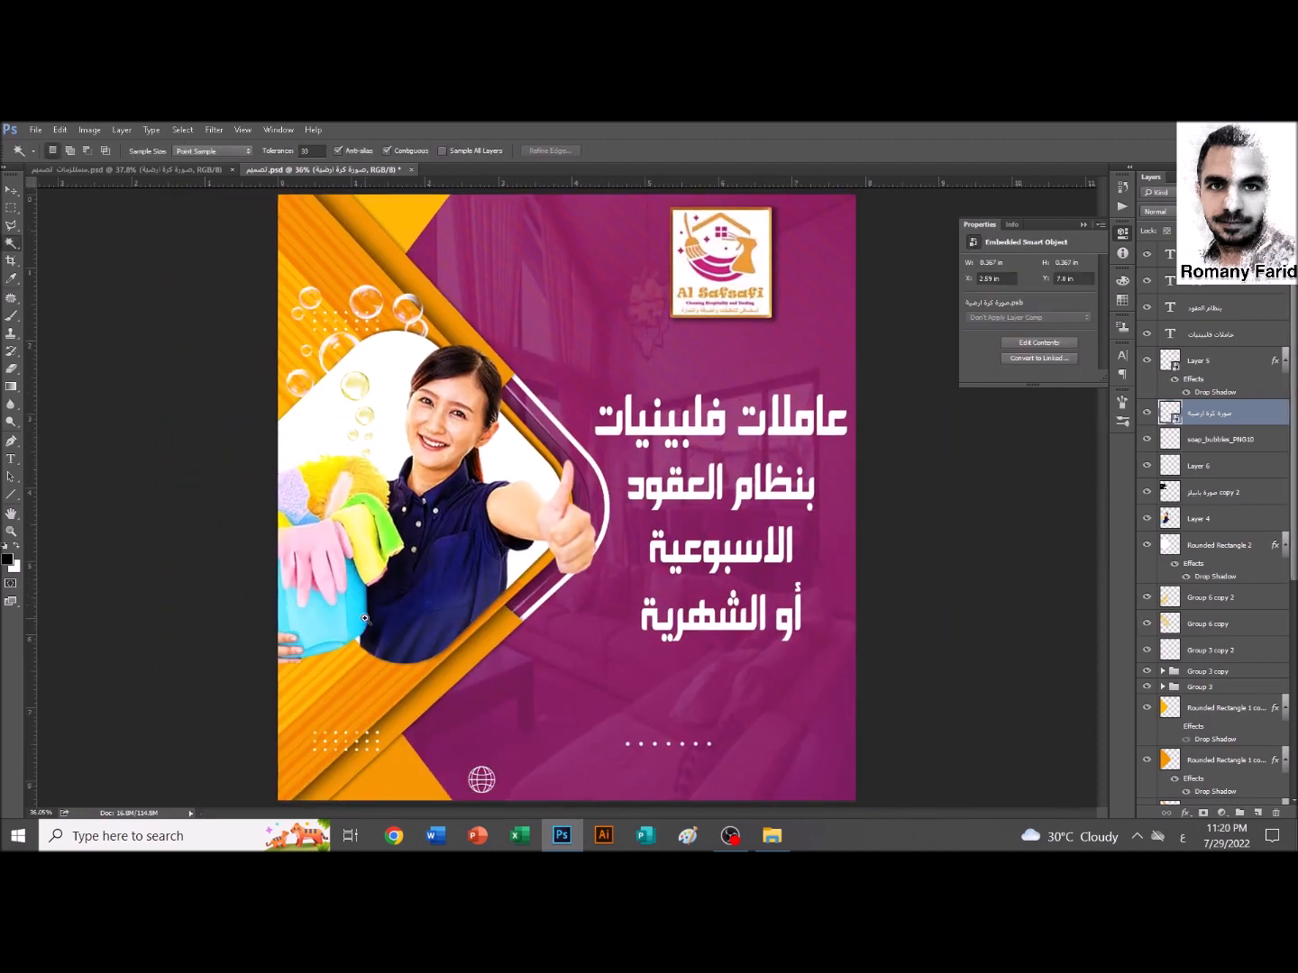
Thicken the globe icon's white lines by expanding their selection, deselect and convert the icon to a smart object again
scroll(507, 773, "up", 4)
left_click_drag(515, 772, 522, 635)
key("ctrl+t")
key("alt+shift")
key("alt+s")
key("m")
key("e")
key("Return")
key("ctrl+d")
key("ctrl+0")
right_click(1233, 413)
left_click(1084, 402)
key("ctrl+t")
key("Return")
Add a white text line reading "Visit our websit :" near the globe icon
scroll(505, 735, "up", 3)
scroll(504, 734, "down", 2)
key("t")
left_click(507, 647)
type("Vu")
key("BackSpace")
type("isit our we")
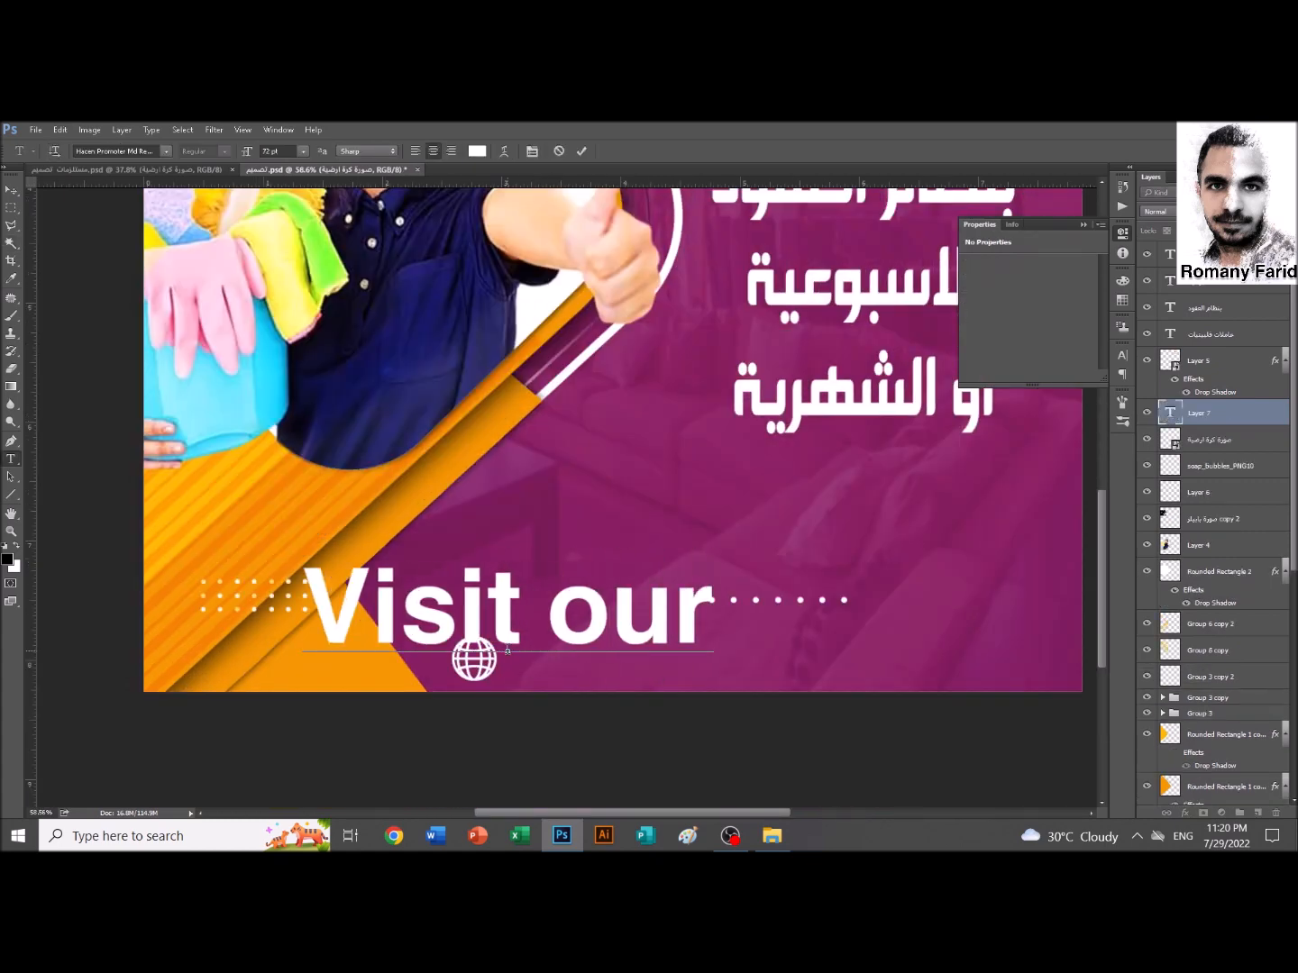
type("bsit:")
key("ctrl+Return")
Scale the text line down beside the globe icon in Arial Narrow and place a bold-looking Hacen Promoter copy below it
key("ctrl+t")
left_click_drag(905, 552, 672, 668)
key("Return")
key("v")
double_click(1169, 414)
left_click(672, 650)
key("ctrl+Return")
key("v")
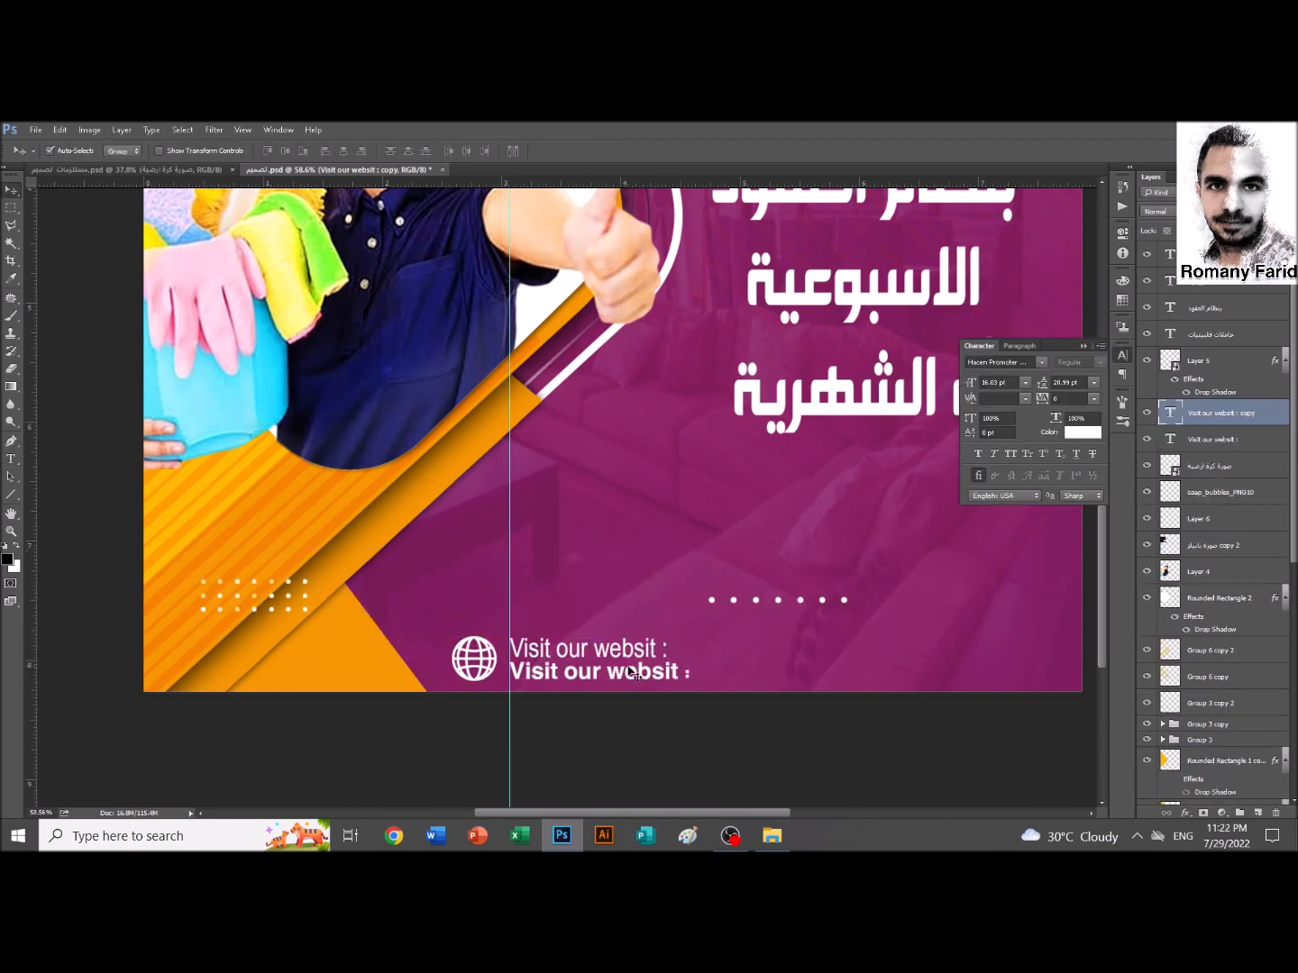
left_click(640, 650)
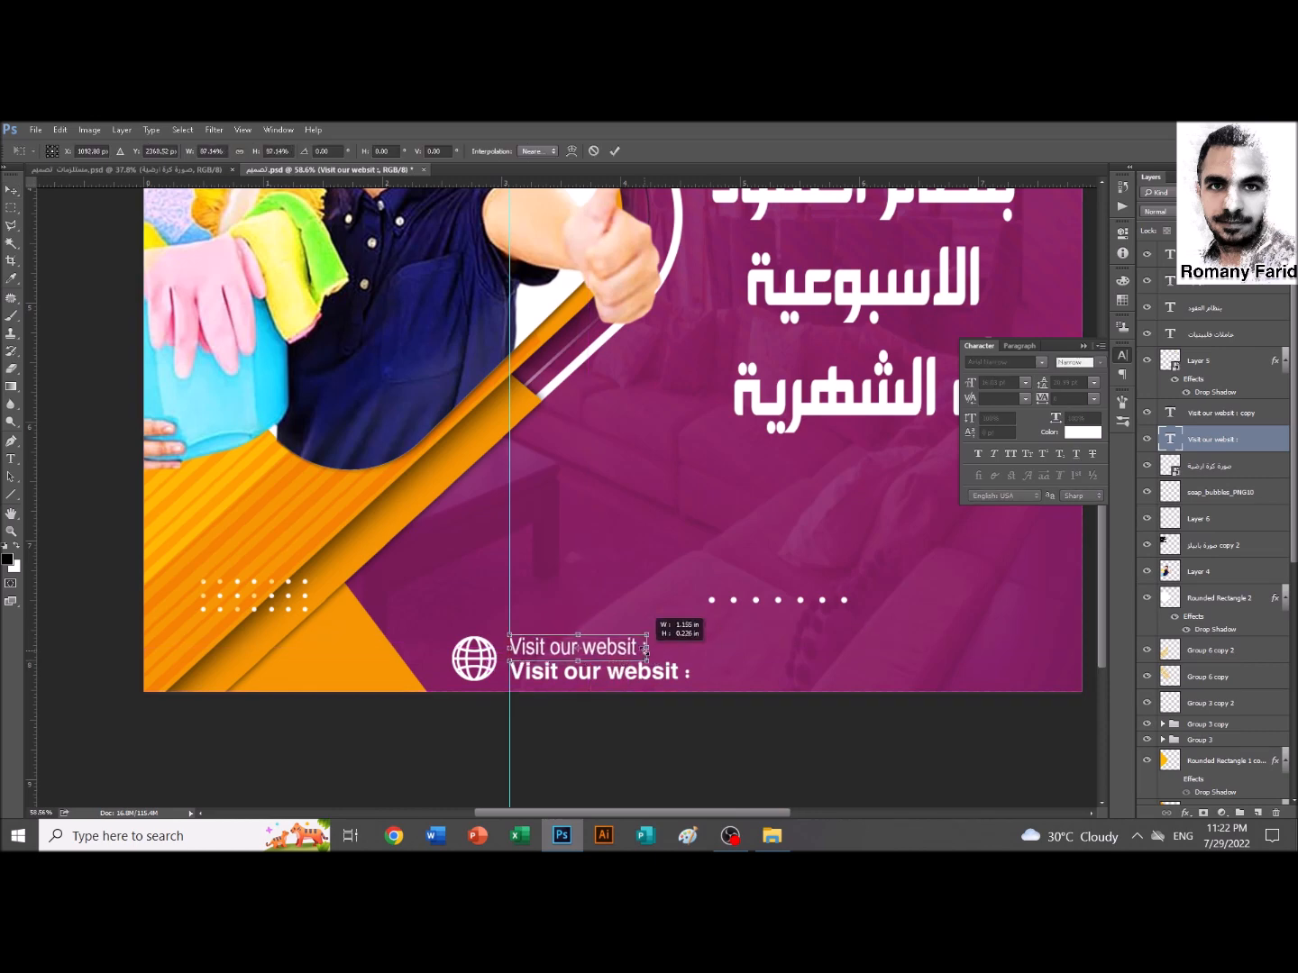
double_click(1163, 417)
type("www.")
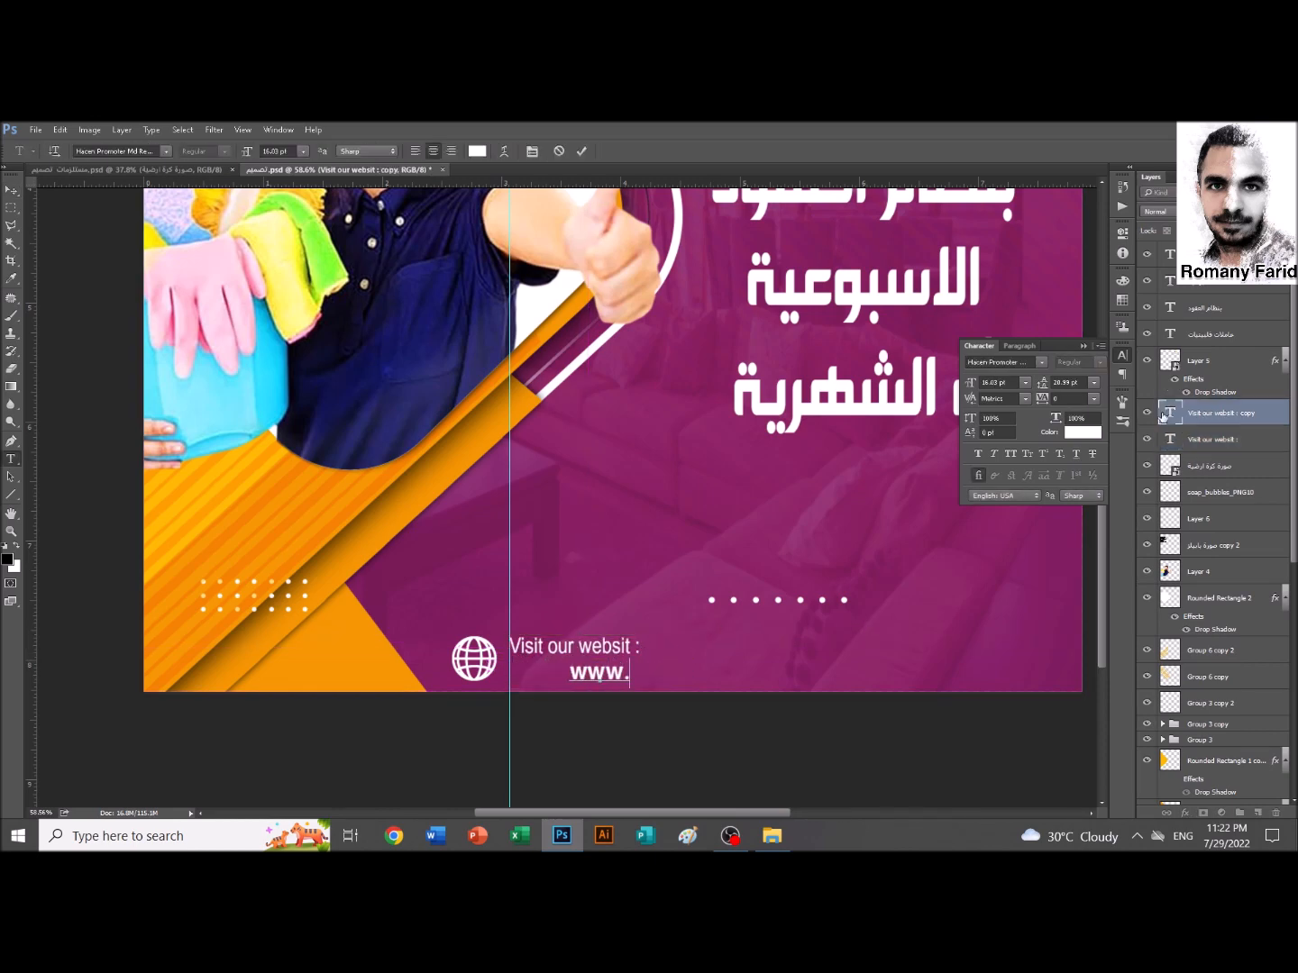
type("manfalout.com")
key("ctrl+Return")
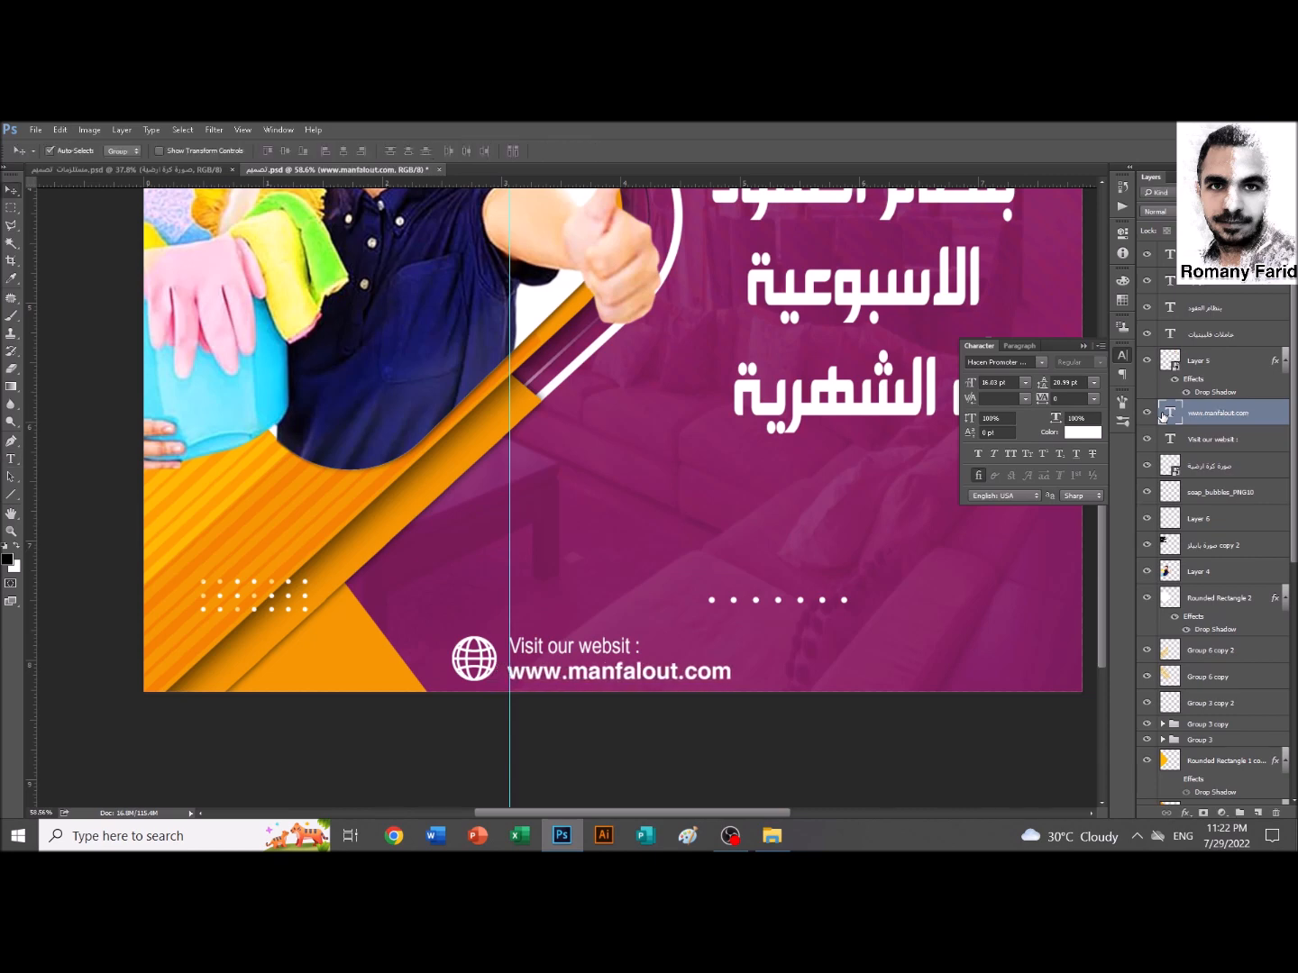
Group the globe icon with its two text lines and duplicate the group to its right along the poster's lower edge
left_click(1209, 466)
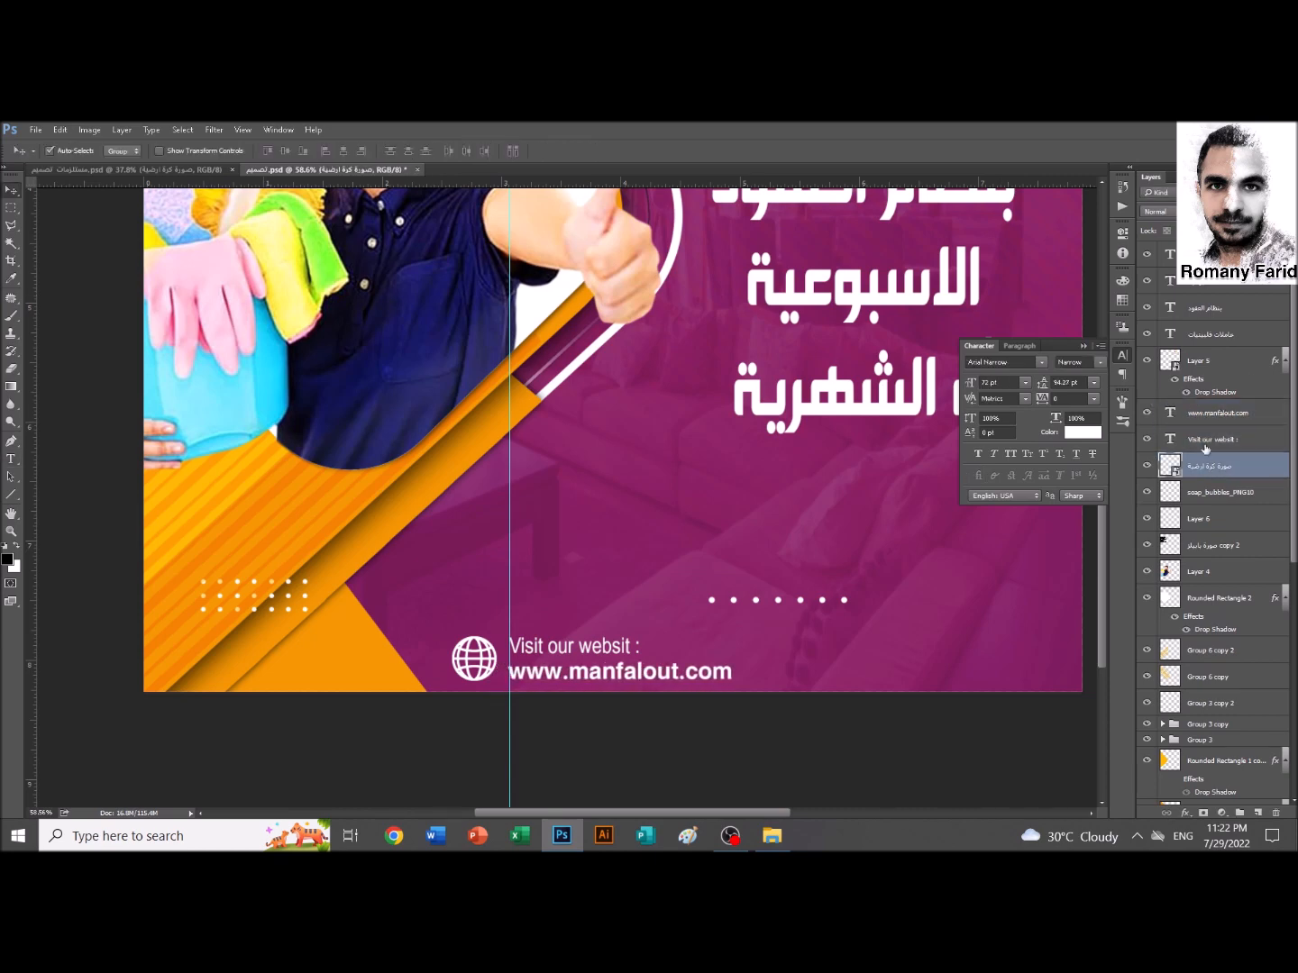
left_click(1213, 413, "shift")
key("ctrl+g")
left_click_drag(489, 646, 811, 628)
key("ctrl+0")
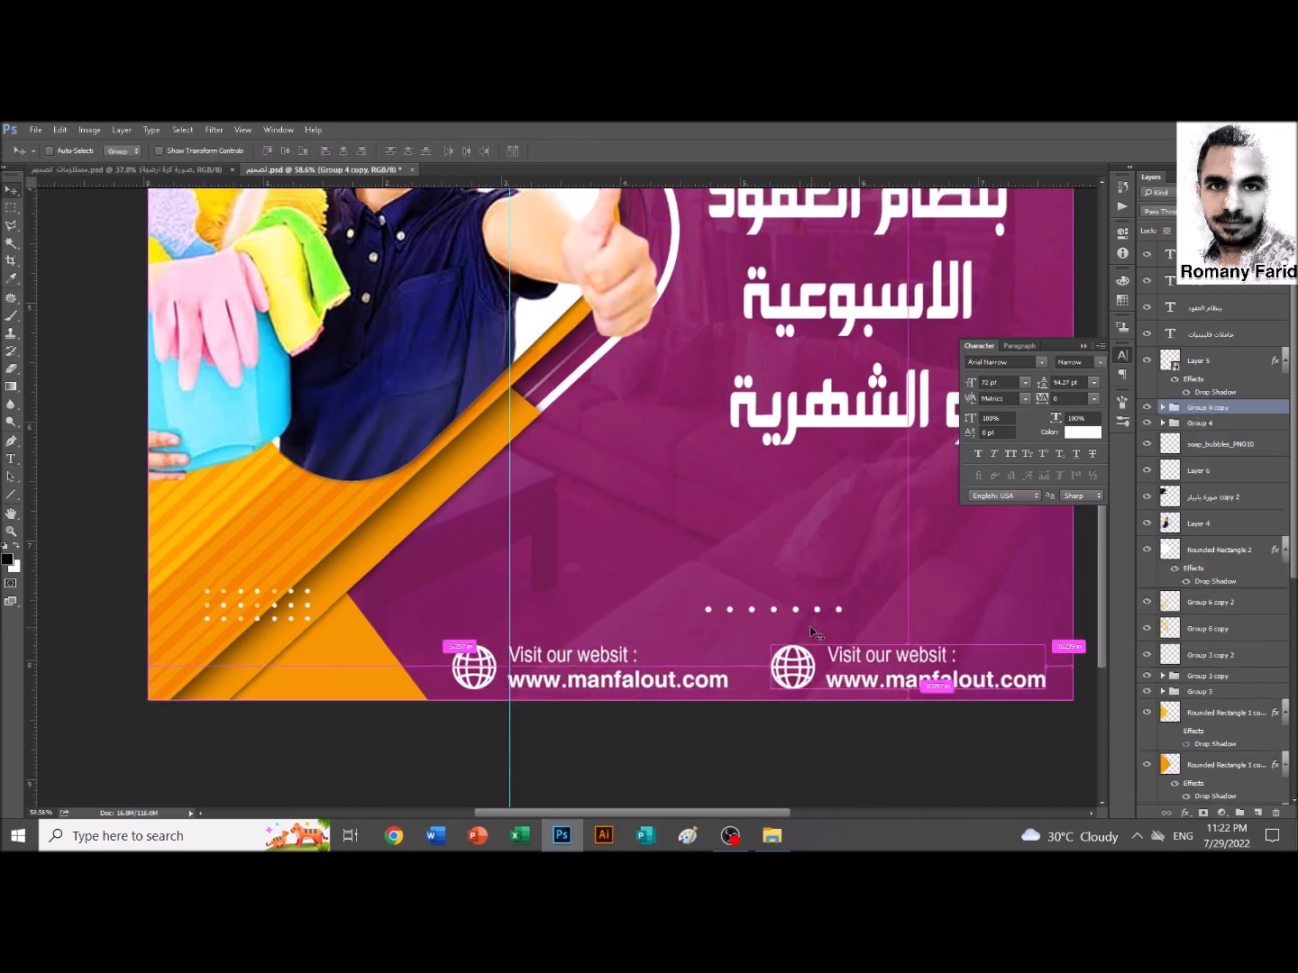
Scale both contact groups down together, nudge them upwards and ungroup them
left_click(534, 771, "shift")
key("ctrl+t")
left_click_drag(839, 793, 816, 796)
key("Return")
key("shift+Up")
key("shift+Up")
key("ctrl+shift+g")
Delete the second contact block's globe icon and adjust the remaining globe's size and position beside the website text
left_click(500, 780)
left_click(1252, 450)
left_click(678, 784)
key("Delete")
left_click_drag(509, 781, 554, 666)
left_click(521, 790)
key("ctrl+t")
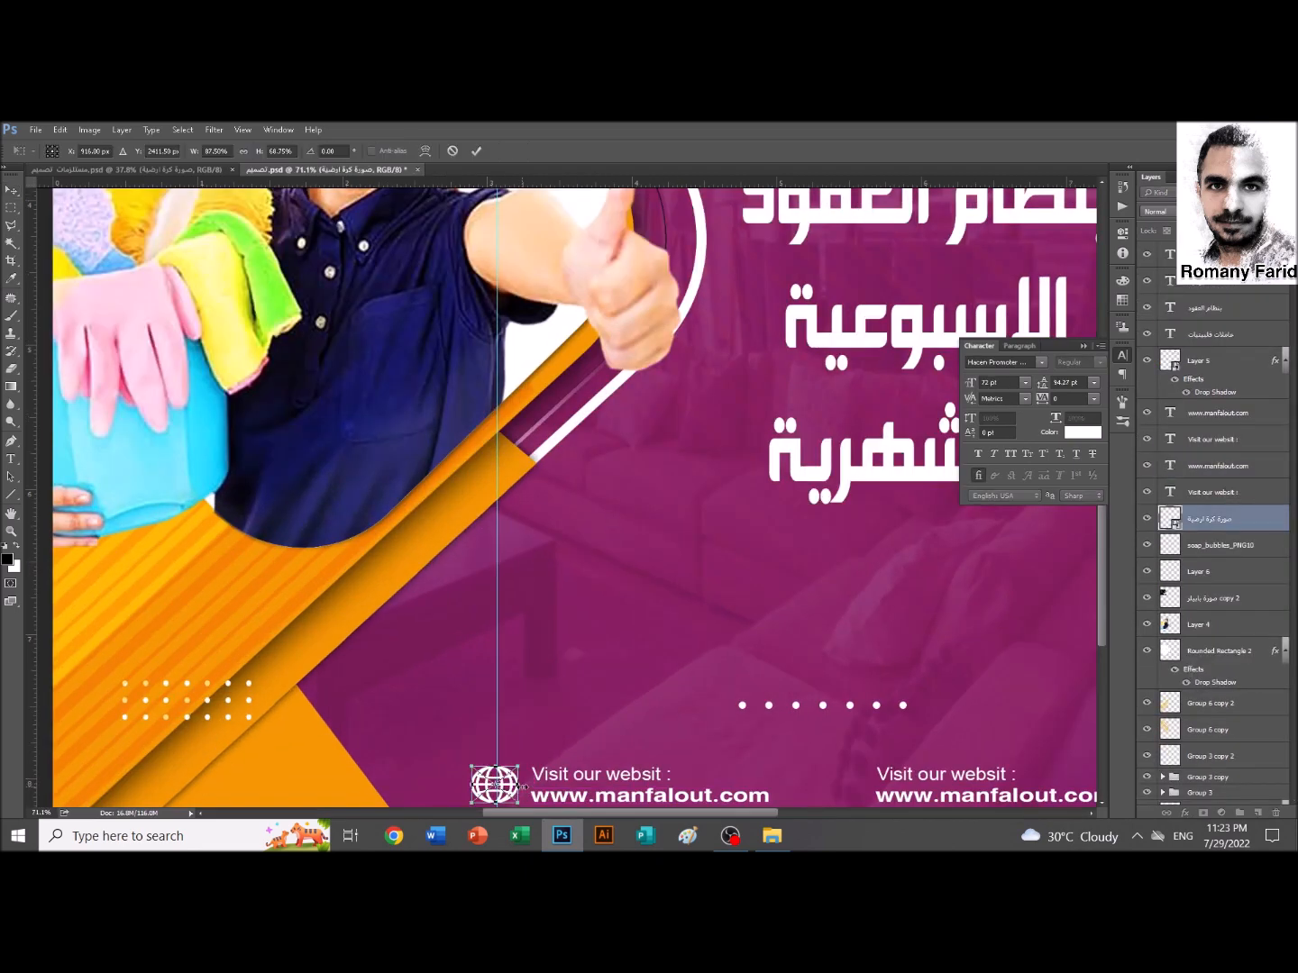
key("Return")
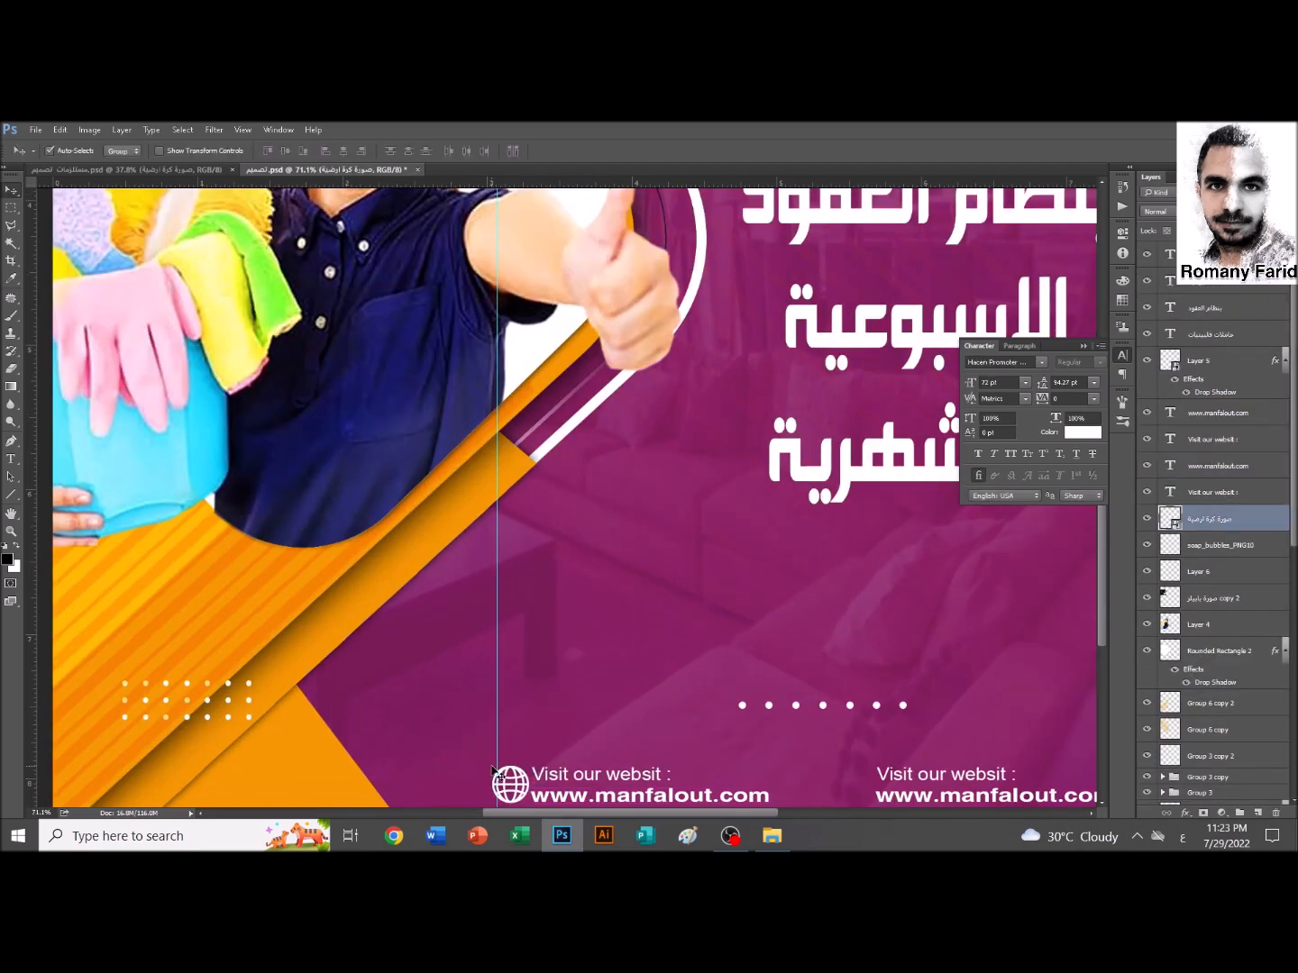
Copy the globe icon to the second contact block and cover it with a white circle about 78 px wide
left_click_drag(518, 790, 866, 717)
scroll(864, 717, "up", 3)
key("u")
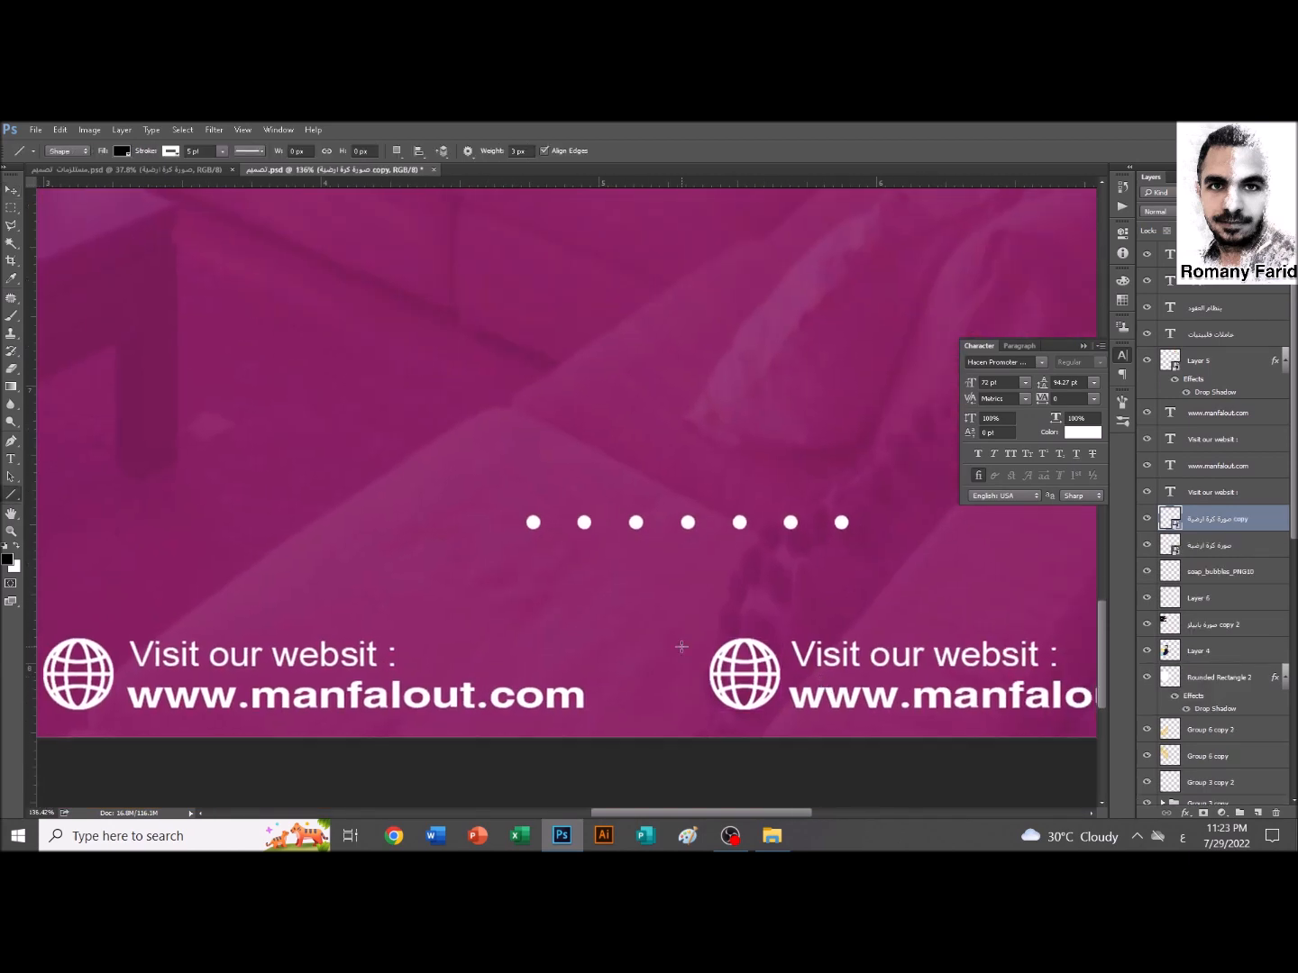
left_click_drag(710, 640, 780, 710)
left_click(121, 149)
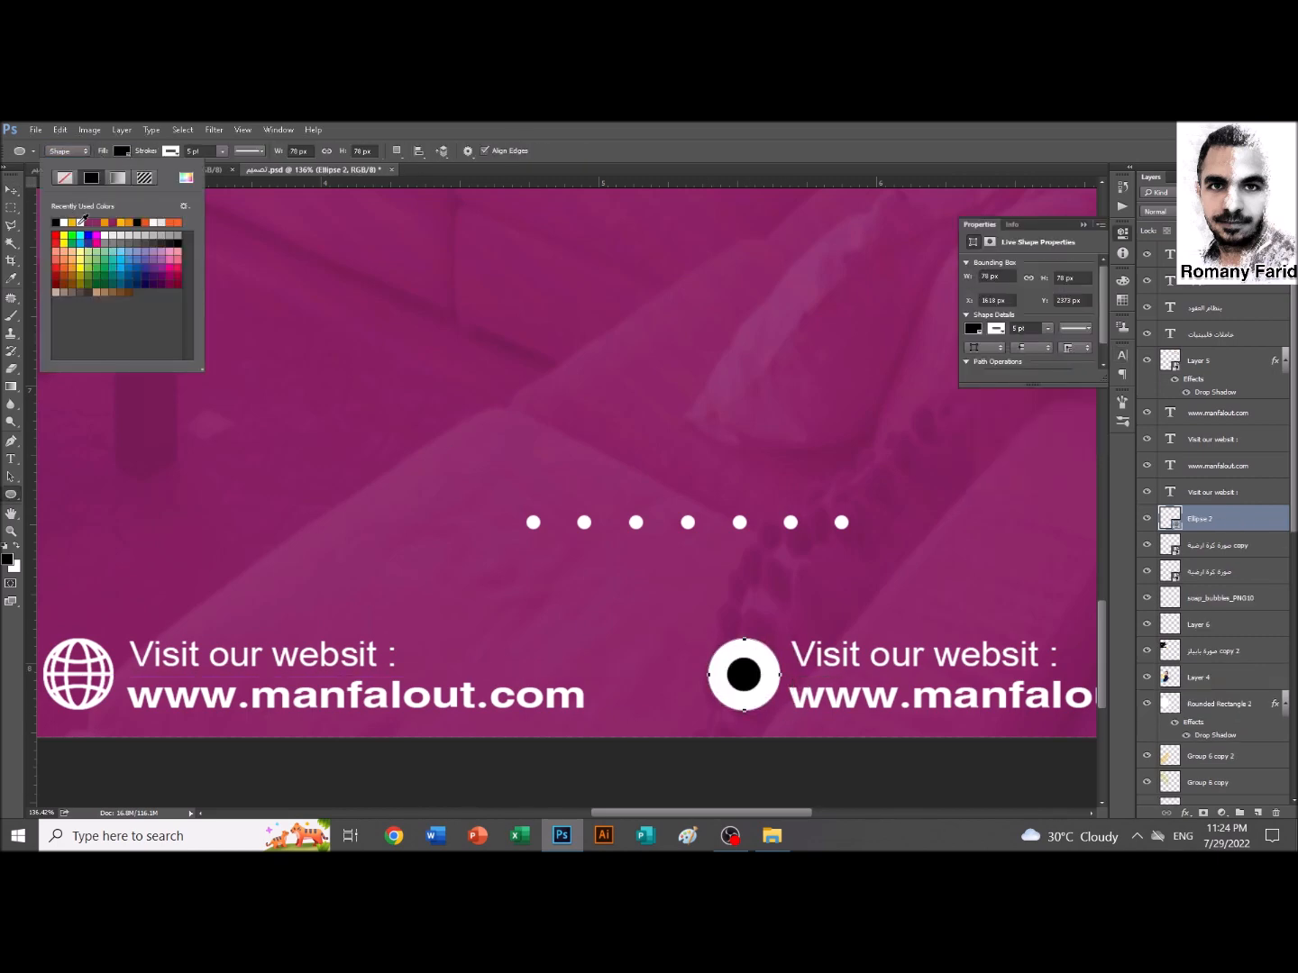
key("Escape")
key("alt+shift")
key("v")
Copy the phone icon from the materials document into the poster and scale it down near the white circle
left_click(188, 170)
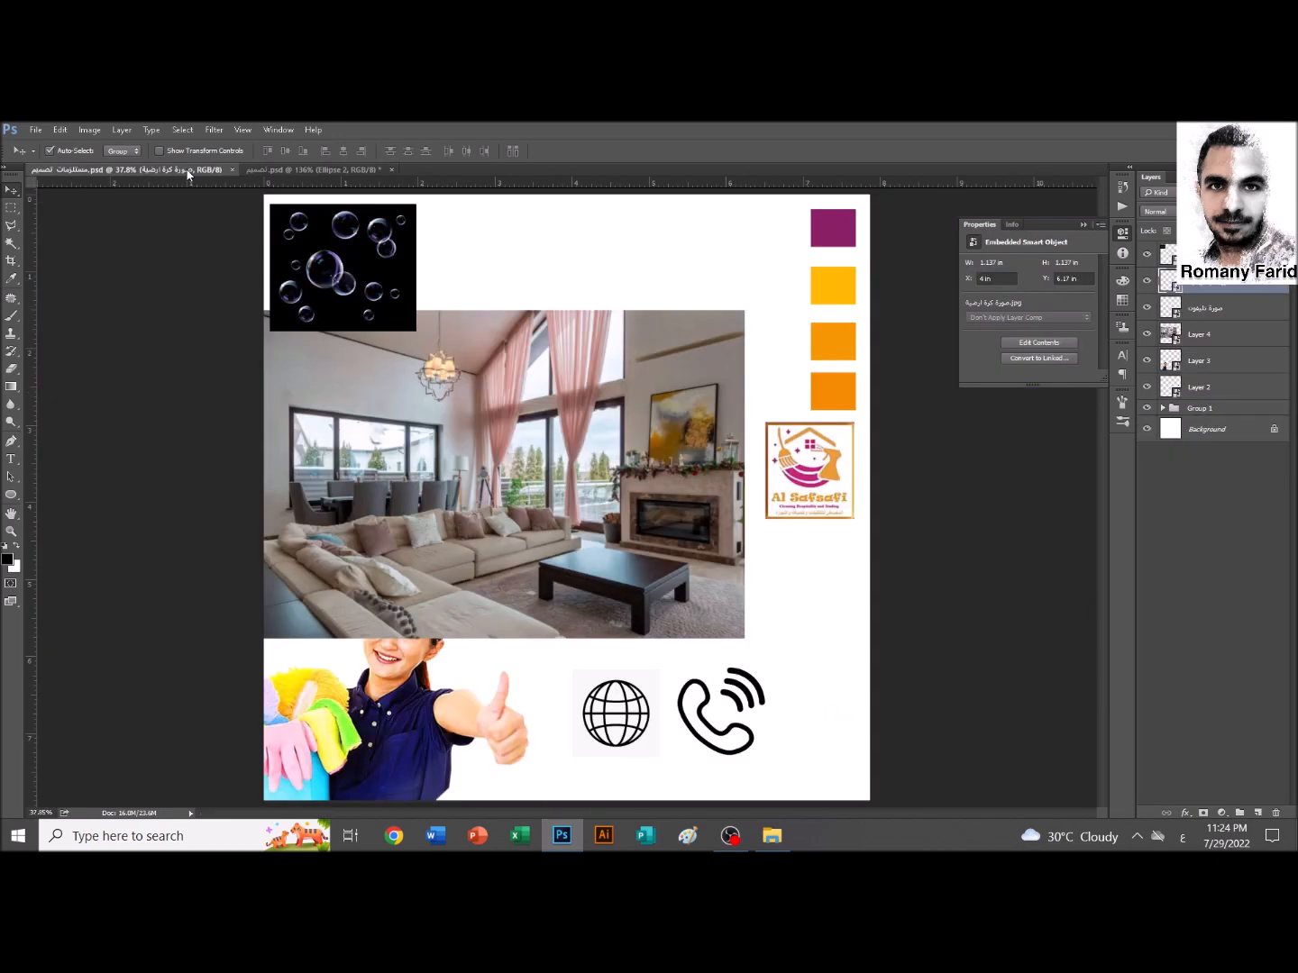
left_click_drag(720, 712, 718, 655)
key("ctrl+t")
left_click_drag(812, 523, 734, 601)
left_click_drag(680, 667, 680, 627)
key("Return")
Rasterize the phone icon's layer, fill the icon with the purple background colour and deselect
right_click(1221, 520)
left_click(1057, 504)
key("b")
left_click(1004, 560, "ctrl+shift")
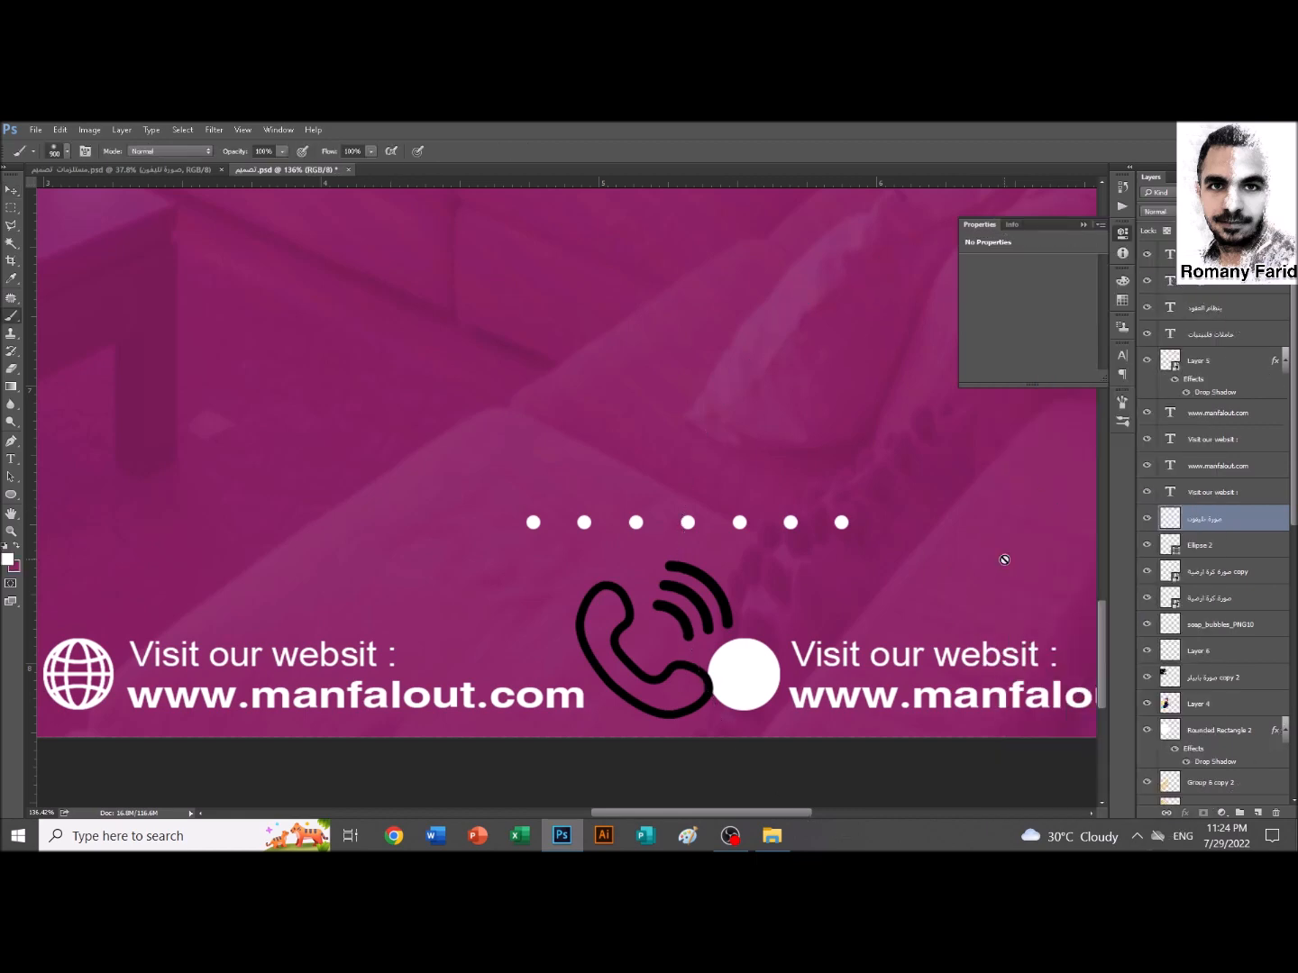
left_click(1188, 523)
left_click(1171, 517, "ctrl")
key("ctrl+BackSpace")
key("ctrl+d")
Convert the phone icon to a smart object and scale it to about 0.21 in inside the white circle
key("ctrl+t")
left_click_drag(734, 563, 693, 601)
key("Escape")
right_click(1223, 520)
left_click(1057, 410)
key("ctrl+t")
left_click_drag(675, 623, 770, 646)
key("Return")
key("ctrl+t")
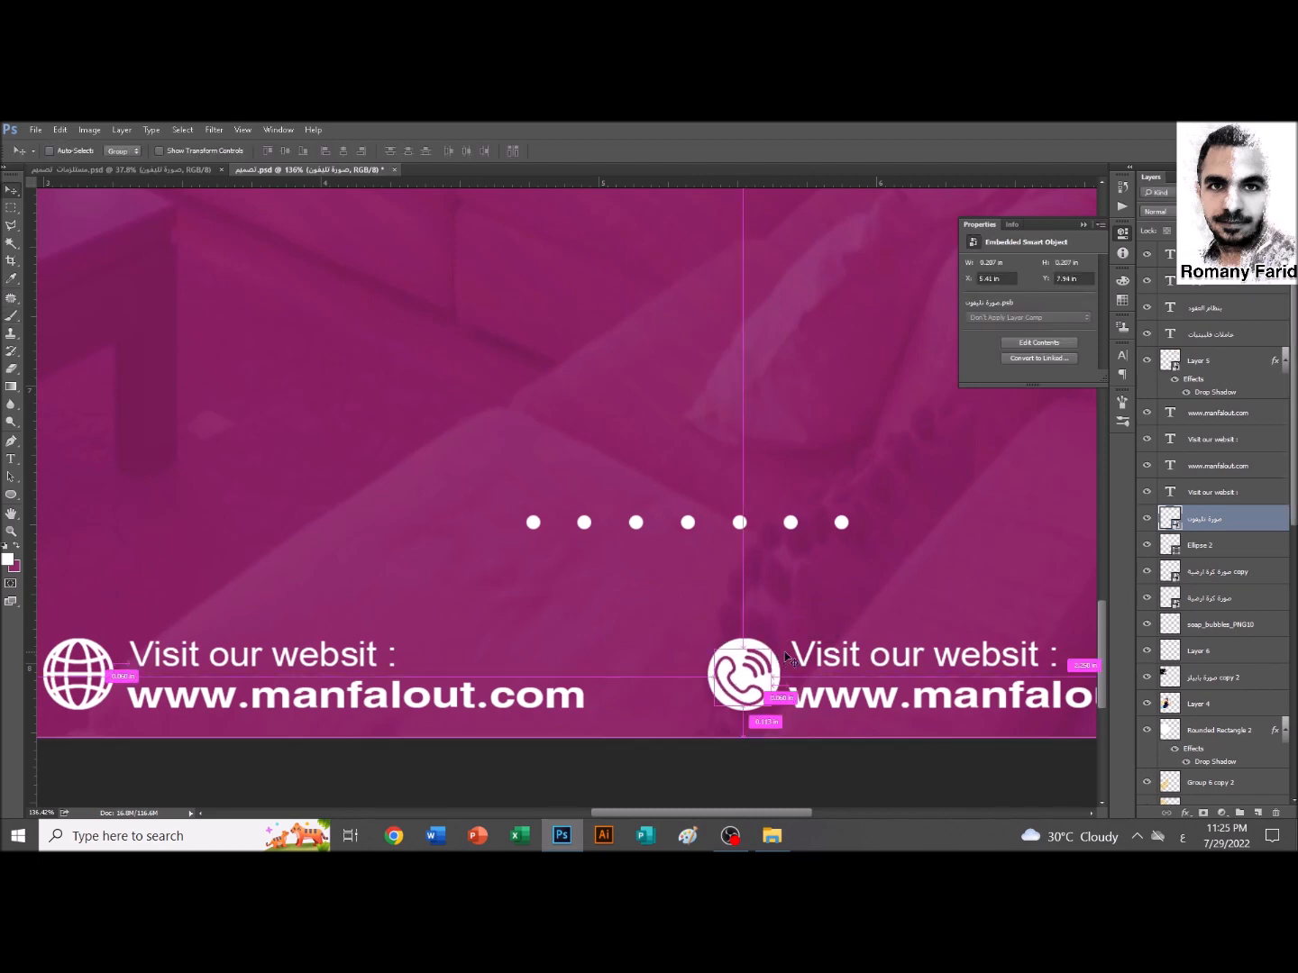
key("Return")
Select the inside of the phone icon's handset with the Magic Wand and fill it with purple
scroll(850, 686, "up", 5)
key("w")
left_click(635, 665)
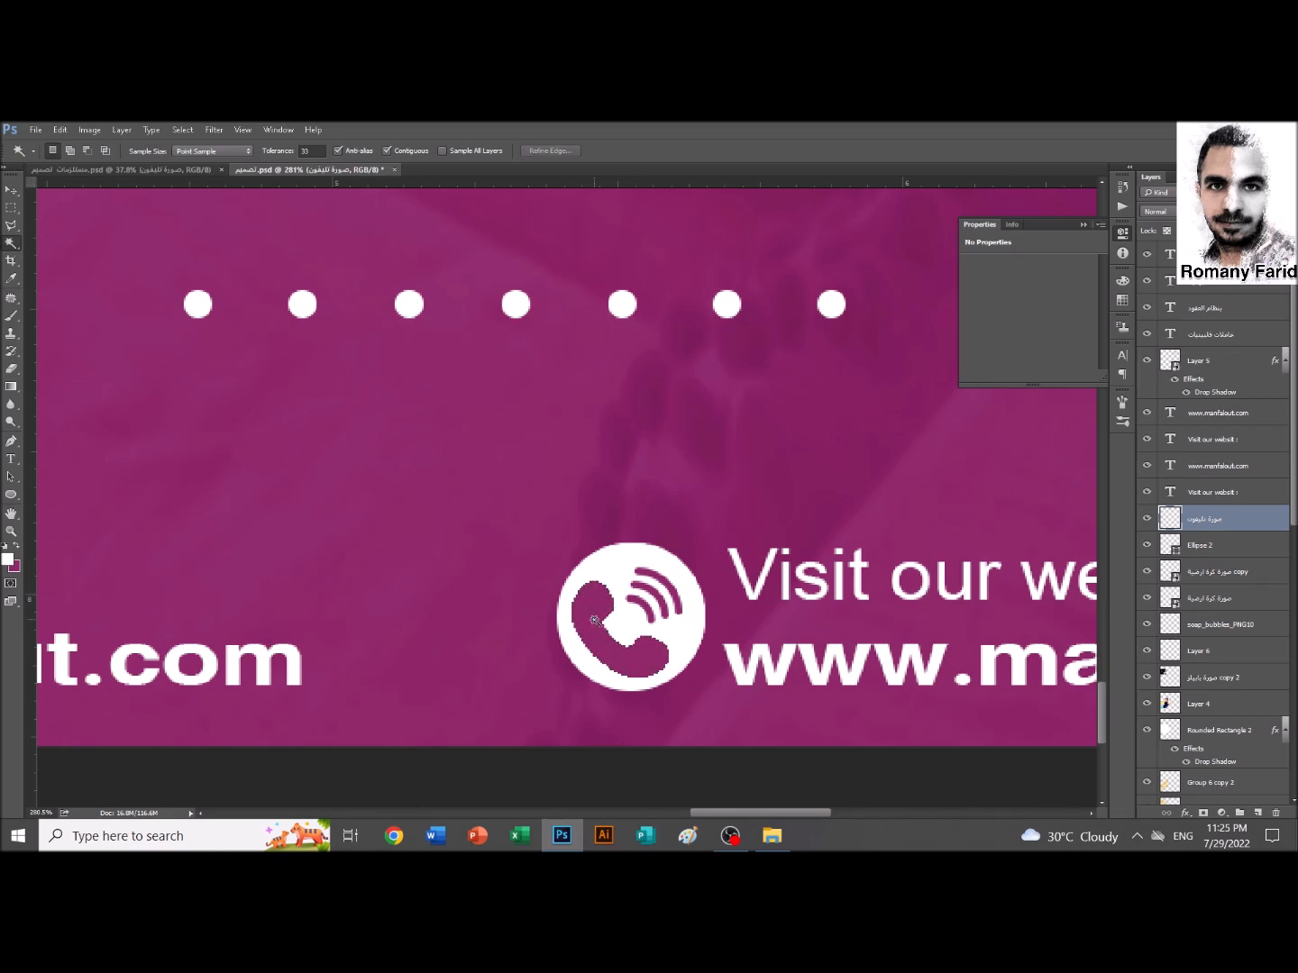
scroll(631, 649, "up", 2)
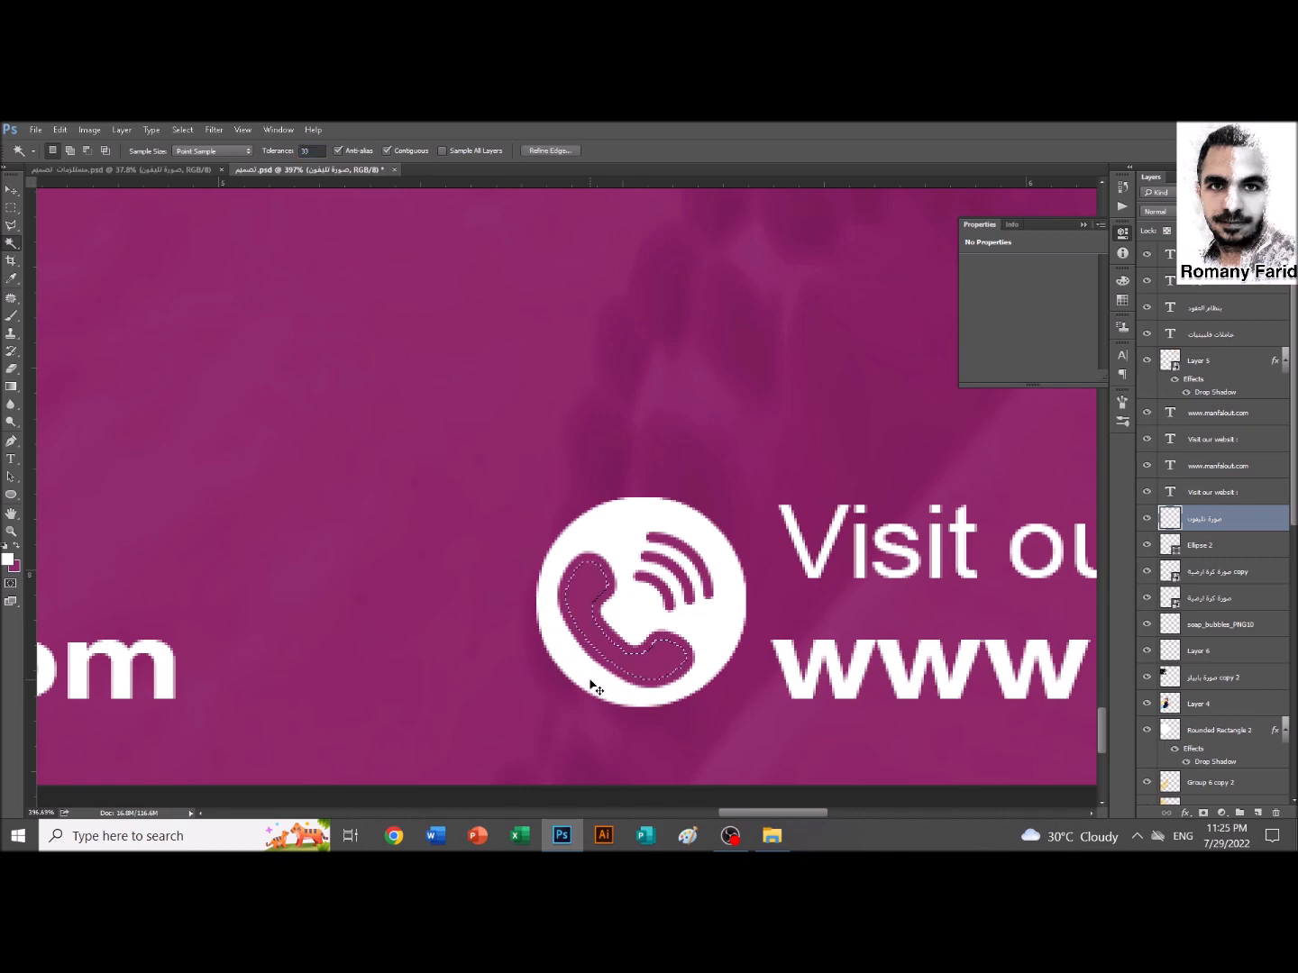
key("ctrl+0")
Change the second contact block's upper line to "Call For More Info" and nudge it beside the phone icon
scroll(720, 758, "up", 9)
key("v")
left_click(668, 634)
key("alt+shift")
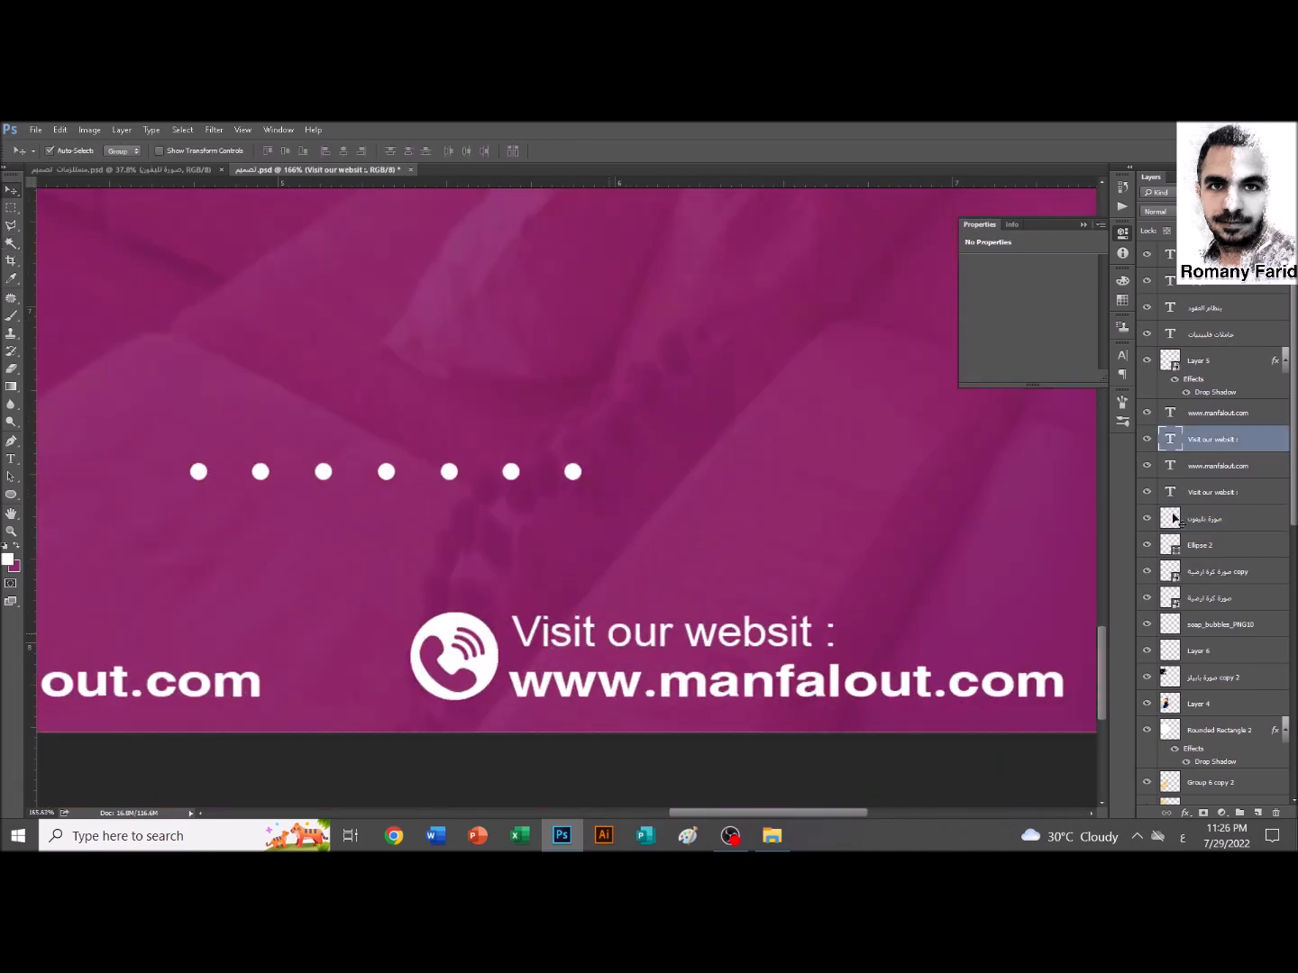
double_click(1169, 441)
type("ؤشمم")
key("ctrl+z")
key("alt+shift")
type("call")
key("ctrl+z")
type("Call For More Info")
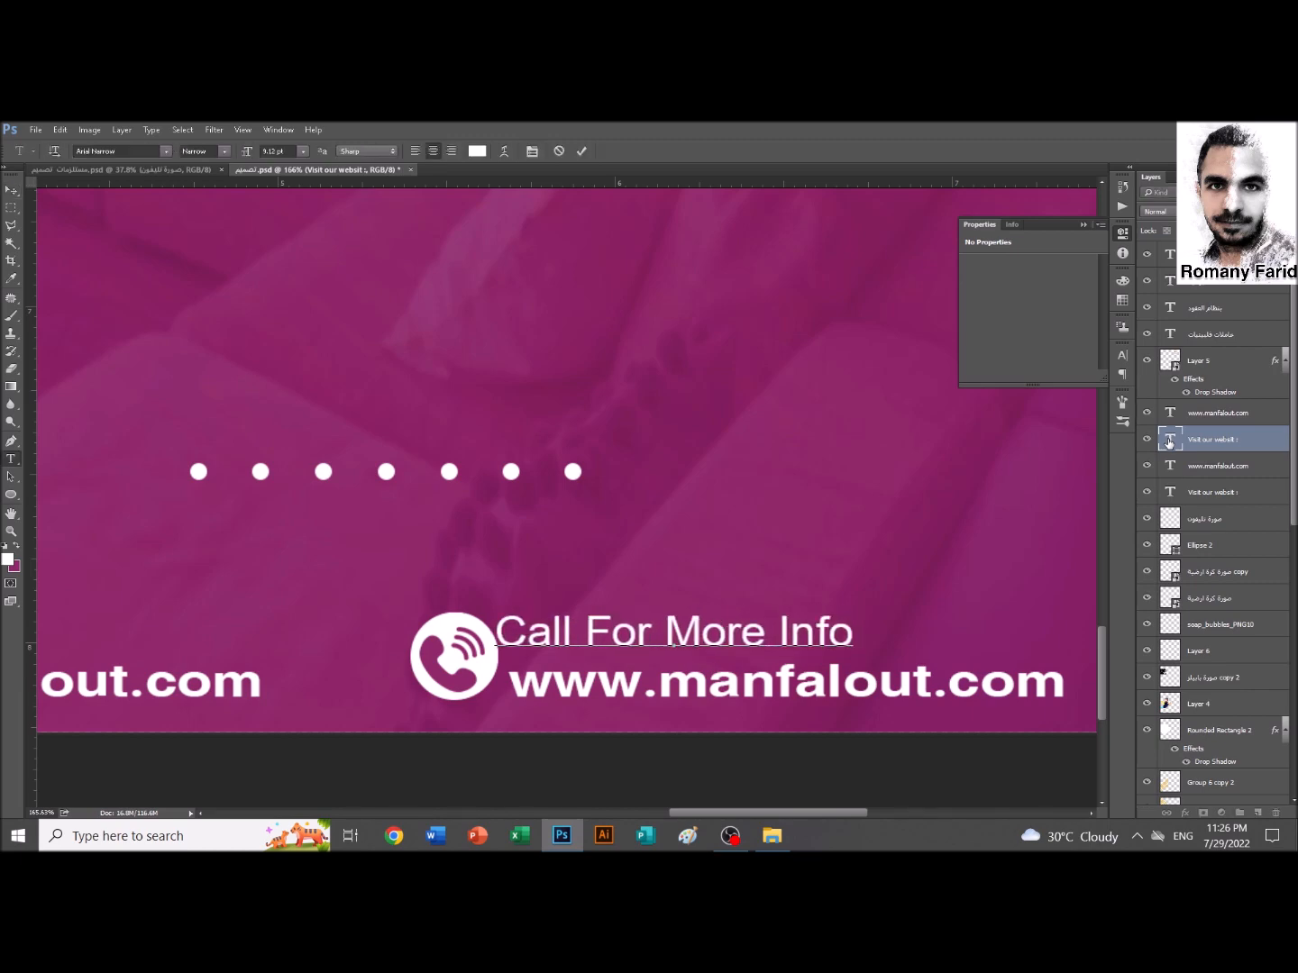
key("ctrl+Return")
key("Right")
key("shift+Right")
key("Left")
Replace the website address in the second contact block with the company's two phone numbers separated by a dash
left_click(617, 689)
double_click(1168, 413)
type("55")
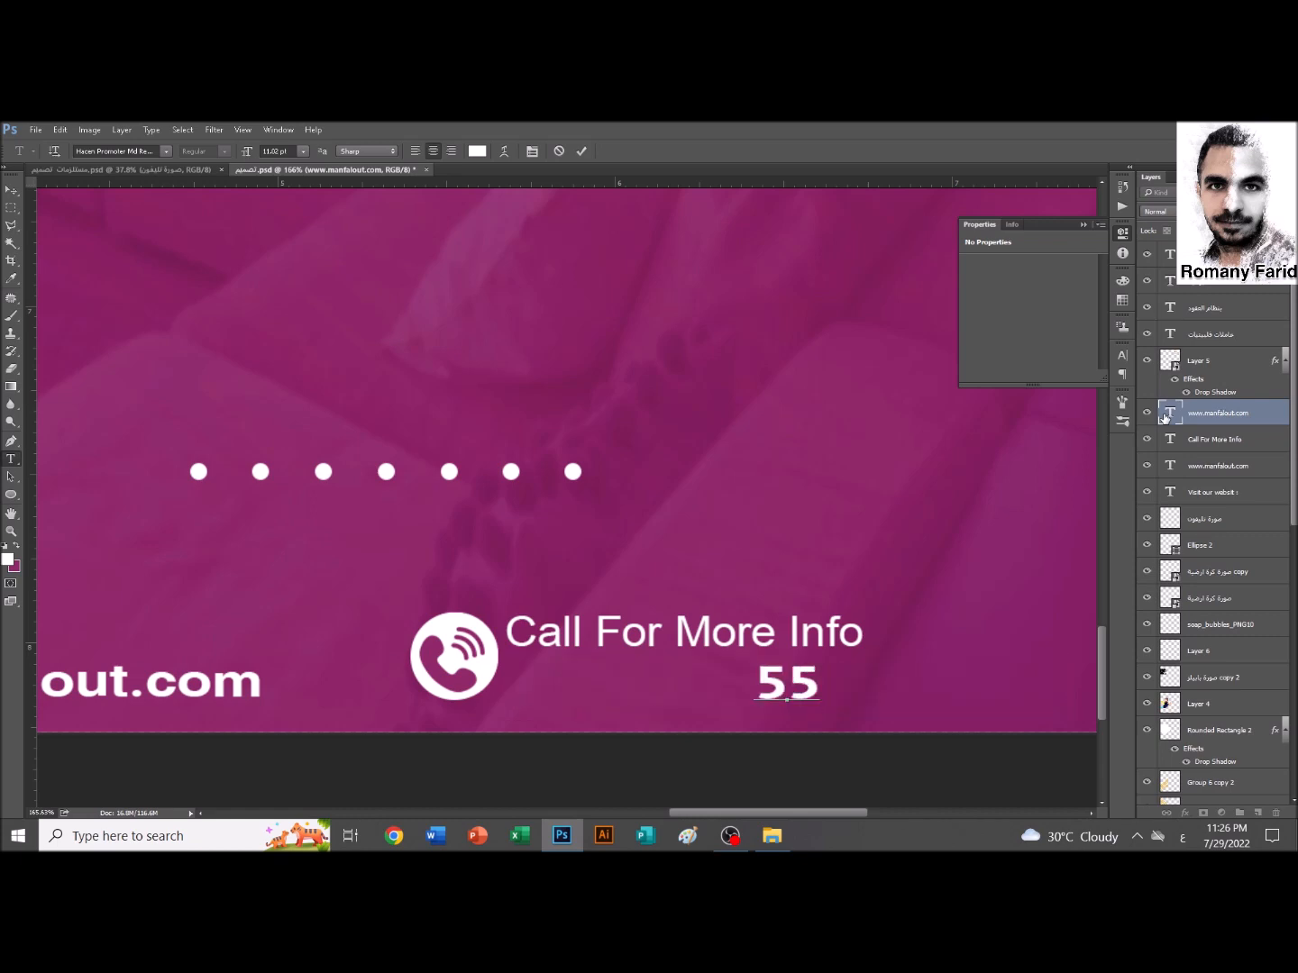
type("883447 - 44762799")
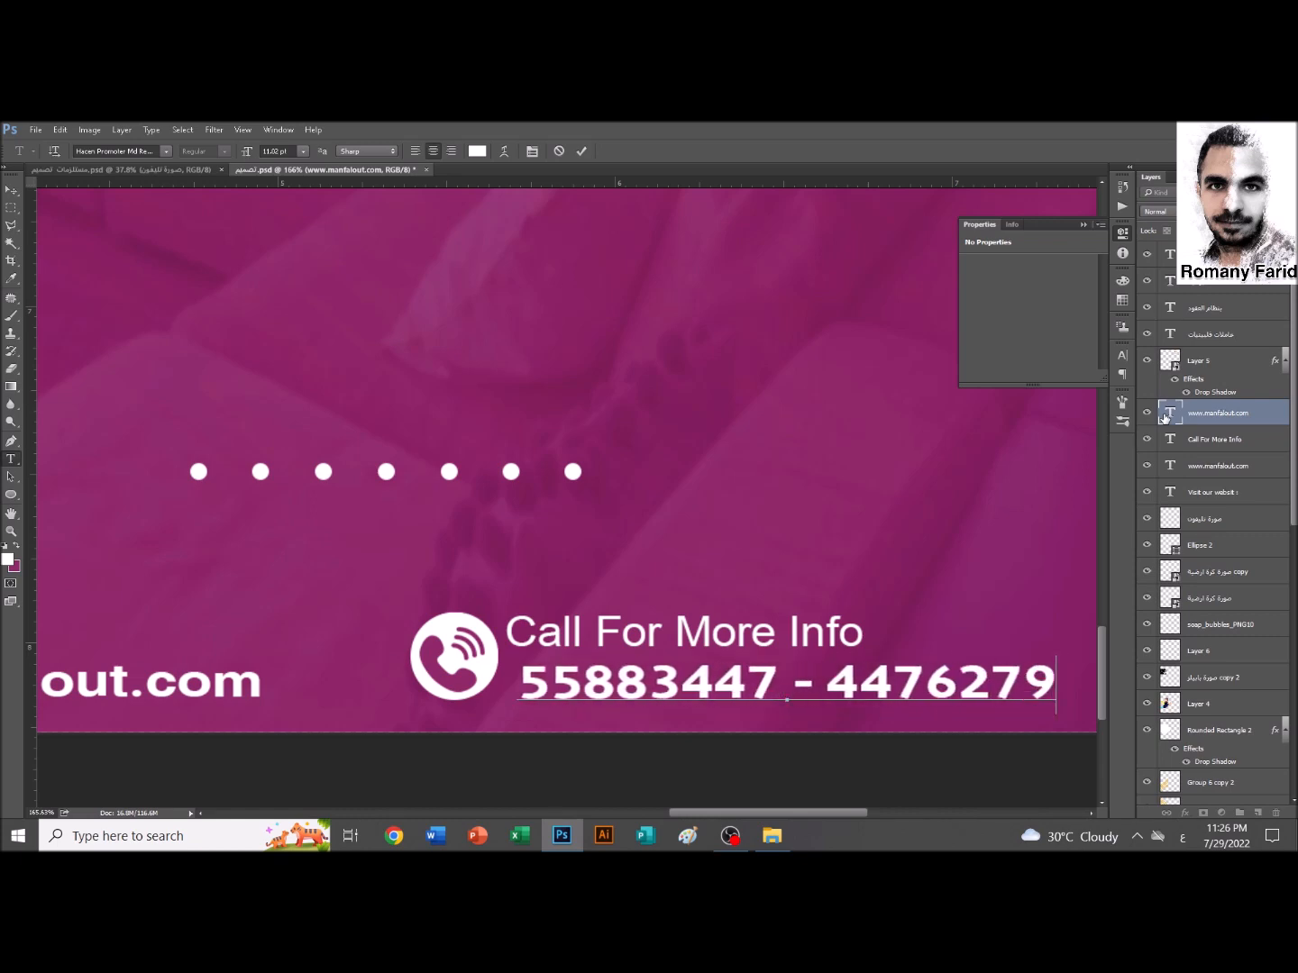
key("ctrl+Return")
key("ctrl+0")
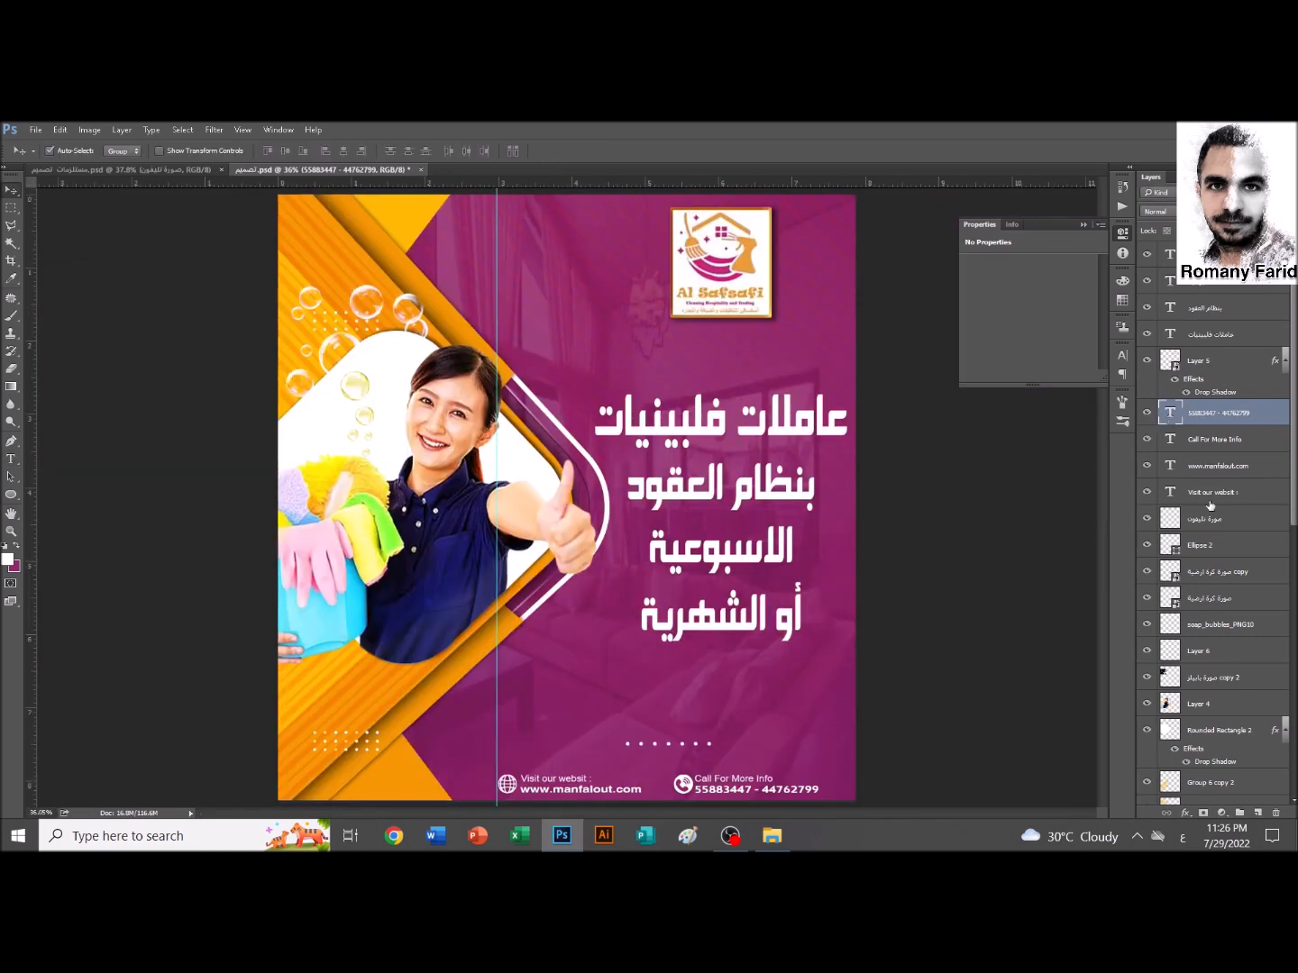